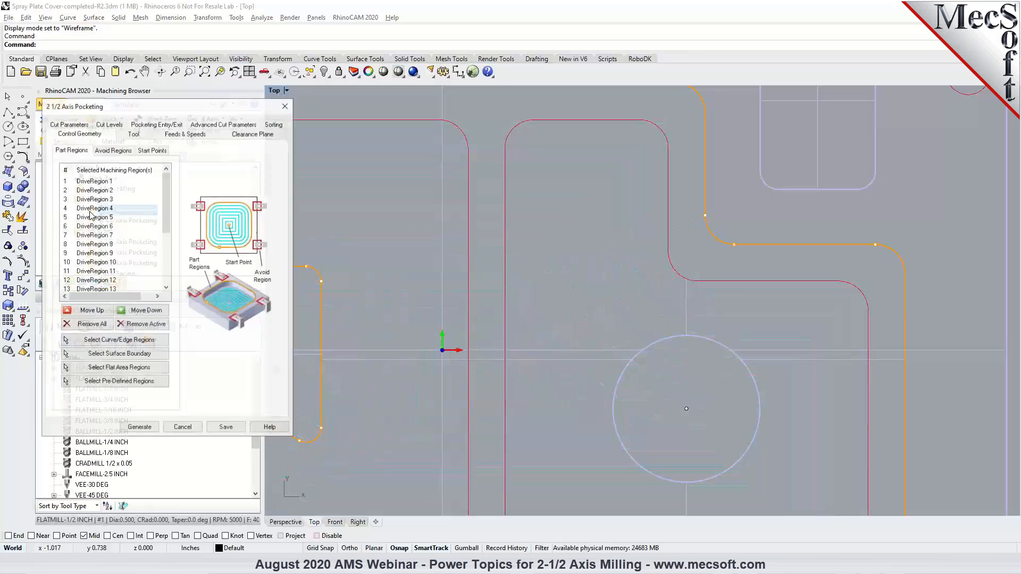
Step: Review the cut parameters of the first 2 1/2 Axis Pocketing operation and inspect its toolpath around the corners and the inner region
left_click(68, 133)
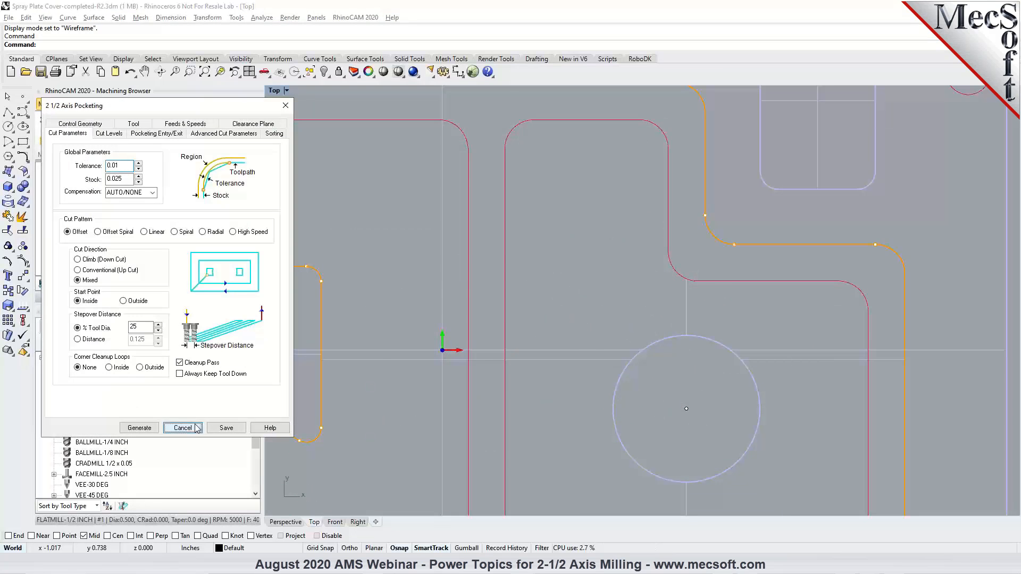
left_click(139, 427)
scroll(719, 250, "up", 2)
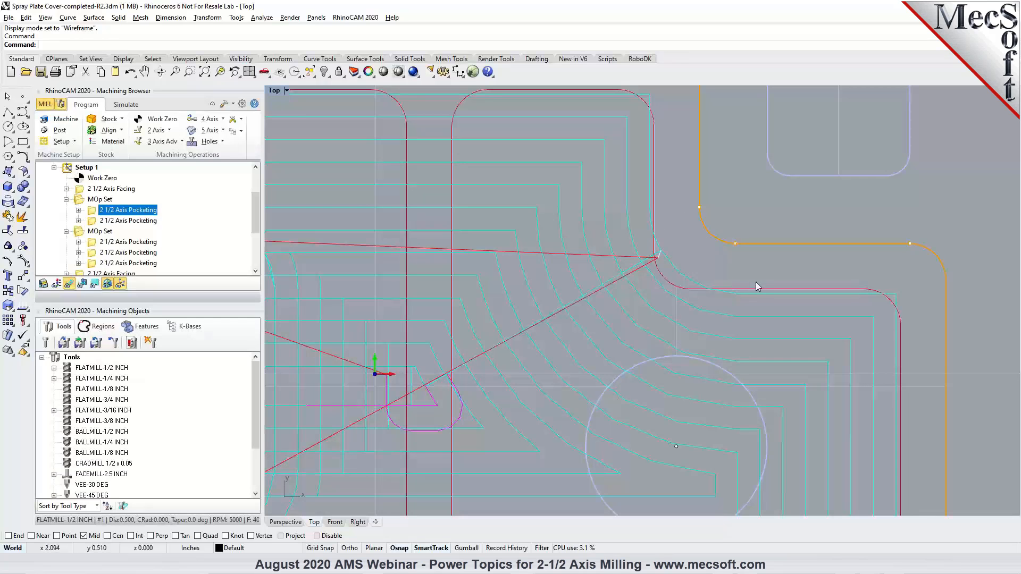
scroll(674, 236, "down", 3)
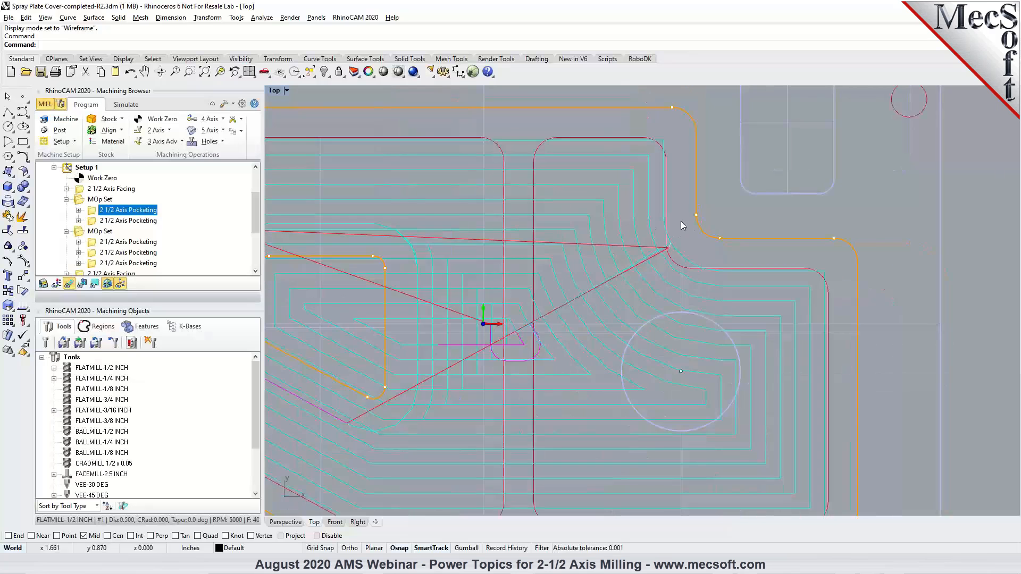
scroll(742, 246, "down", 3)
scroll(463, 287, "up", 5)
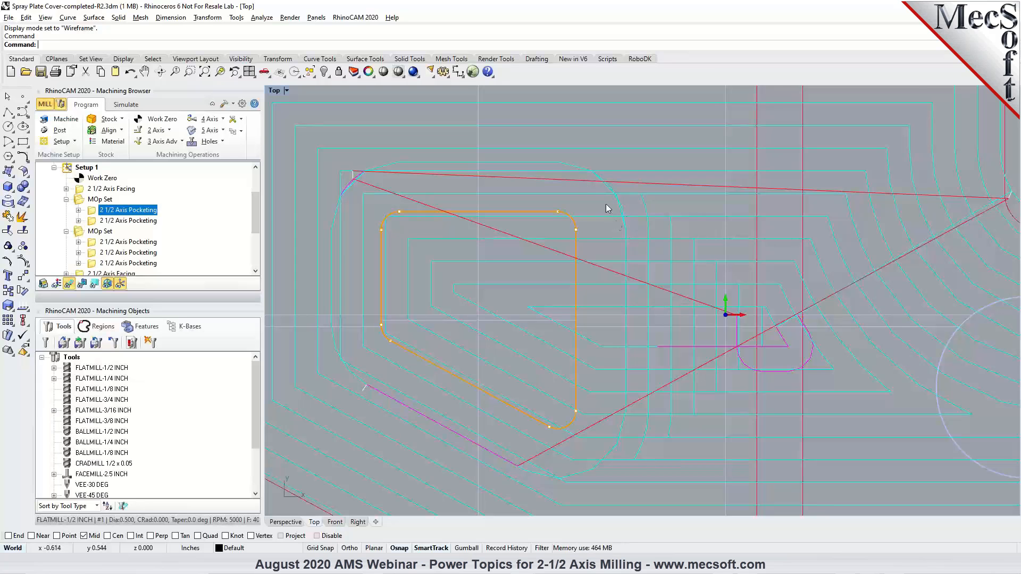
scroll(513, 196, "down", 2)
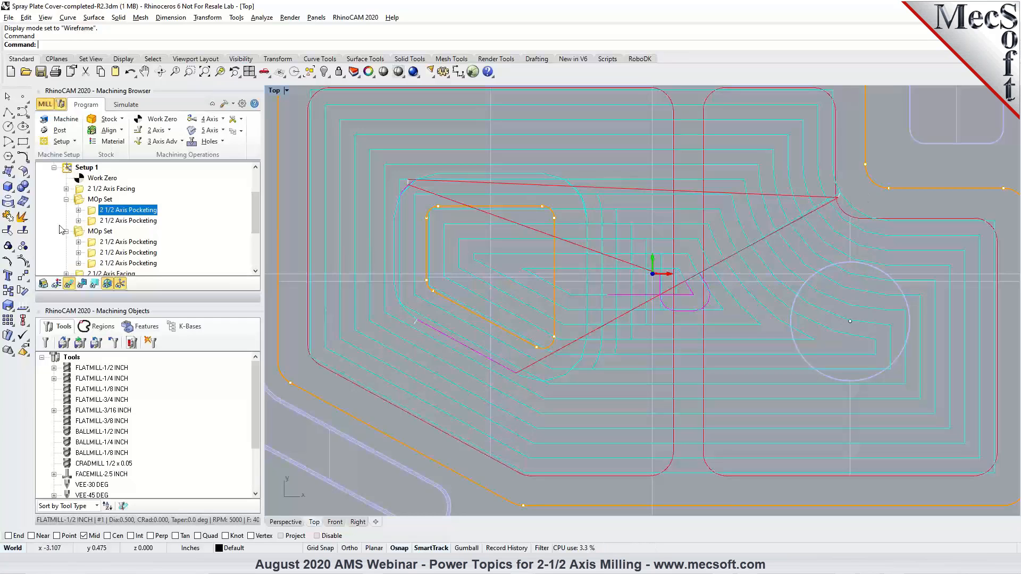
Step: Check the cut tolerance of the second 2 1/2 Axis Pocketing operation and examine its toolpath around the curved corner and island
double_click(93, 221)
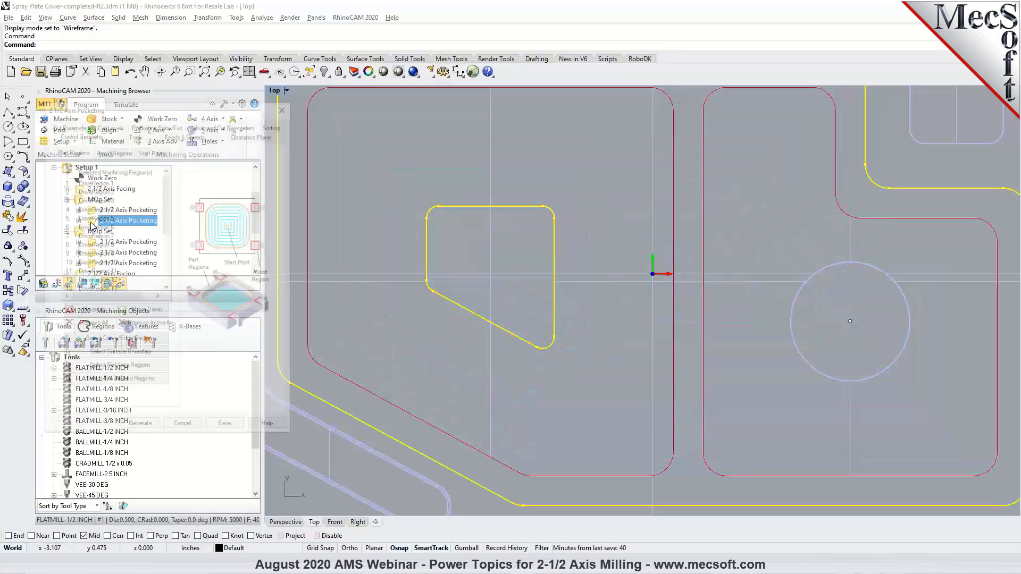
left_click(69, 129)
left_click_drag(125, 166, 101, 168)
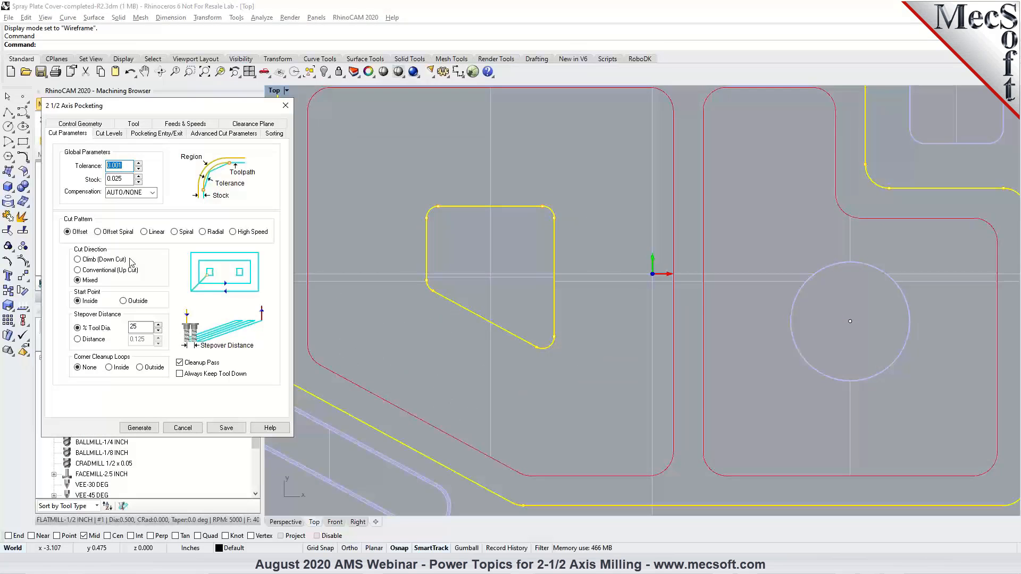
left_click(187, 427)
scroll(869, 206, "up", 3)
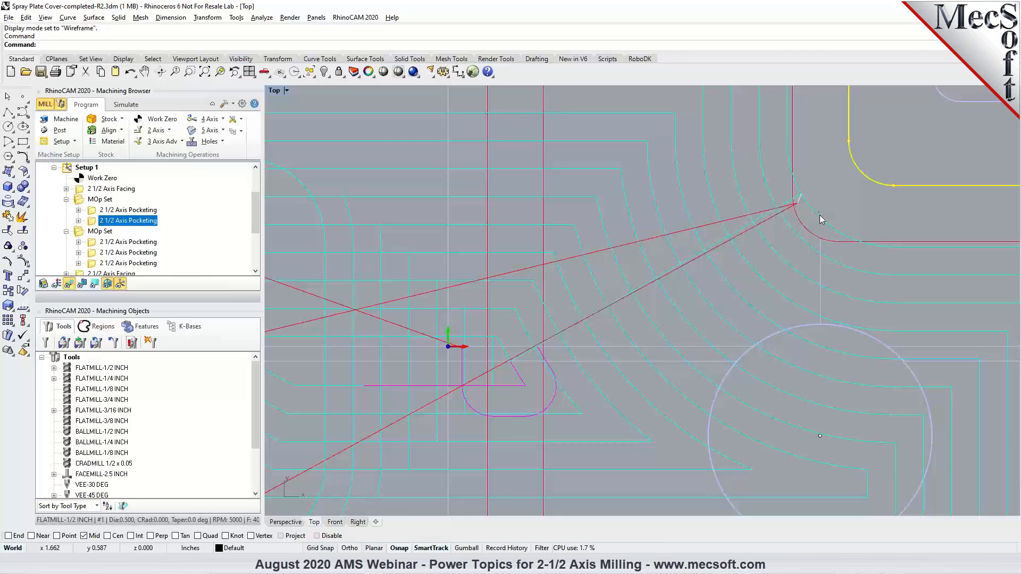
scroll(835, 188, "down", 2)
scroll(835, 188, "down", 2)
scroll(808, 204, "down", 1)
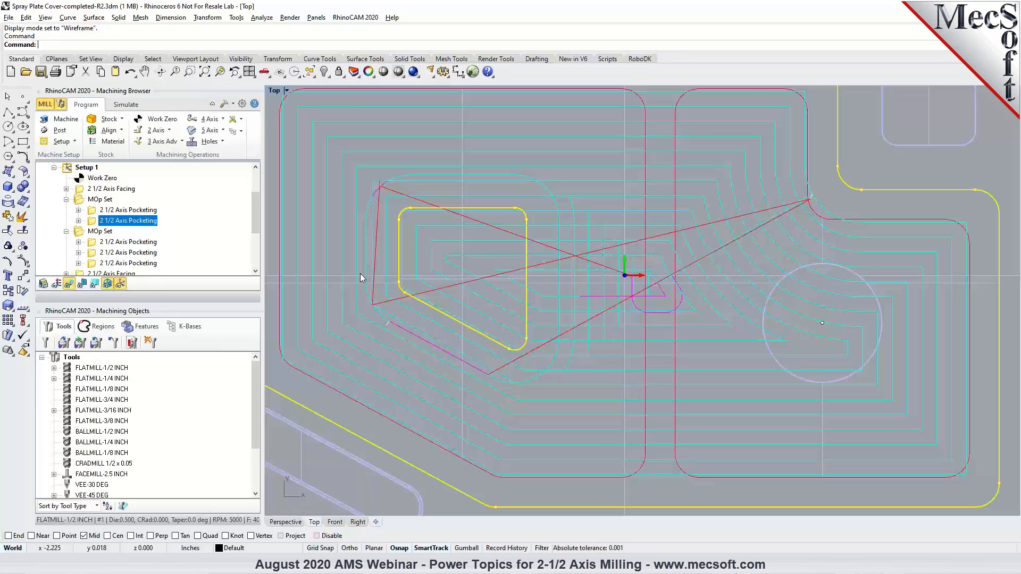
scroll(502, 270, "down", 5)
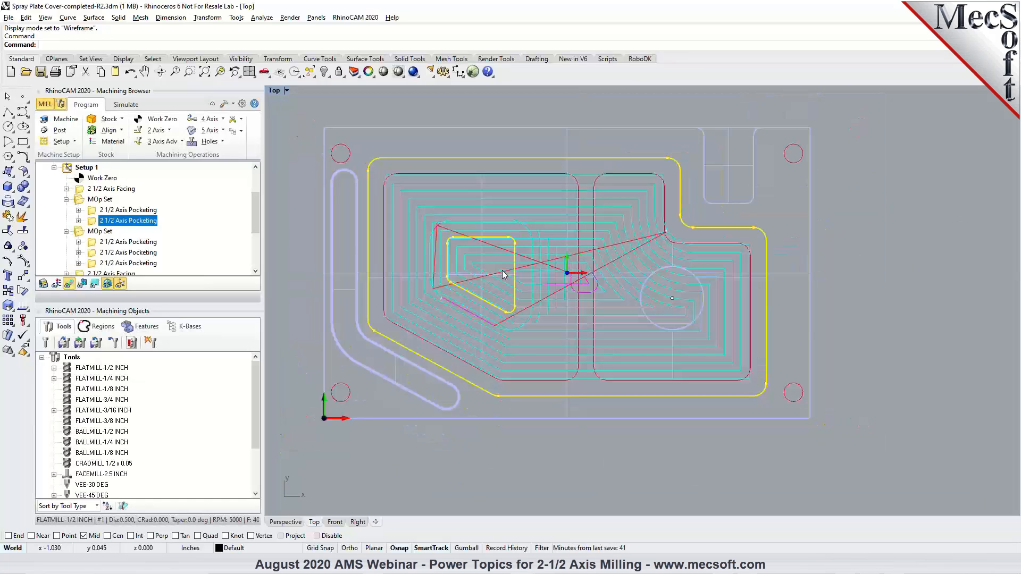
scroll(161, 196, "up", 2)
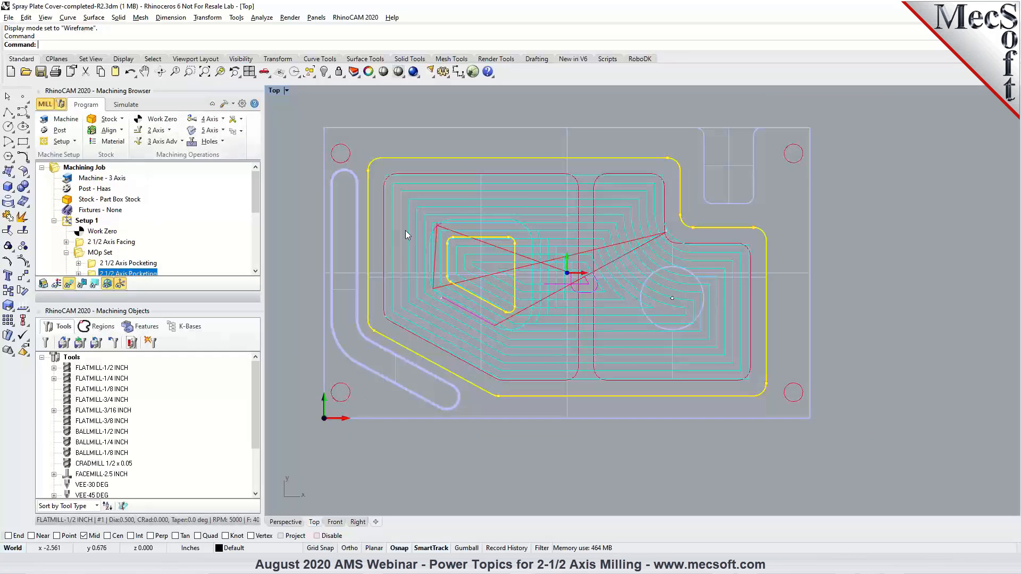
Step: Check the corner coordinates and dimensions of the box stock without changing them
left_click(124, 120)
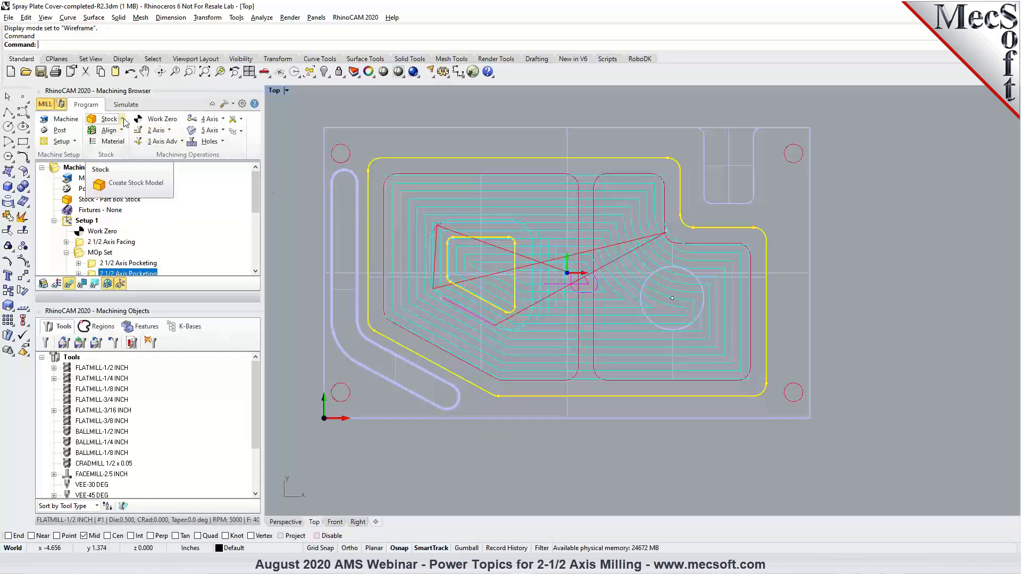
left_click(123, 119)
left_click(122, 133)
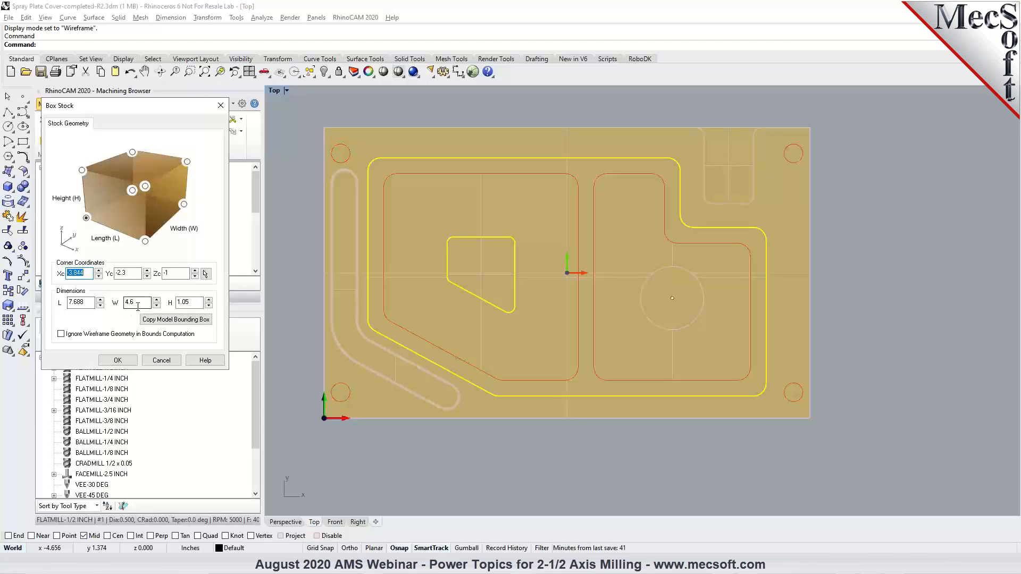
left_click(160, 360)
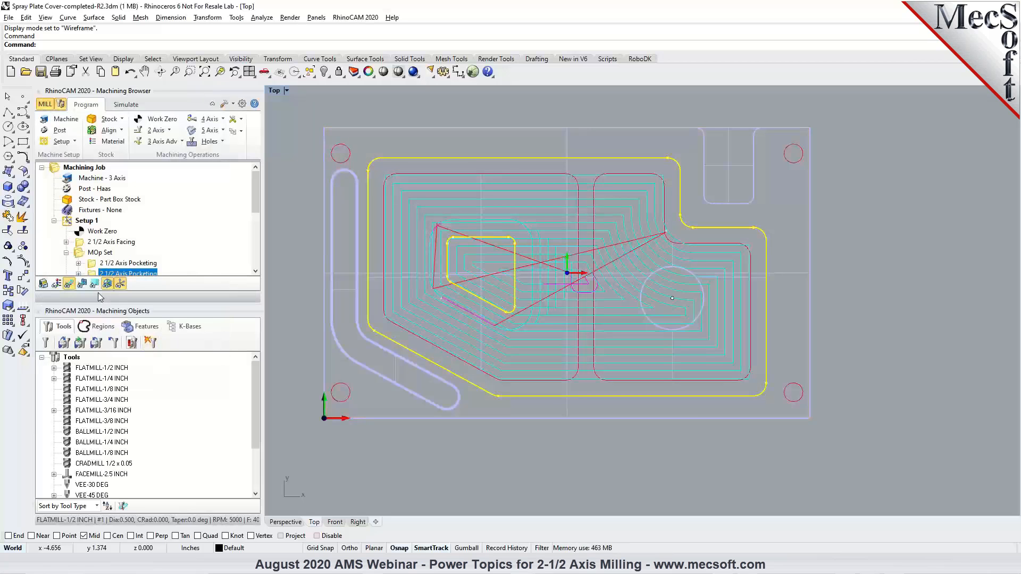
Step: Look through the components of the second pocketing operation and inspect its arc segments up close
left_click(78, 273)
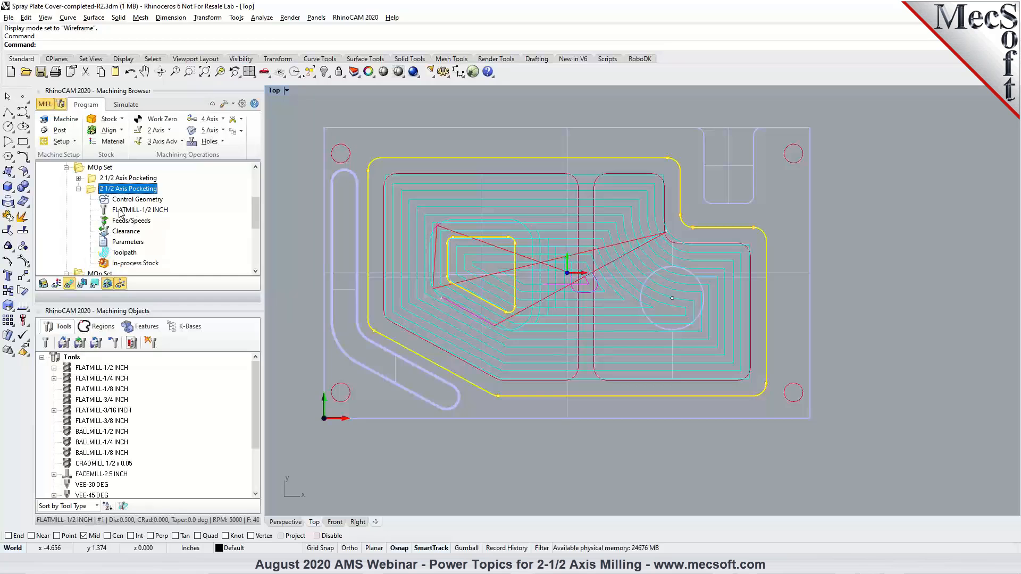
left_click(79, 189)
scroll(668, 230, "up", 2)
scroll(669, 231, "up", 3)
scroll(732, 246, "down", 3)
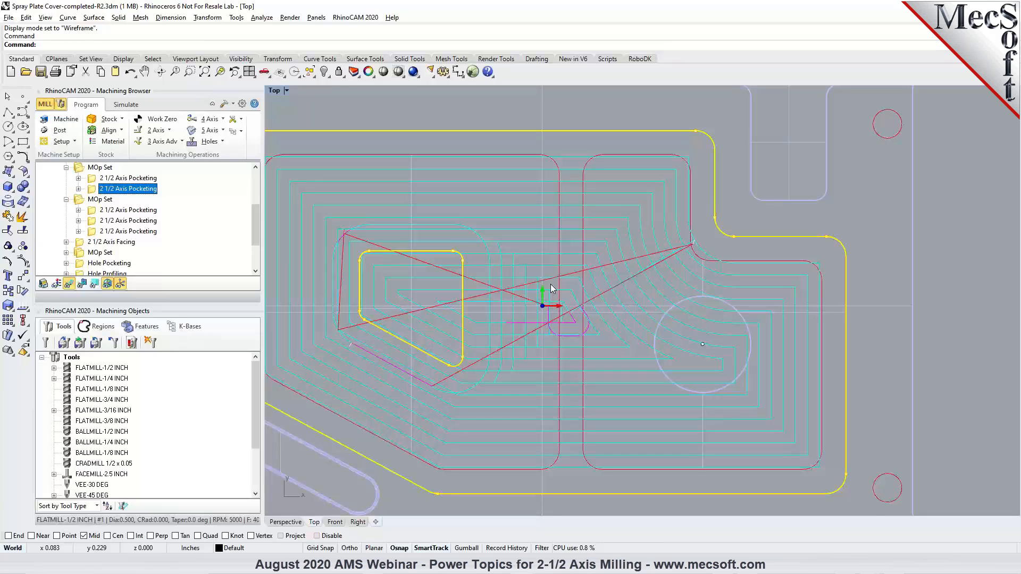
scroll(719, 248, "up", 3)
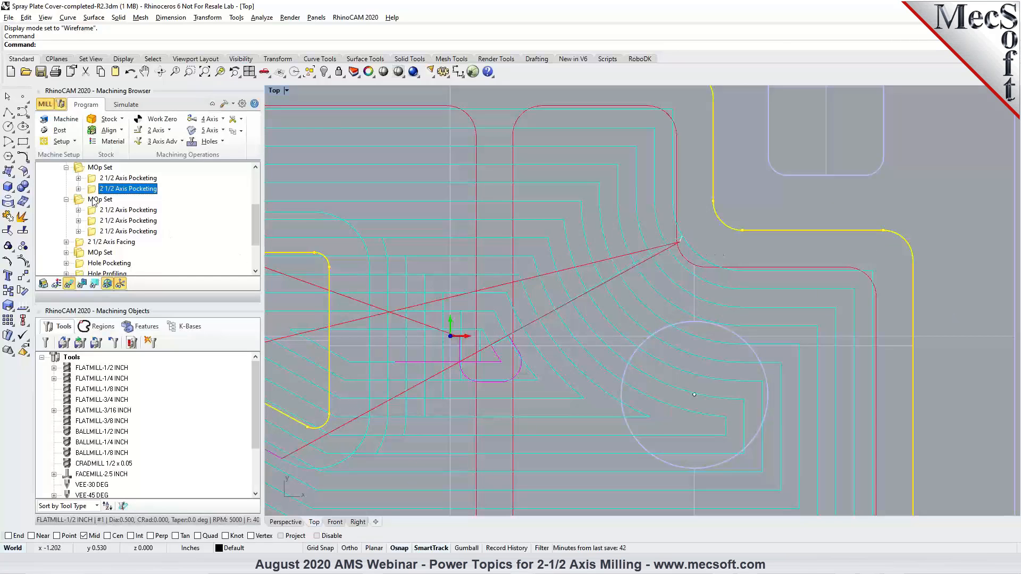
Step: Duplicate the second 2 1/2 Axis Pocketing operation within the same MOp Set
right_click(92, 193)
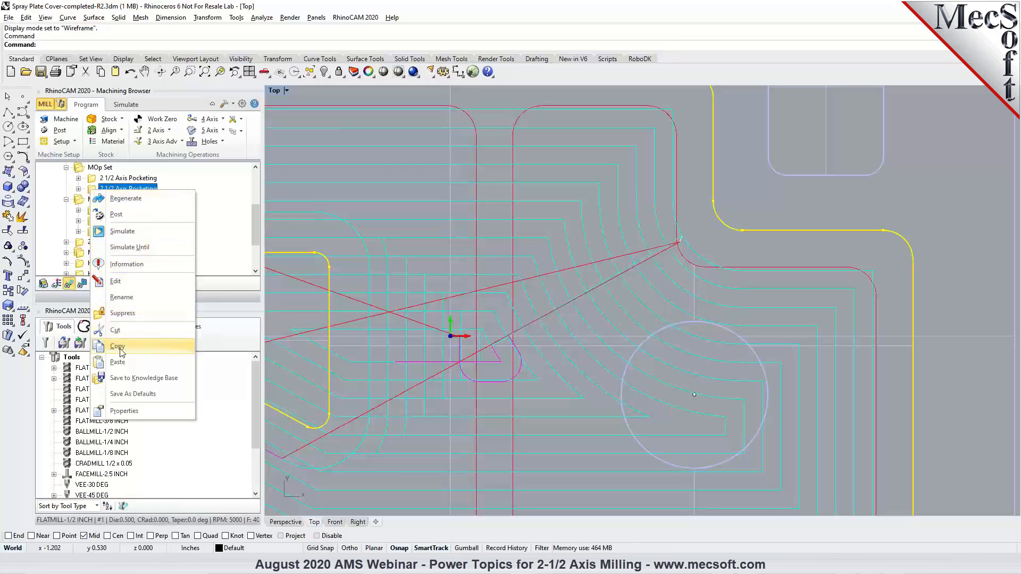
left_click(107, 335)
right_click(93, 187)
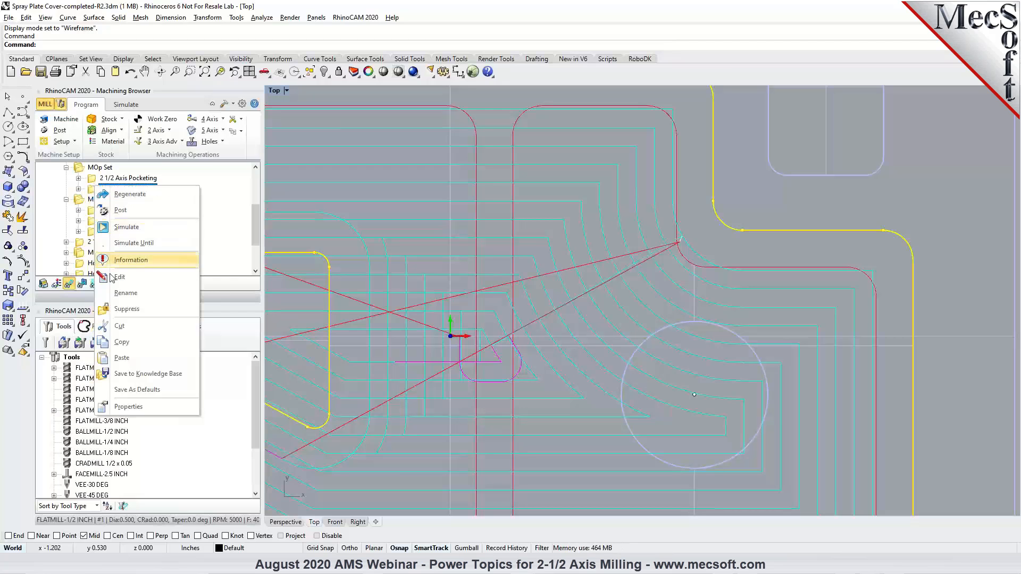
left_click(122, 359)
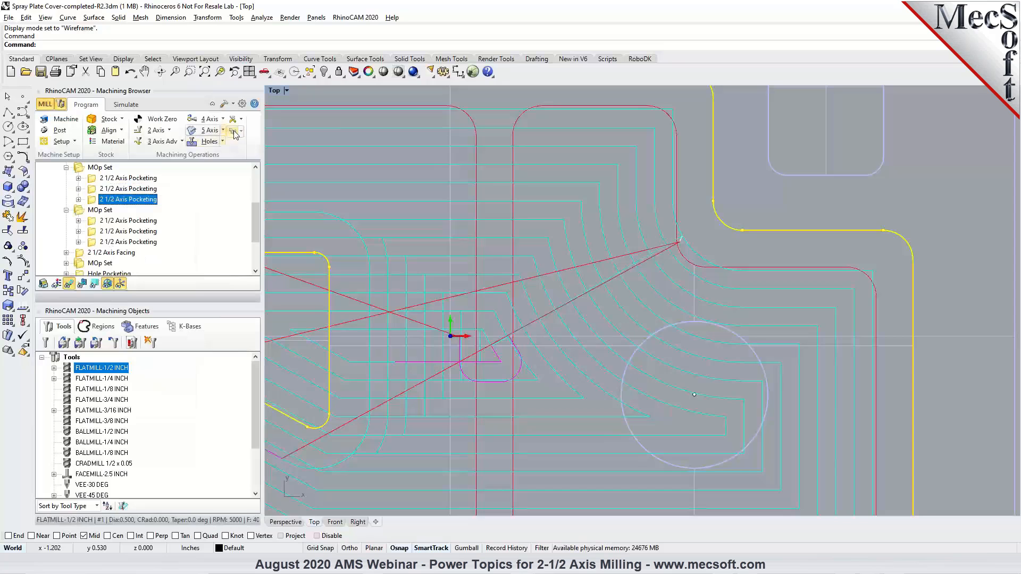
Step: Turn off the output of arcs as linear segments in the machining preferences
left_click(242, 104)
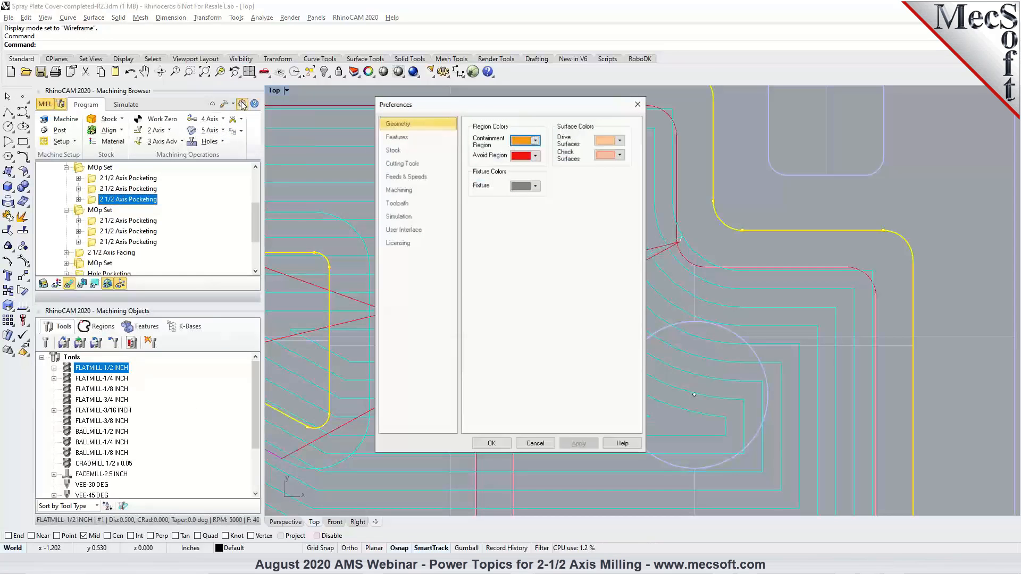
left_click(400, 190)
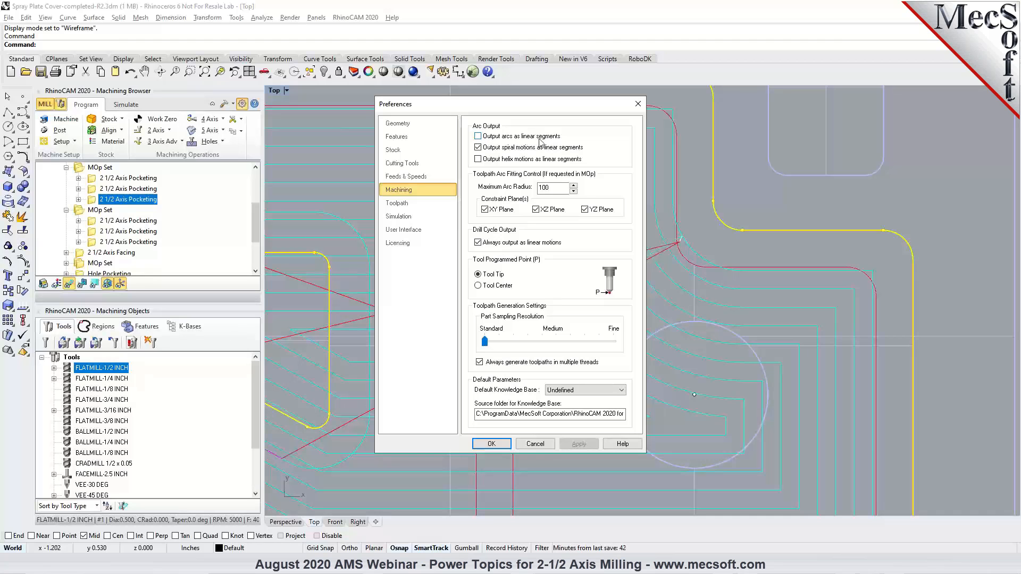
left_click(492, 443)
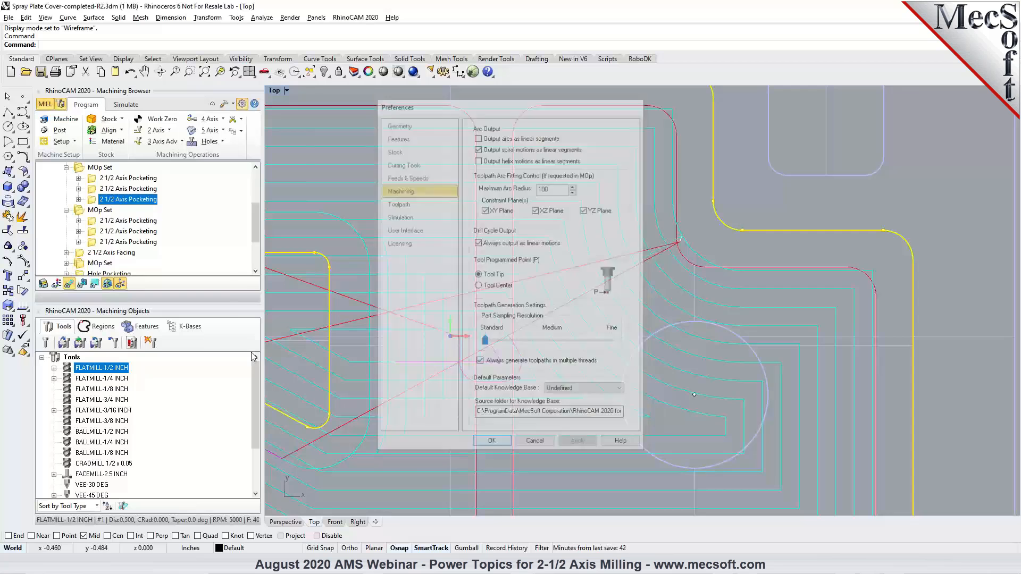
Step: Regenerate the copied pocketing operation and inspect the arcs in its toolpath
right_click(126, 204)
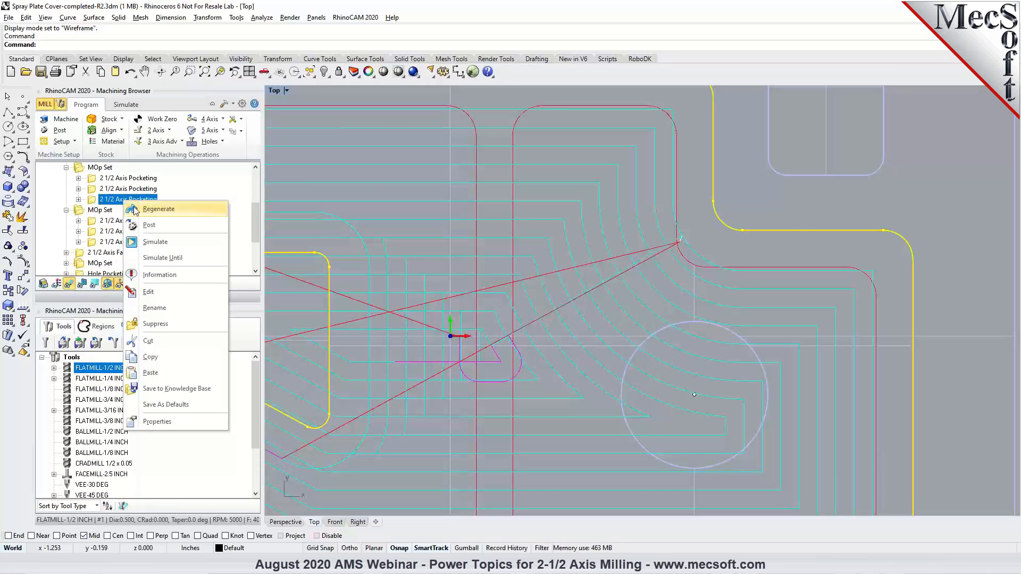
left_click(136, 210)
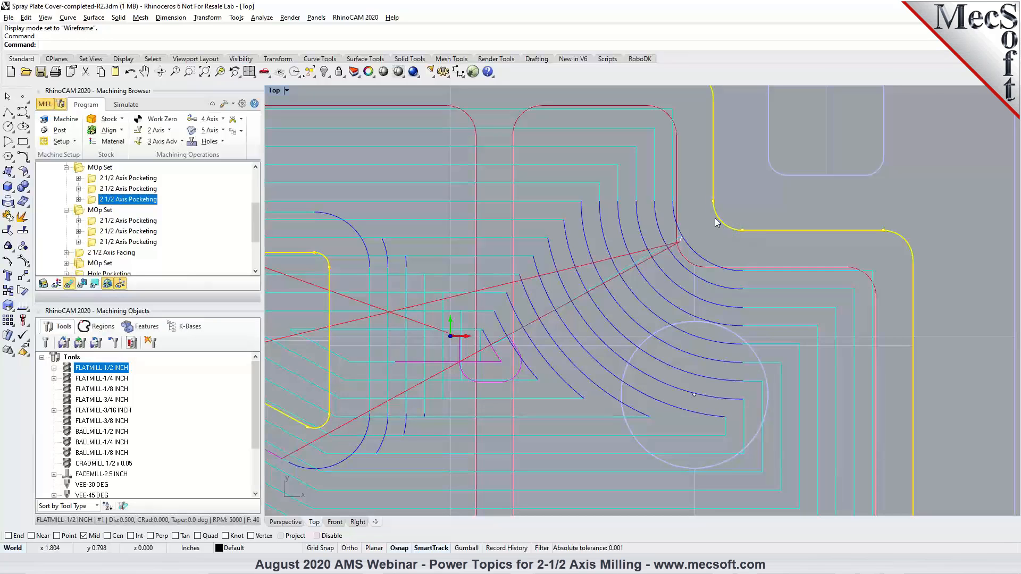
scroll(853, 228, "down", 5)
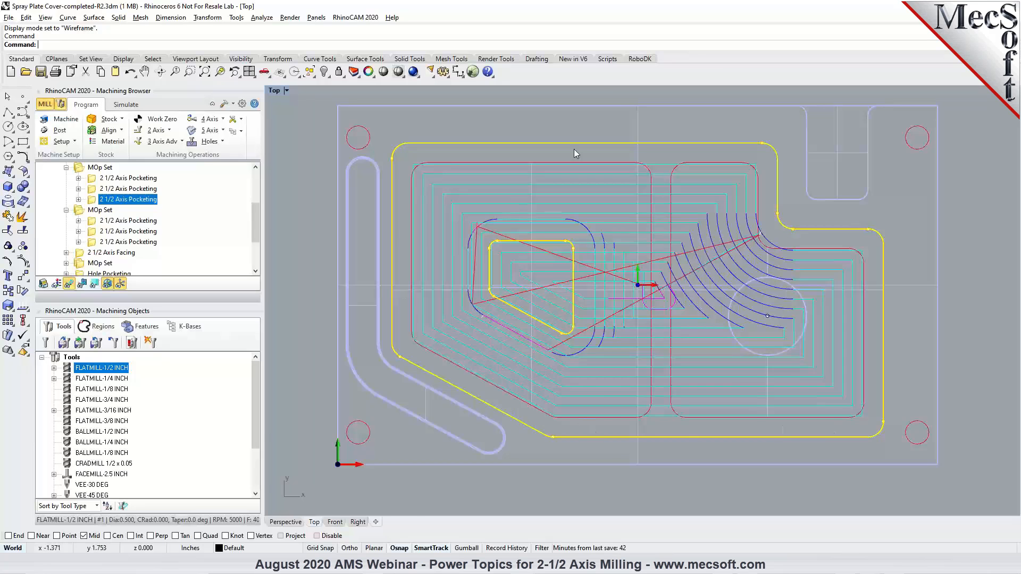
scroll(811, 211, "up", 2)
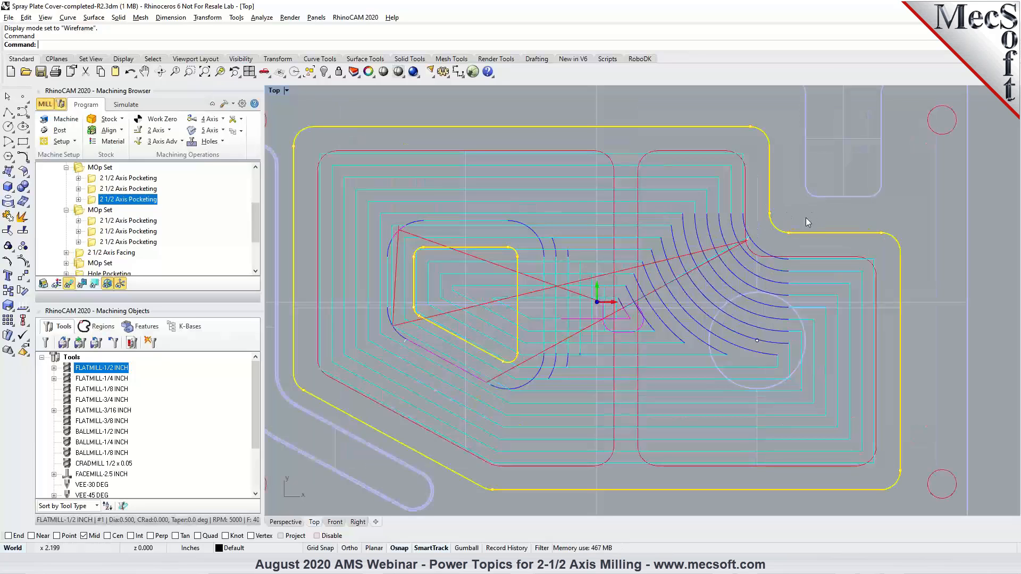
Step: Compare the cut tolerance of the copied pocketing operation with its arc fitting tolerance
double_click(93, 201)
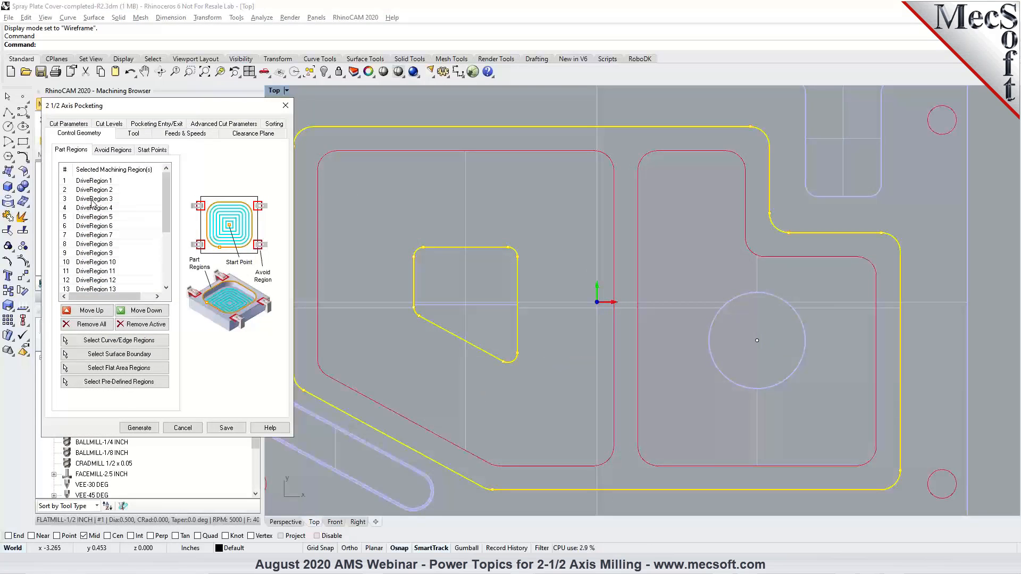
left_click(83, 126)
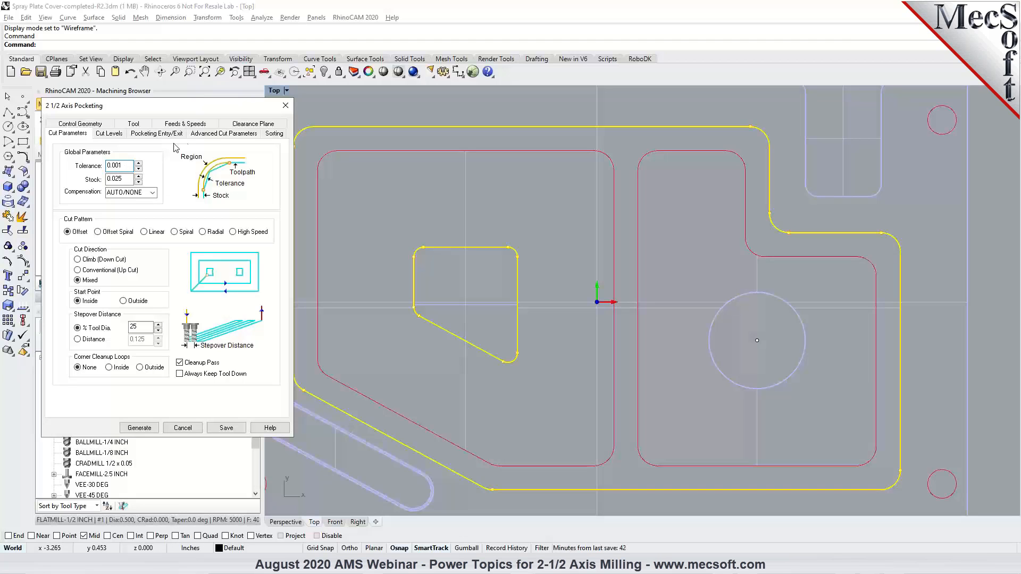
left_click(209, 135)
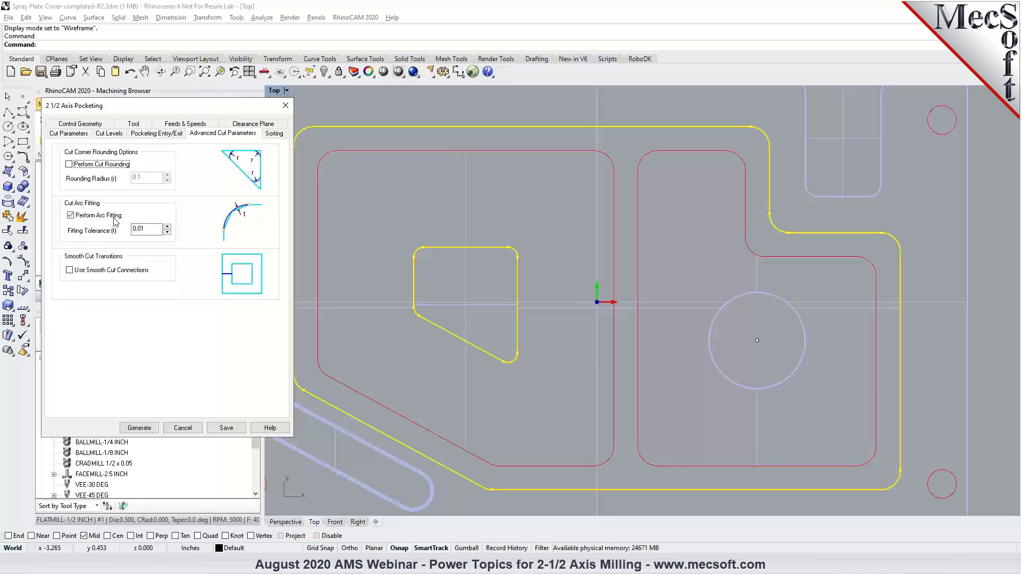
left_click_drag(159, 229, 128, 230)
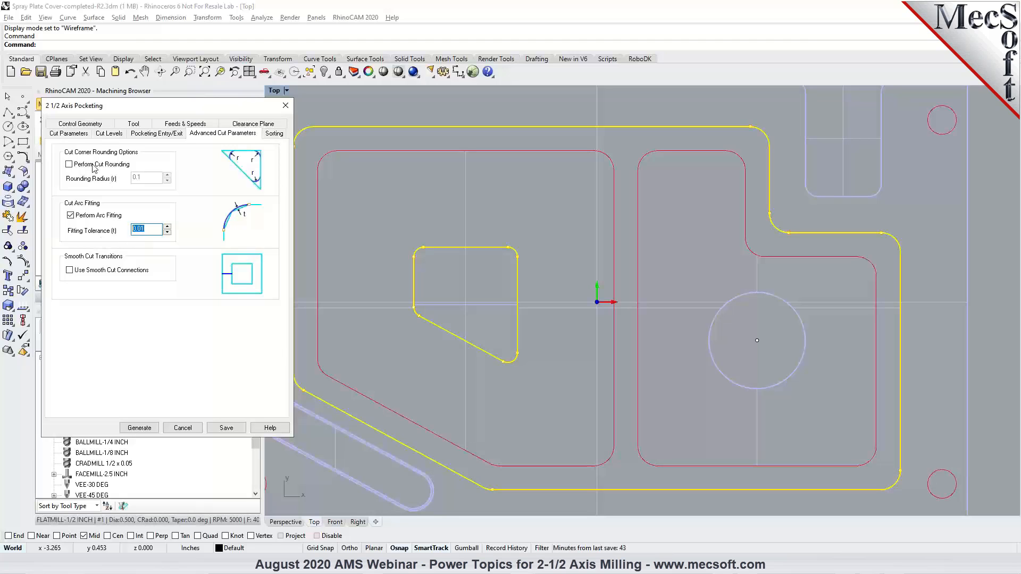
left_click(70, 134)
left_click_drag(122, 166, 106, 169)
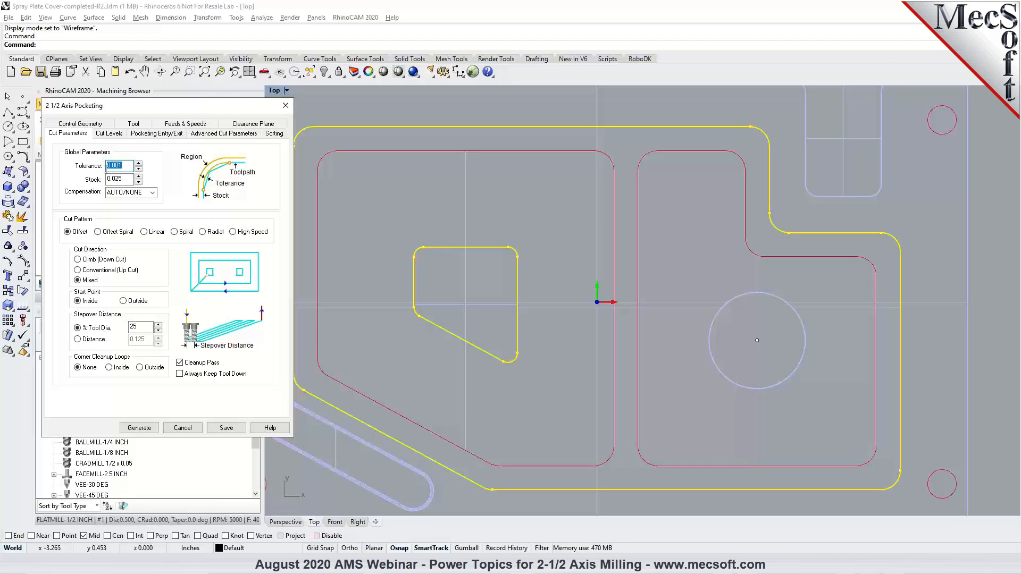
Step: Set the arc fitting tolerance of the copied pocketing operation to 0.02, recheck the cut tolerance and generate the toolpath
left_click(224, 136)
double_click(146, 230)
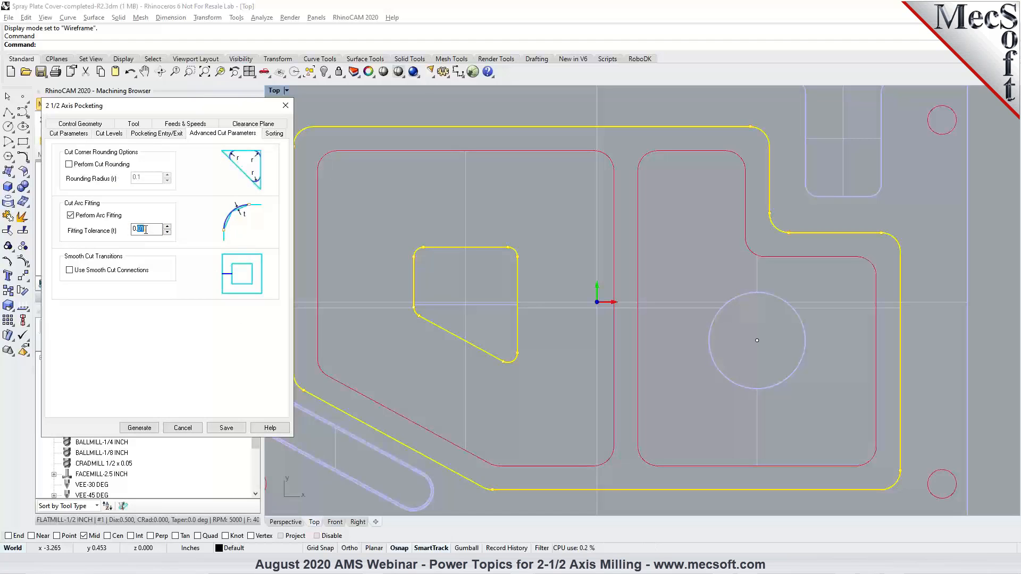
type("0.02")
left_click(79, 136)
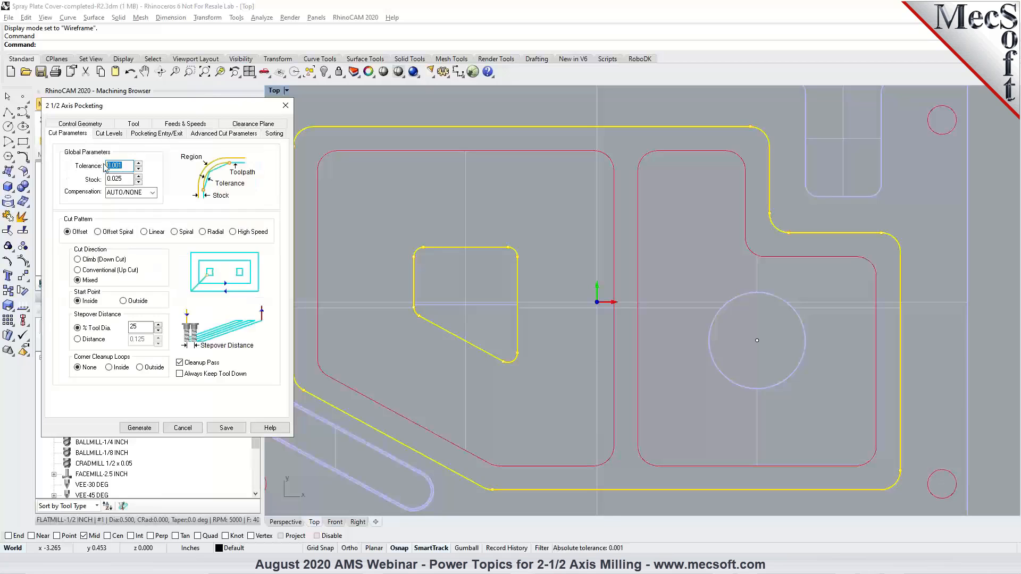
left_click(224, 135)
left_click(141, 428)
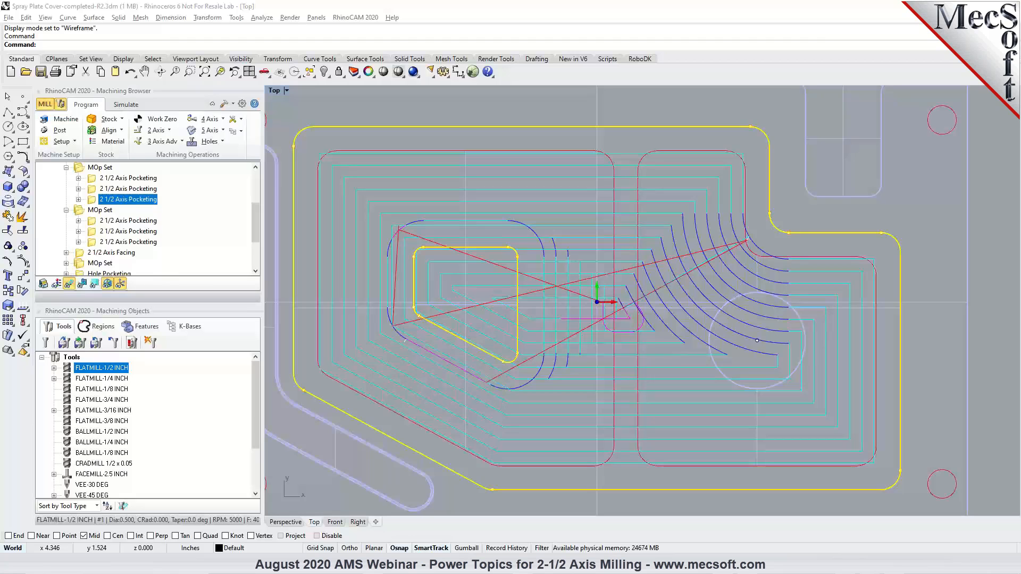
Step: Clear the region selection, return to the perspective view and open the machining information for the MOp Set with the three compared pocketing operations
key("Escape")
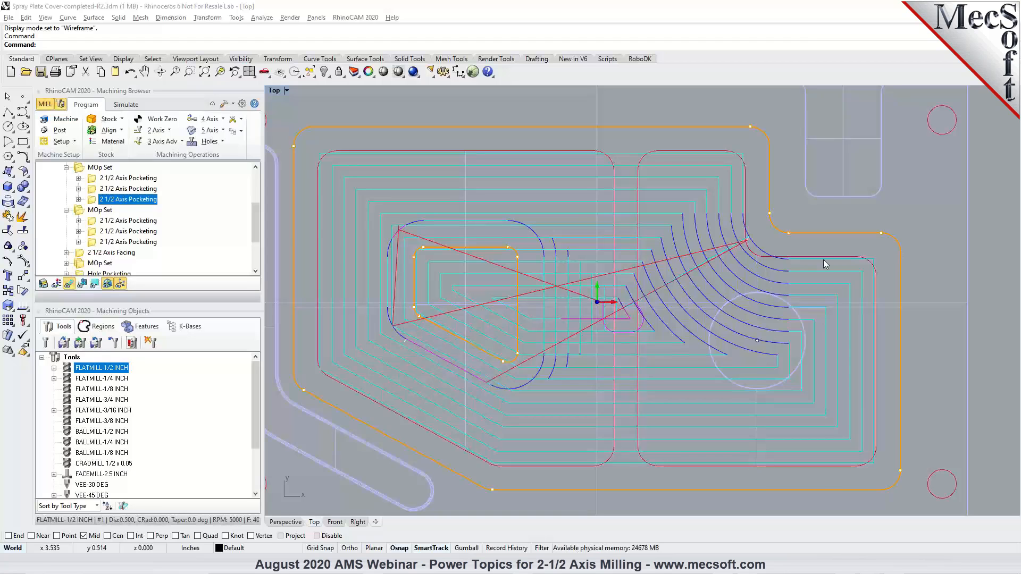
left_click(286, 523)
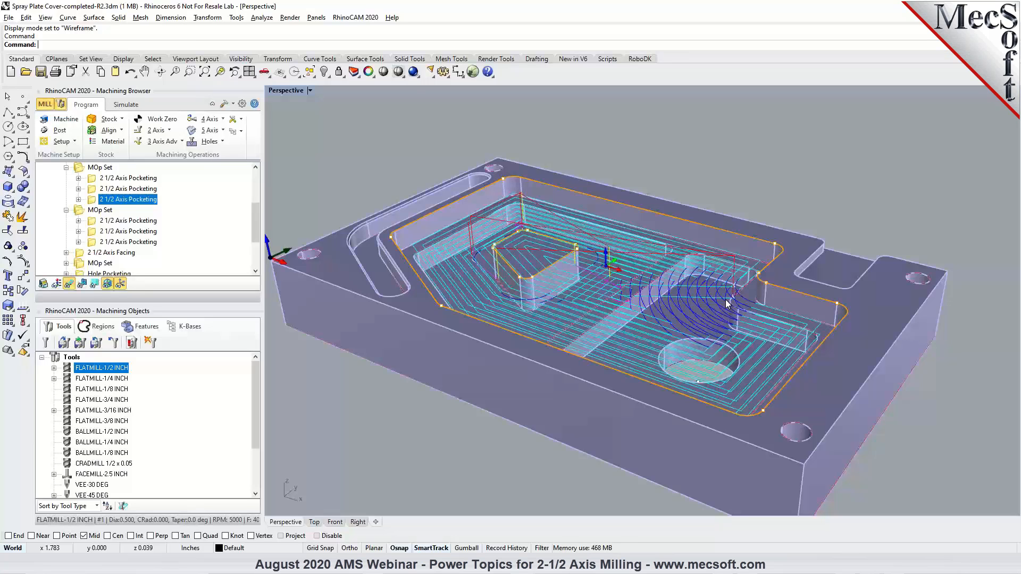
left_click(106, 179)
right_click(100, 168)
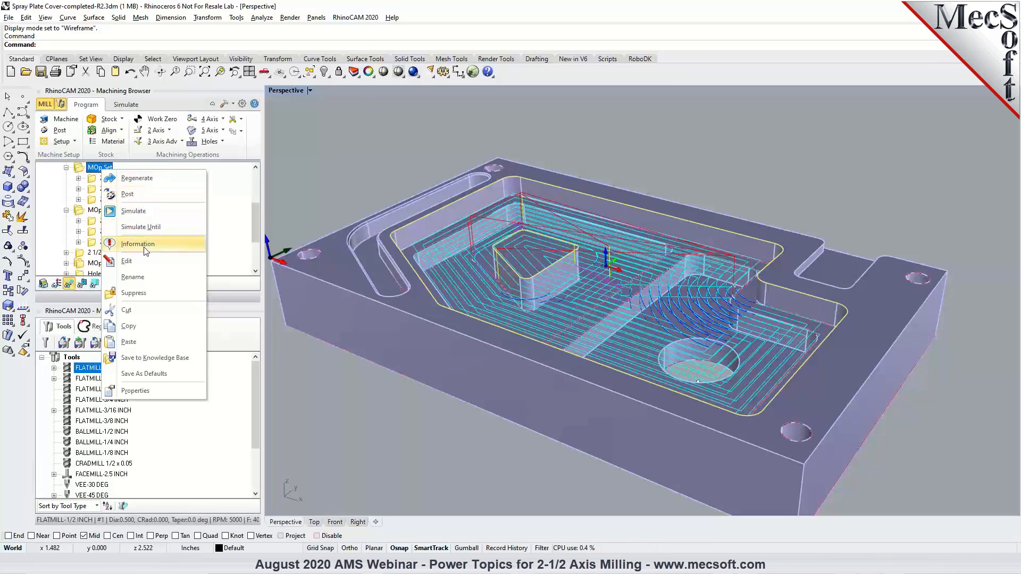
left_click(138, 244)
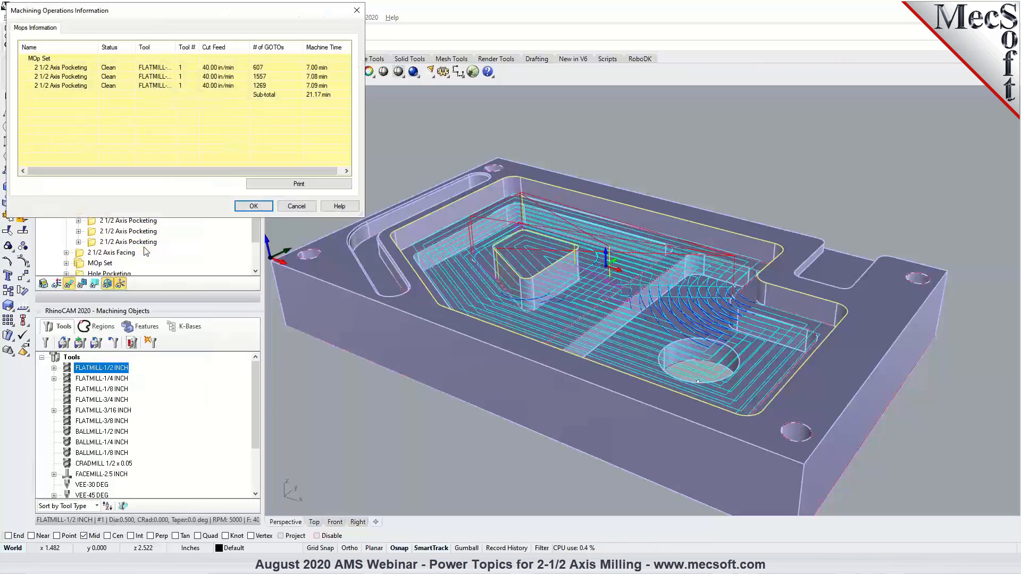
Step: Compare the GOTO counts and machine times of the three pocketing operations in the information report and close it
left_click(261, 69)
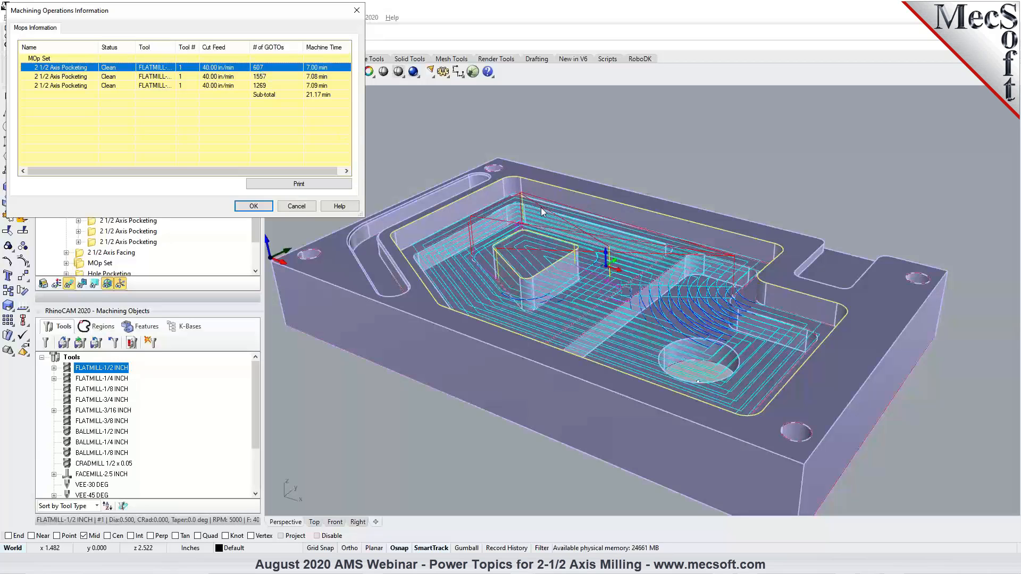
left_click(273, 78)
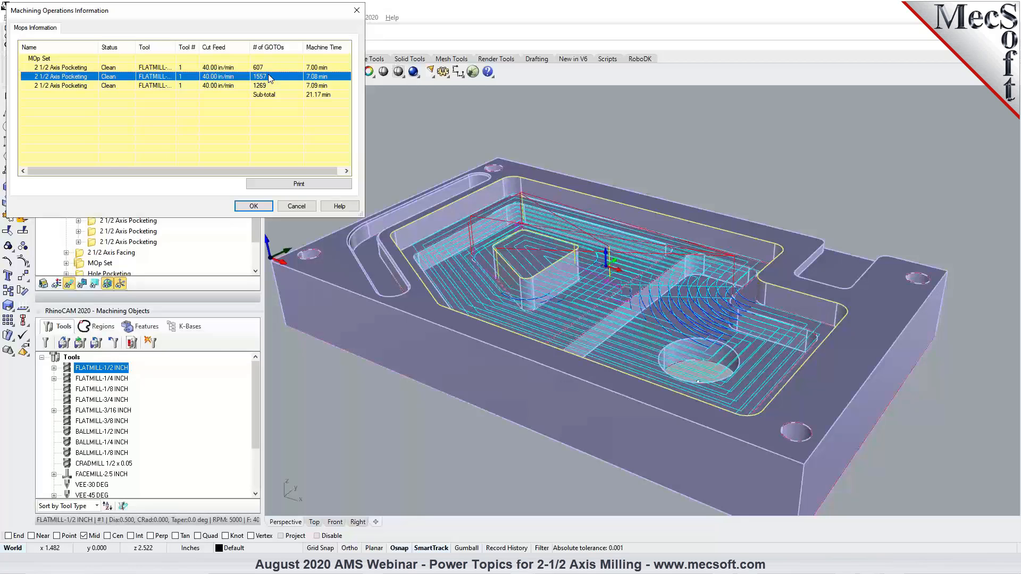
left_click(272, 88)
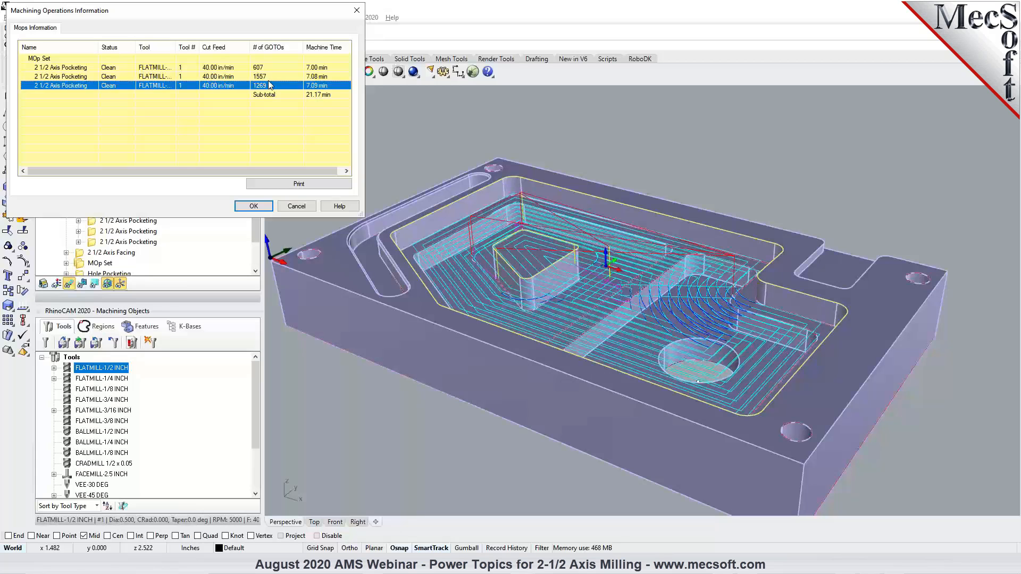
left_click(268, 69)
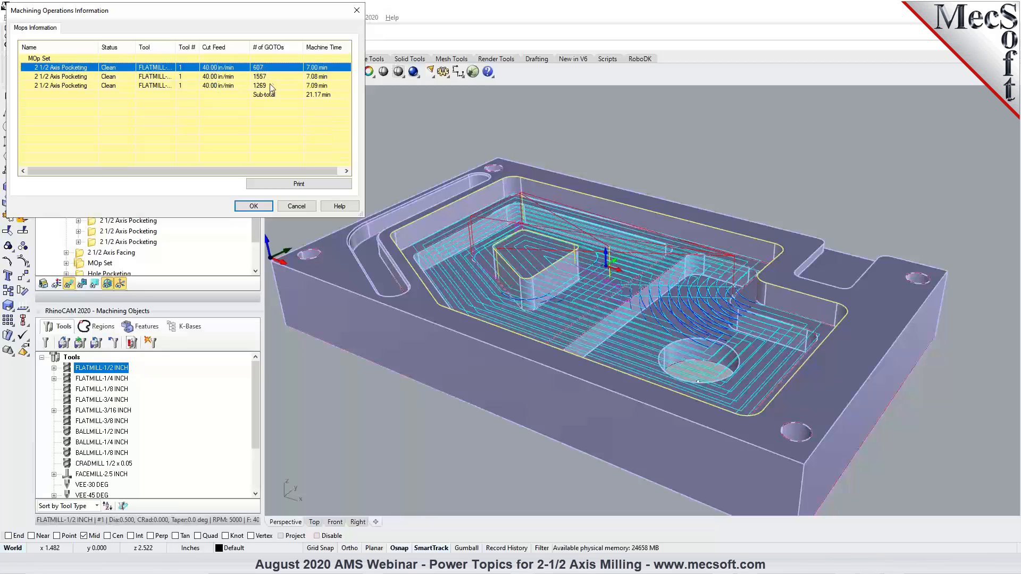
left_click(272, 86)
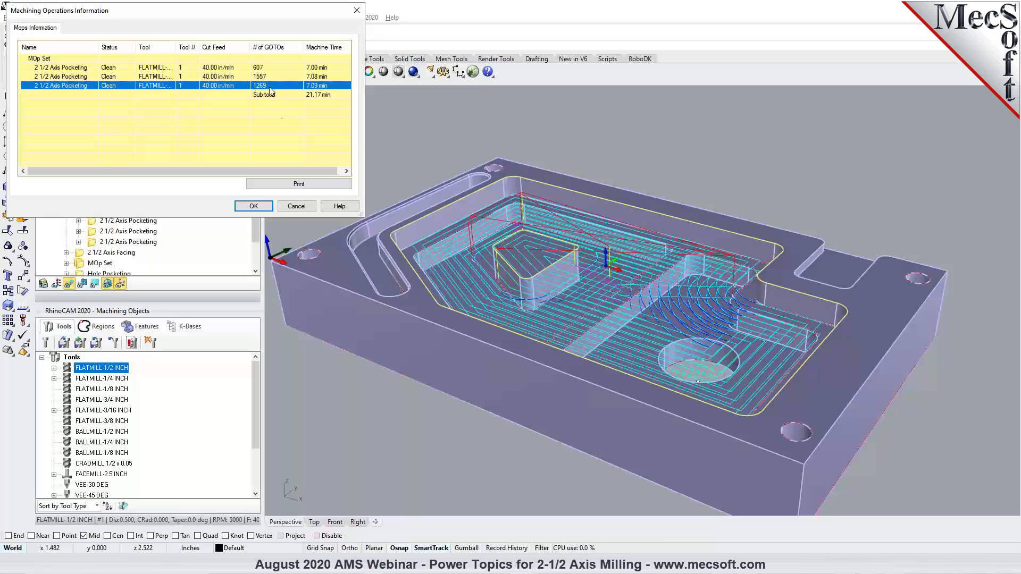
left_click(260, 210)
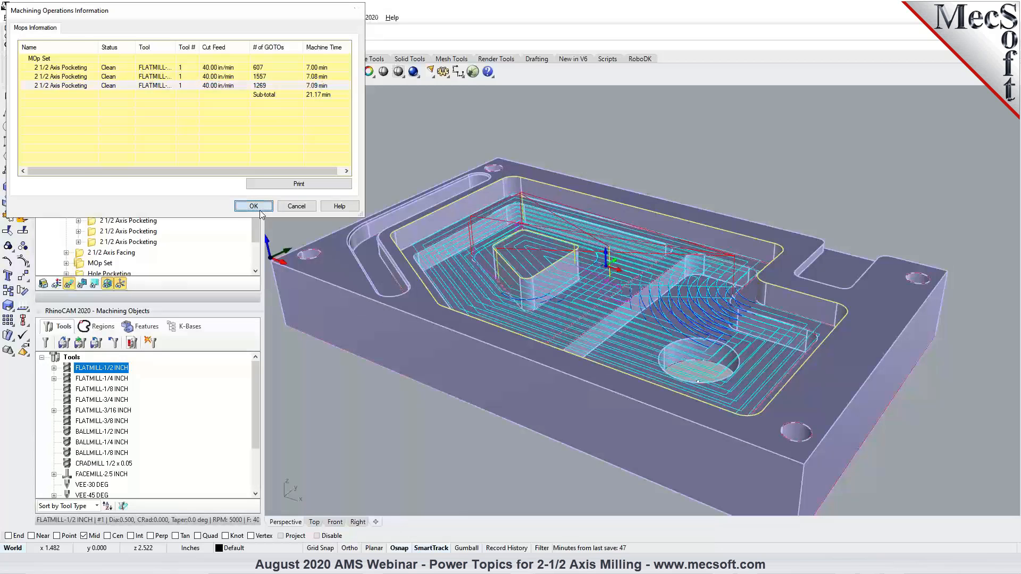
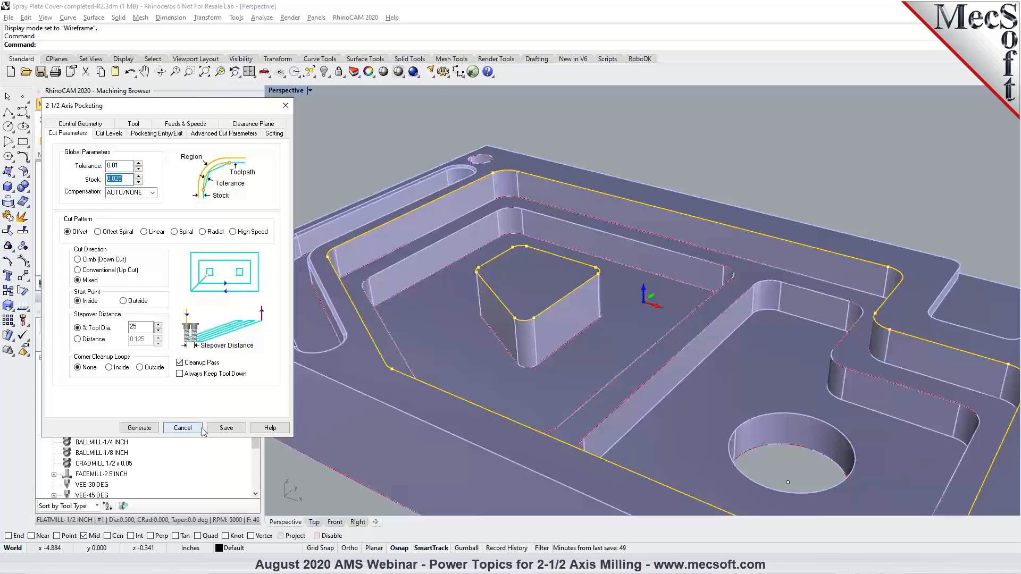
Step: Cancel the 2 1/2 Axis Pocketing settings and examine the first pocketing operation's toolpath in the top view
left_click(182, 428)
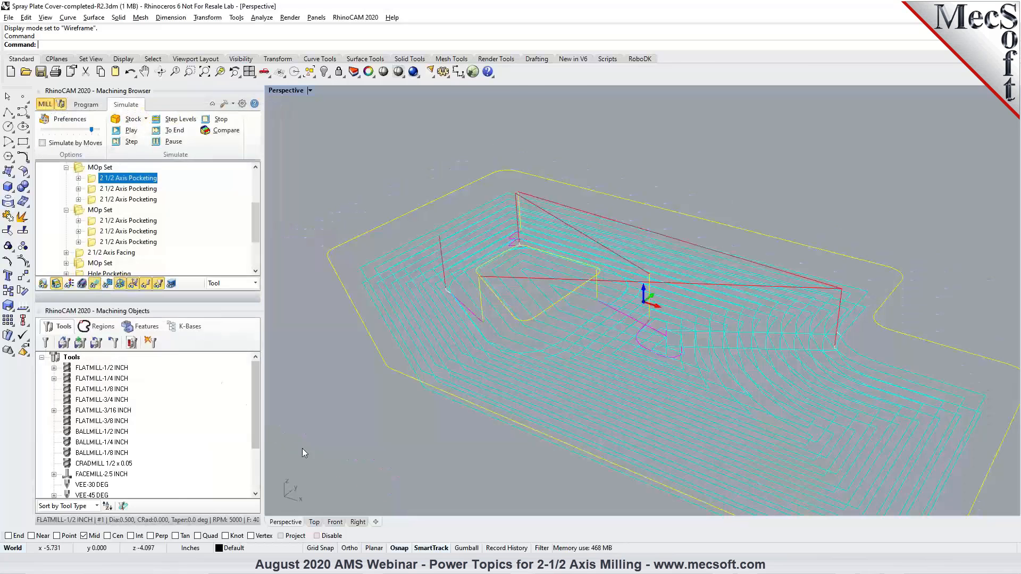
left_click(314, 523)
scroll(782, 282, "up", 3)
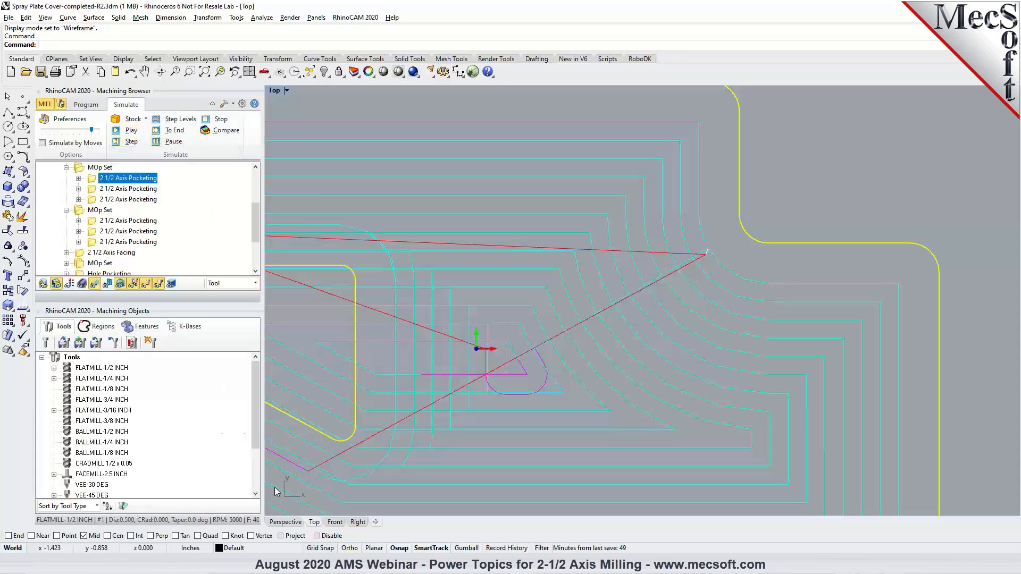
Step: Simulate the first pocketing operation in the perspective view and show the part model together with the cut stock
left_click(293, 522)
left_click(127, 131)
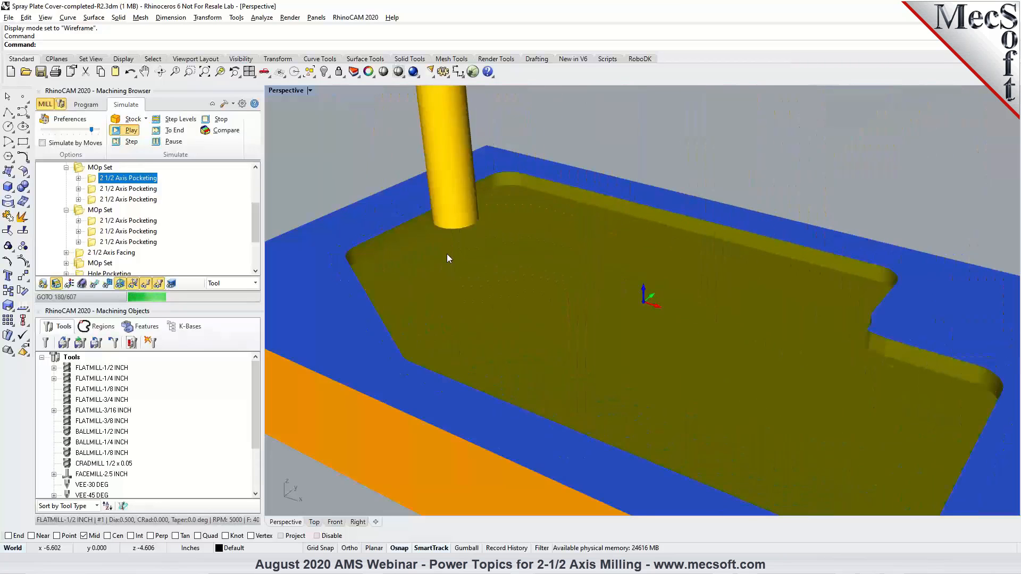
scroll(500, 255, "down", 3)
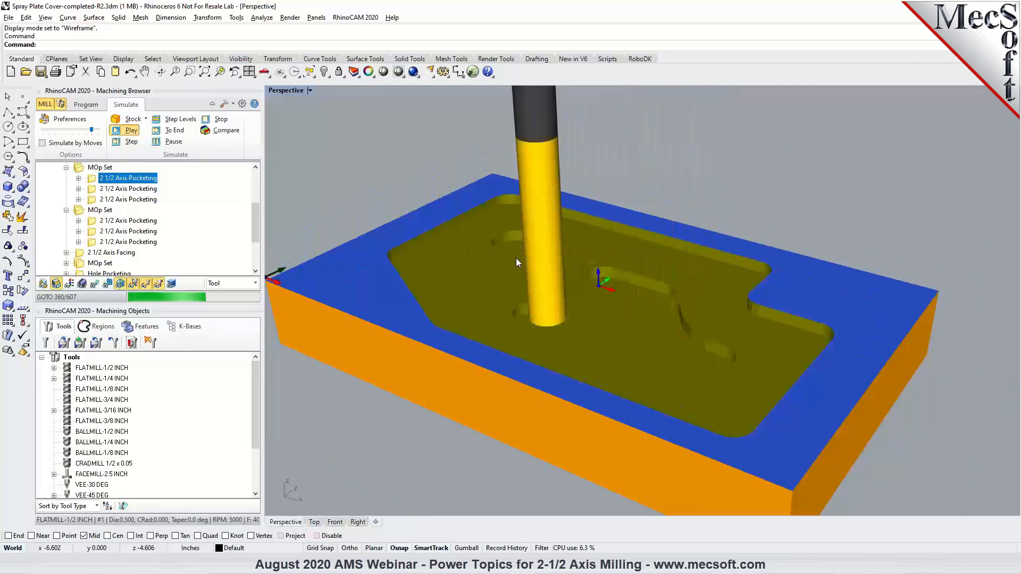
left_click(45, 286)
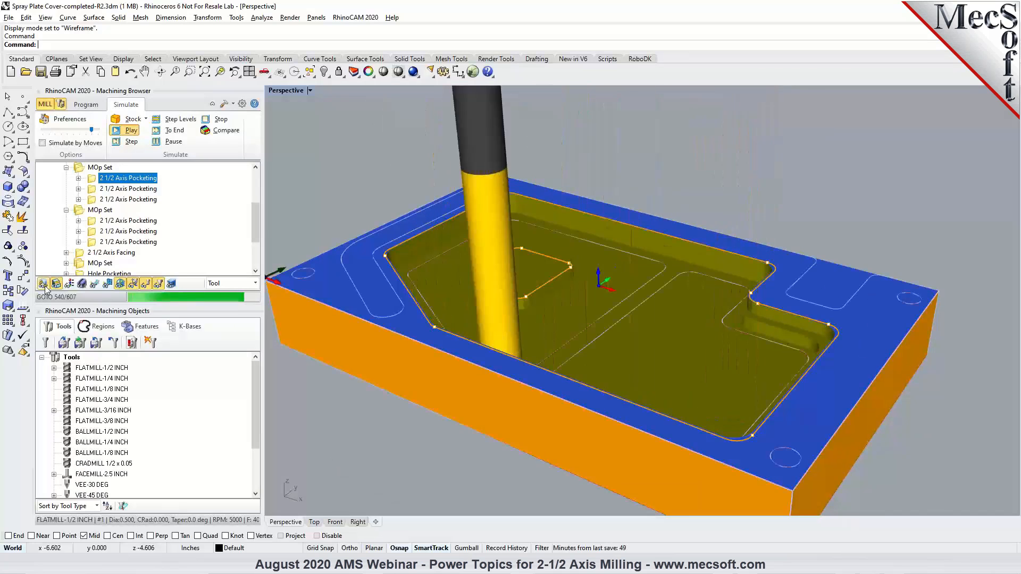
Step: Examine the stock left between the simulated cut and the region curves at the pocket's corners and walls
scroll(774, 307, "up", 2)
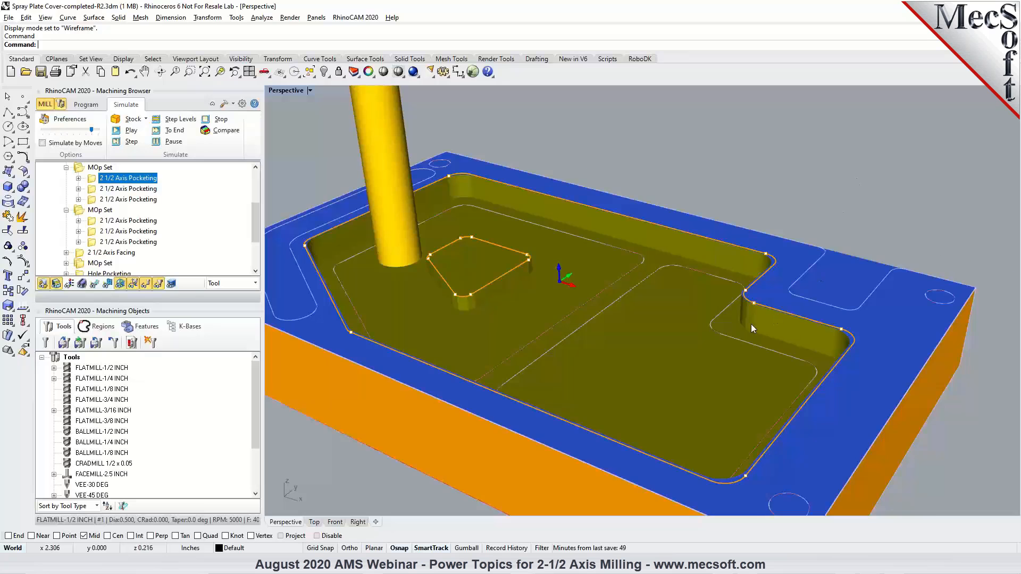
scroll(751, 322, "up", 6)
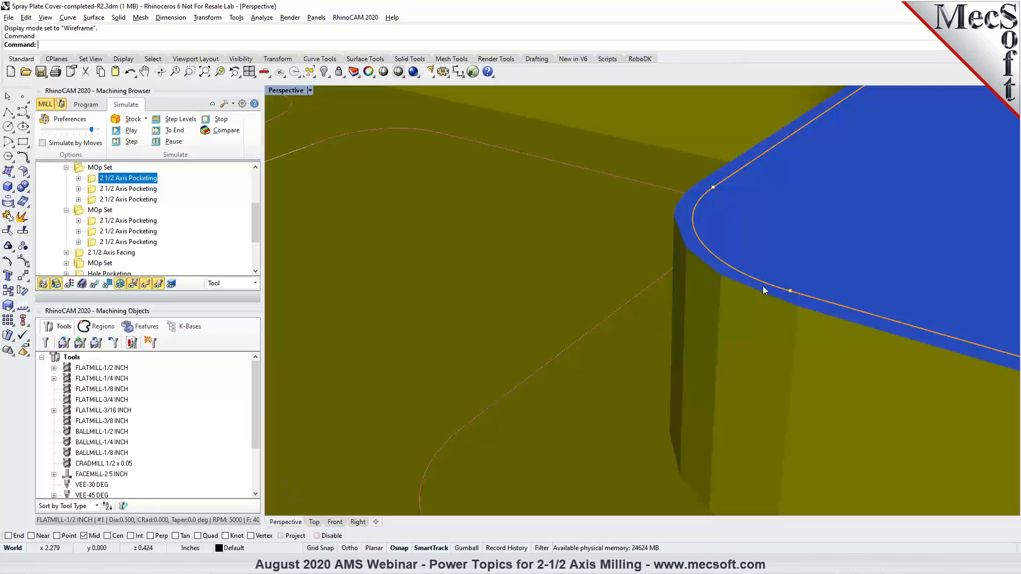
scroll(764, 290, "down", 2)
scroll(704, 289, "down", 6)
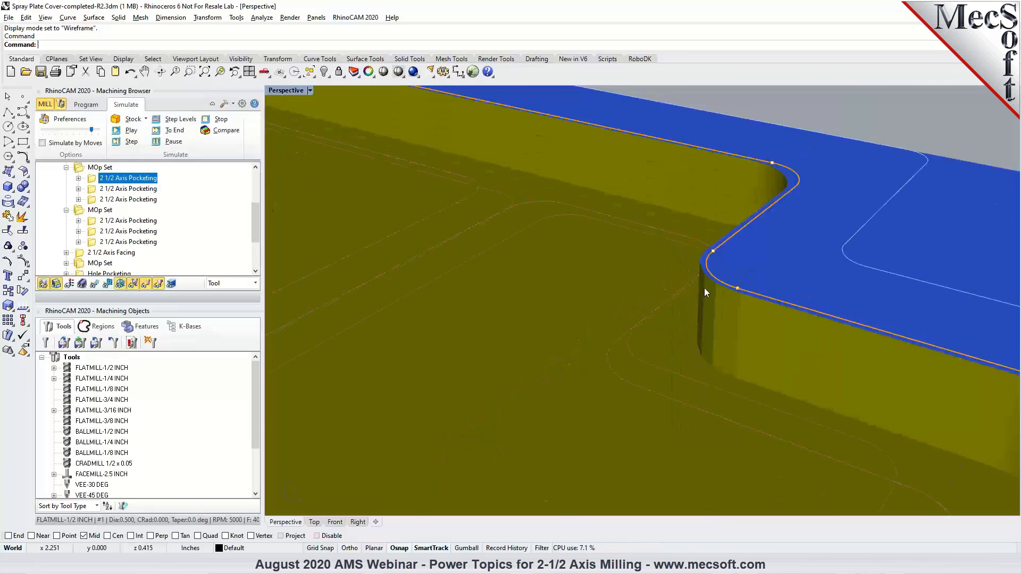
scroll(989, 381, "up", 3)
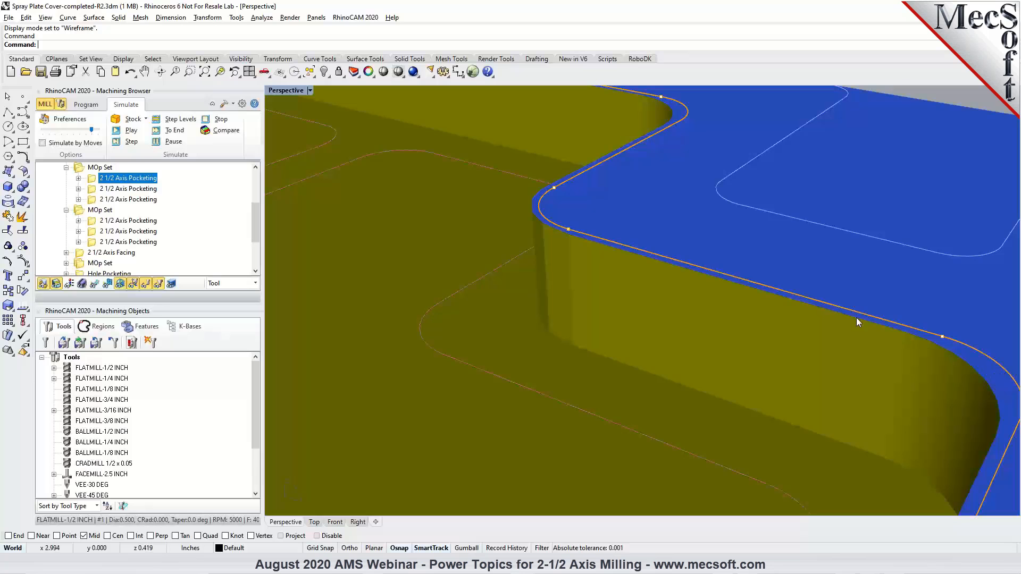
scroll(889, 340, "down", 10)
scroll(402, 286, "up", 5)
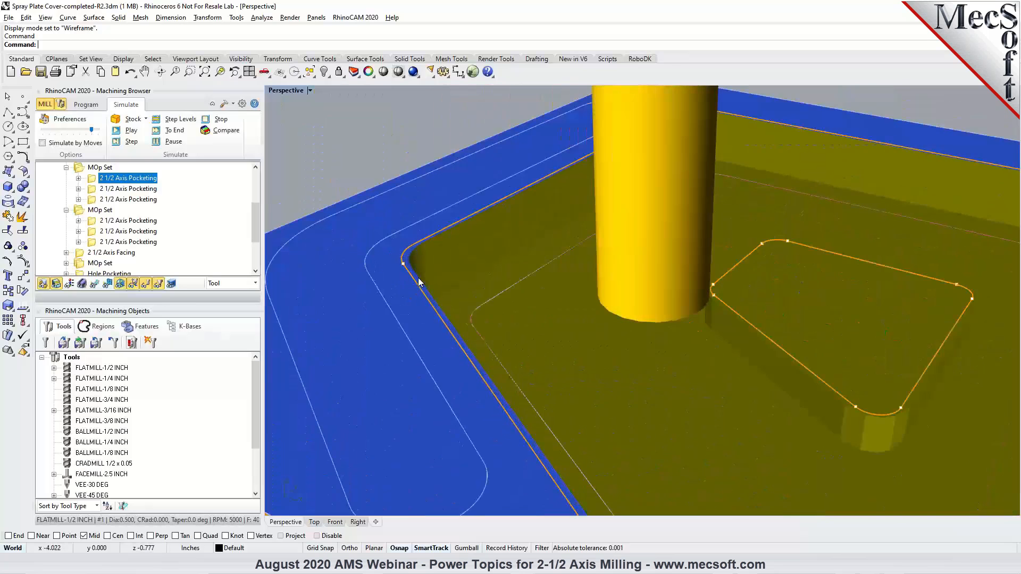
scroll(383, 257, "down", 2)
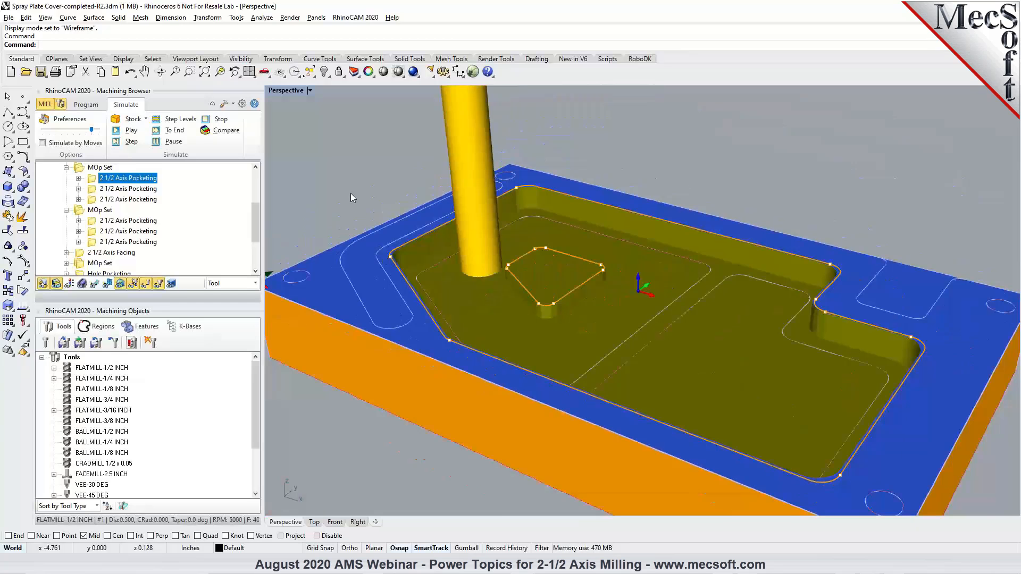
scroll(967, 355, "up", 5)
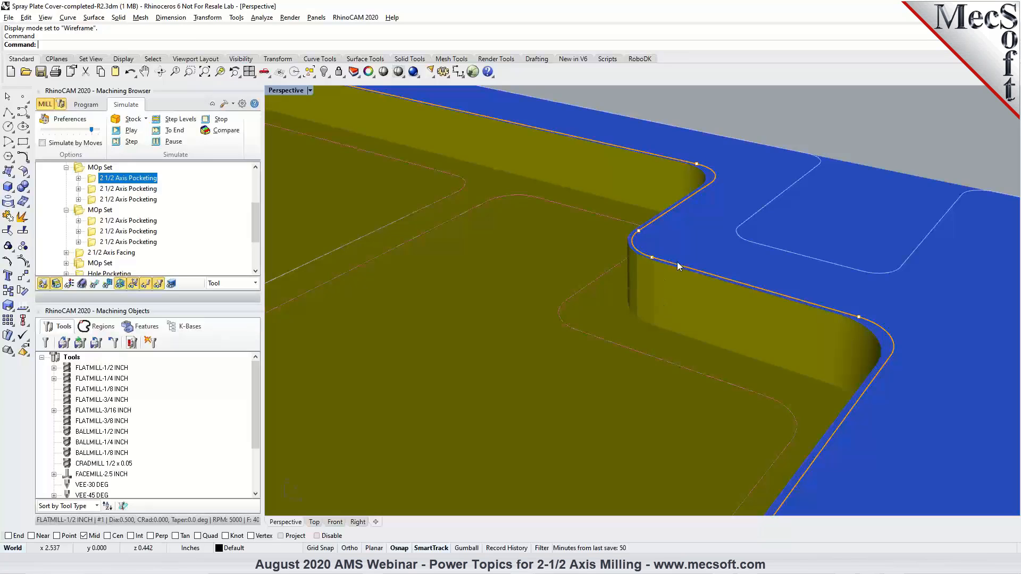
Step: Set the stock of the first 2 1/2 Axis Pocketing operation to -0.025 and generate its toolpath
left_click(85, 104)
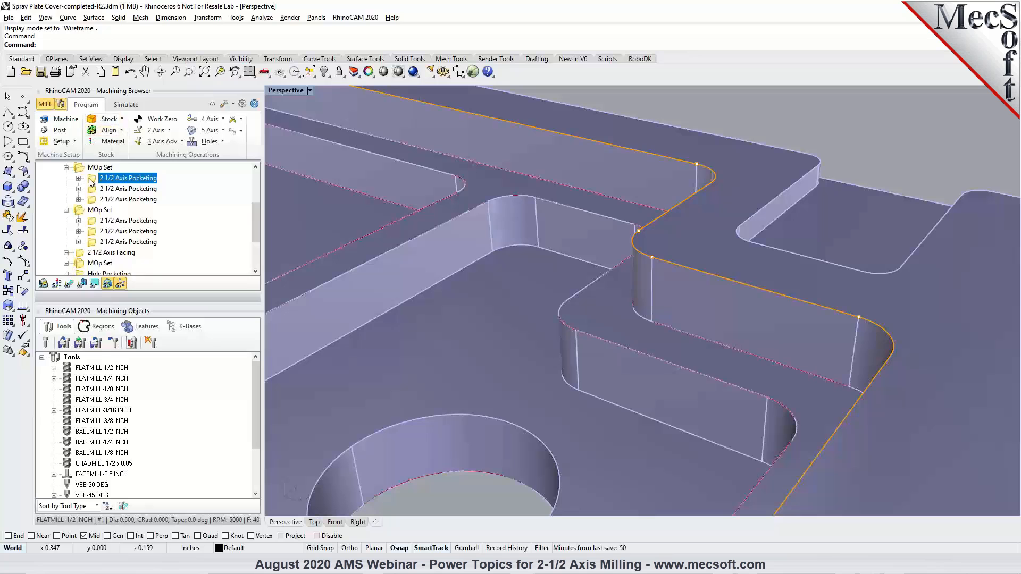
double_click(92, 183)
left_click(76, 125)
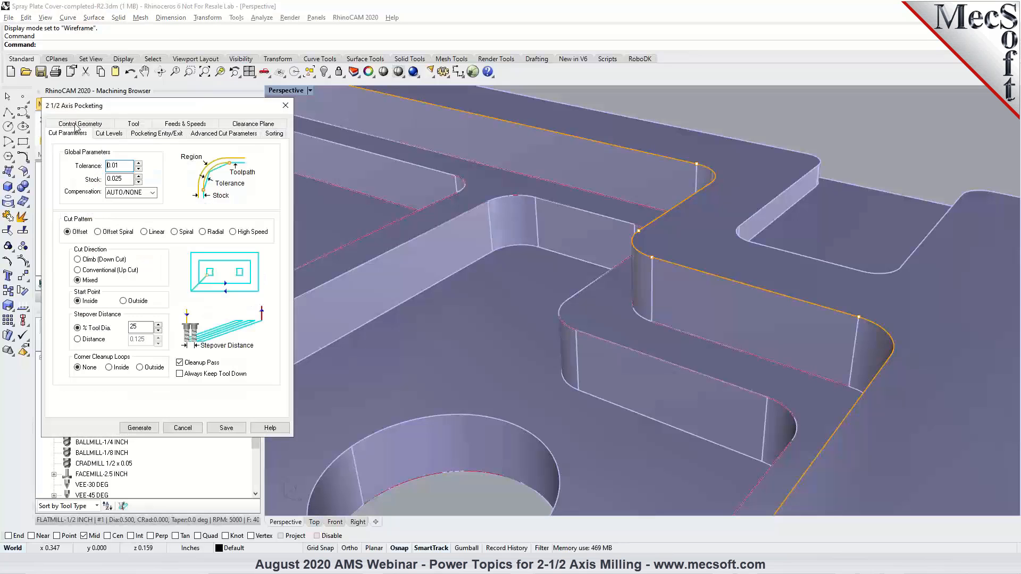
left_click(107, 179)
type("-")
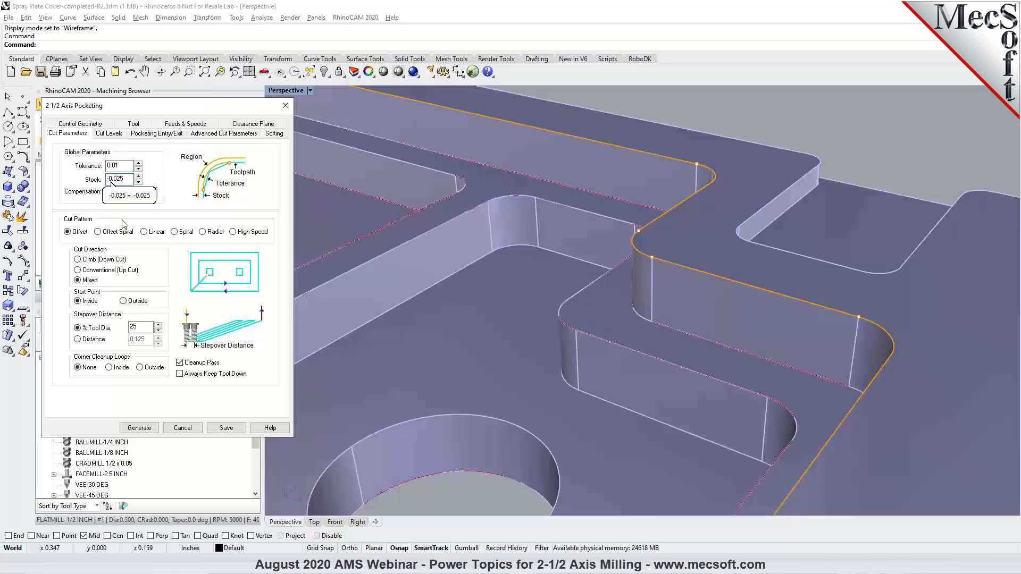
left_click(149, 429)
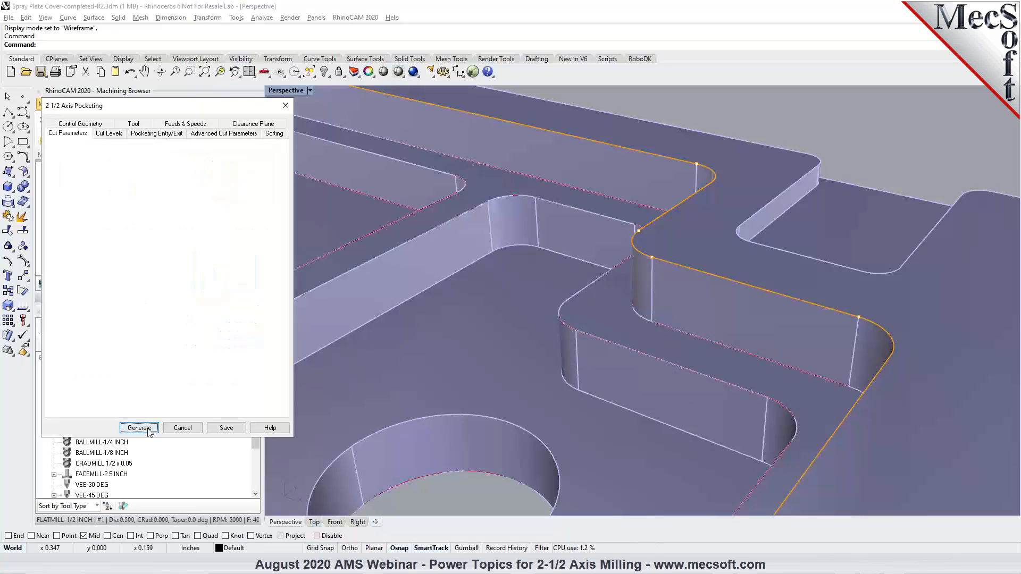
left_click(69, 285)
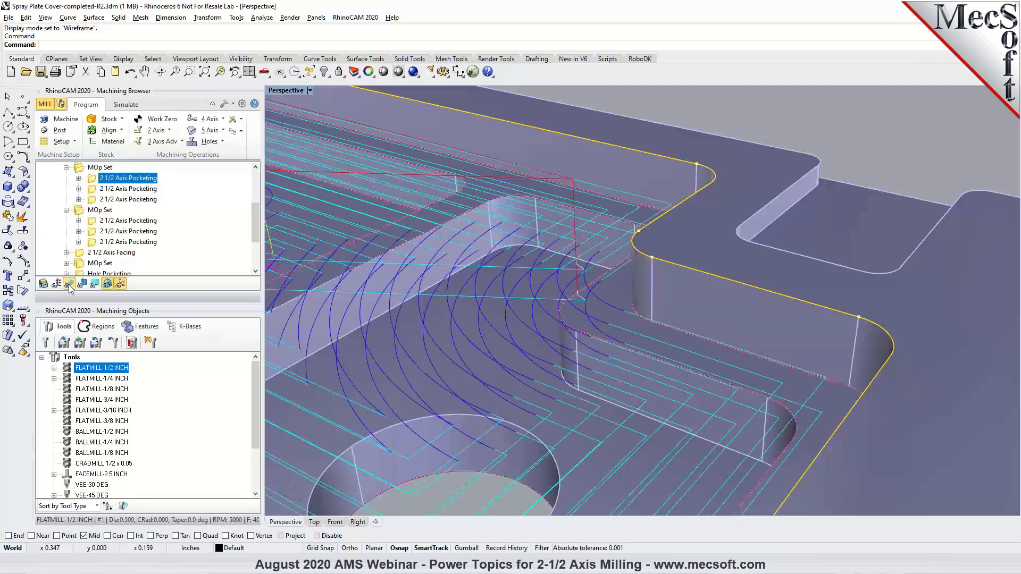
Step: Simulate the regenerated pocketing operation and inspect how far the cut extends past the pocket's region curve at the inner corner
left_click(127, 106)
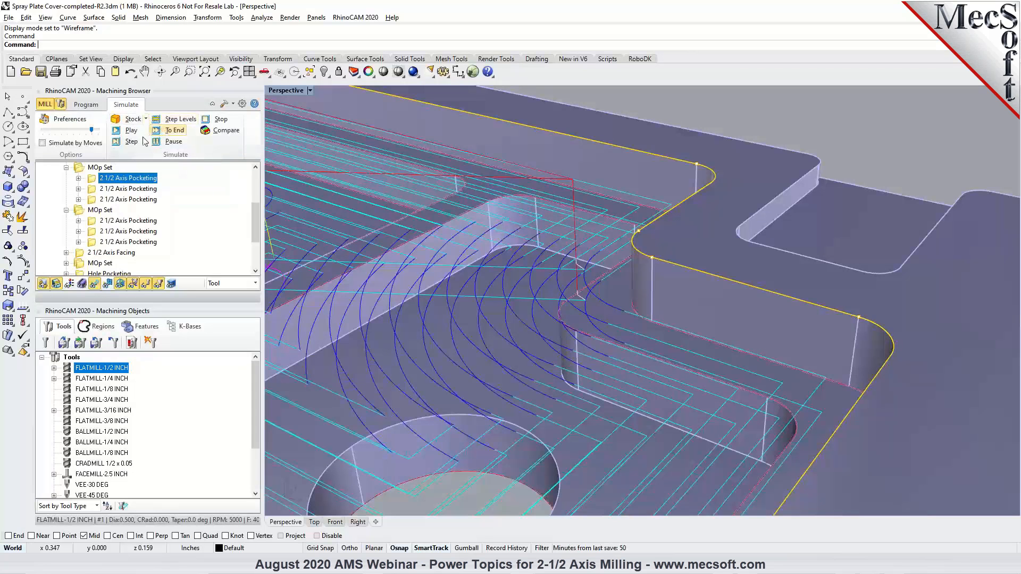
left_click(121, 132)
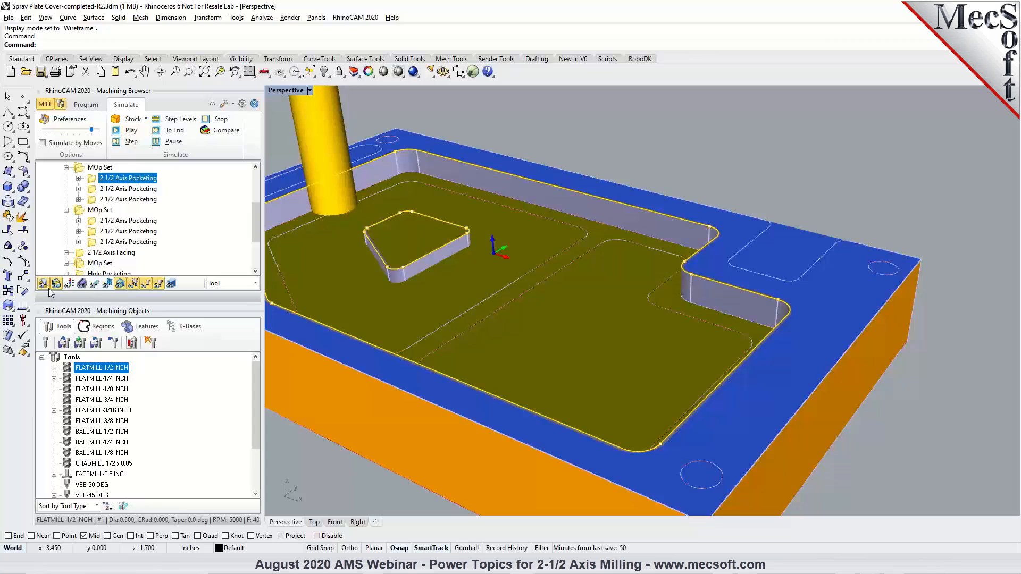
scroll(728, 292, "up", 2)
scroll(726, 282, "up", 4)
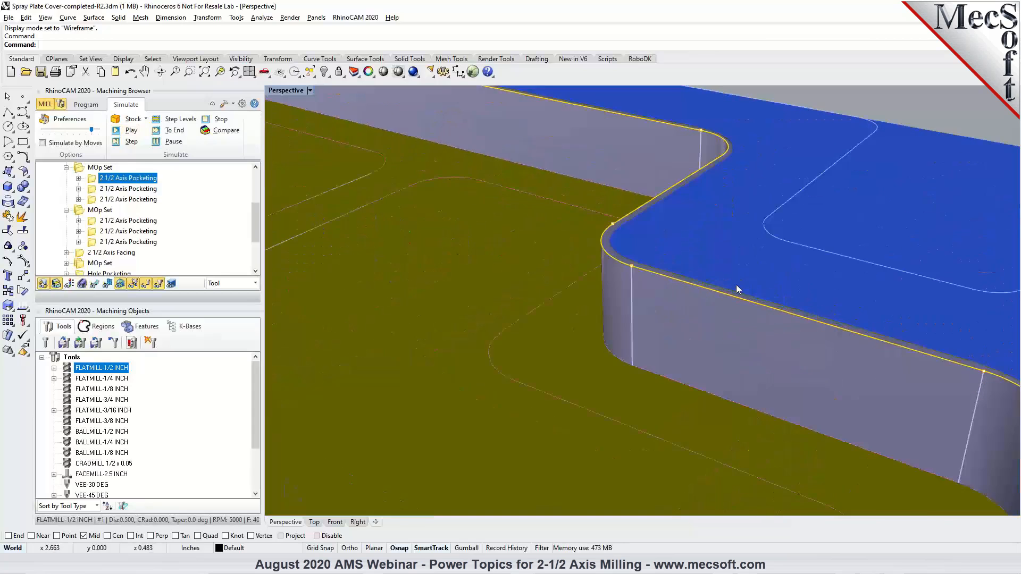
scroll(691, 307, "up", 3)
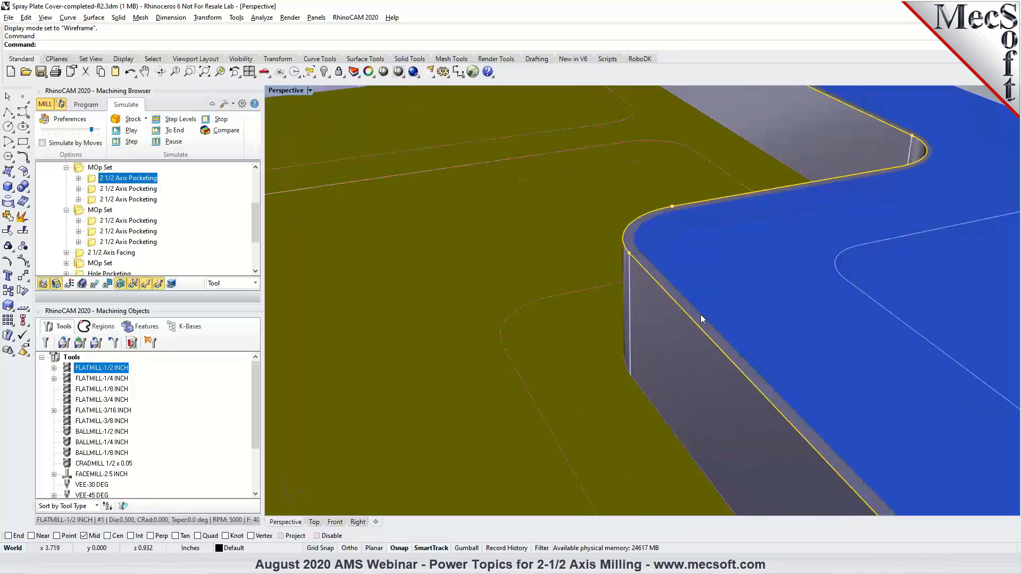
Step: Hide the part model and inspect the overcut pocket walls against the region curve
left_click(43, 284)
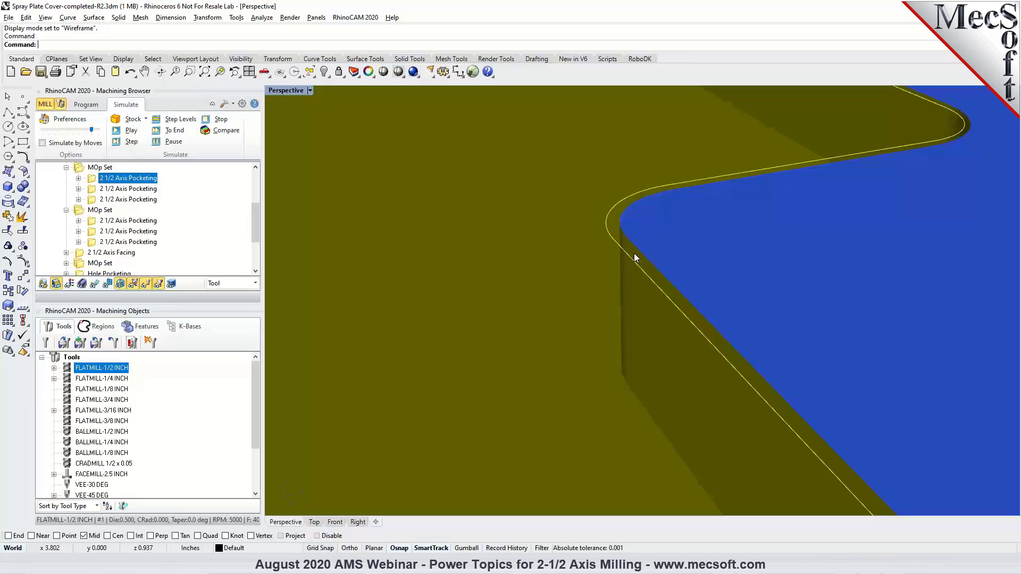
scroll(722, 231, "down", 10)
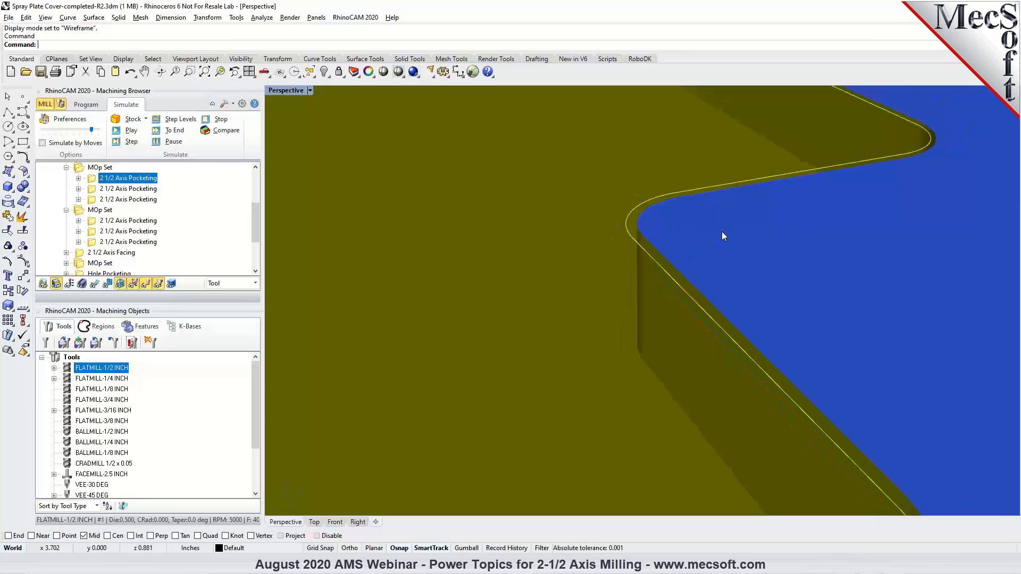
right_click_drag(687, 258, 788, 260)
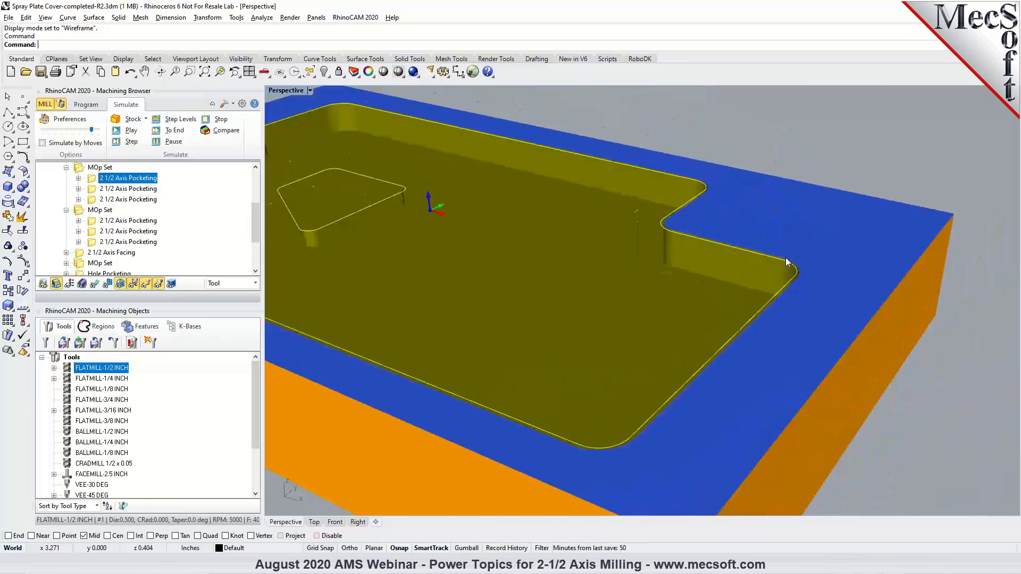
Step: Set the stock of the first 2 1/2 Axis Pocketing operation to 0 and regenerate its toolpath
scroll(788, 260, "down", 2)
double_click(92, 182)
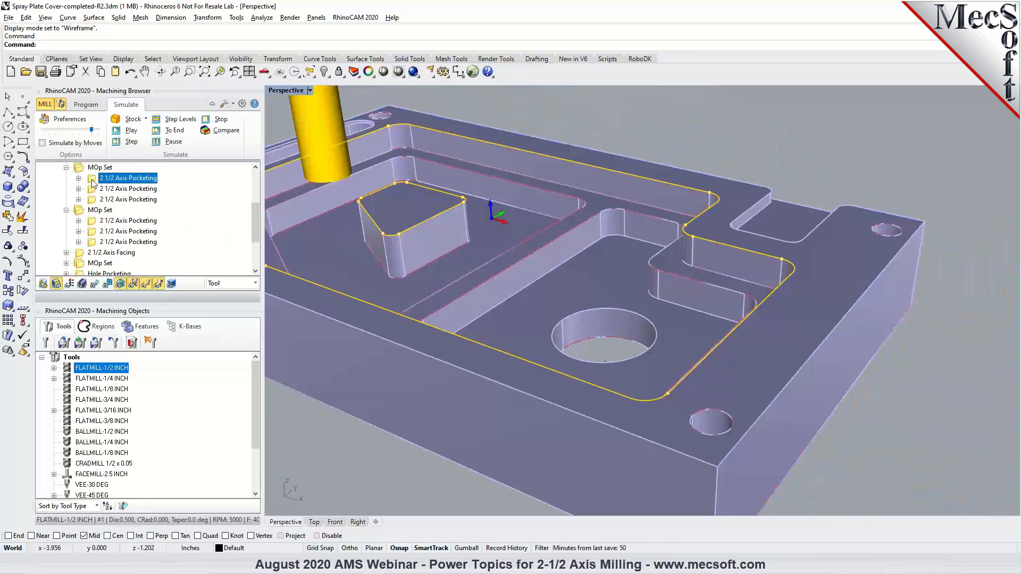
left_click(80, 124)
key("Tab")
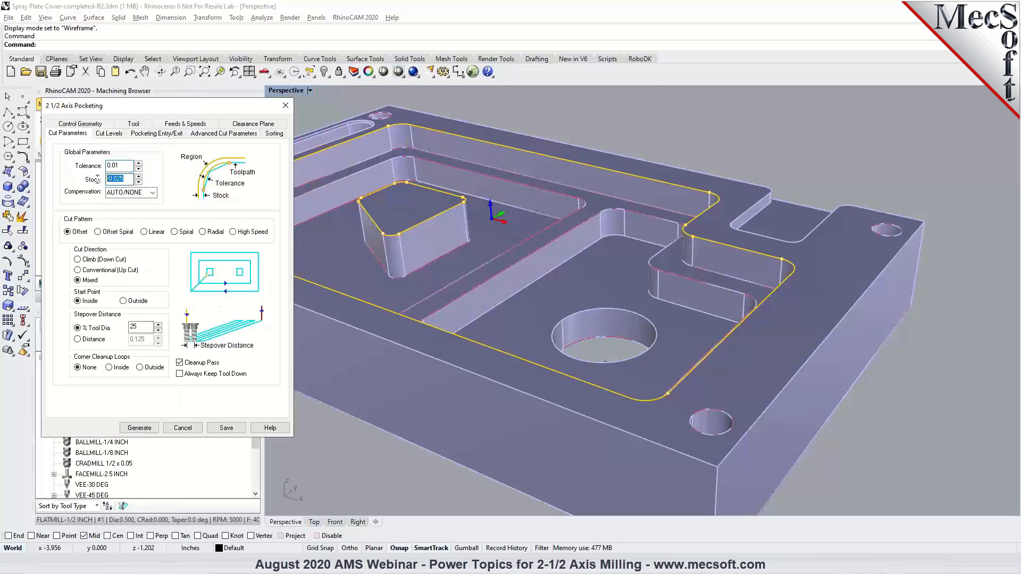
type("0")
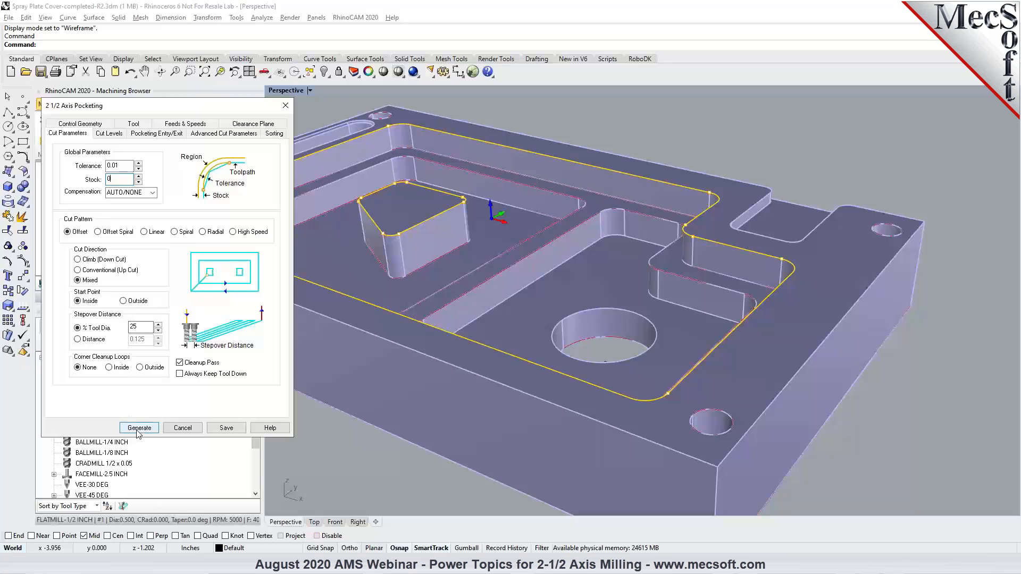
left_click(137, 430)
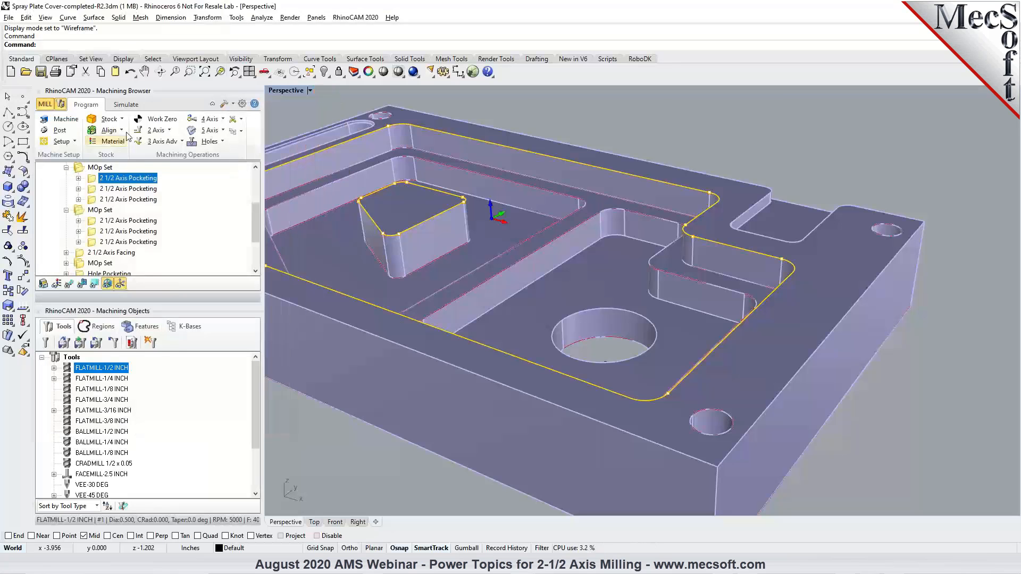
Step: Simulate the regenerated first pocketing operation and inspect the cut wall against the region curve at the inner corner
left_click(135, 106)
left_click(130, 130)
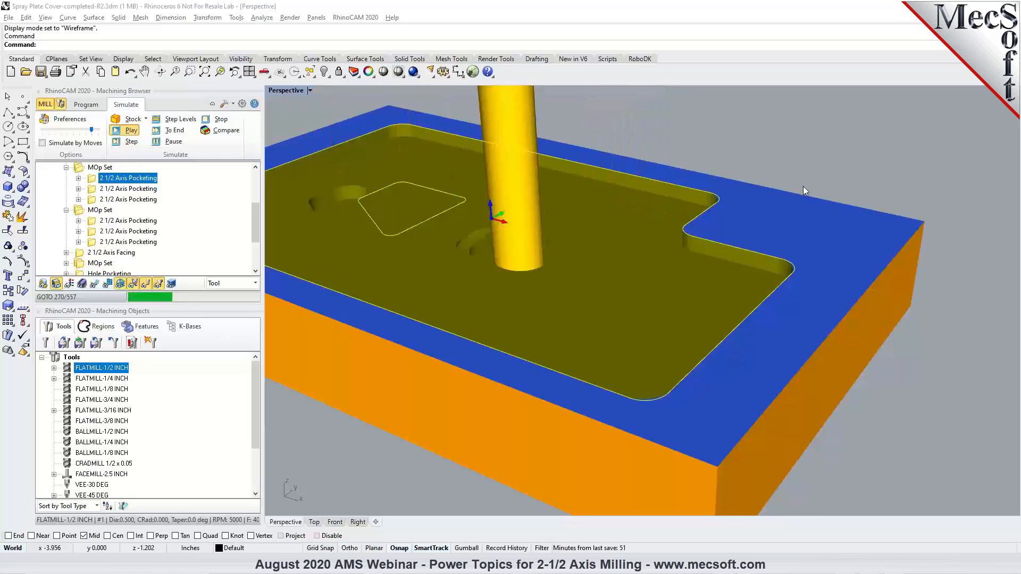
scroll(739, 245, "up", 5)
scroll(692, 285, "down", 3)
scroll(659, 283, "up", 5)
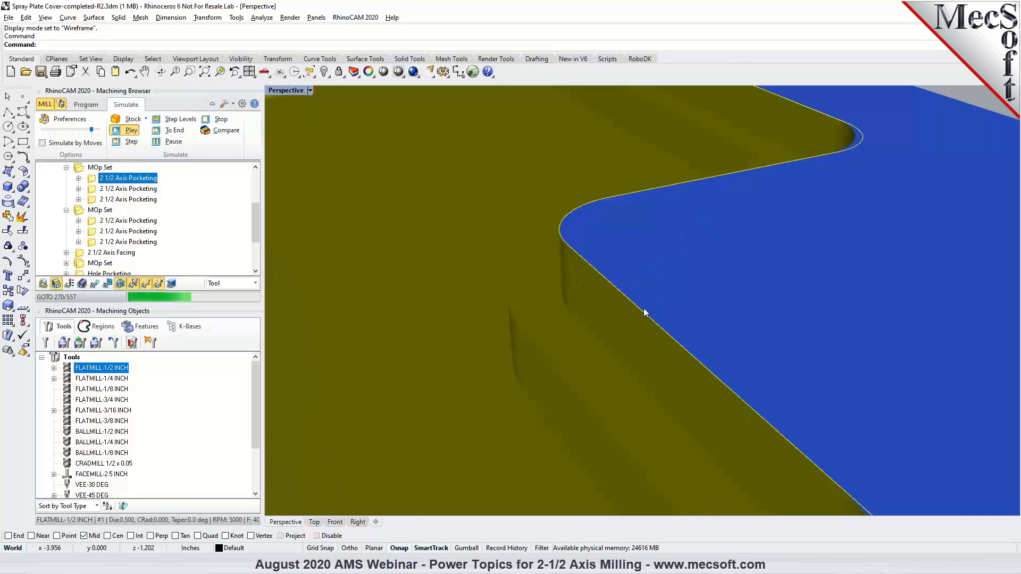
right_click_drag(647, 274, 654, 278)
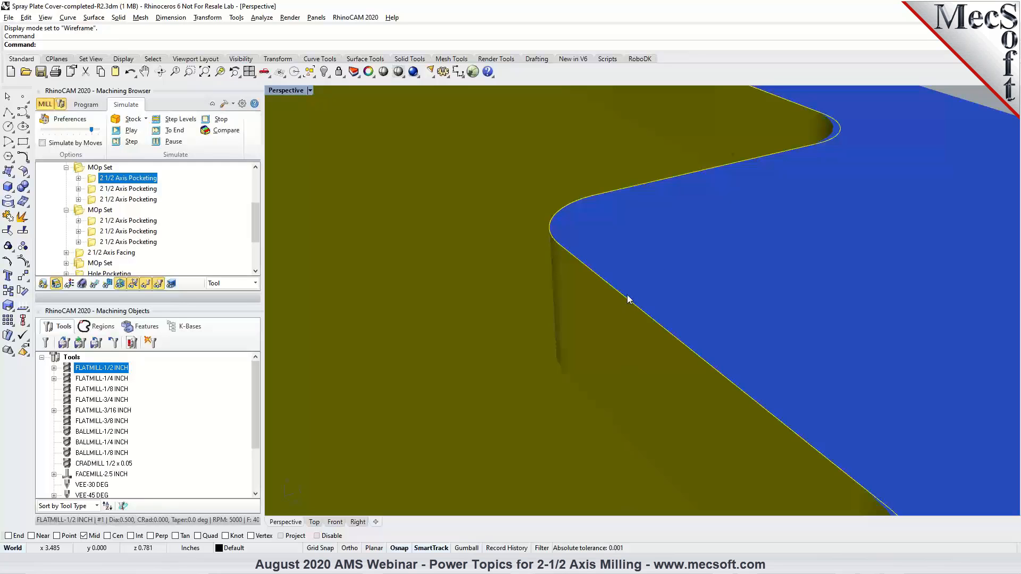
Step: Inspect the simulated island's walls against its region curve, and view the whole pocket
scroll(703, 215, "down", 5)
right_click_drag(683, 283, 630, 287)
scroll(363, 217, "up", 3)
scroll(363, 218, "up", 3)
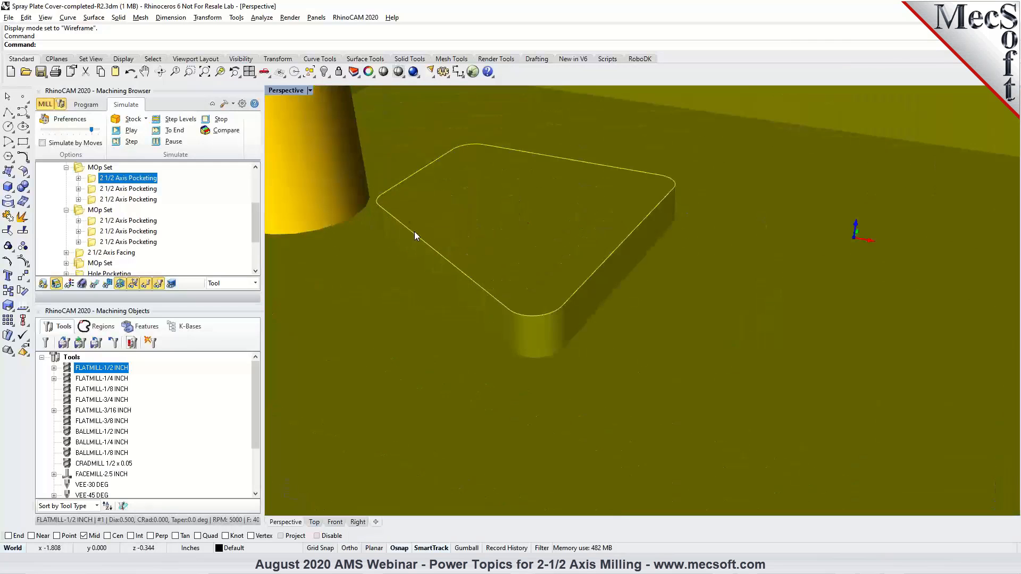
right_click_drag(551, 316, 504, 296)
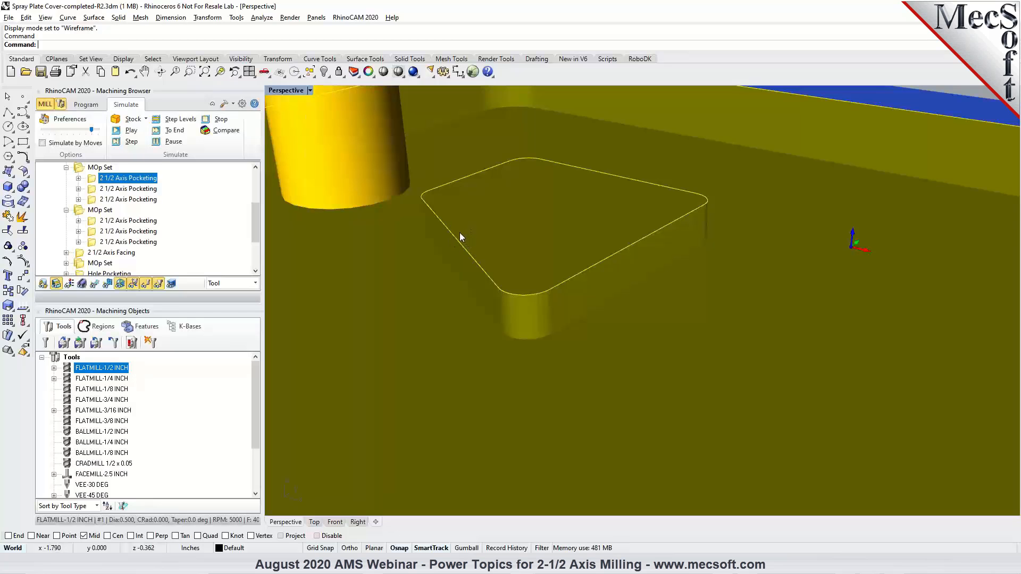
scroll(436, 205, "down", 5)
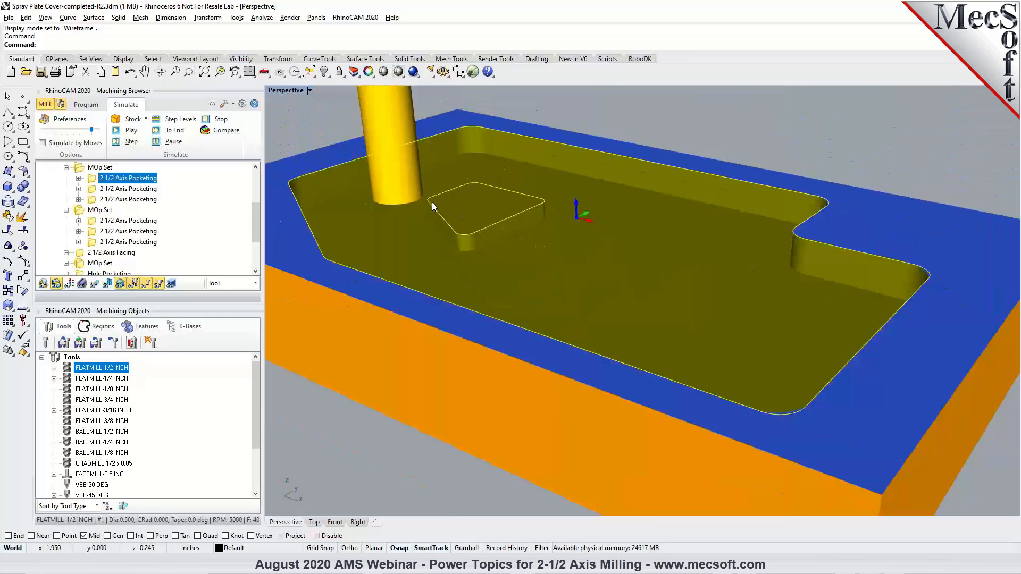
right_click_drag(483, 246, 483, 241)
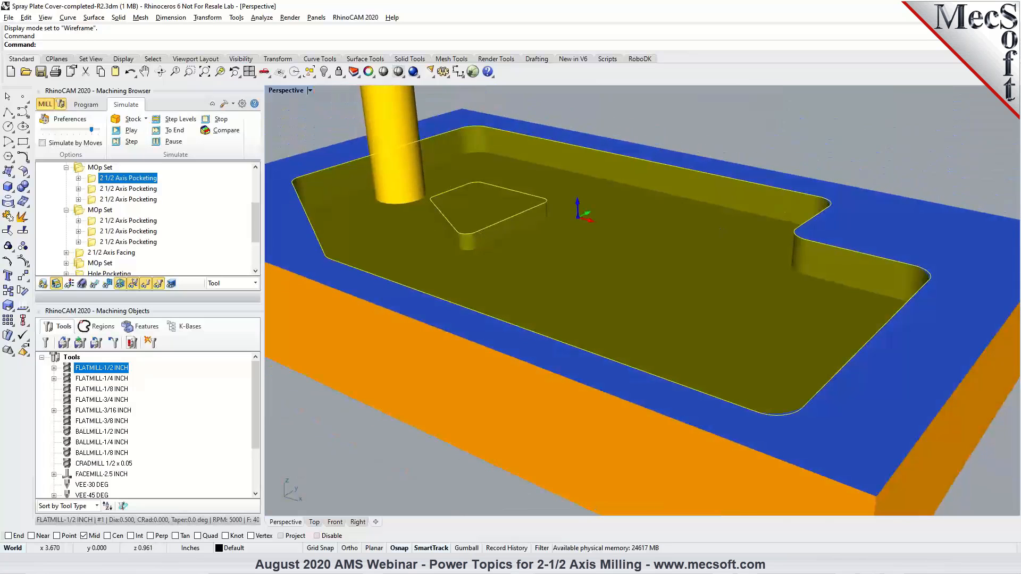
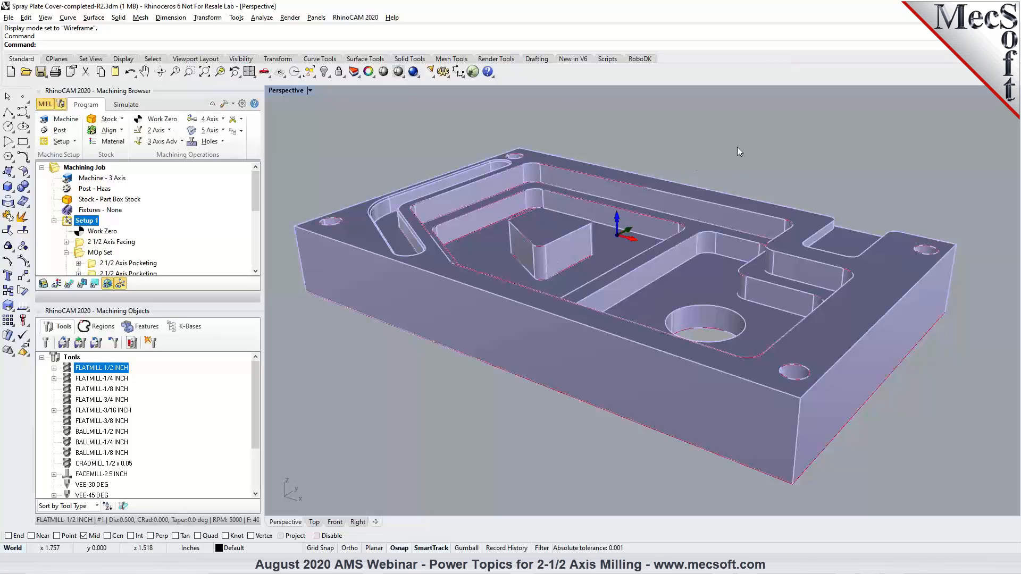
Step: Show the construction grid, zoom all four viewports to extents and maximize the Perspective viewport
key("F7")
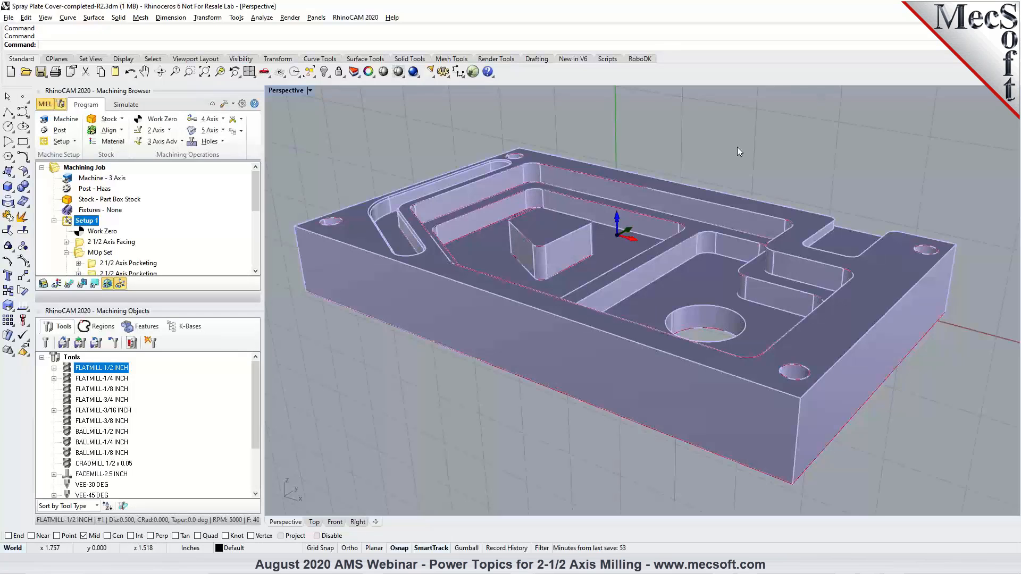
left_click(249, 71)
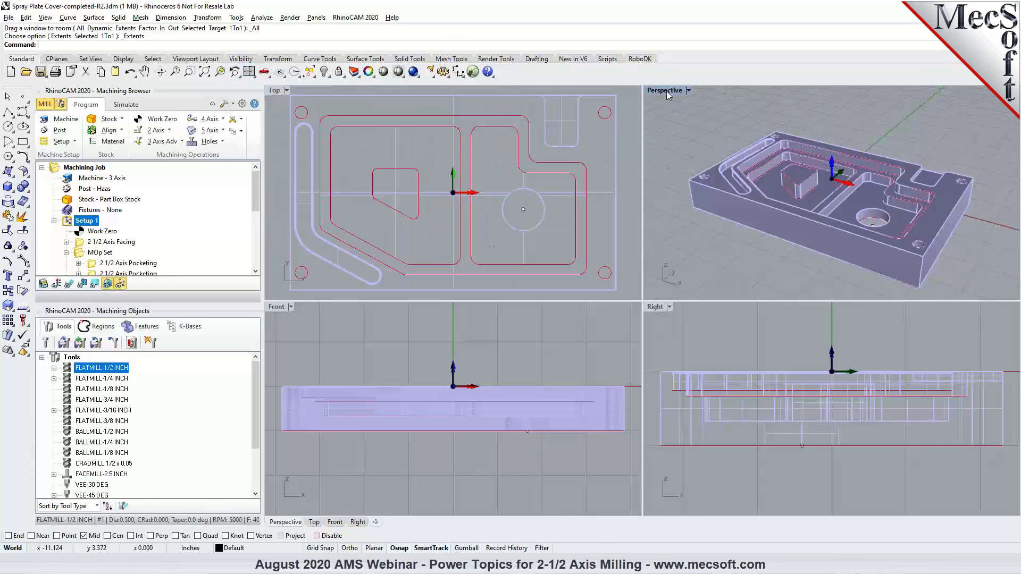
double_click(665, 91)
right_click_drag(643, 275, 643, 271)
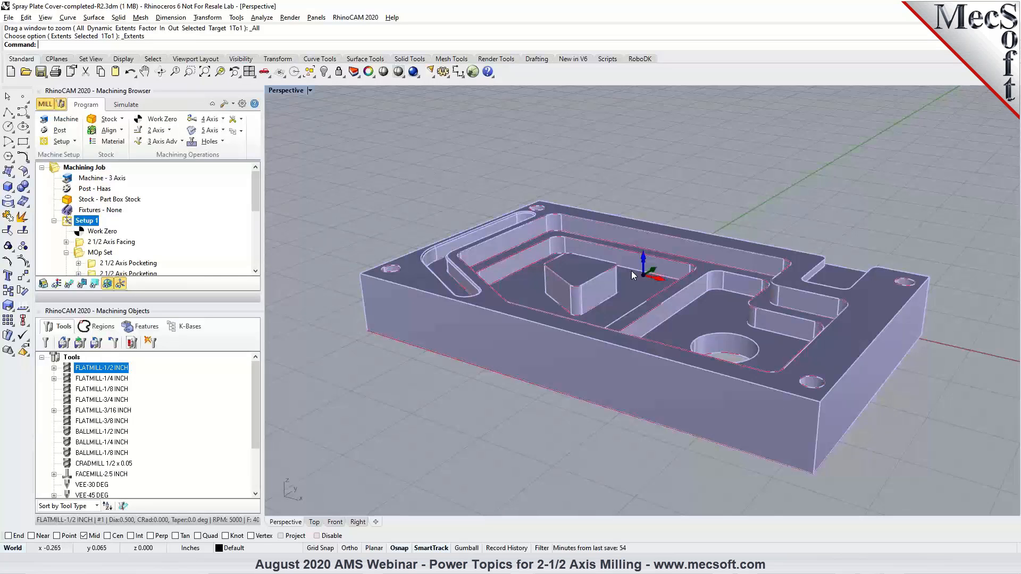
Step: Try locating the world coordinate system on the stock box at Highest Z and South West
left_click(122, 130)
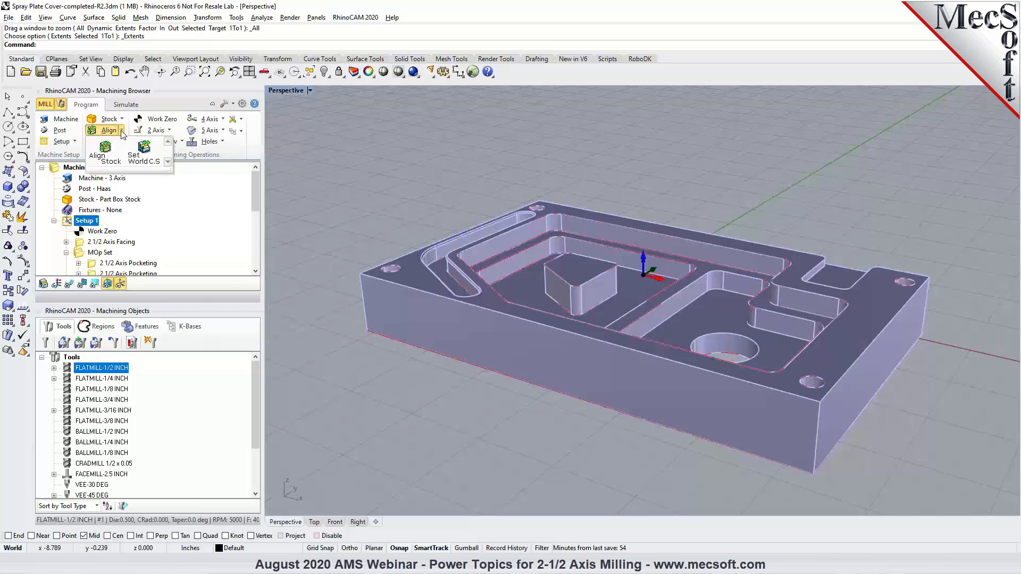
left_click(136, 157)
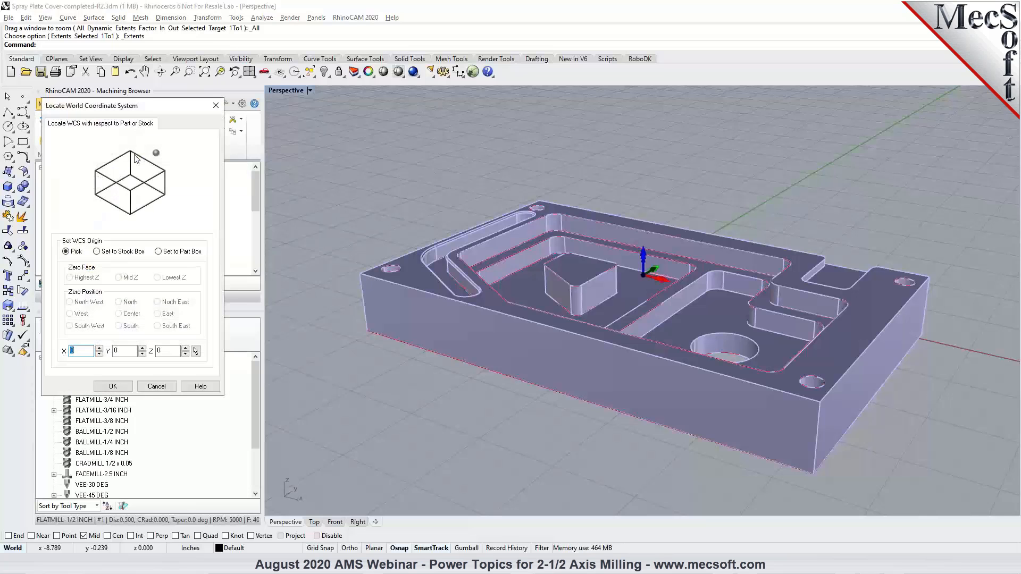
left_click(122, 253)
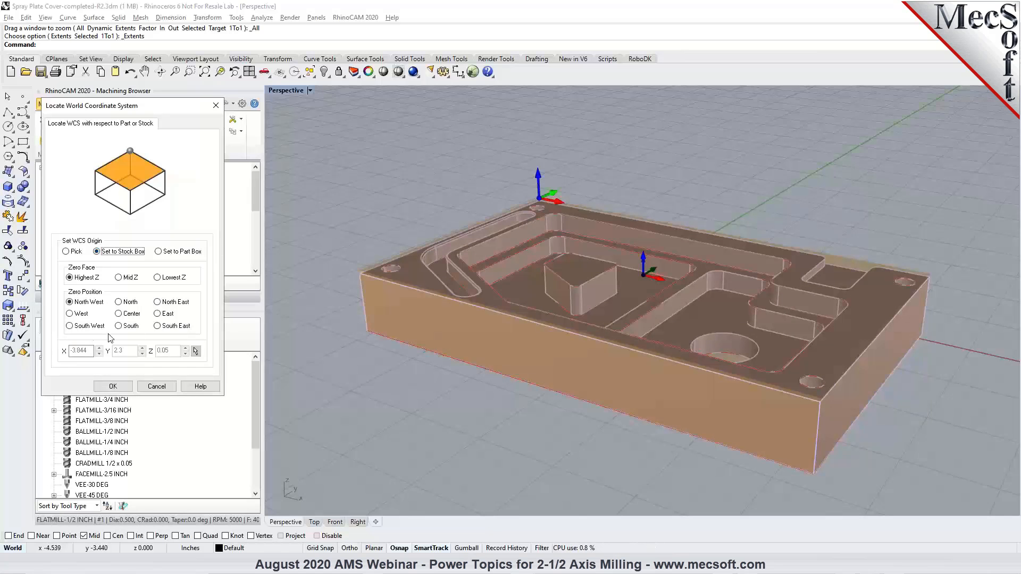
left_click(89, 328)
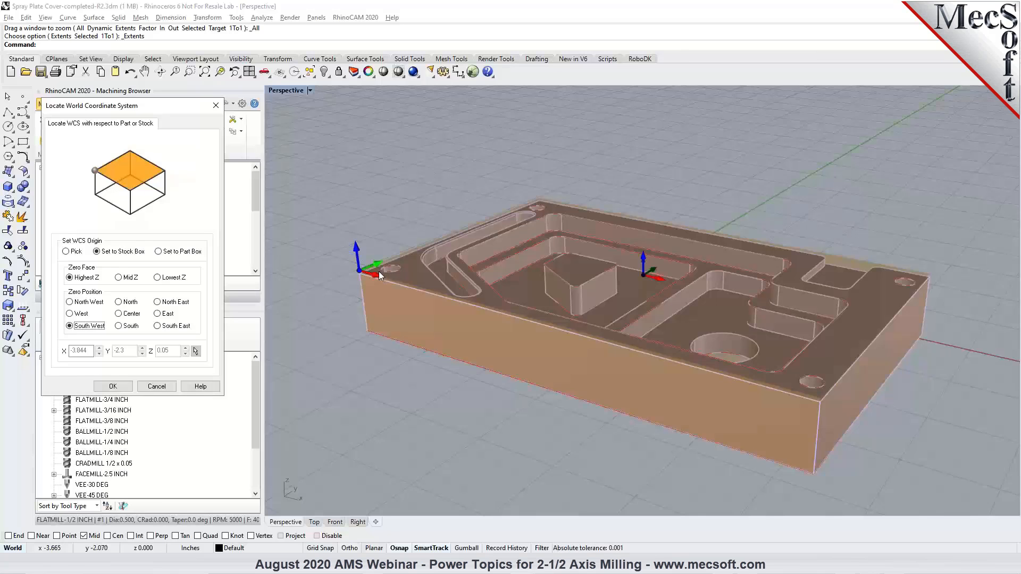
left_click(157, 387)
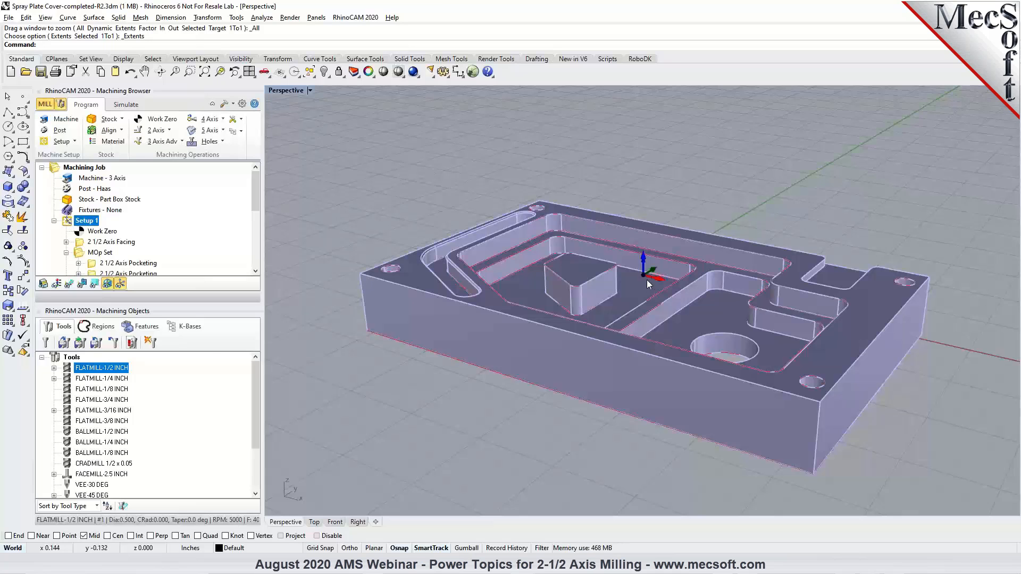
Step: Preview a work zero on the stock box at Highest Z and South West, checking its location in the Top, Front and Perspective views
left_click(154, 120)
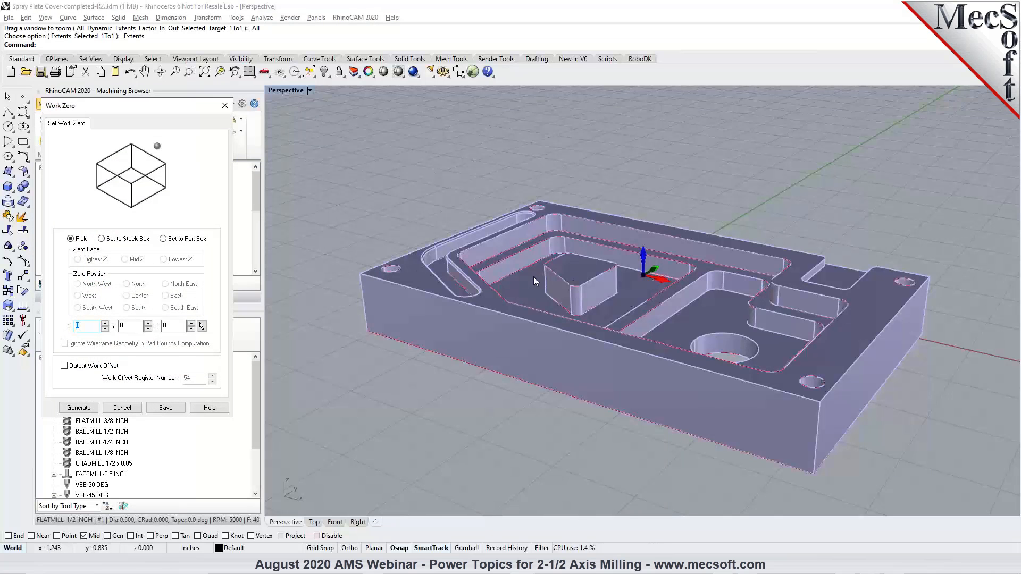
left_click(120, 240)
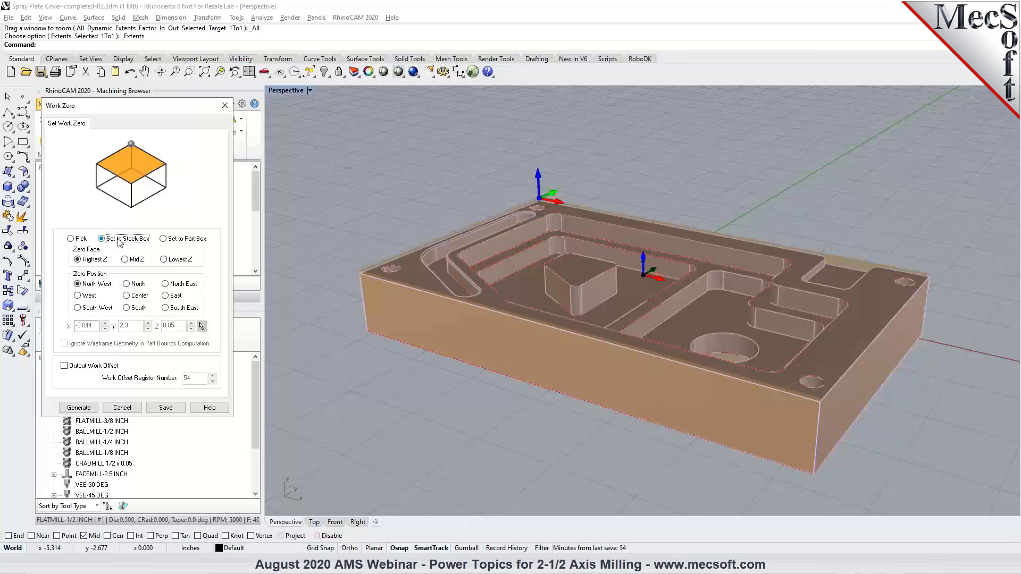
left_click(79, 260)
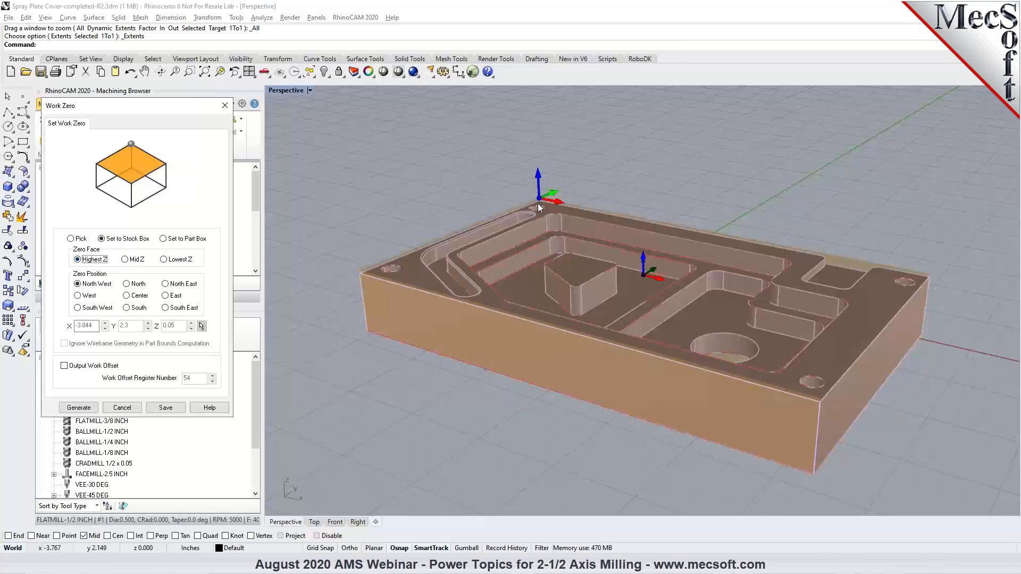
left_click(82, 309)
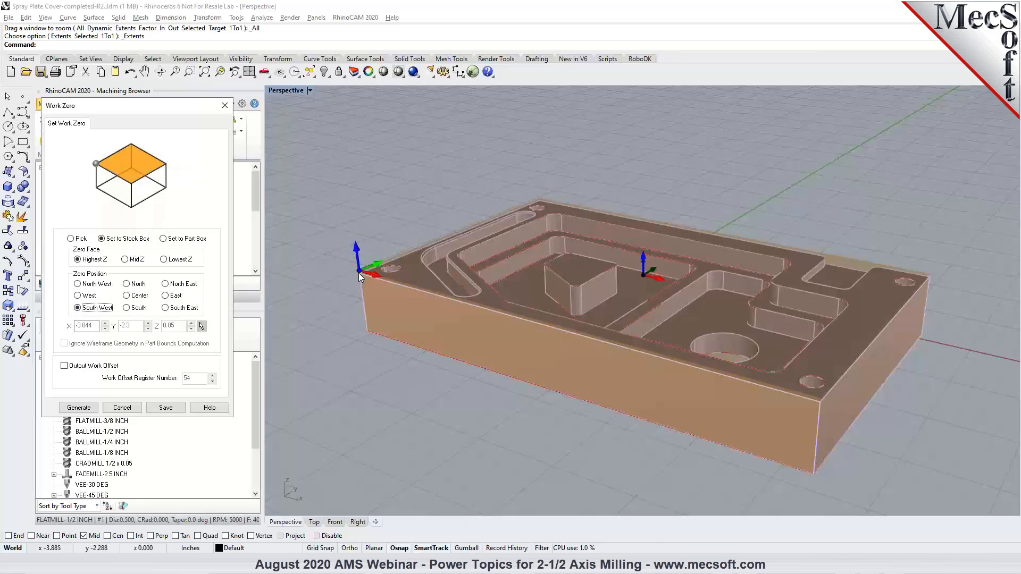
left_click(314, 522)
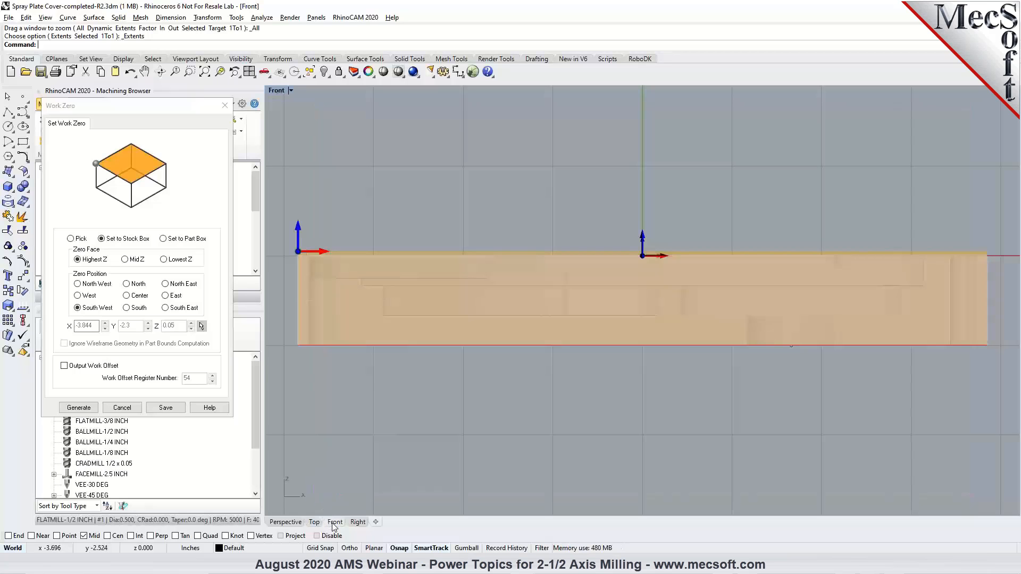
left_click(335, 522)
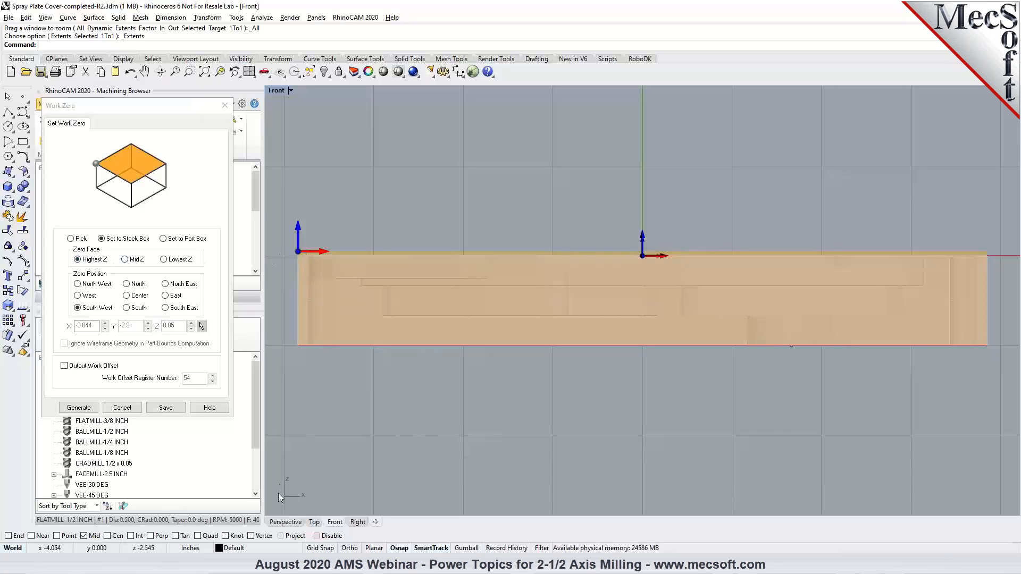
left_click(286, 522)
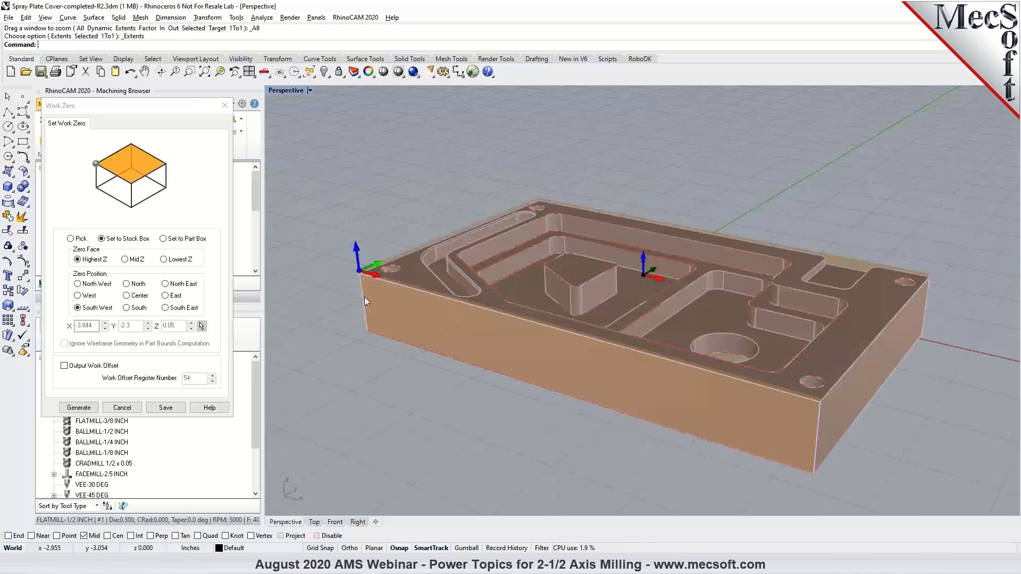
left_click(136, 410)
Step: Select the existing Work Zero under Setup 1 and view its location on the simulation stock
left_click(81, 231)
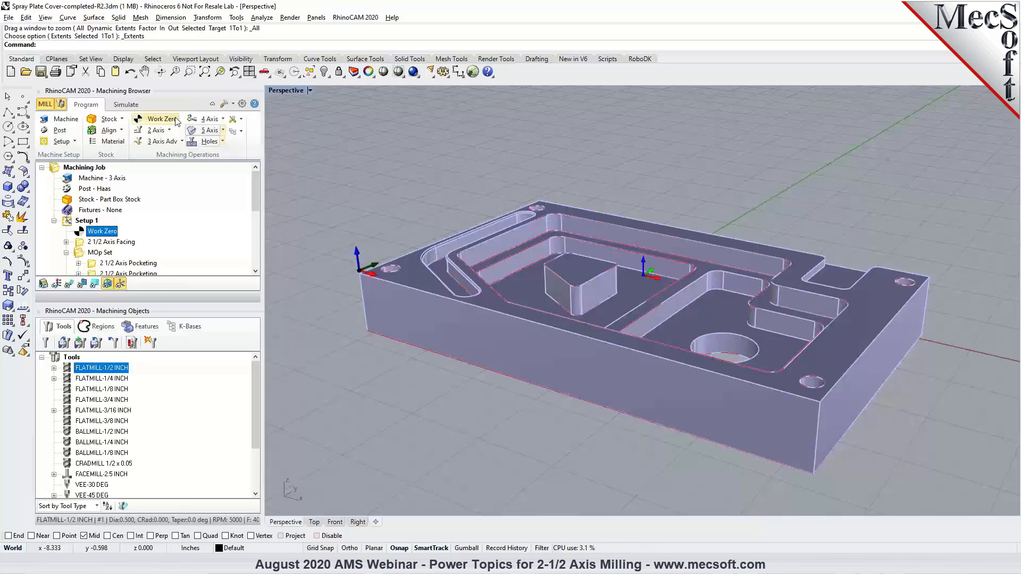
left_click(126, 104)
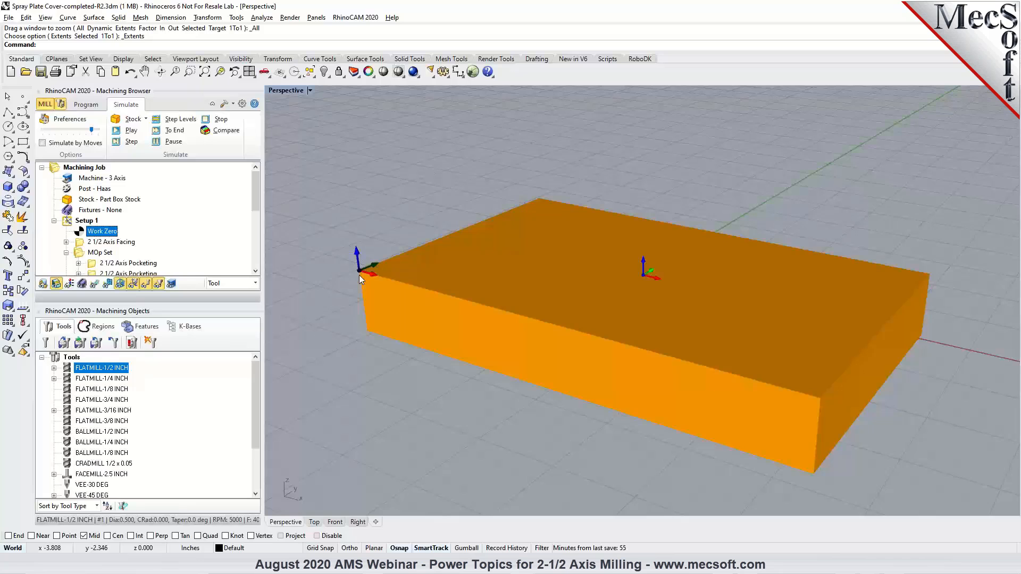
Step: Try enabling Output Work Offset for the existing Work Zero with work offset register number 54
double_click(79, 232)
left_click(96, 367)
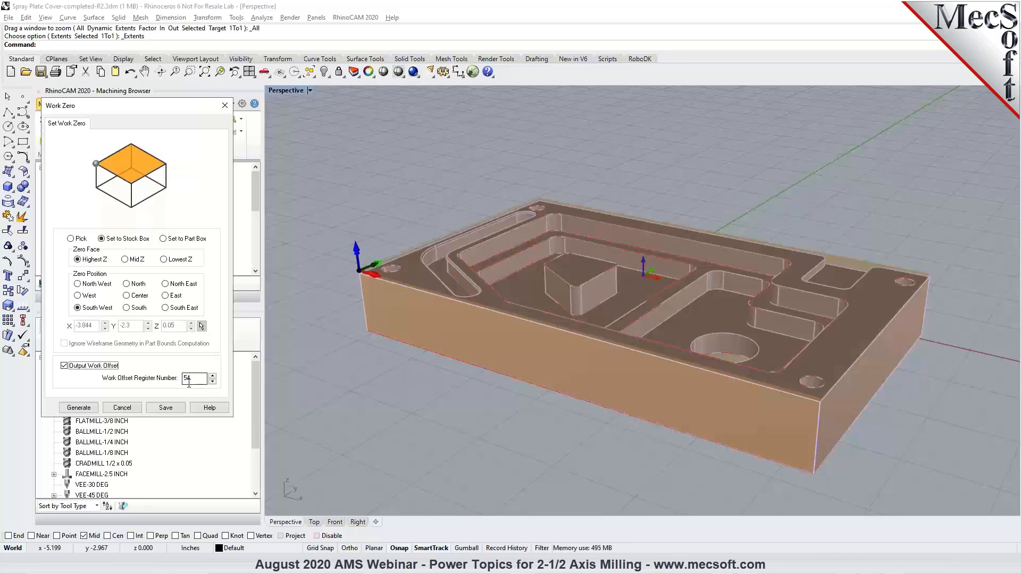
left_click_drag(193, 379, 180, 378)
left_click(122, 408)
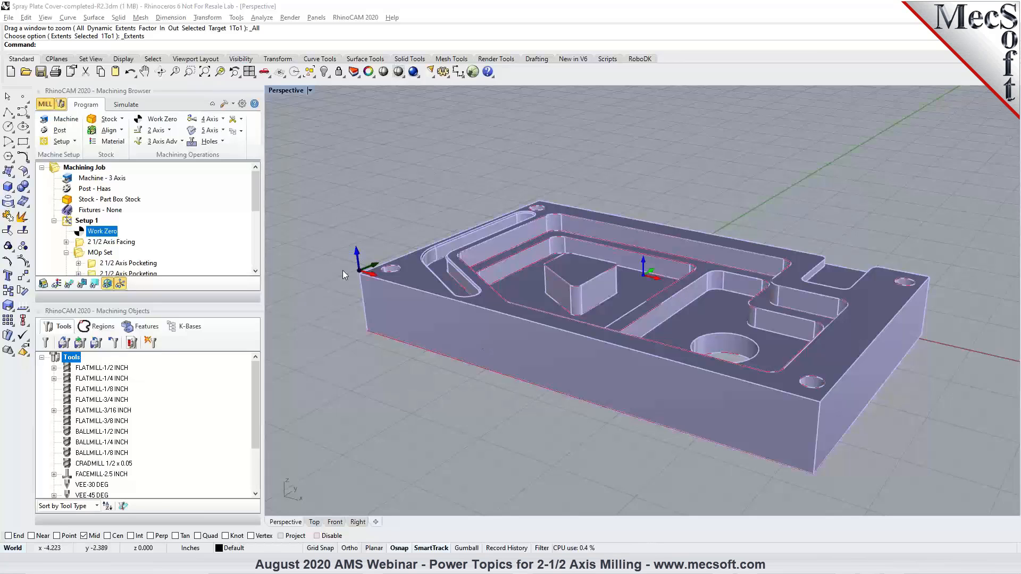
Step: Check the work zero on the simulation stock, then turn on toolpath display and view the 2 1/2 Axis Facing toolpath relative to it
left_click(125, 104)
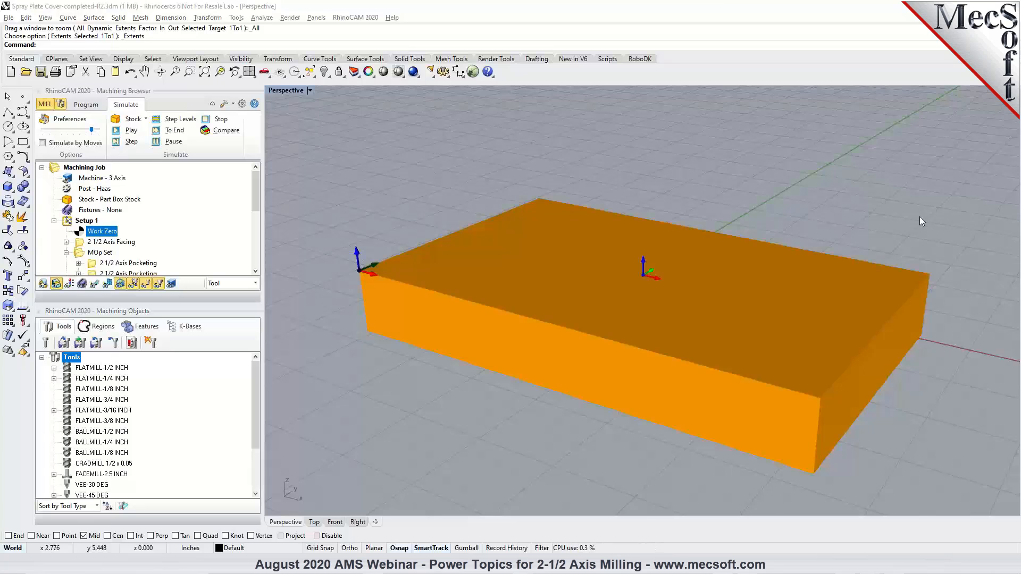
left_click(88, 105)
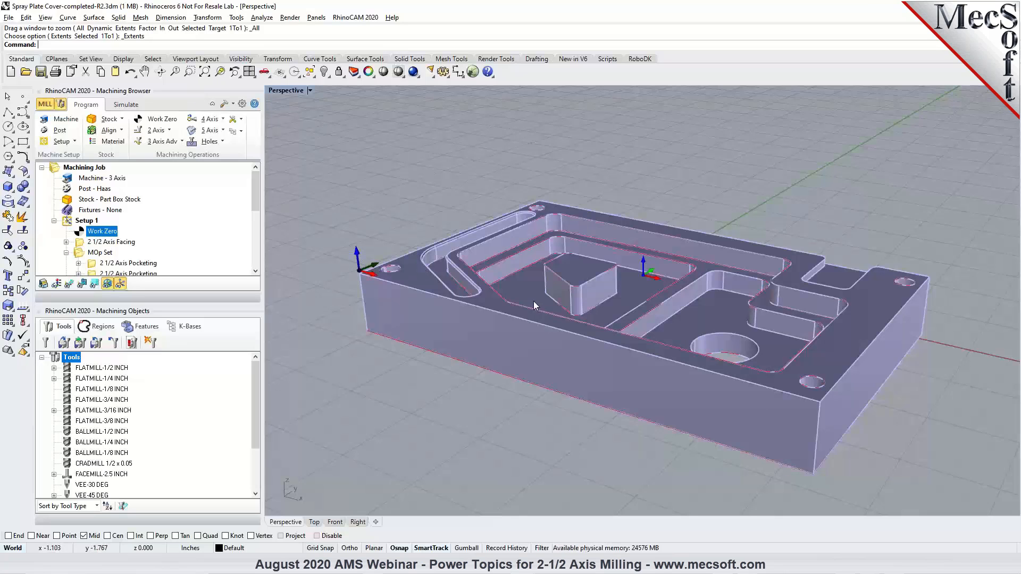
left_click(71, 284)
left_click(92, 243)
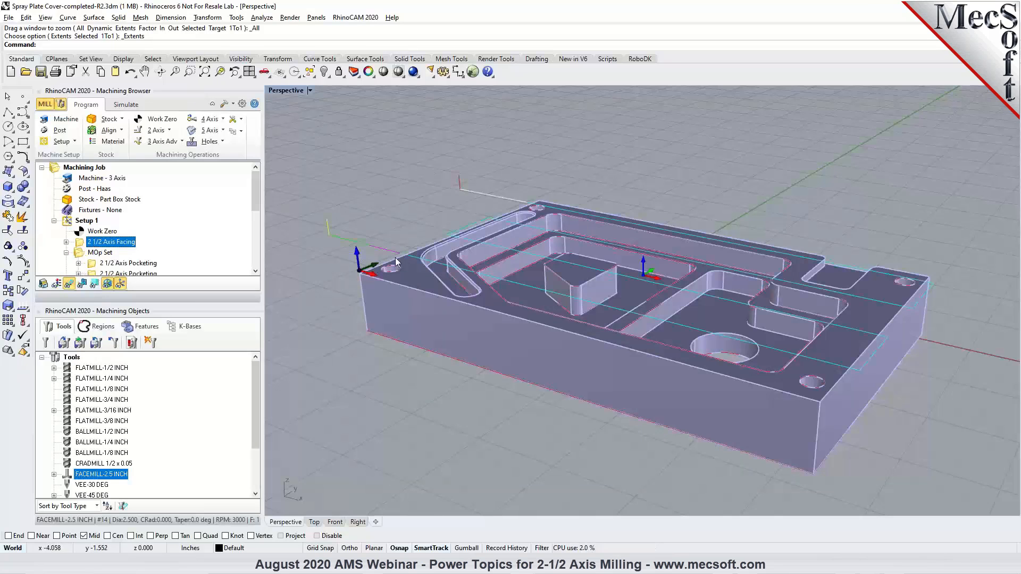
right_click_drag(702, 327, 359, 307)
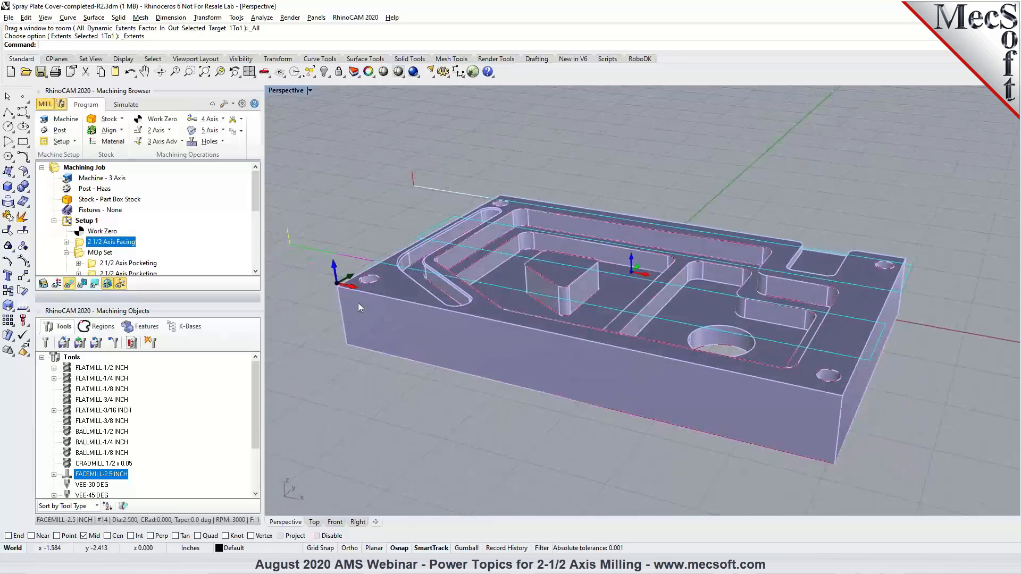
Step: View the first 2 1/2 Axis Pocketing toolpath relative to the work zero in the Top and Perspective views
left_click(139, 265)
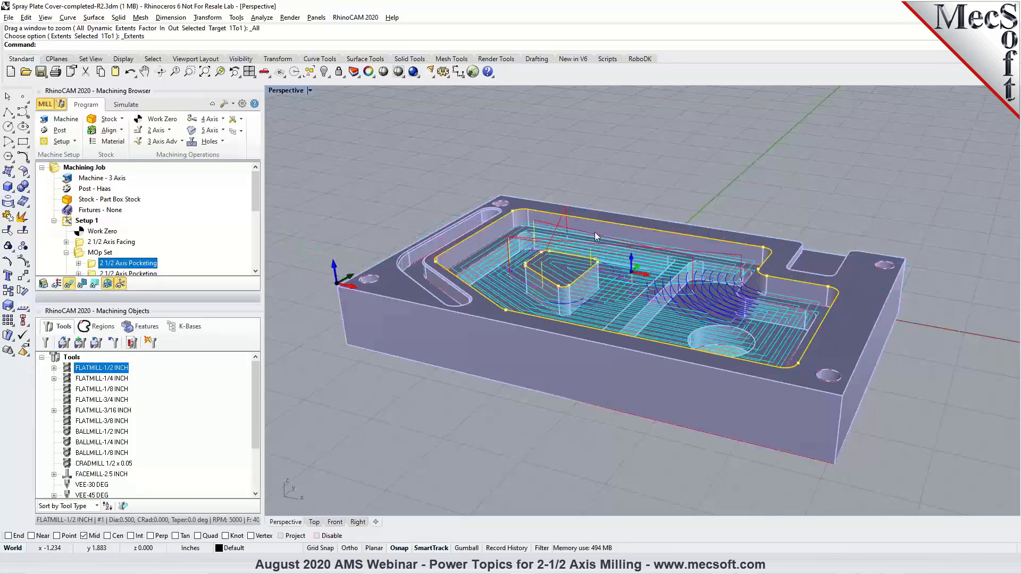
left_click(314, 522)
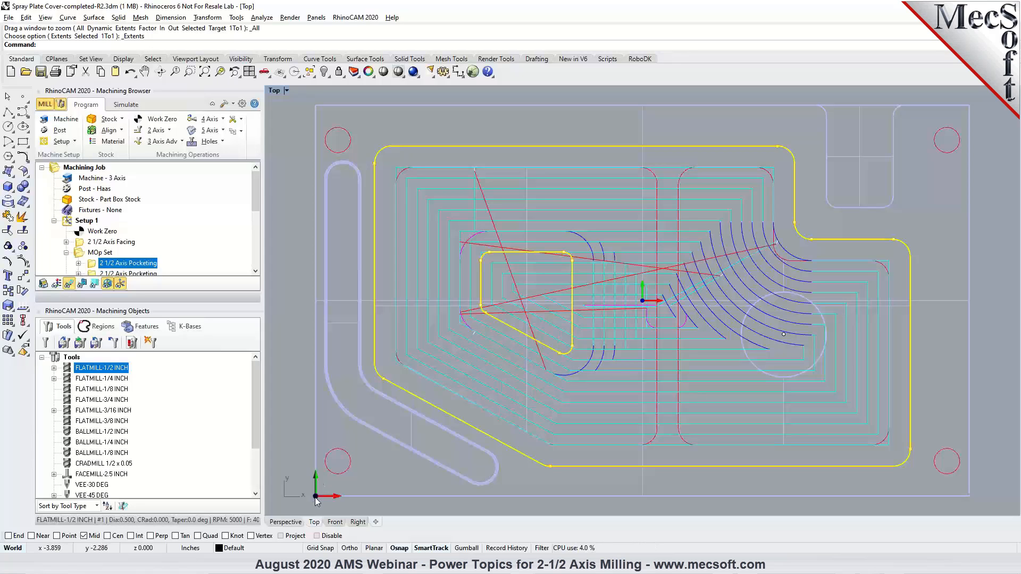
left_click(286, 522)
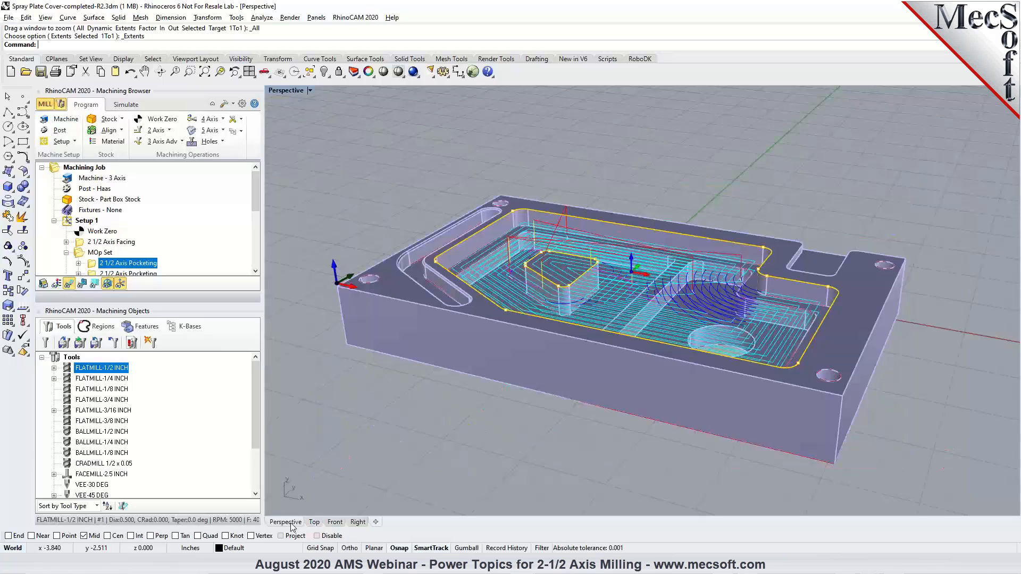
Step: Move the existing Work Zero to the North West position of the stock box at Highest Z and generate it
left_click(79, 232)
double_click(80, 231)
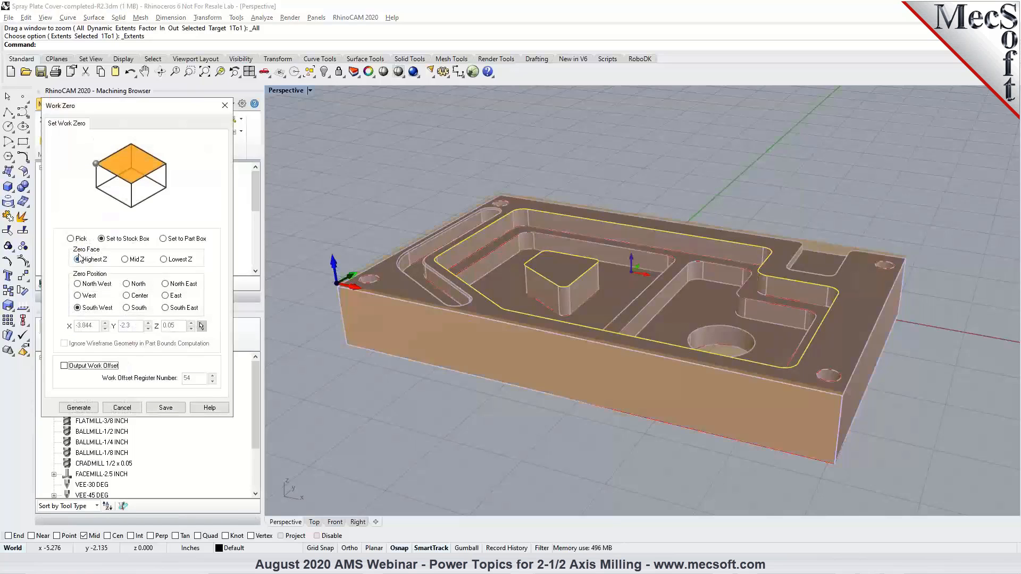
left_click(88, 284)
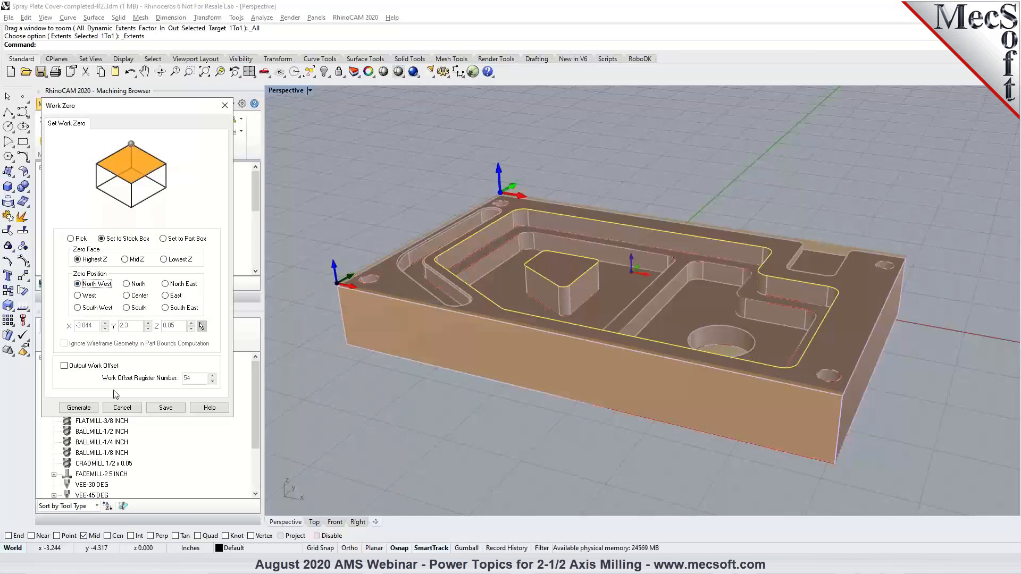
left_click(79, 407)
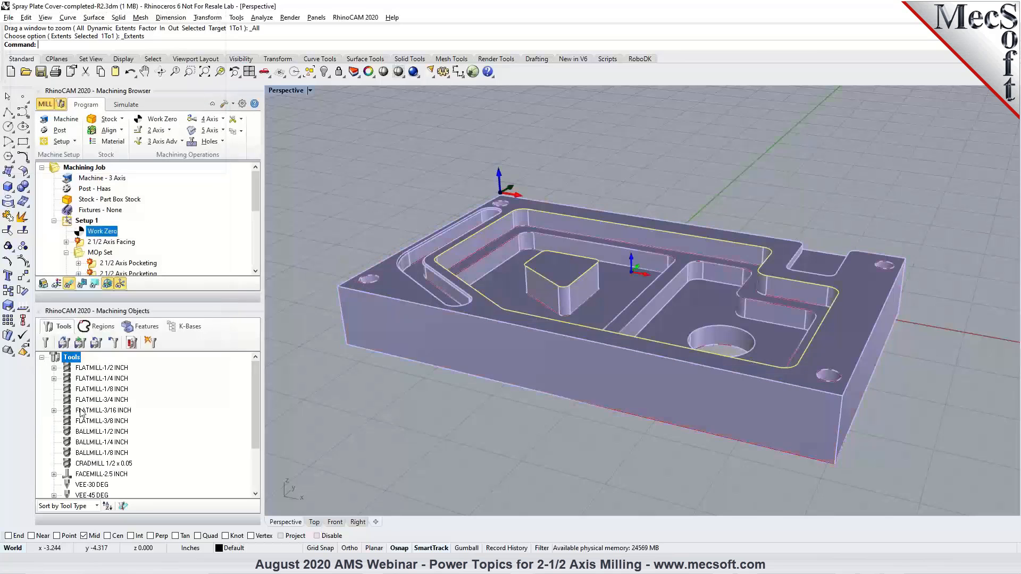
Step: Close the Machining Objects browser and view the first facing and pocketing toolpaths relative to the North West work zero
left_click(39, 311)
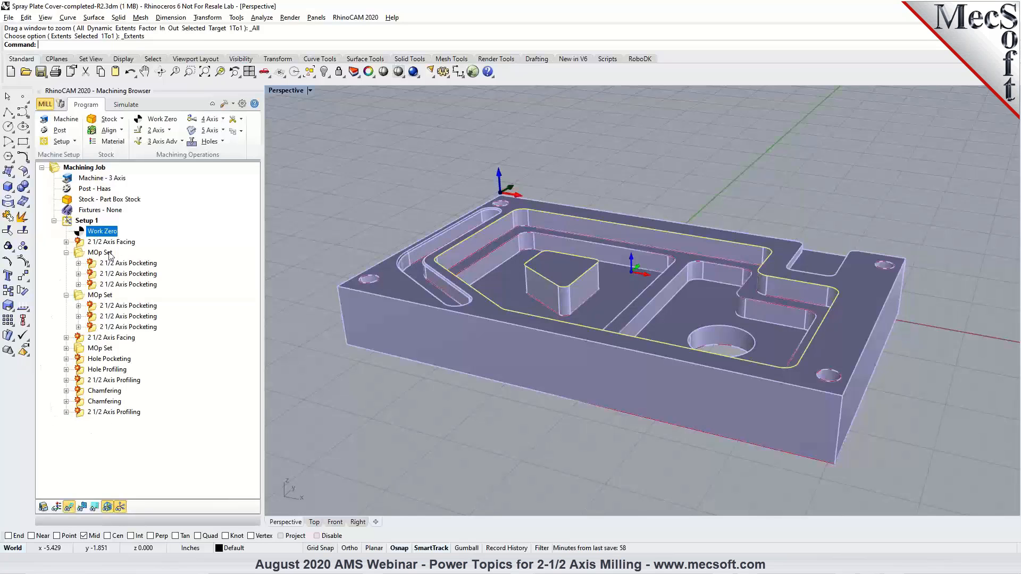
left_click(105, 244)
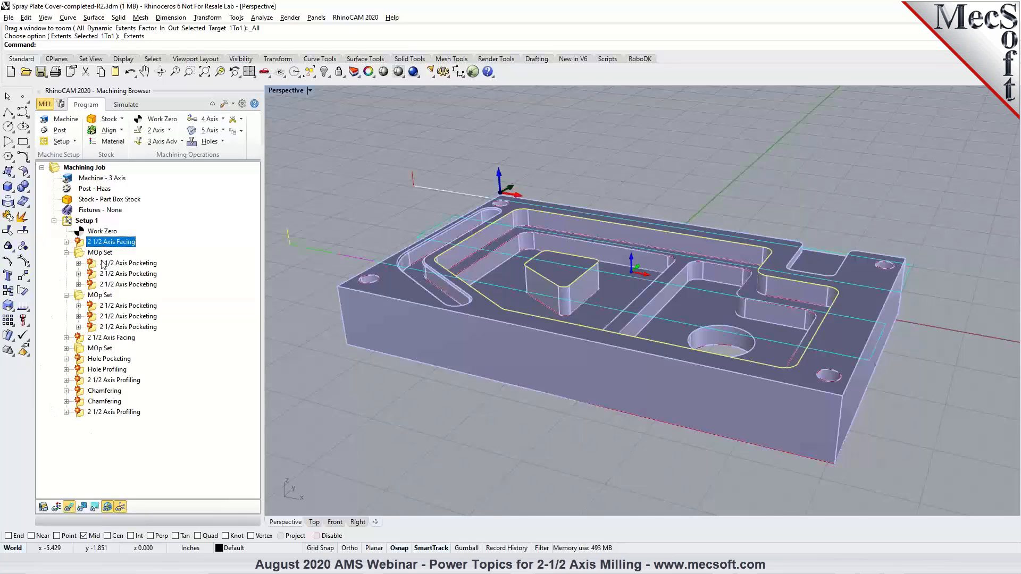
left_click(105, 263)
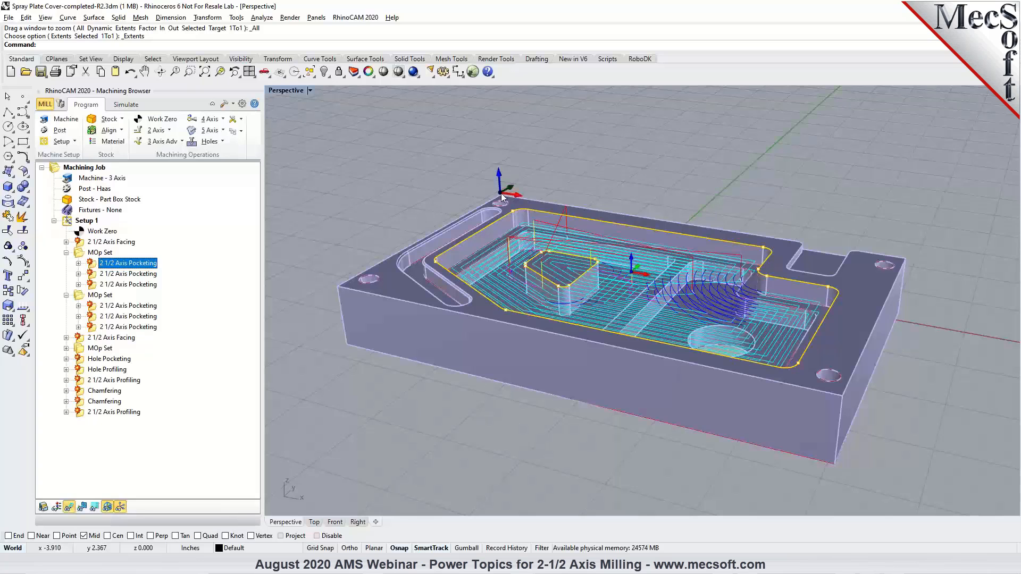
Step: Regenerate all operations in Setup 1 and check the facing toolpath against the North West work zero
left_click(74, 223)
right_click(74, 222)
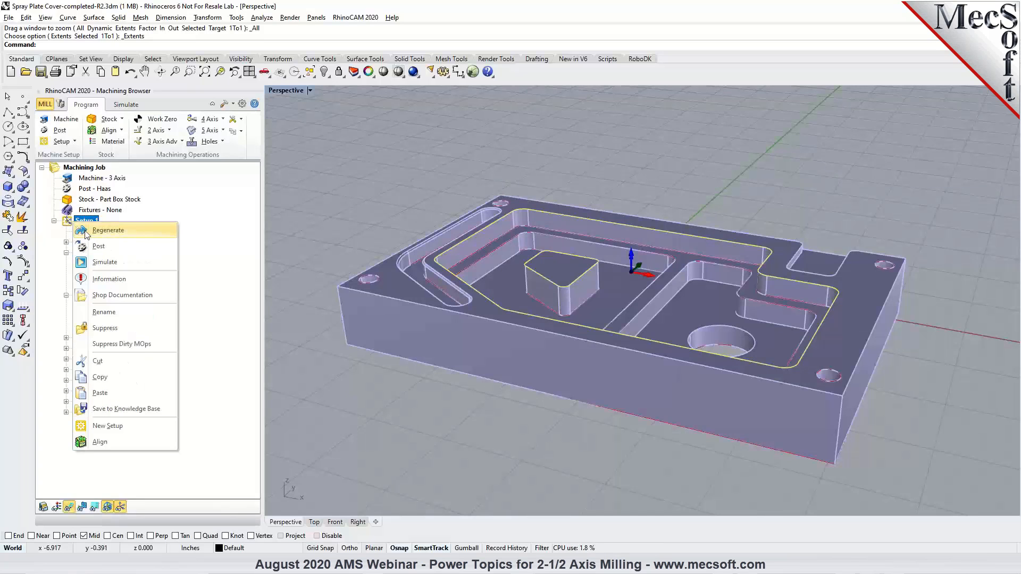
left_click(86, 232)
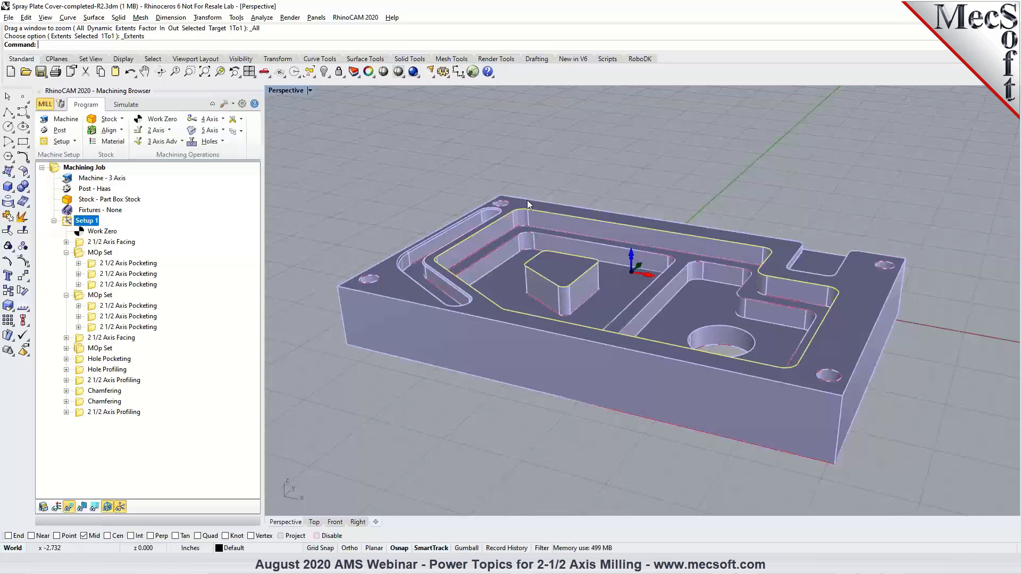
left_click(111, 232)
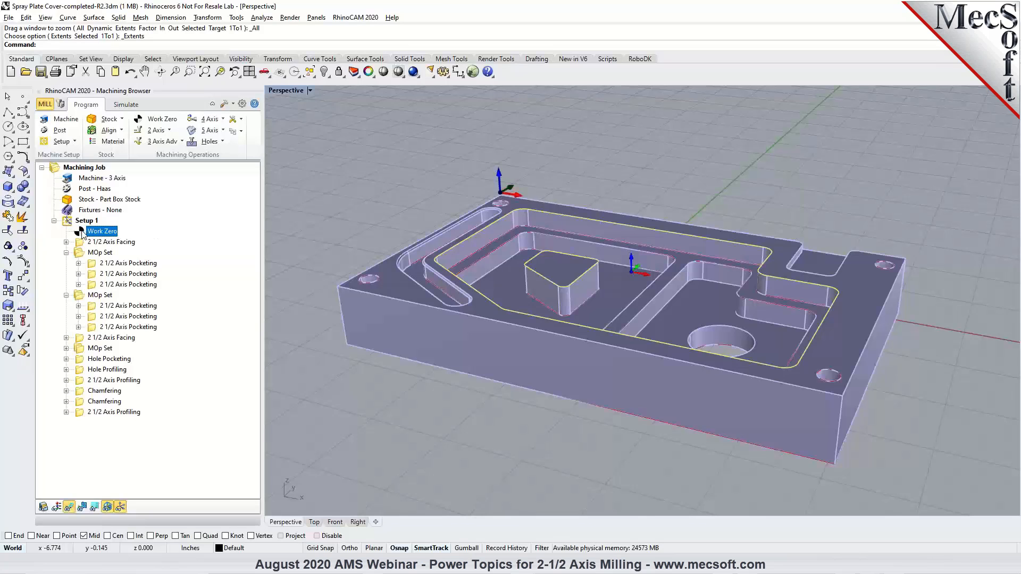
left_click(91, 244)
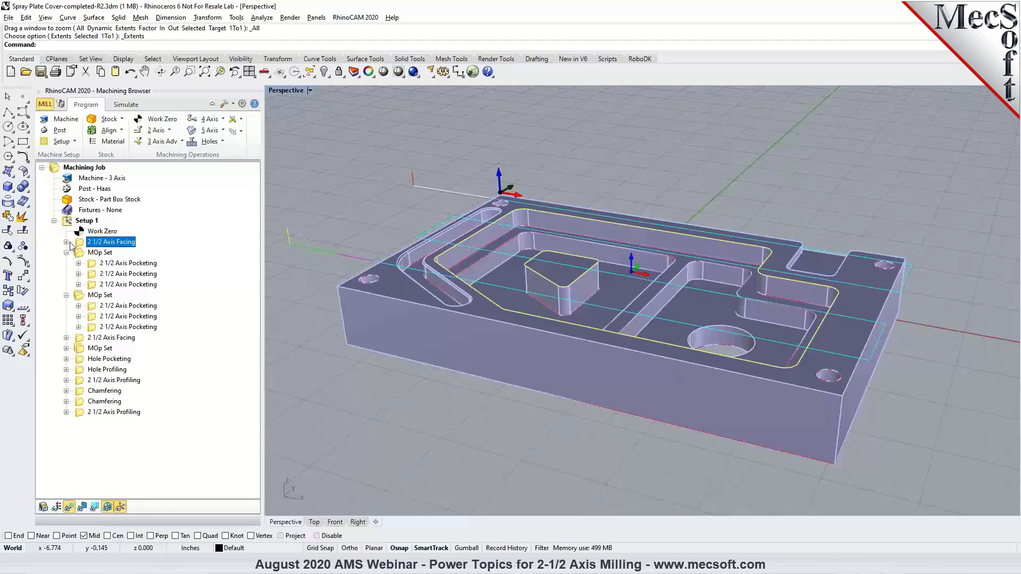
Step: Set the Work Zero to the South West position of the stock box and regenerate all operations in Setup 1
double_click(95, 231)
left_click(90, 308)
left_click(80, 407)
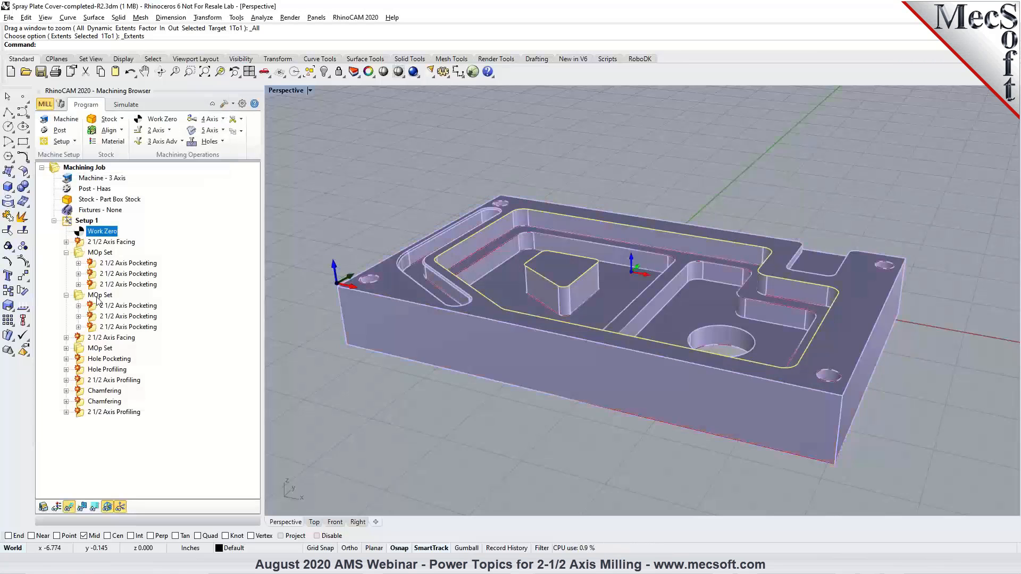
right_click(84, 220)
left_click(97, 232)
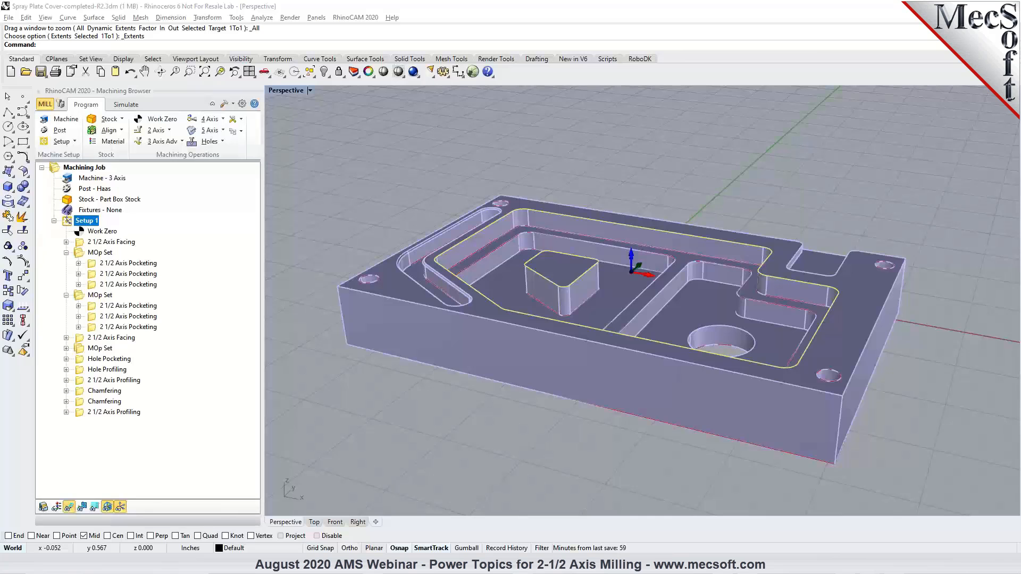
Step: Switch to the presentation and view the Use of Cutter Compensation slide
key("alt+Tab")
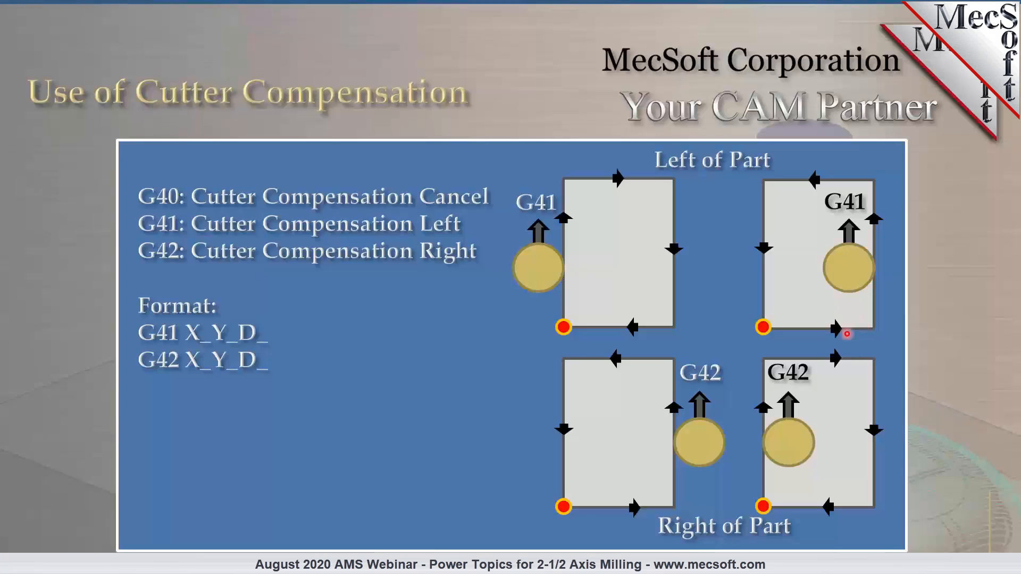
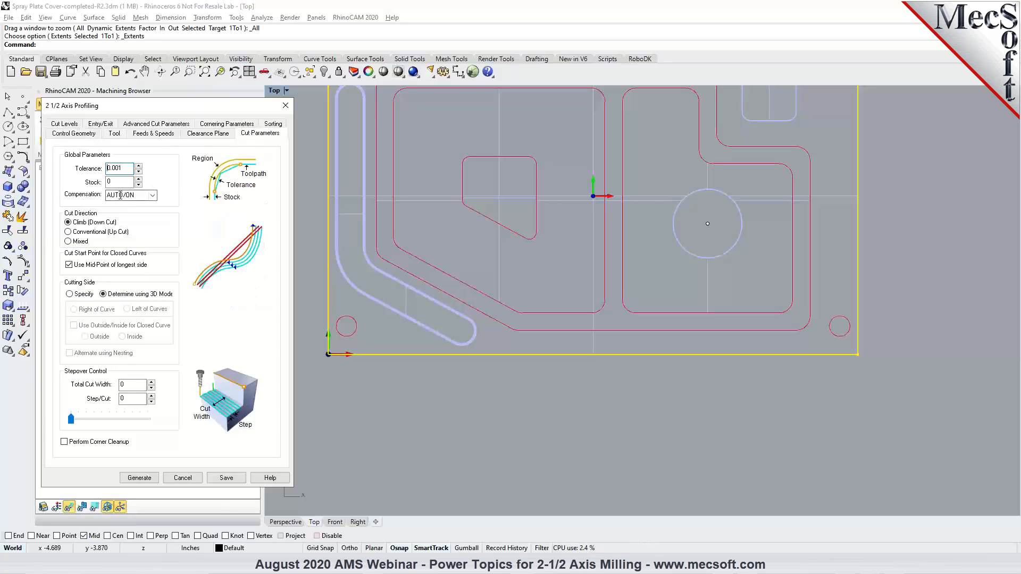
Step: Set the last 2 1/2 Axis Profiling operation's compensation to AUTO/NONE and generate its toolpath
left_click(150, 197)
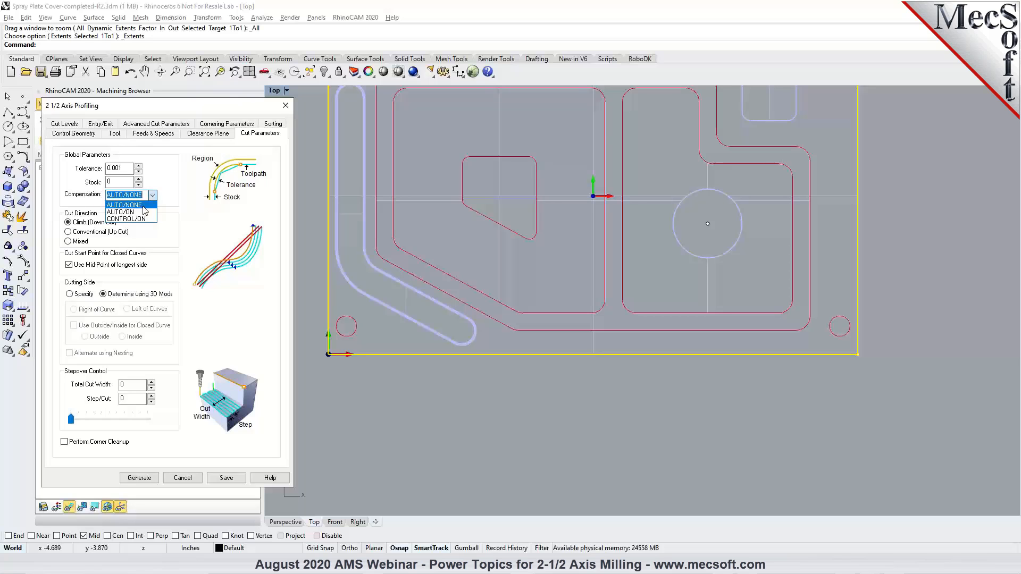
left_click(144, 206)
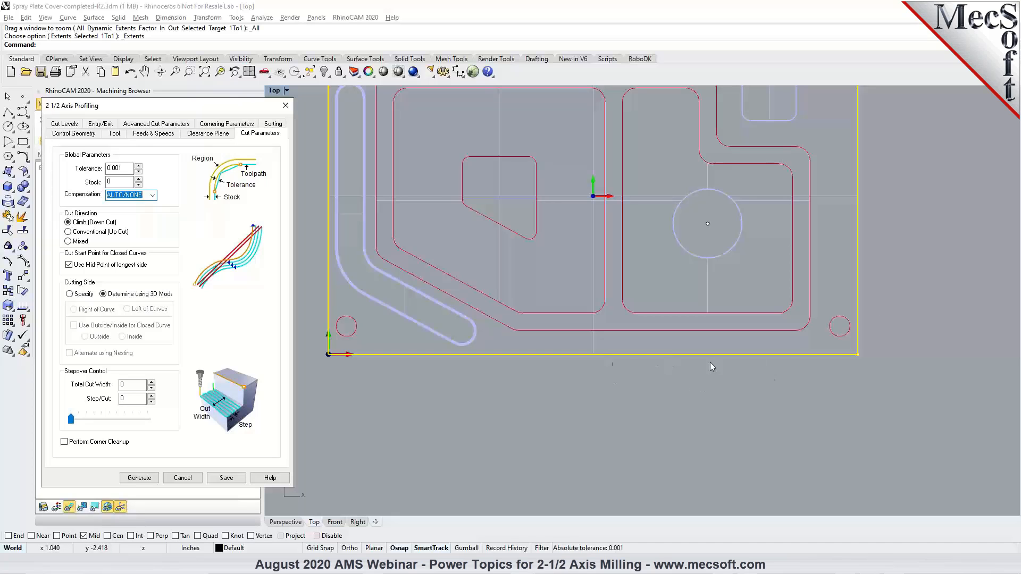
left_click(139, 478)
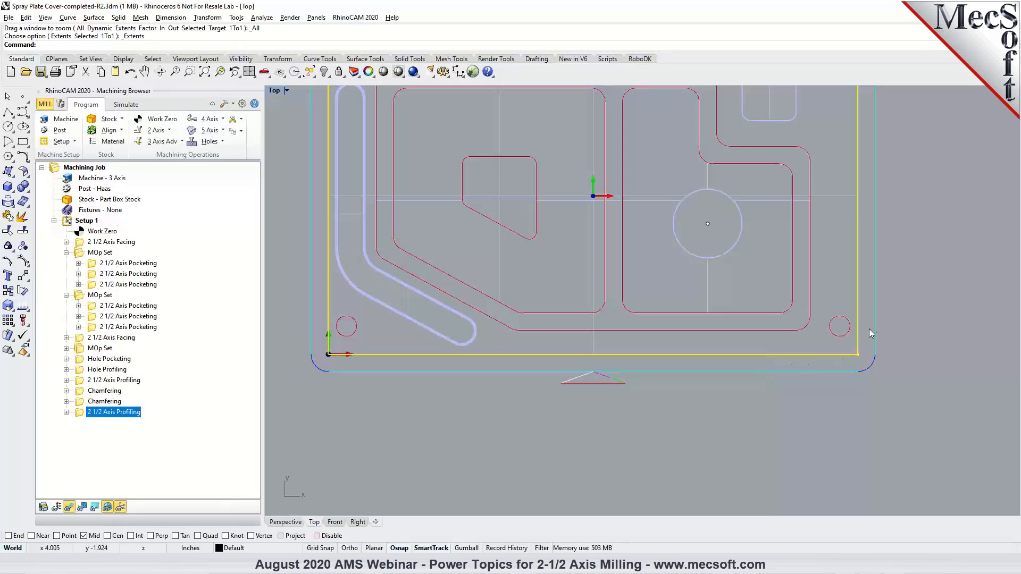
Step: Set the last 2 1/2 Axis Profiling operation's compensation to AUTO/ON, review its entry and exit motions, and regenerate the toolpath
left_click(66, 413)
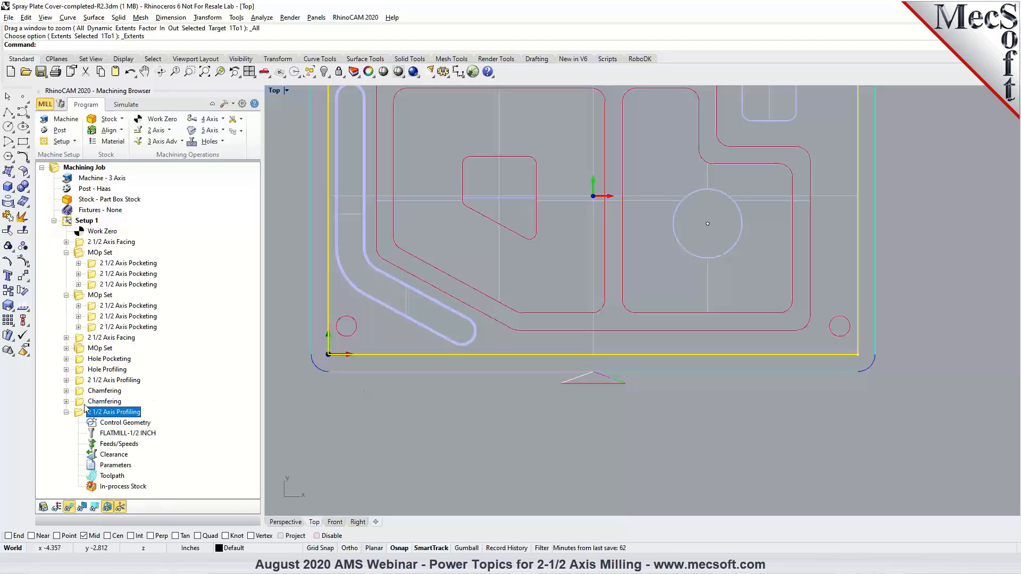
double_click(80, 416)
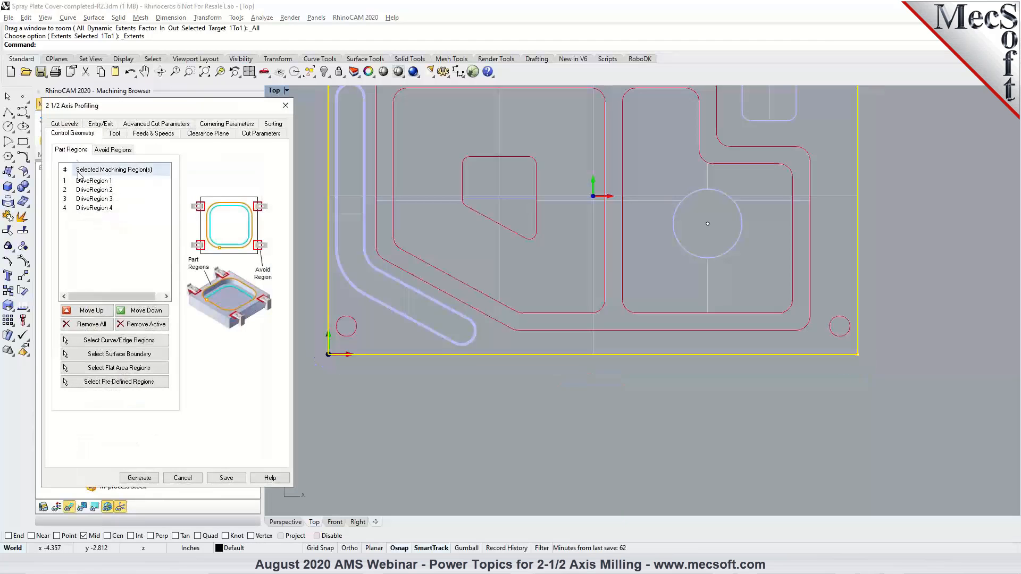
left_click(263, 134)
left_click(151, 195)
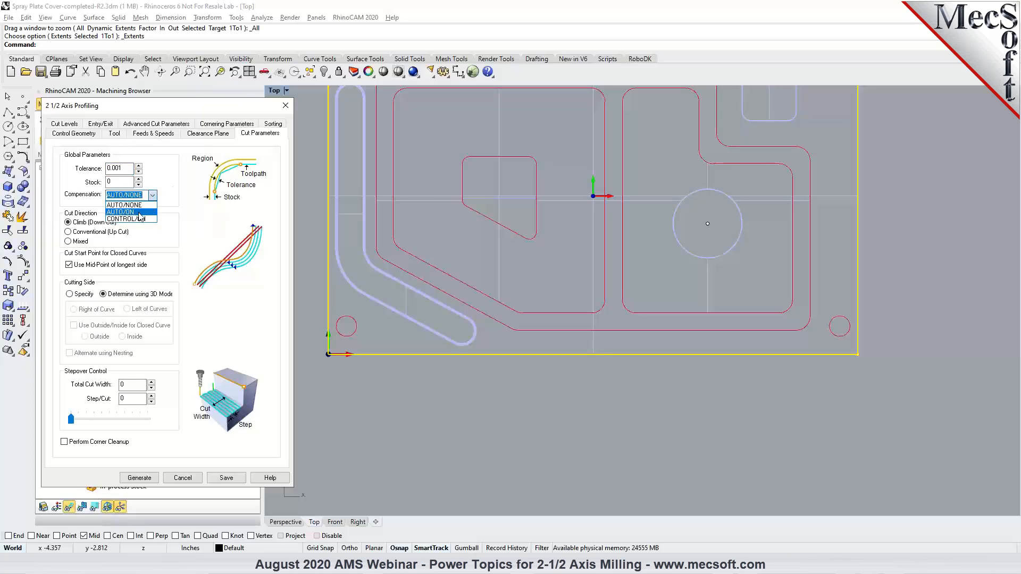
left_click(139, 212)
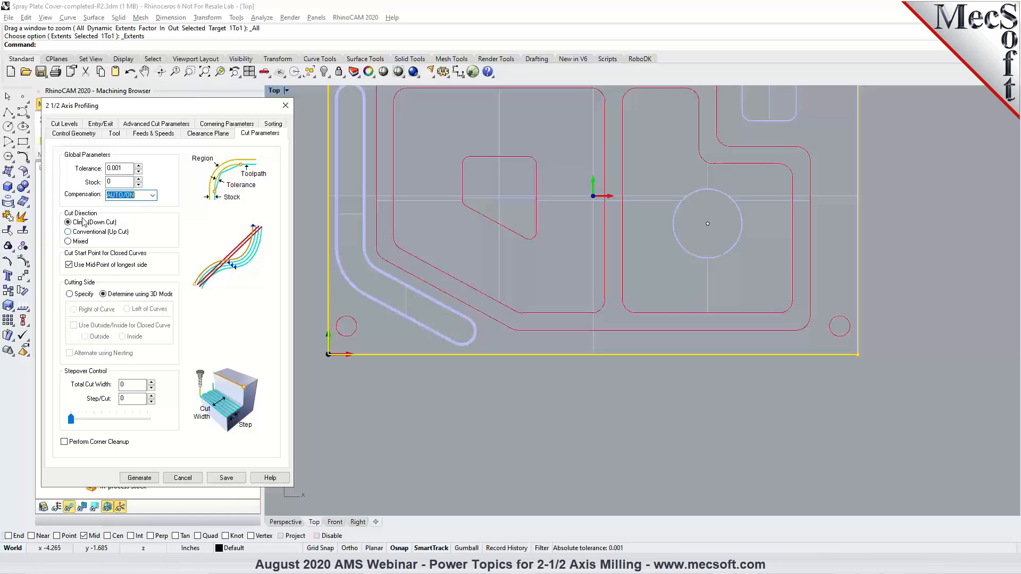
left_click(110, 125)
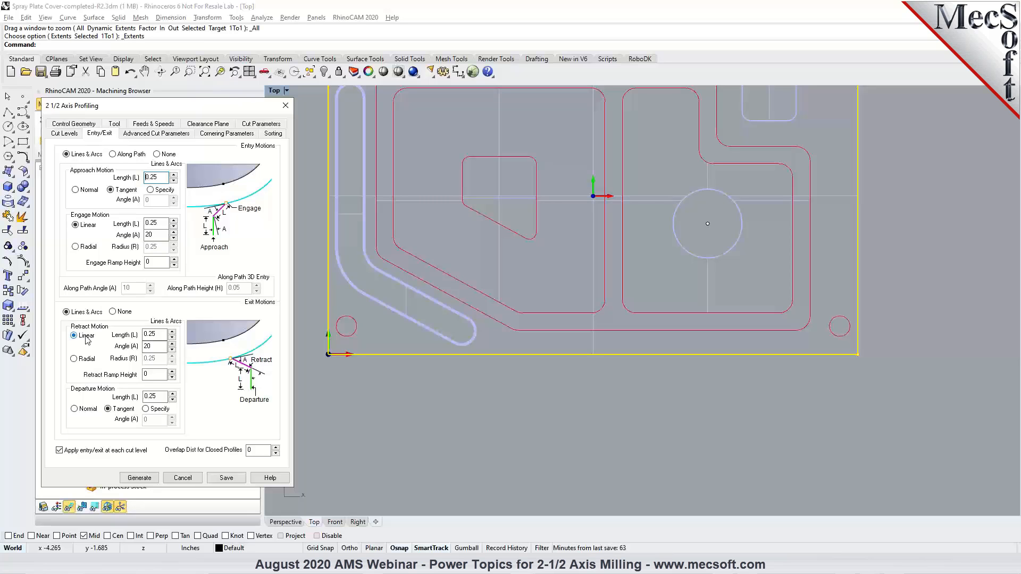
left_click(139, 478)
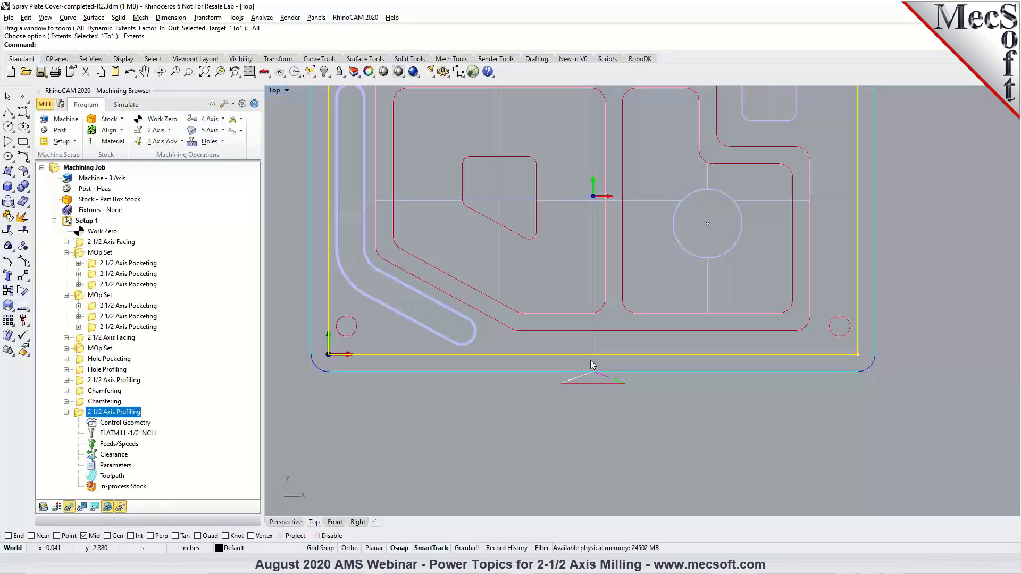
Step: Open the last profiling toolpath in the toolpath editor and examine the first APPROACH marker, CUTCOM LEFT line and following GOTO
double_click(93, 478)
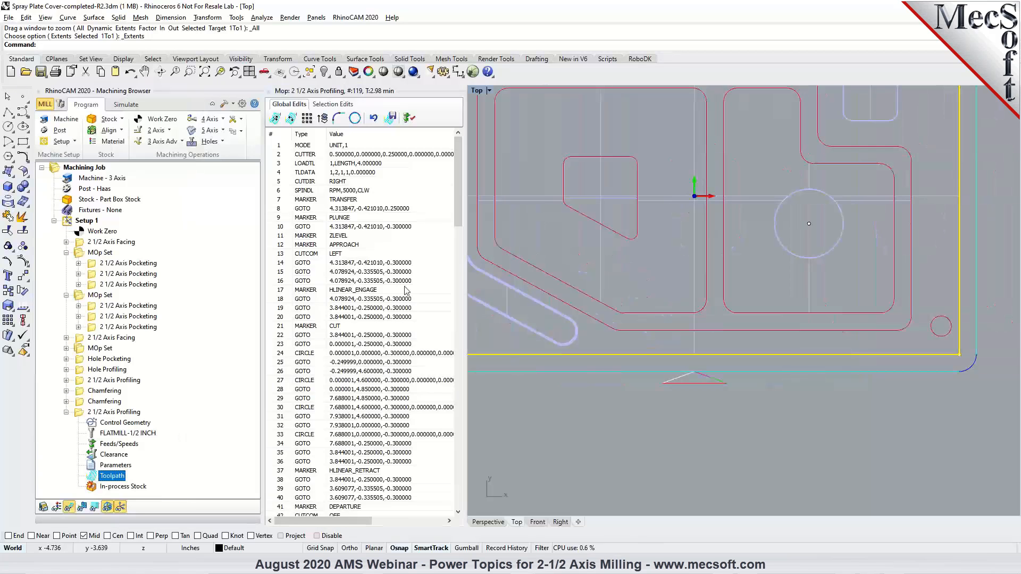
left_click(341, 246)
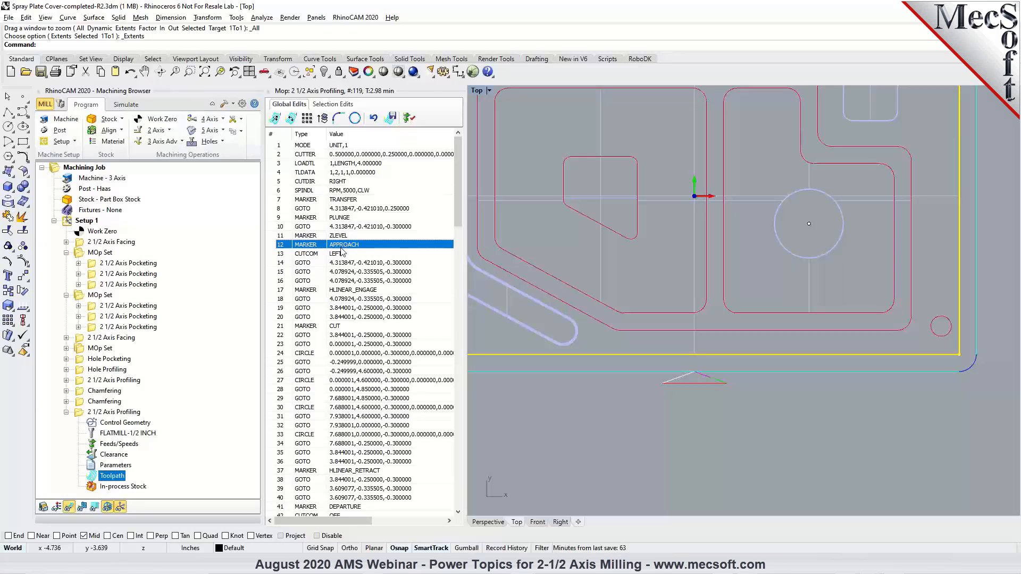
left_click(341, 254)
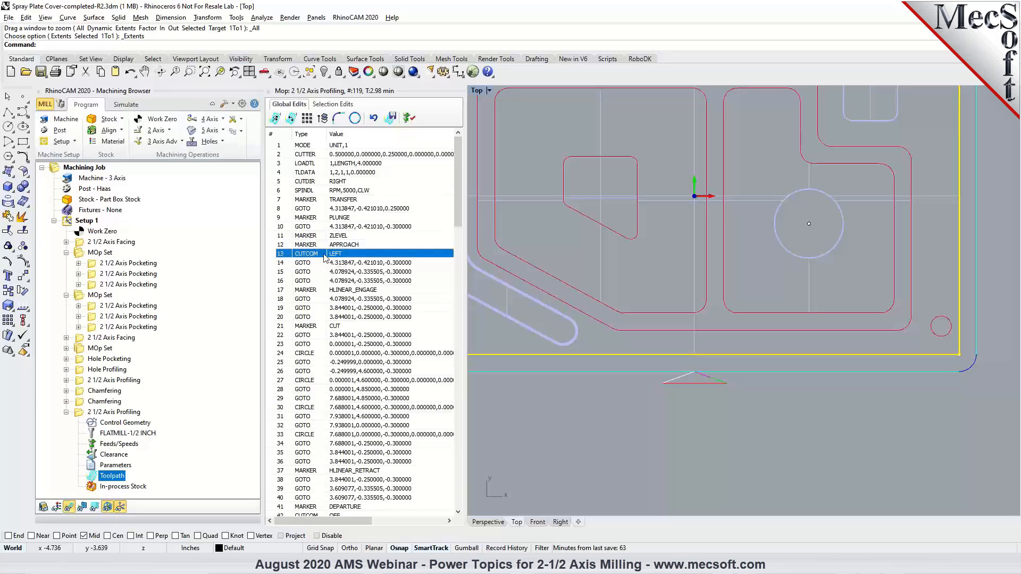
left_click(337, 264)
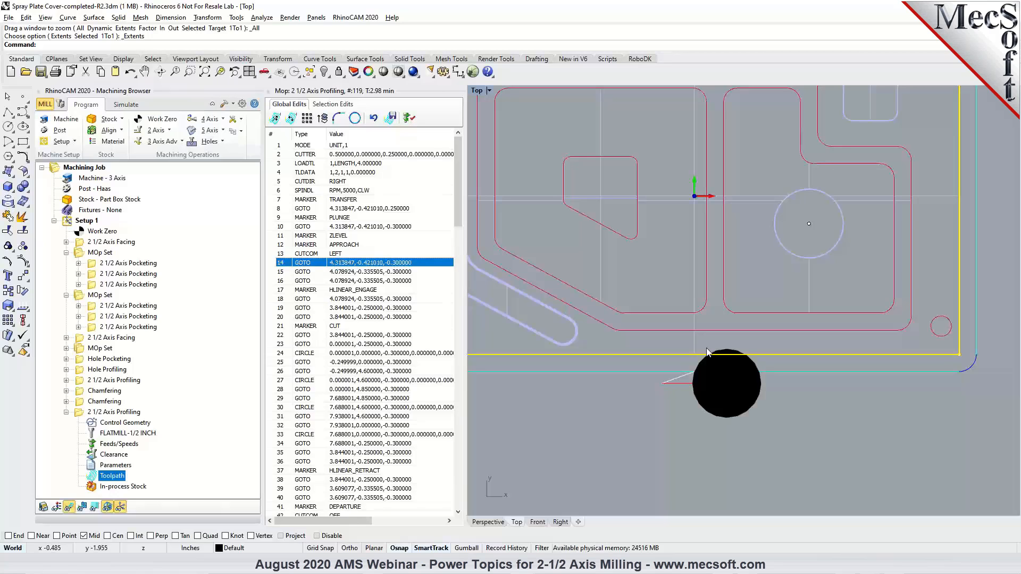
Step: Turn on transparent display of the cutting tool in the simulation options and return to the machining program
left_click(140, 106)
left_click(159, 507)
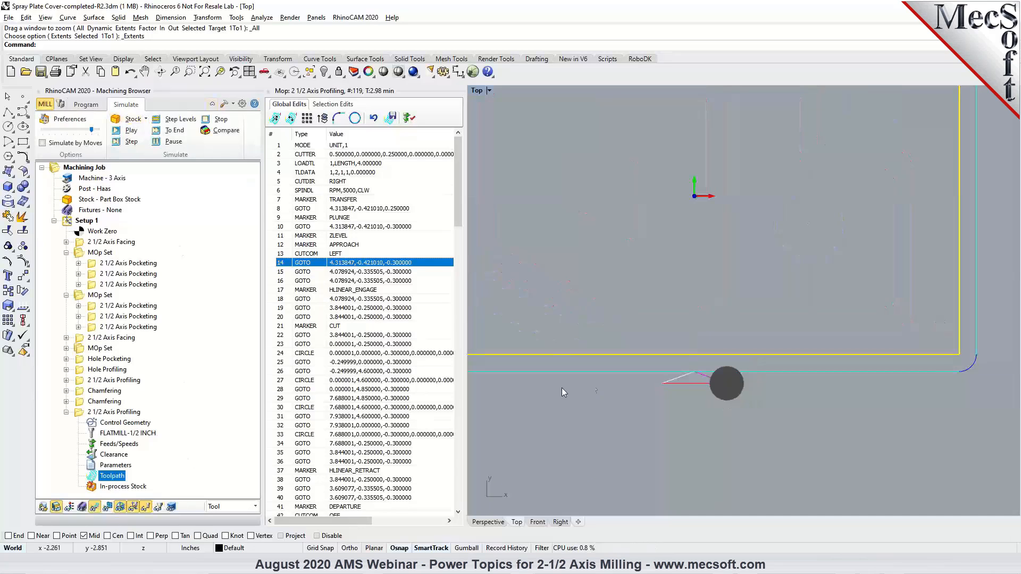
left_click(84, 104)
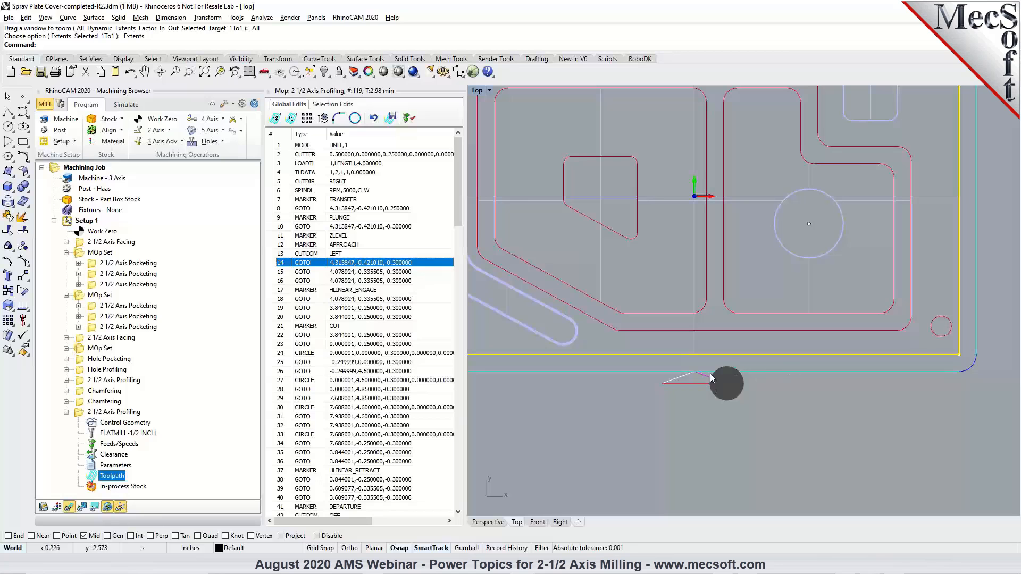
Step: Examine the profiling toolpath's GOTO moves after CUTCOM LEFT, then its first DEPARTURE marker and CUTCOM OFF line
left_click(350, 273)
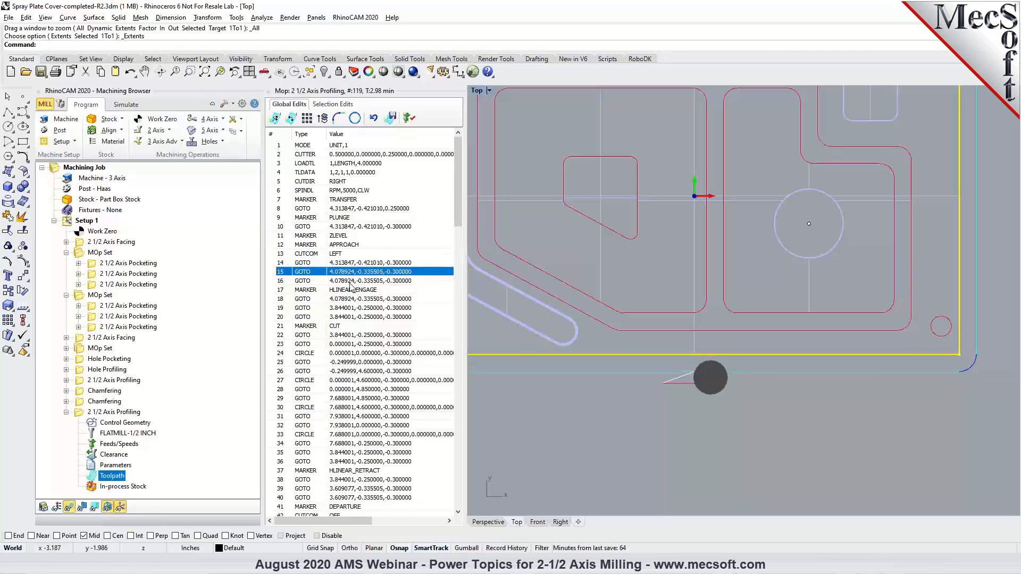
left_click(350, 282)
scroll(352, 287, "down", 5)
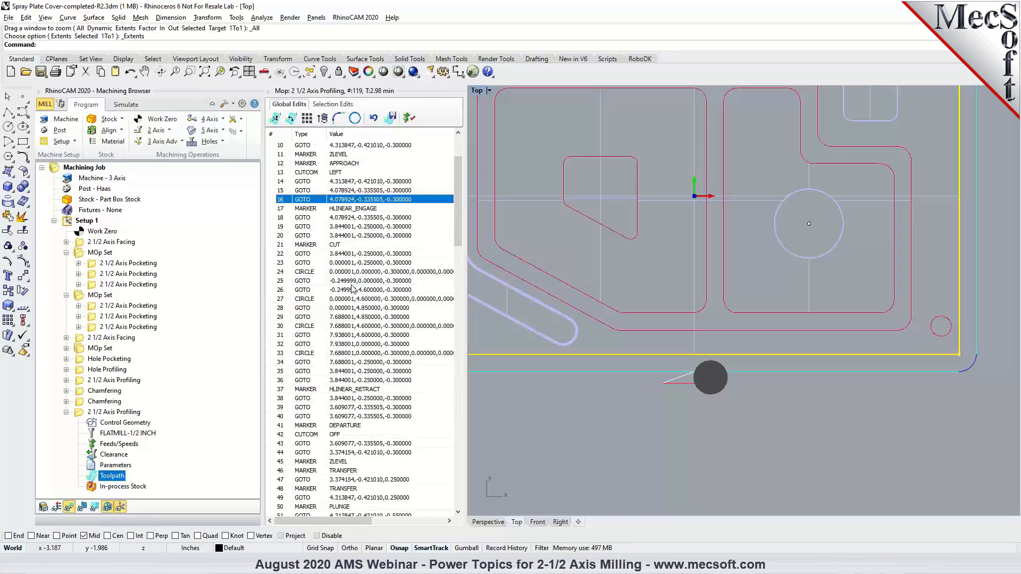
left_click(349, 372)
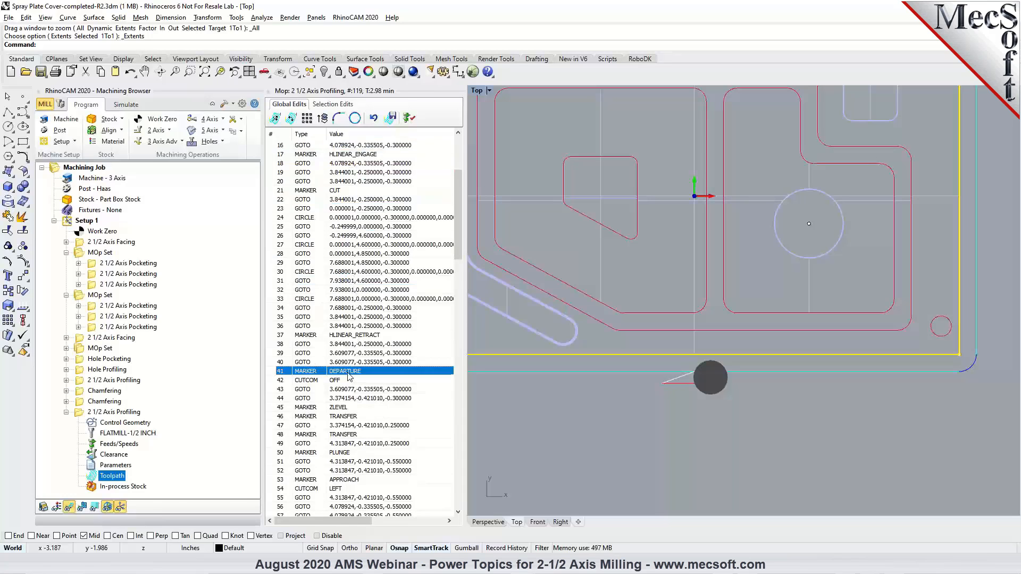
left_click(338, 380)
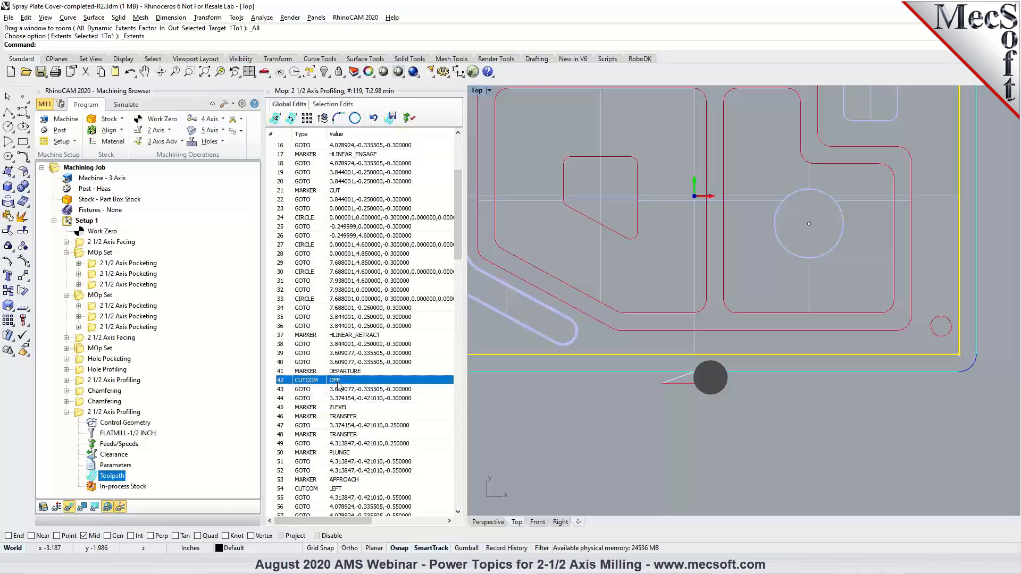
Step: Post-process the last 2 1/2 Axis Profiling operation and narrow the window showing the posted G-code
right_click(88, 413)
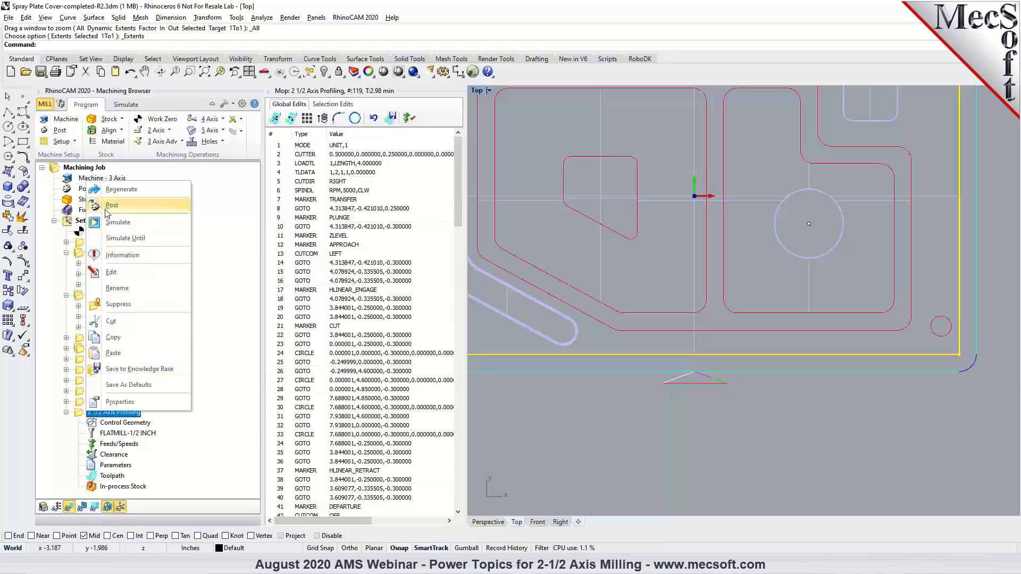
left_click(109, 207)
left_click(634, 345)
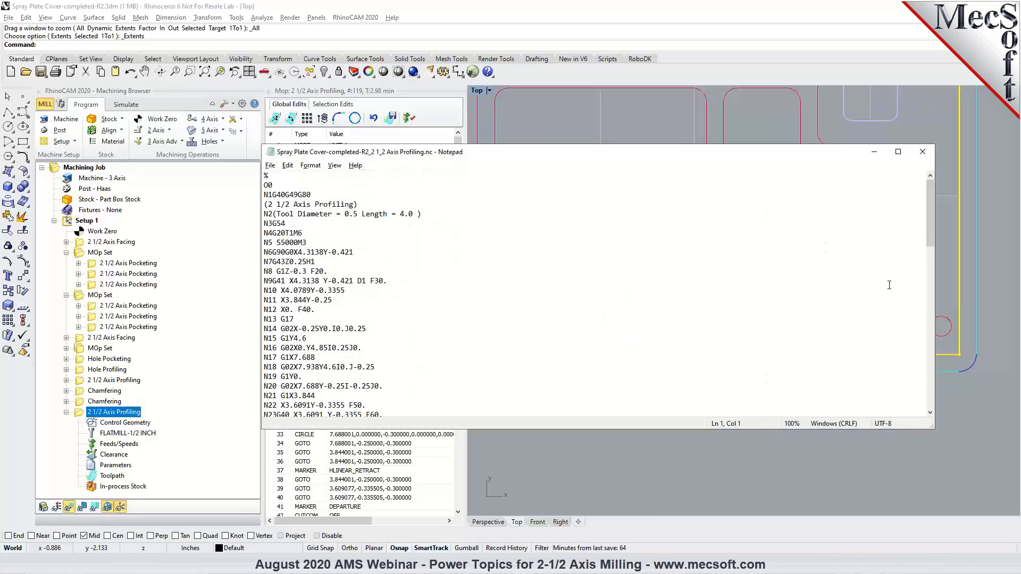
left_click_drag(937, 347, 713, 345)
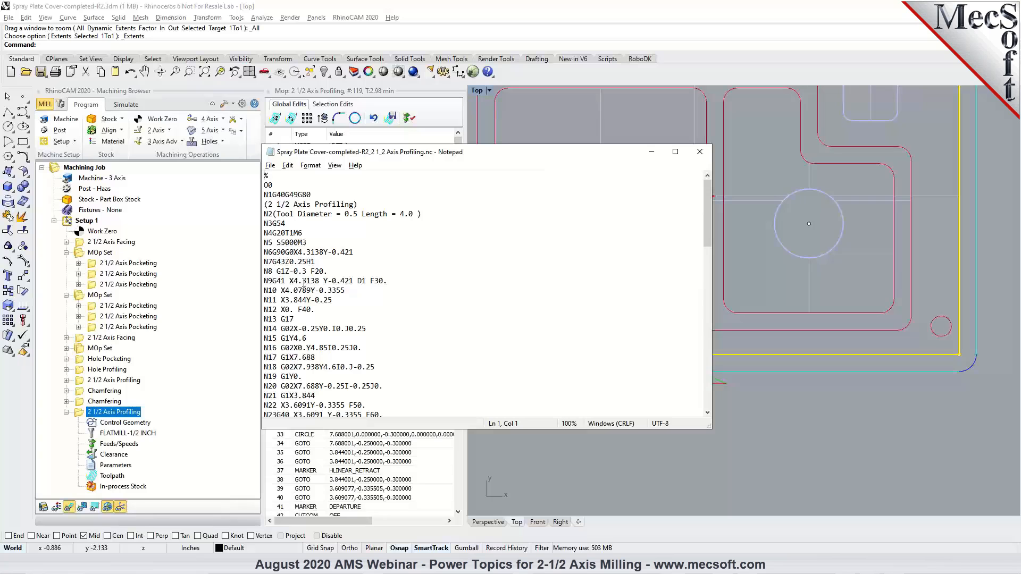
Step: Examine the G41 compensation lines N9 and N28 and the G40 cancel line N23 in the posted code, and close the file
left_click_drag(276, 281, 392, 282)
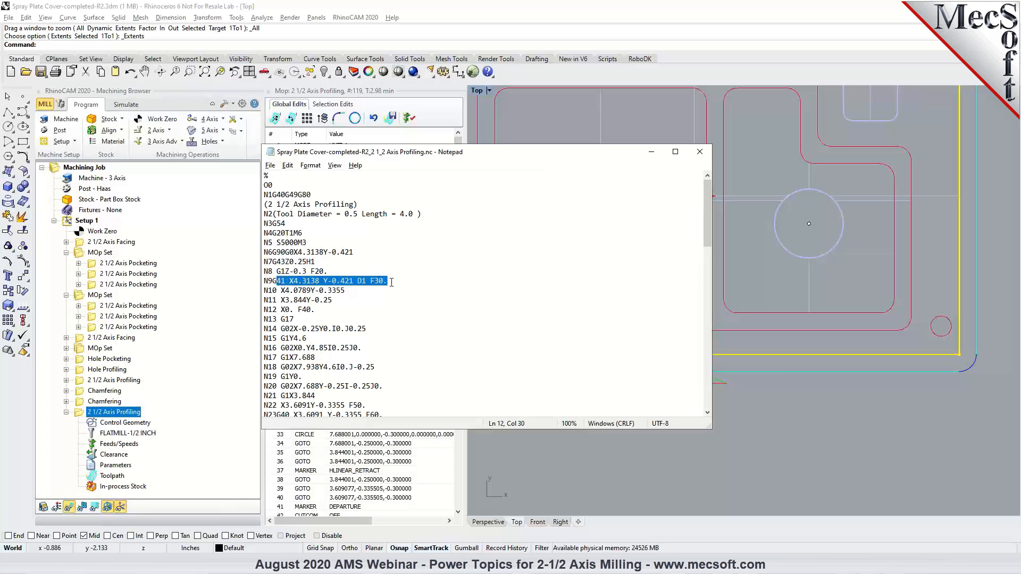
left_click(290, 285)
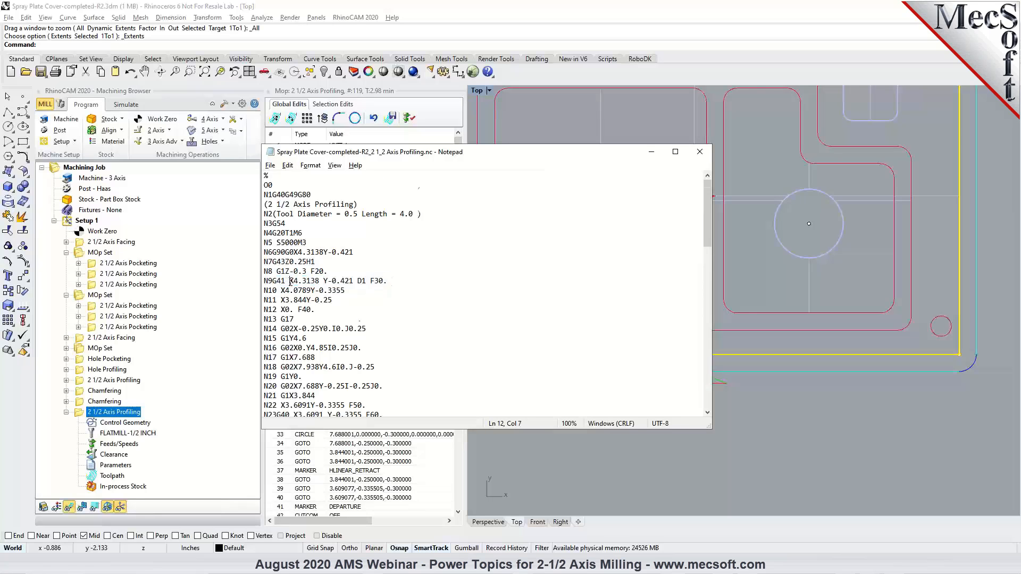
scroll(290, 286, "down", 2)
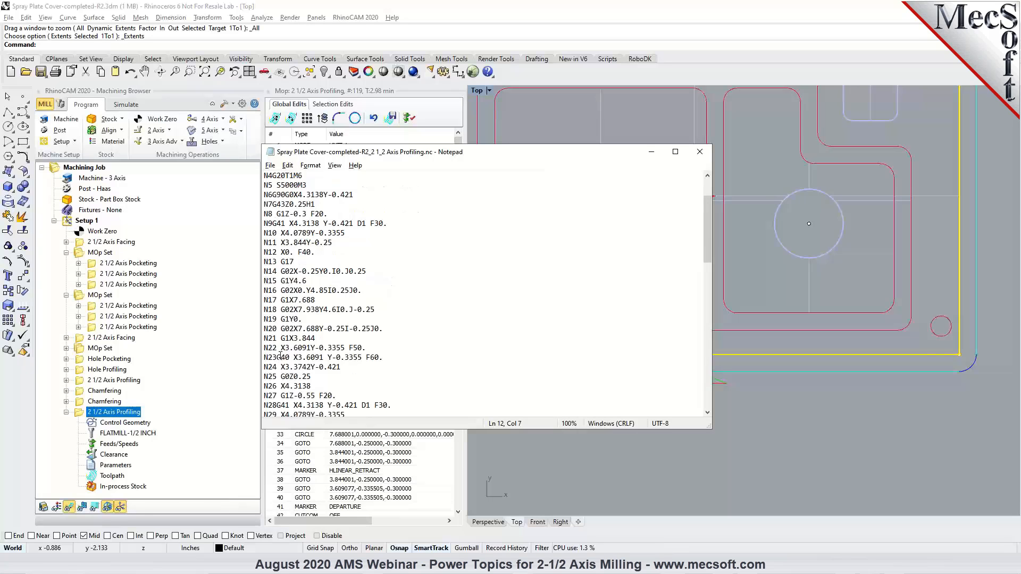
left_click_drag(277, 358, 388, 357)
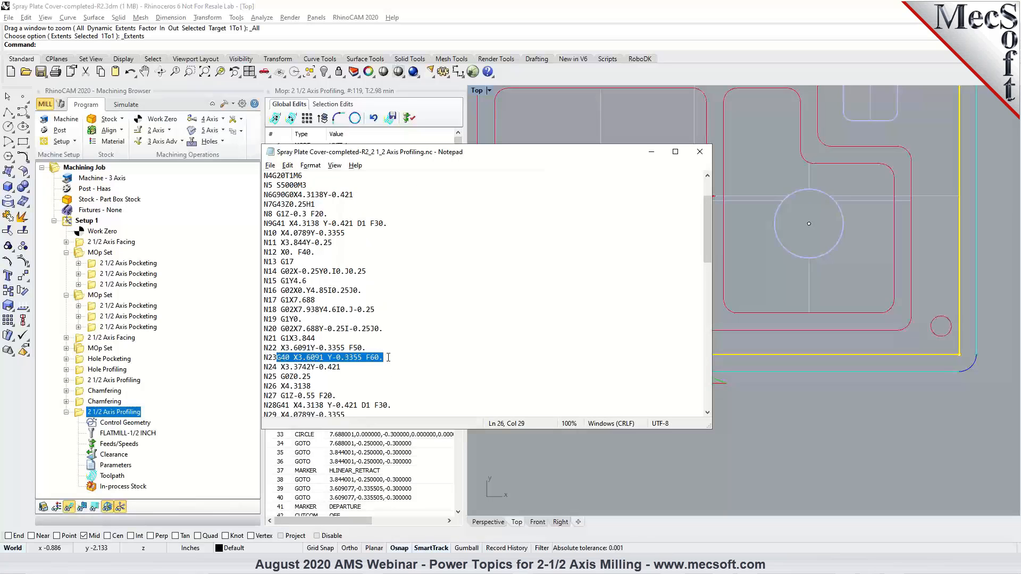
scroll(333, 343, "down", 3)
left_click_drag(281, 319, 337, 320)
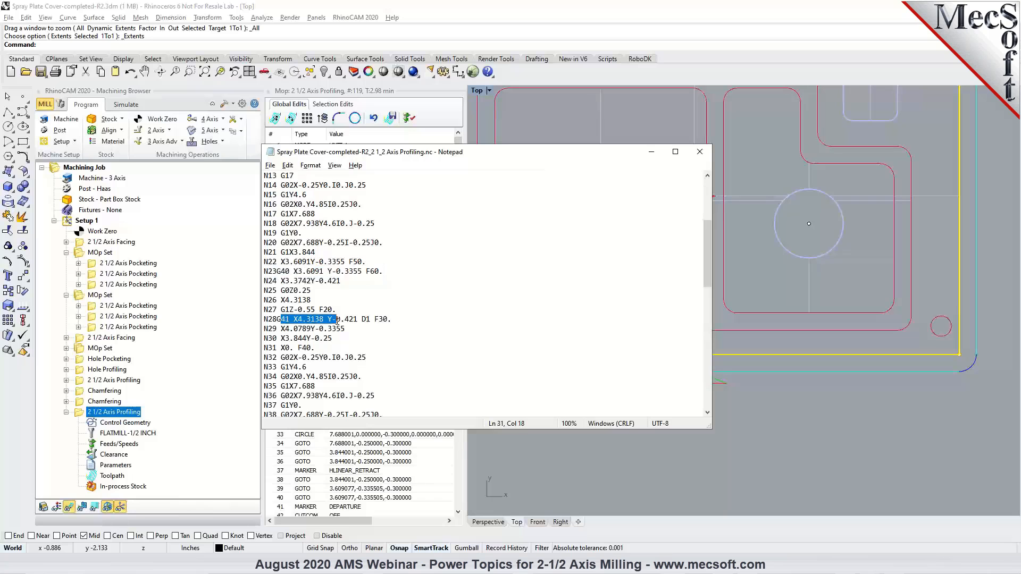
scroll(283, 338, "down", 2)
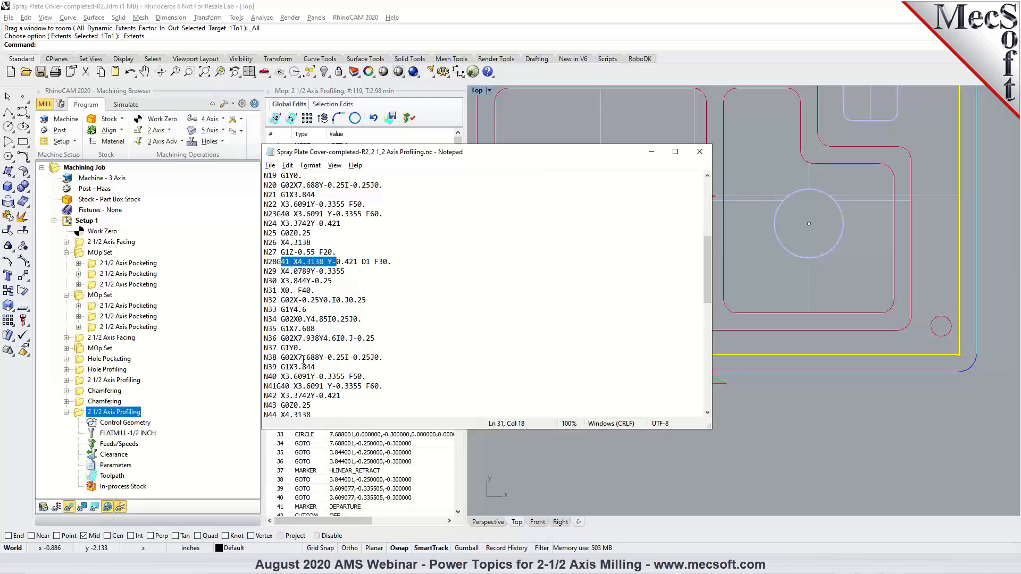
left_click(700, 152)
Step: Edit the first 2 1/2 Axis Pocketing operation to use the Climb (Down Cut) direction and a Linear engage motion
scroll(761, 336, "down", 3)
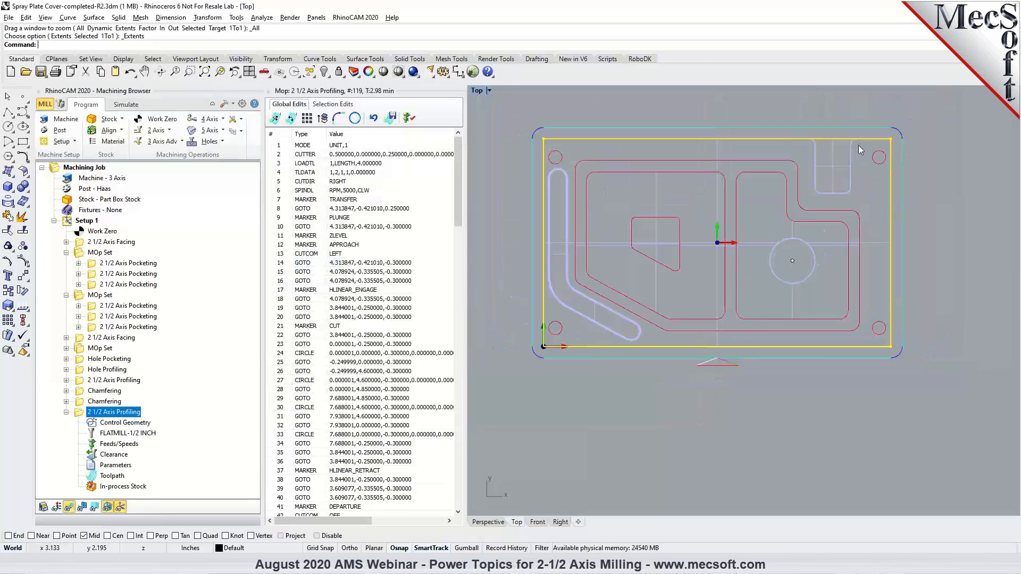
left_click(96, 263)
scroll(783, 223, "up", 5)
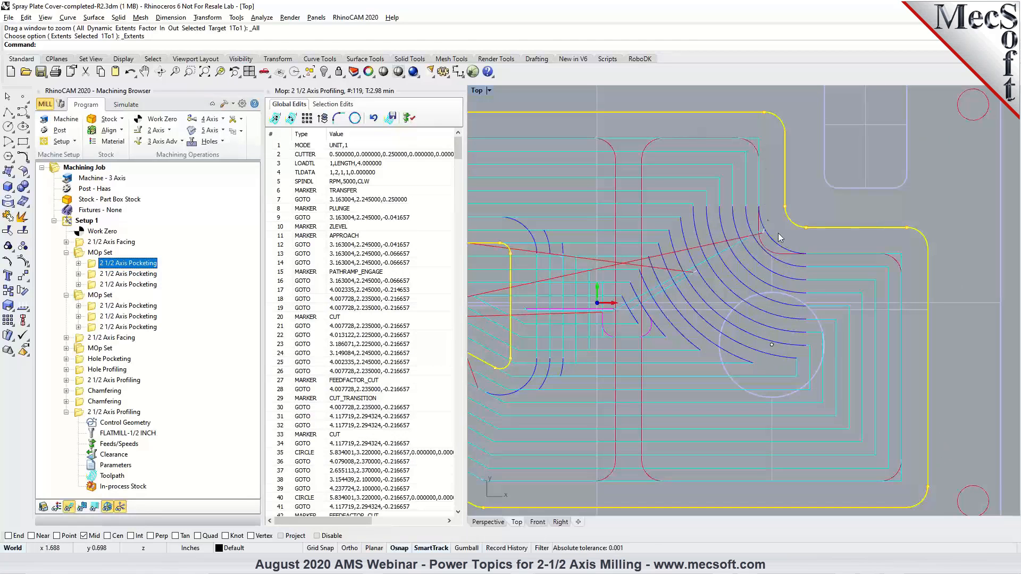
double_click(94, 264)
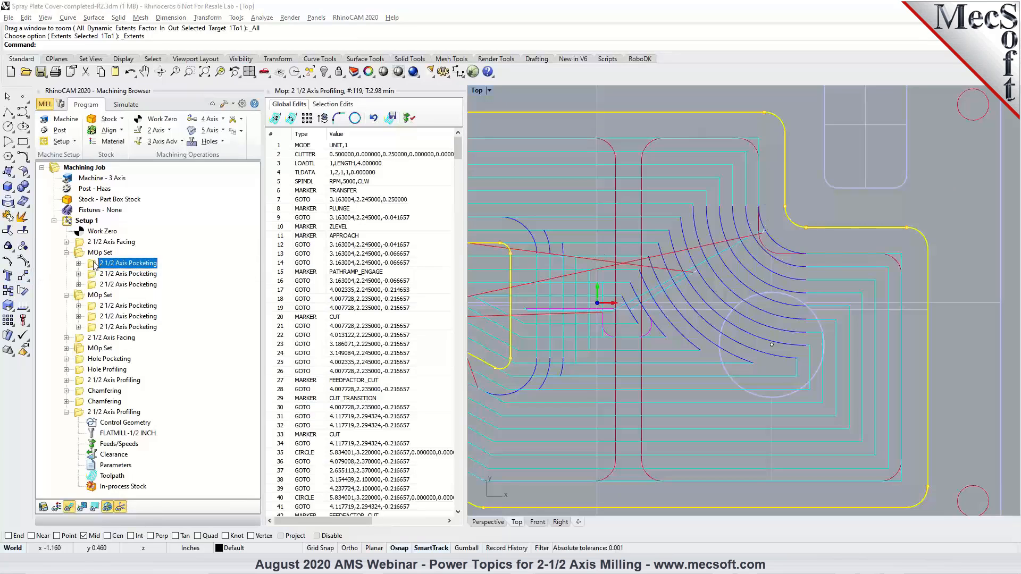
left_click(84, 124)
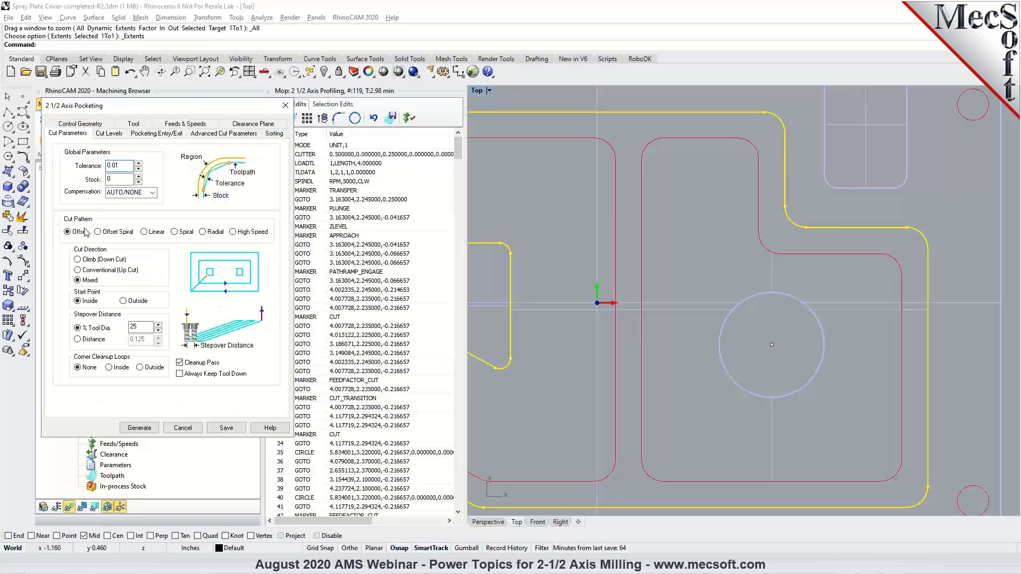
left_click(84, 260)
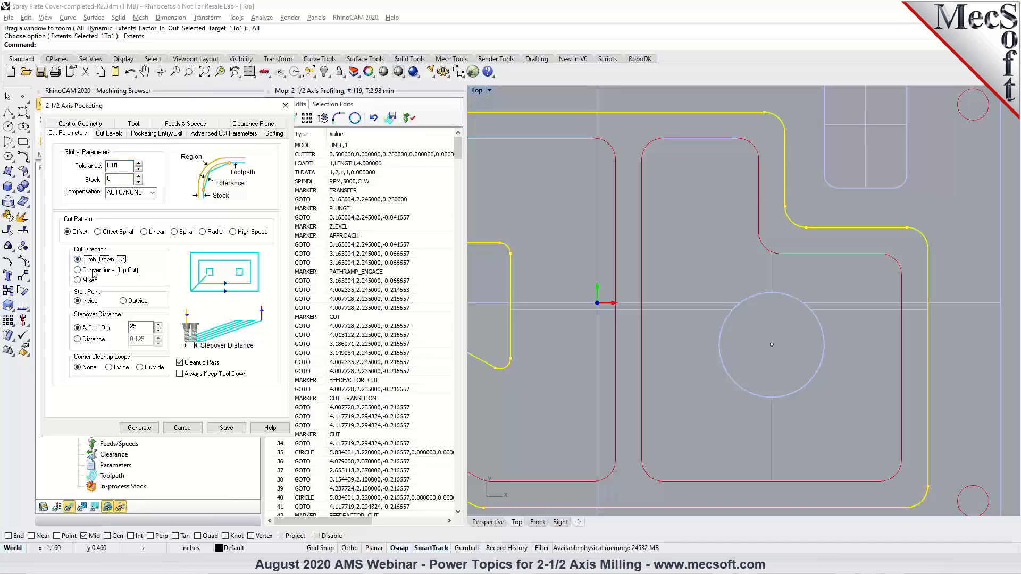
left_click(157, 134)
left_click(85, 208)
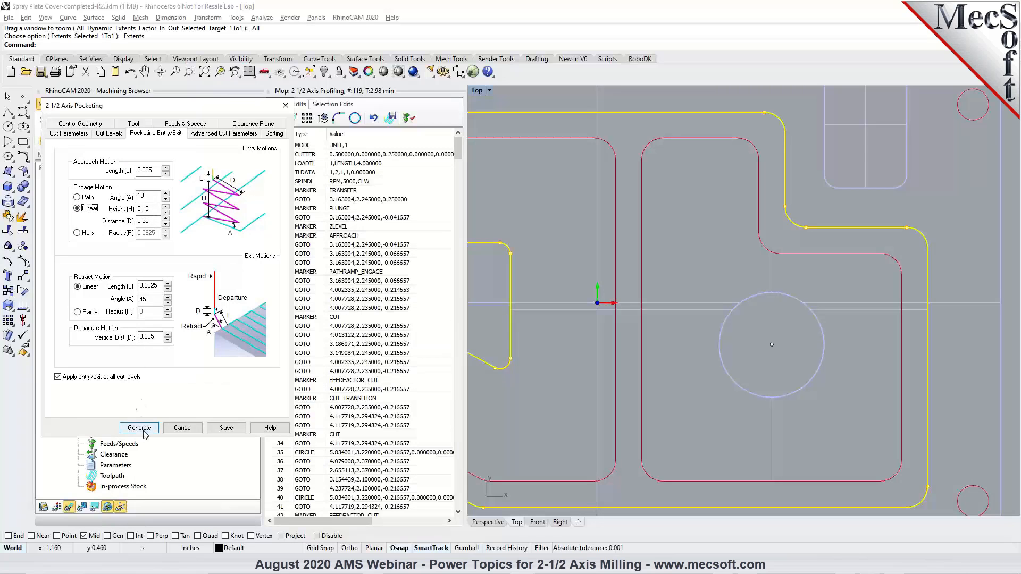
Step: Set the pocketing operation's compensation to AUTO/ON and generate its toolpath
left_click(79, 134)
left_click(139, 192)
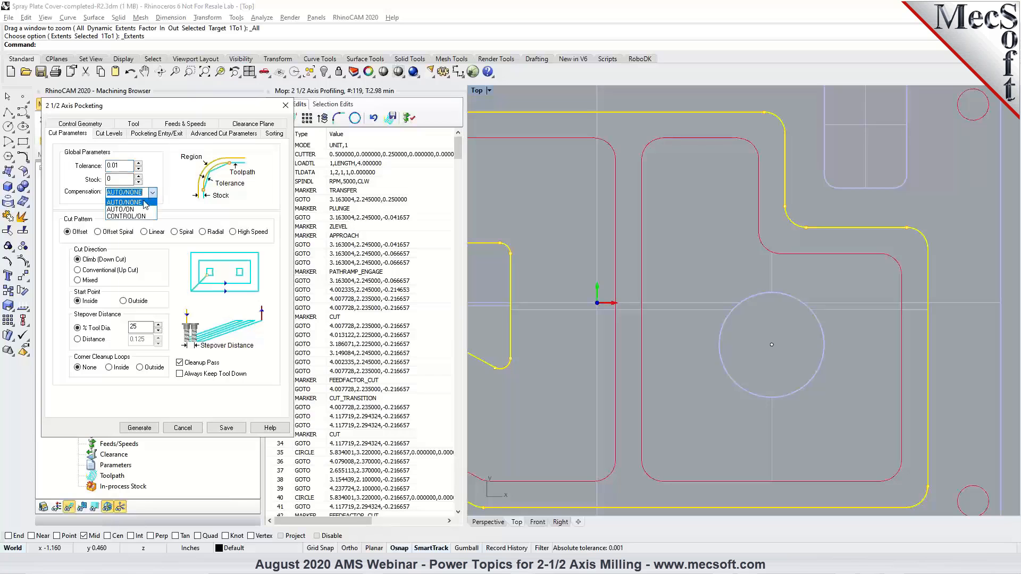
left_click(143, 209)
left_click(139, 428)
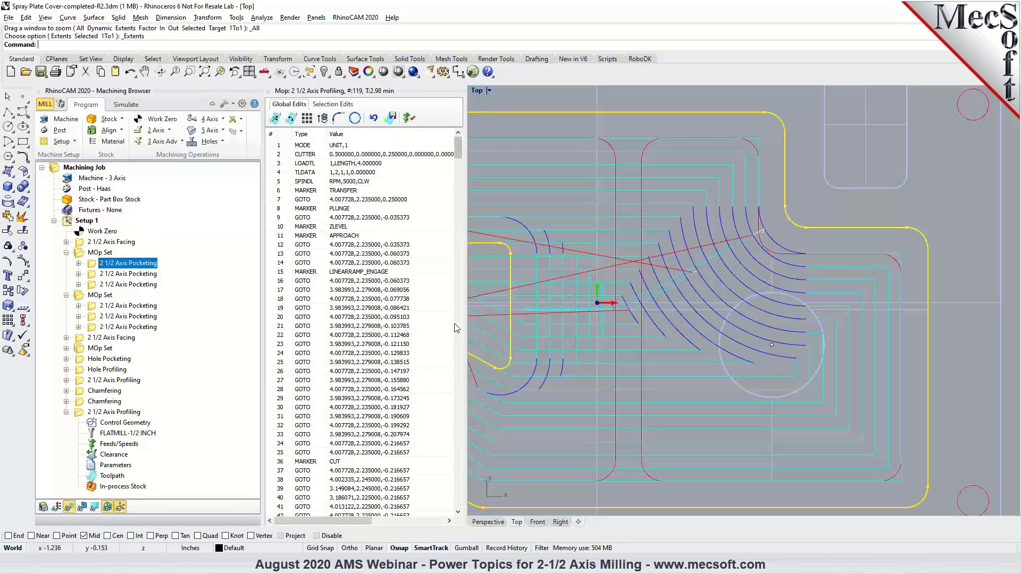
Step: Look through the regenerated pocketing toolpath for the CUTCOM OFF lines after DEPARTURE and examine the GOTO just before line 285
scroll(456, 328, "down", 6)
scroll(456, 329, "down", 3)
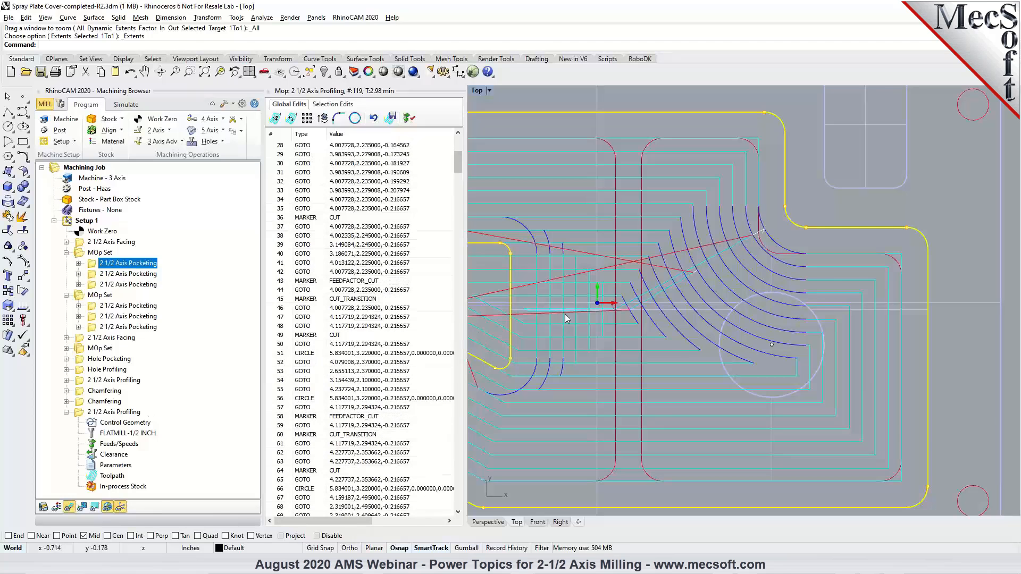
scroll(762, 287, "down", 5)
scroll(400, 409, "down", 12)
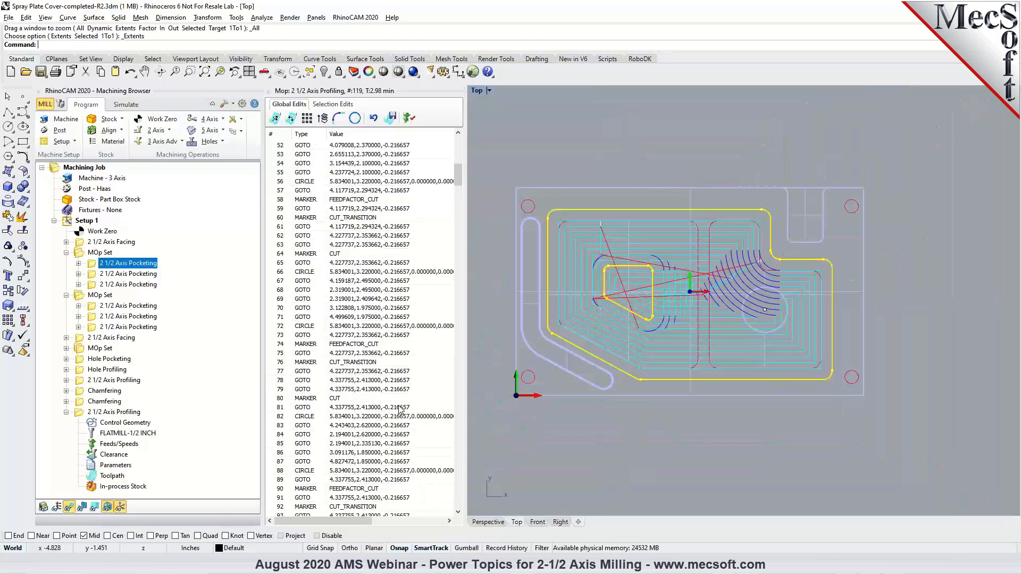
scroll(373, 372, "down", 11)
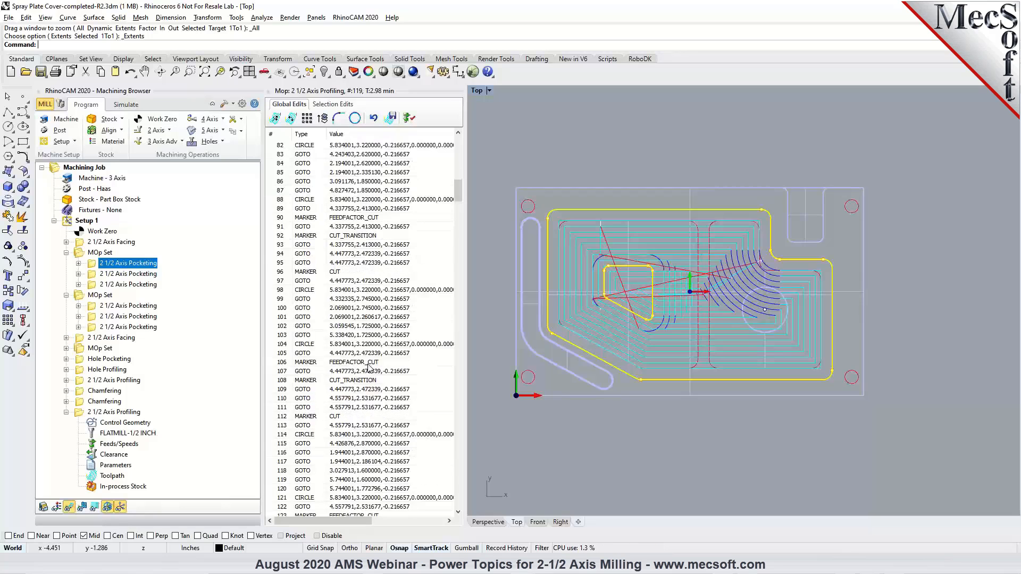
scroll(373, 371, "down", 6)
scroll(373, 371, "down", 20)
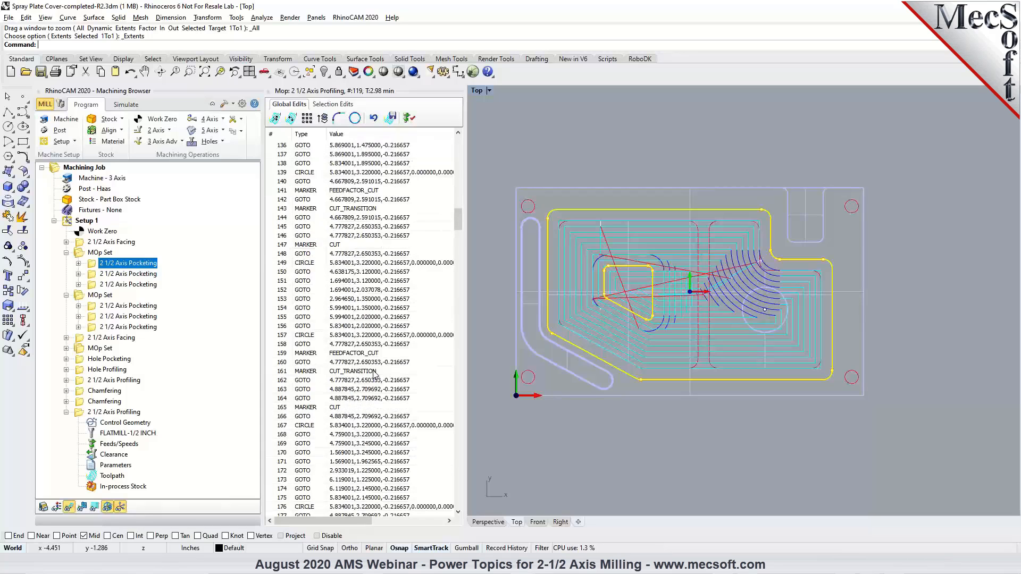
scroll(373, 372, "down", 20)
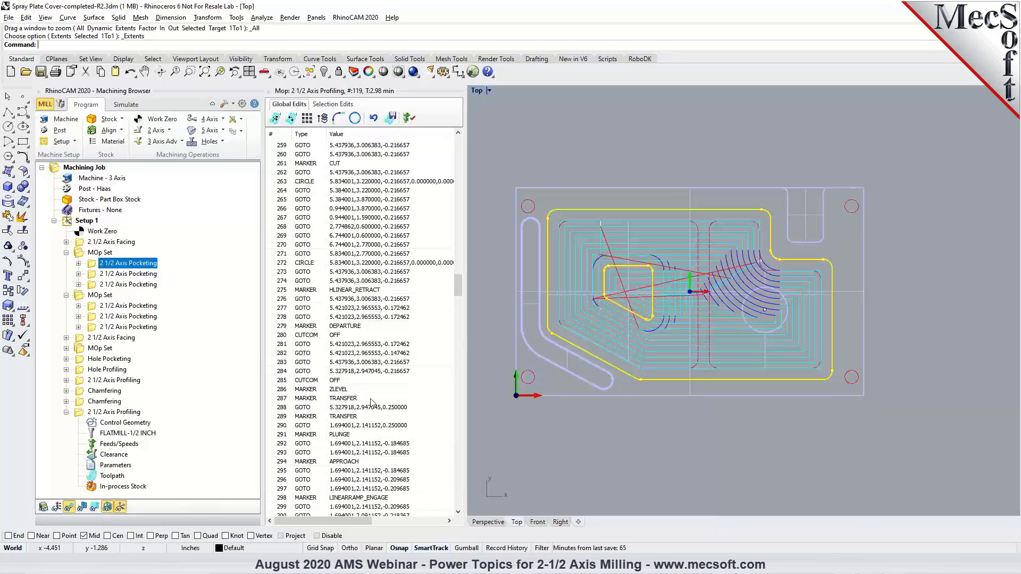
left_click(336, 380)
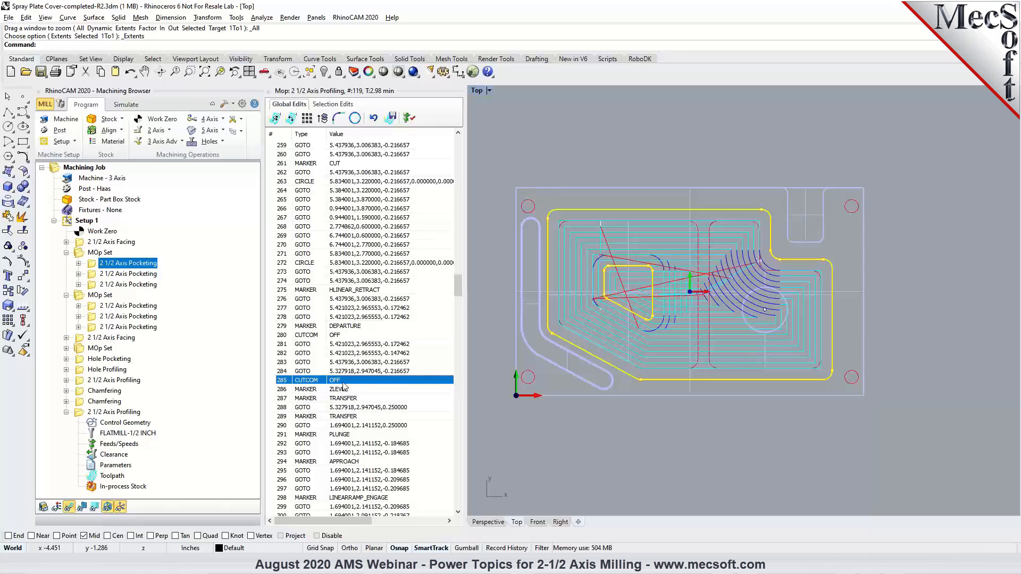
left_click(352, 372)
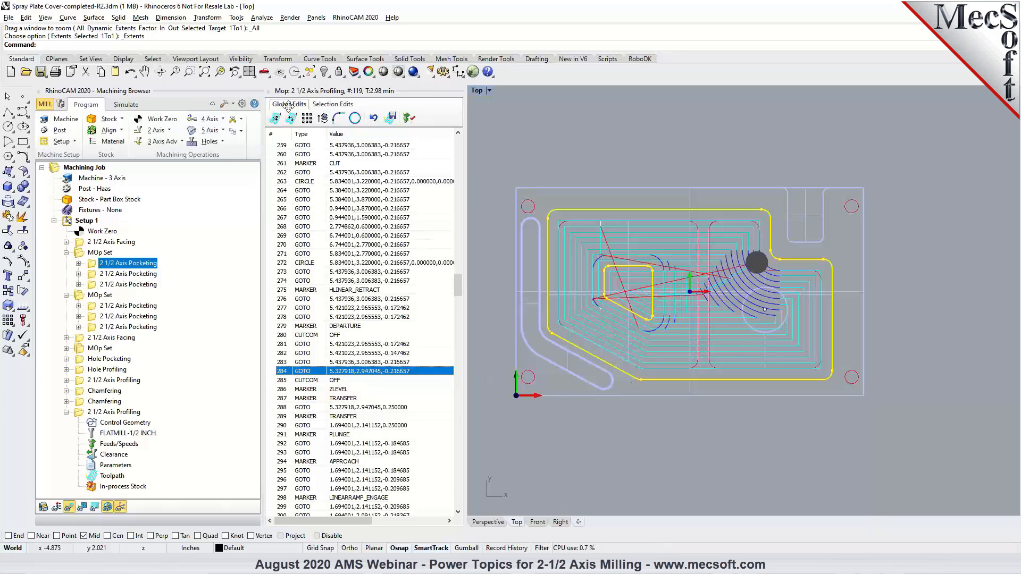
Step: Close the toolpath editor and show the pocketing toolpath on the part in the Perspective view
left_click(268, 91)
scroll(640, 199, "up", 3)
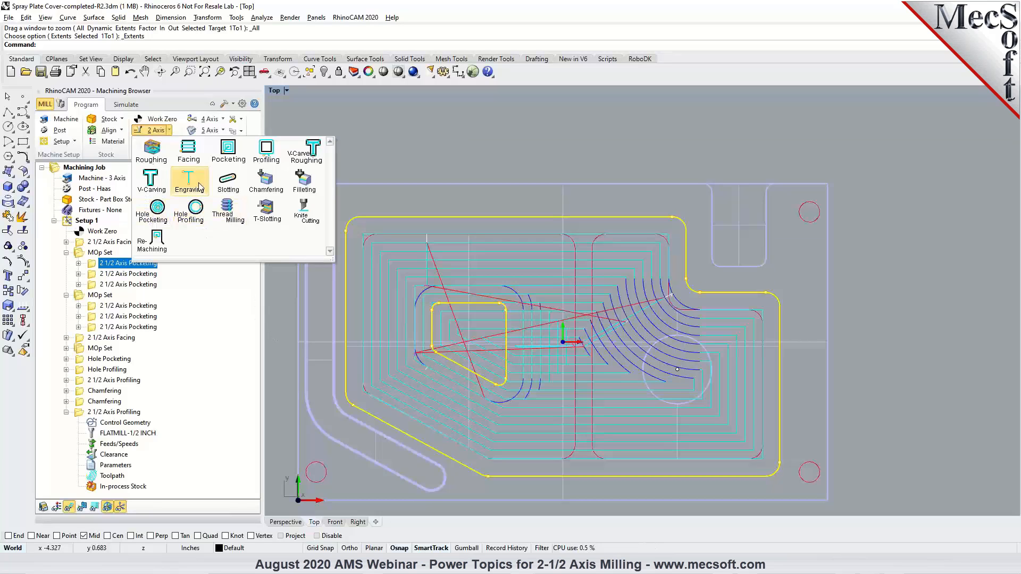
left_click(519, 159)
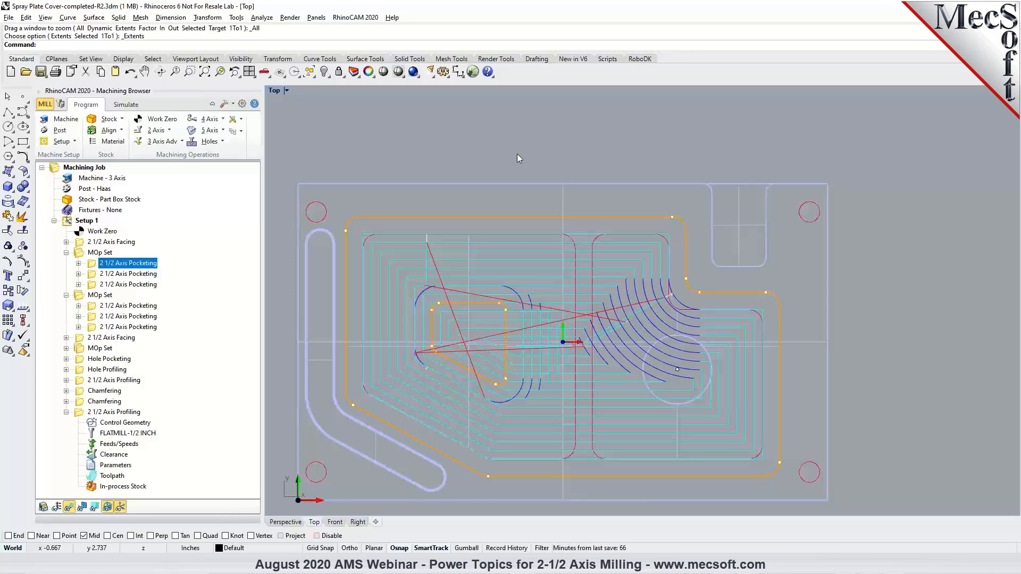
left_click(287, 522)
scroll(719, 362, "up", 3)
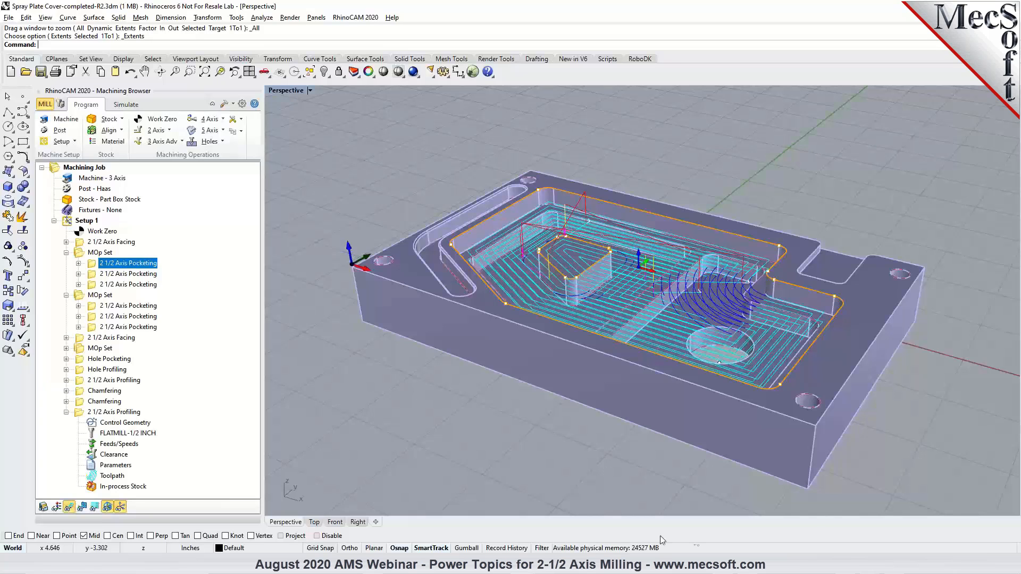
Step: Switch to the Engraving ArtWork.3dm file and create a 2 1/2 axis Engraving operation using all the artwork curves as part regions
left_click(565, 532)
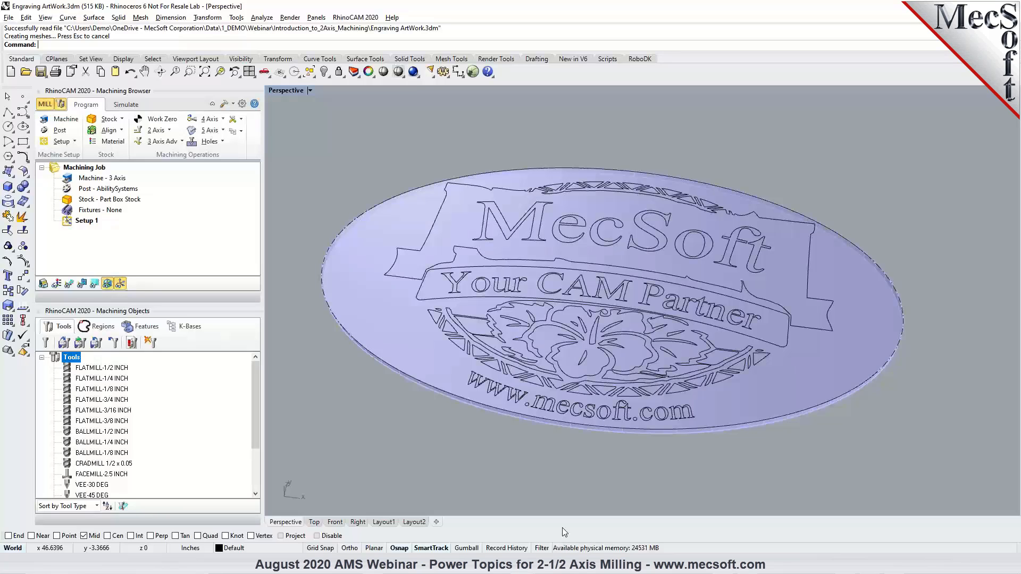
mouse_move(572, 298)
right_mouse_down()
mouse_move(586, 305)
mouse_move(579, 300)
right_mouse_up()
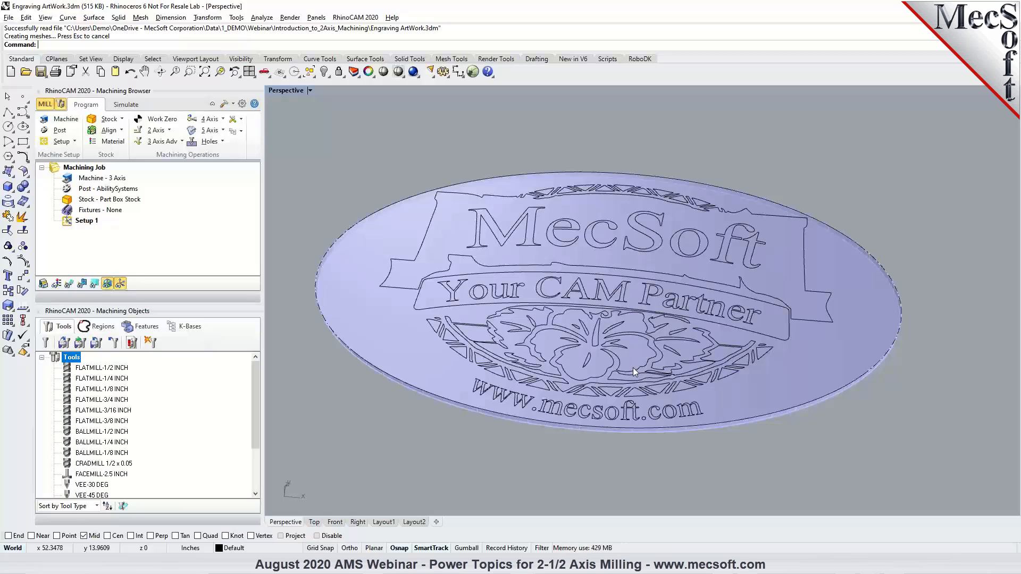
left_click(169, 131)
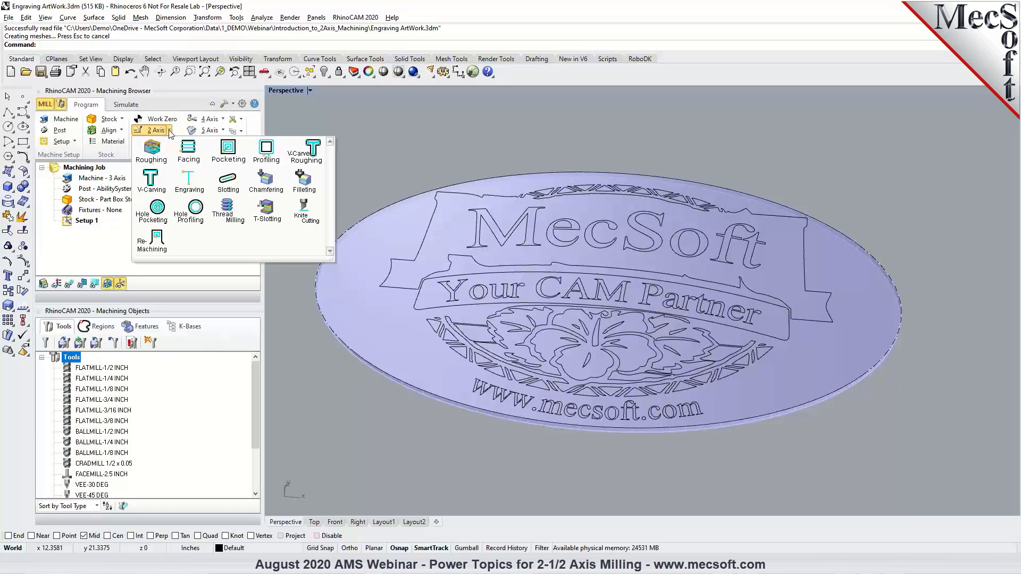
left_click(186, 182)
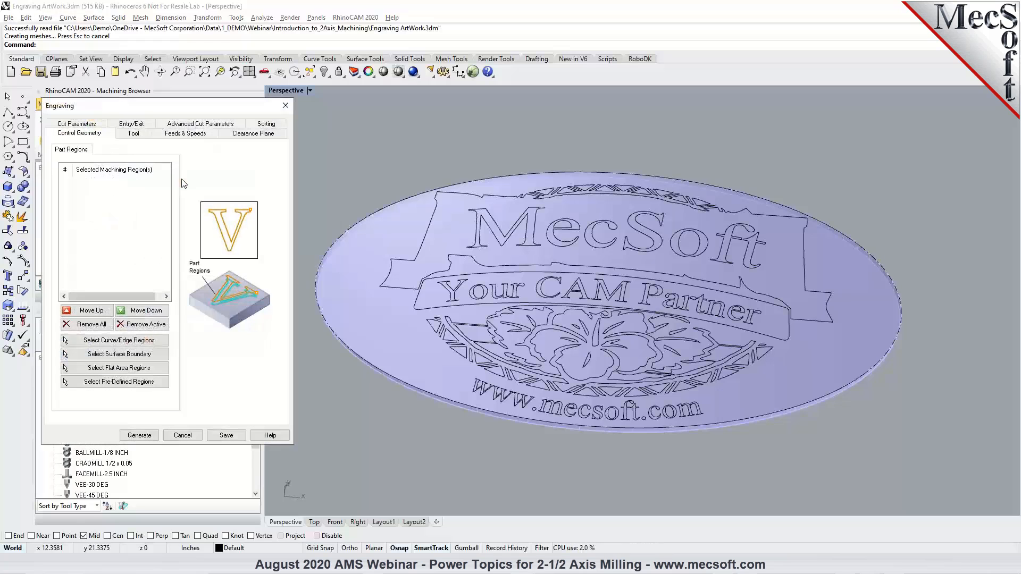
left_click(118, 341)
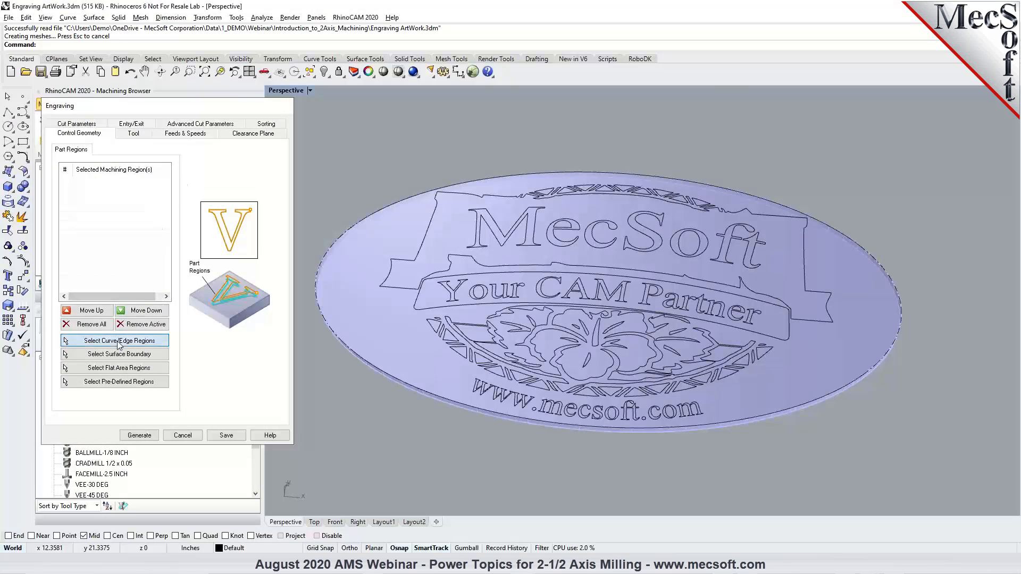
left_click_drag(297, 137, 875, 433)
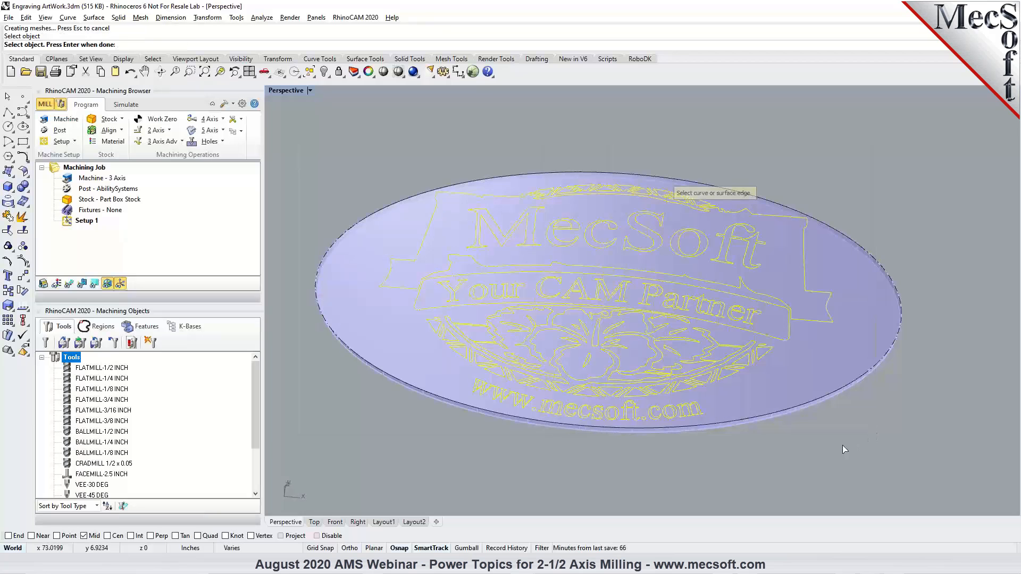
key("Return")
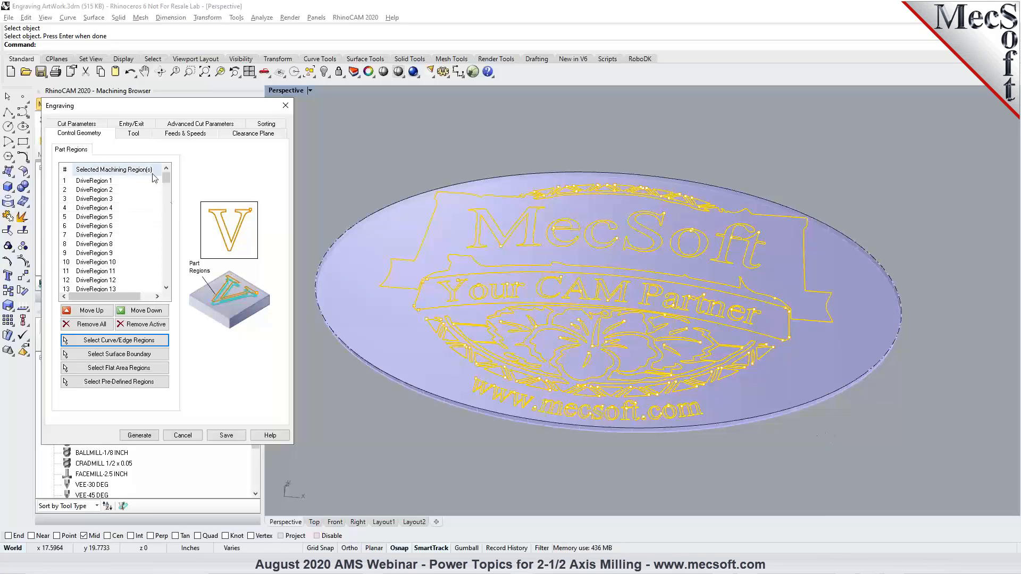
Step: Choose the VEE-45 DEG tool from the vee mills in the session as the engraving cutter
left_click(136, 136)
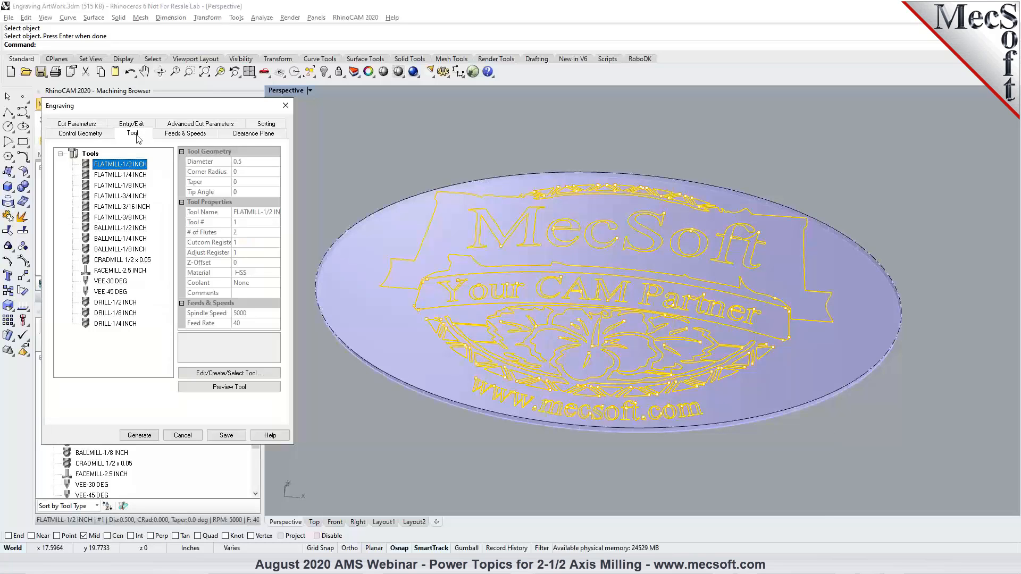
left_click(217, 378)
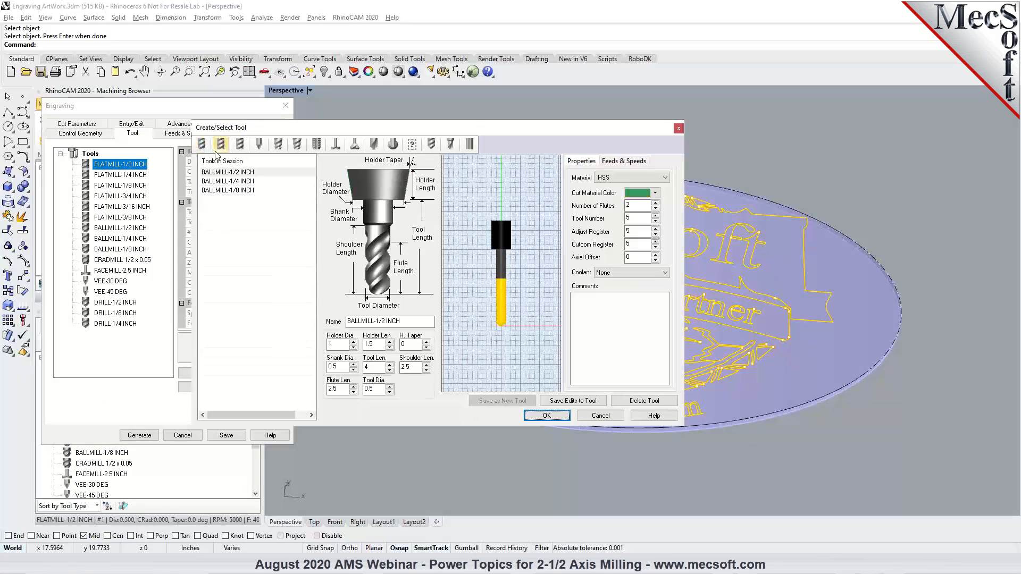
left_click(262, 149)
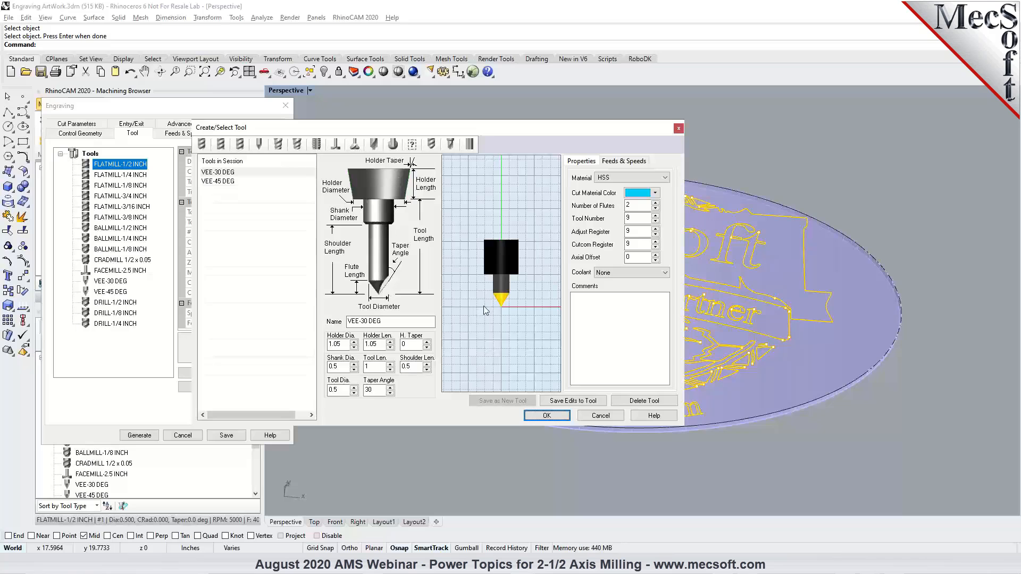
double_click(371, 390)
left_click(225, 183)
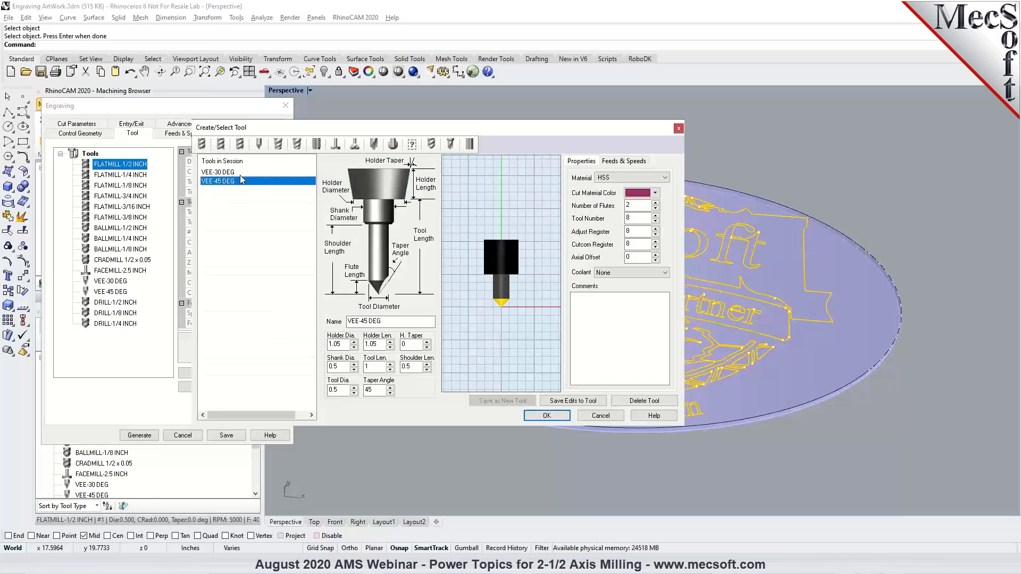
left_click(547, 414)
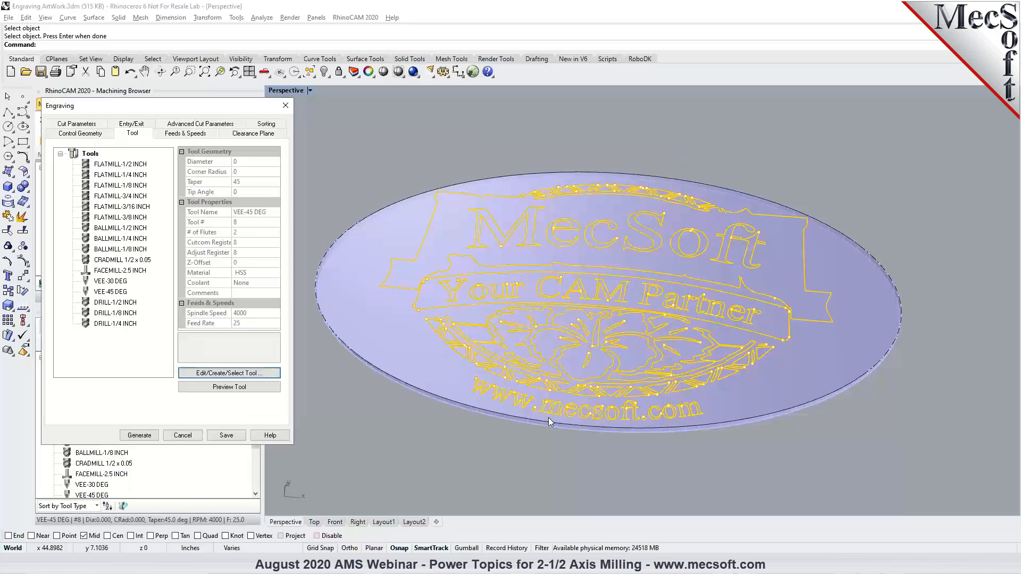
Step: Review the engraving operation's feeds and speeds and its clearance plane definition
left_click(187, 134)
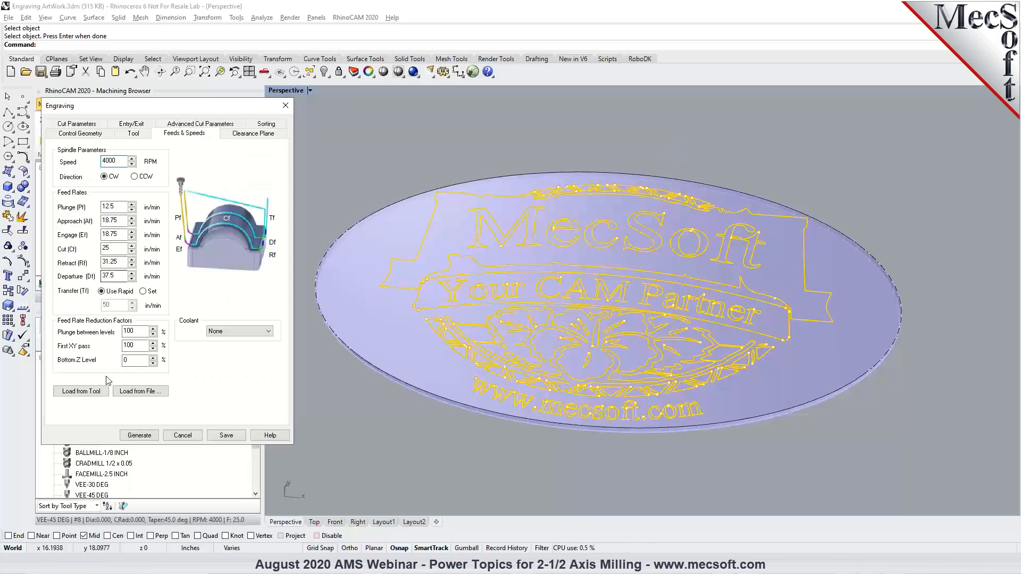
left_click(250, 134)
right_click_drag(583, 363, 574, 338)
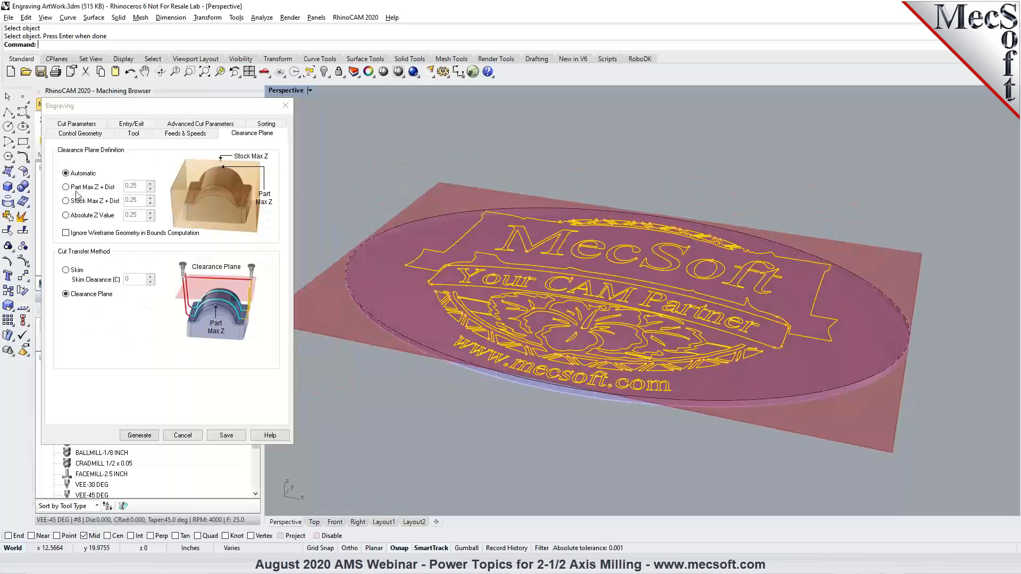
Step: Set the engraving's total cut depth to 0.05, assign it all as rough depth, and set the rough depth per cut to 0.025
left_click(94, 127)
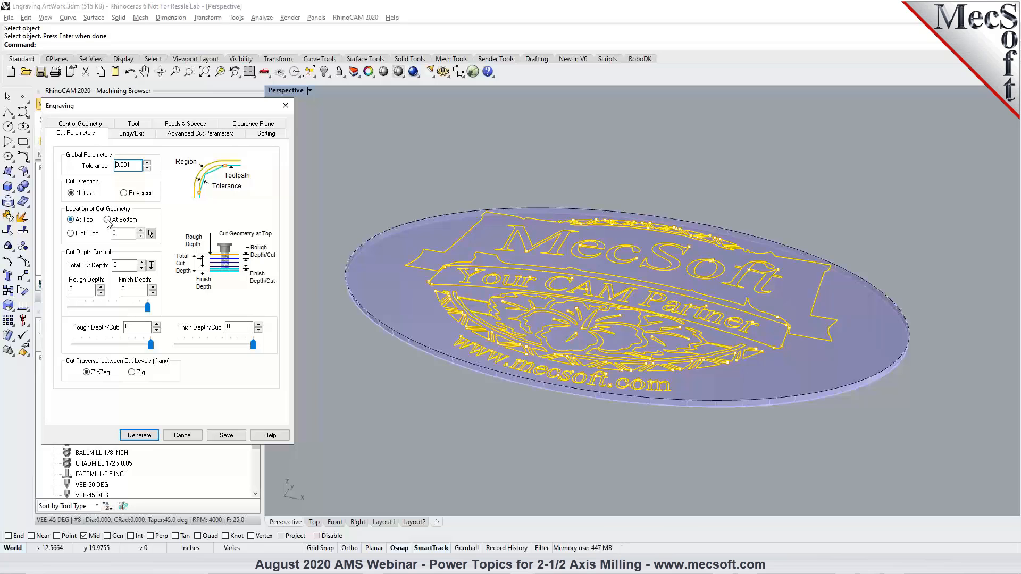
right_click_drag(451, 277, 453, 294)
scroll(533, 353, "up", 3)
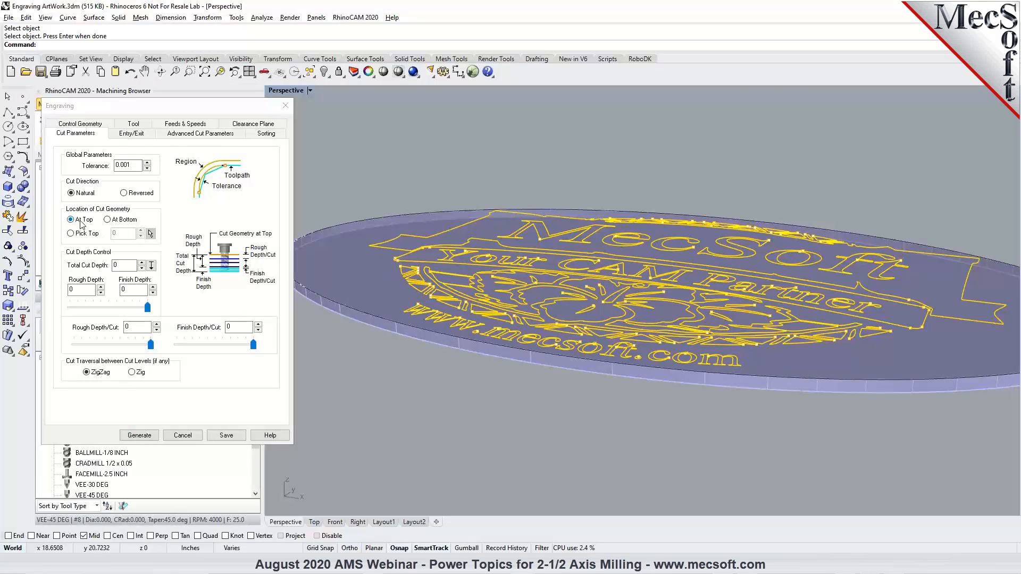
left_click(123, 264)
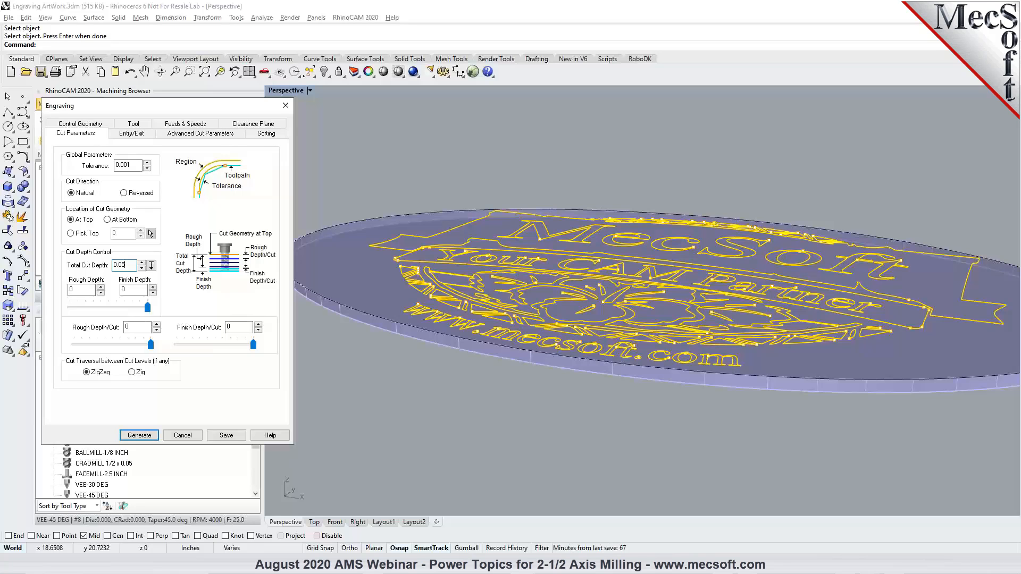
left_click(151, 266)
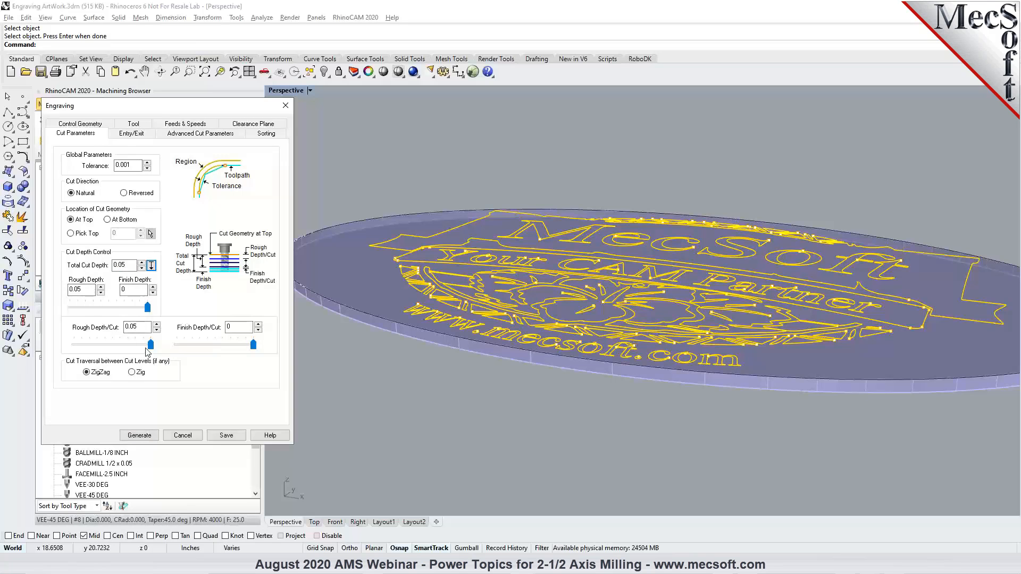
left_click_drag(149, 349, 115, 350)
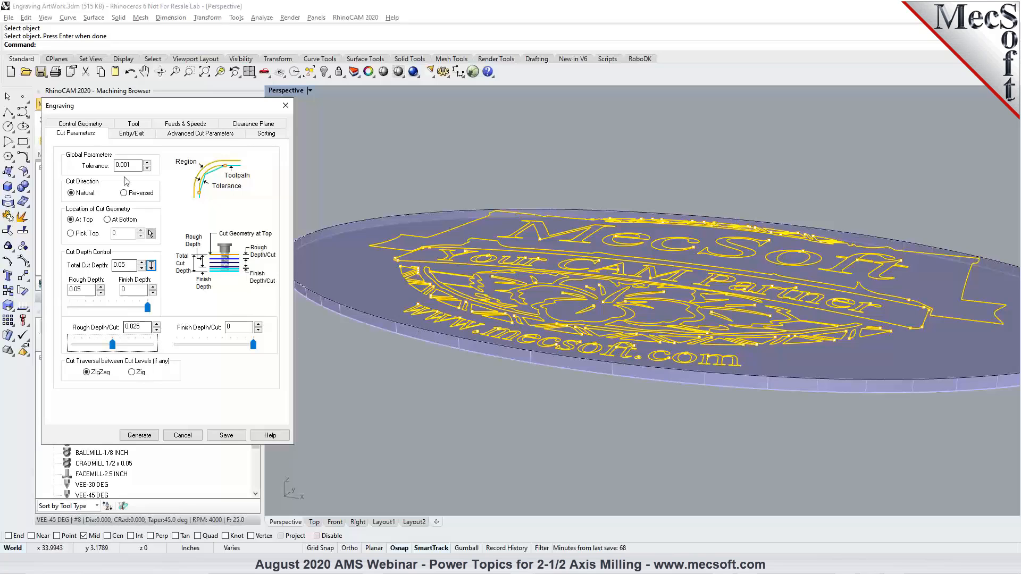
Step: Review the entry and exit motions, then use arc fitting for the engraving cuts and edit its fitting tolerance
left_click(130, 134)
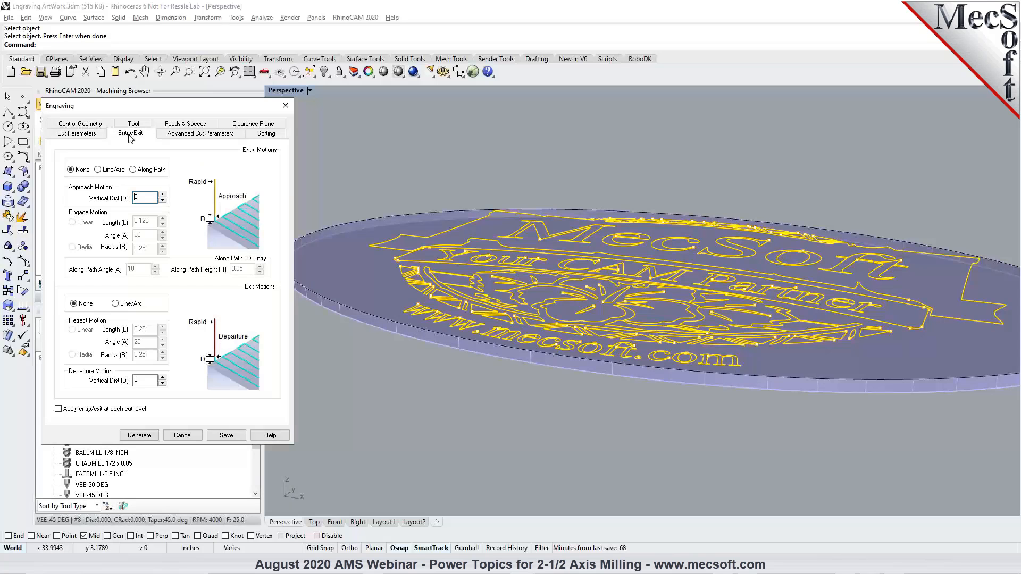
left_click(204, 136)
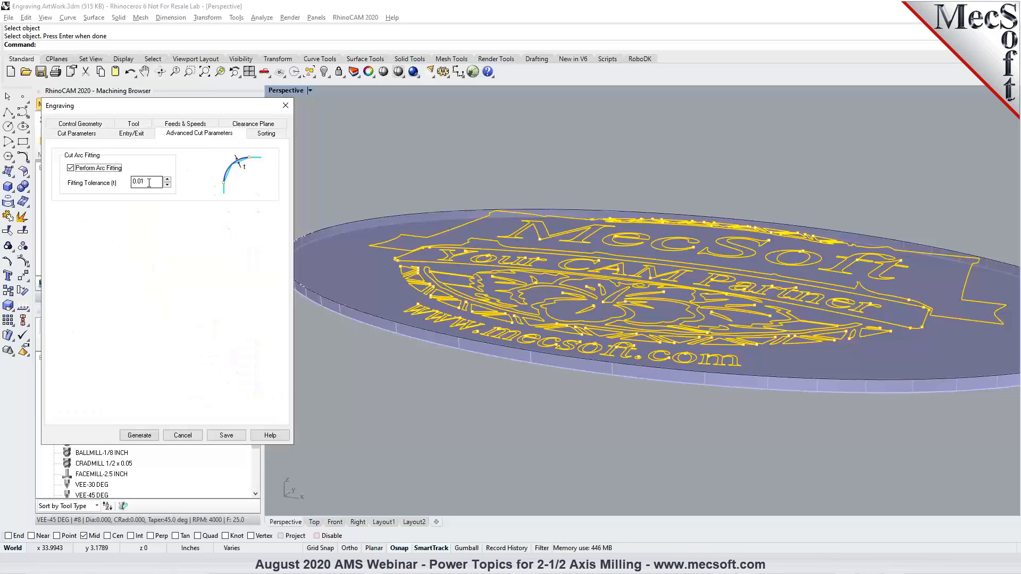
left_click_drag(145, 183, 141, 183)
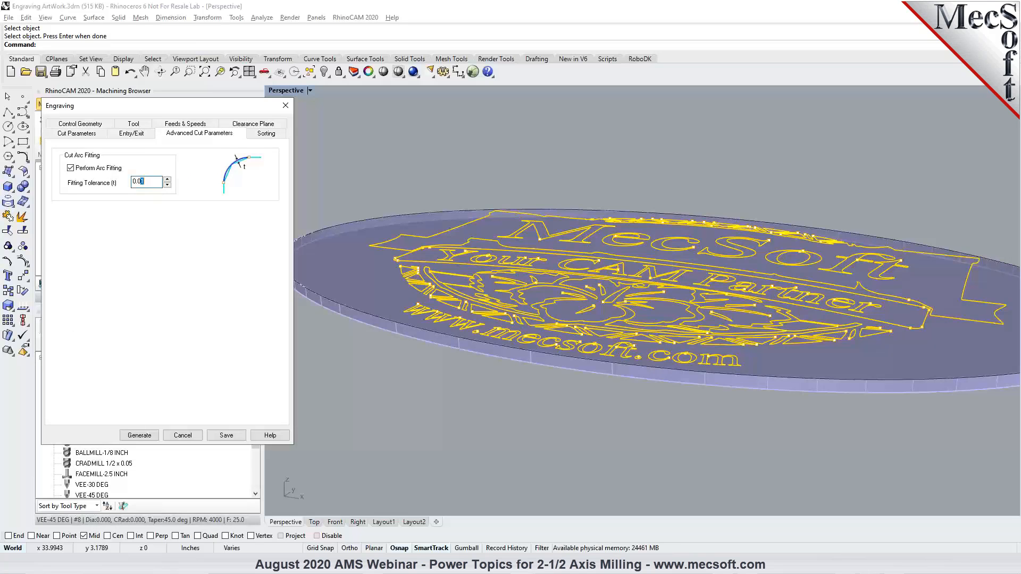
Step: Generate the engraving with Minimum Distance Sort starting from Lower Left and display its toolpath on the artwork
left_click(260, 136)
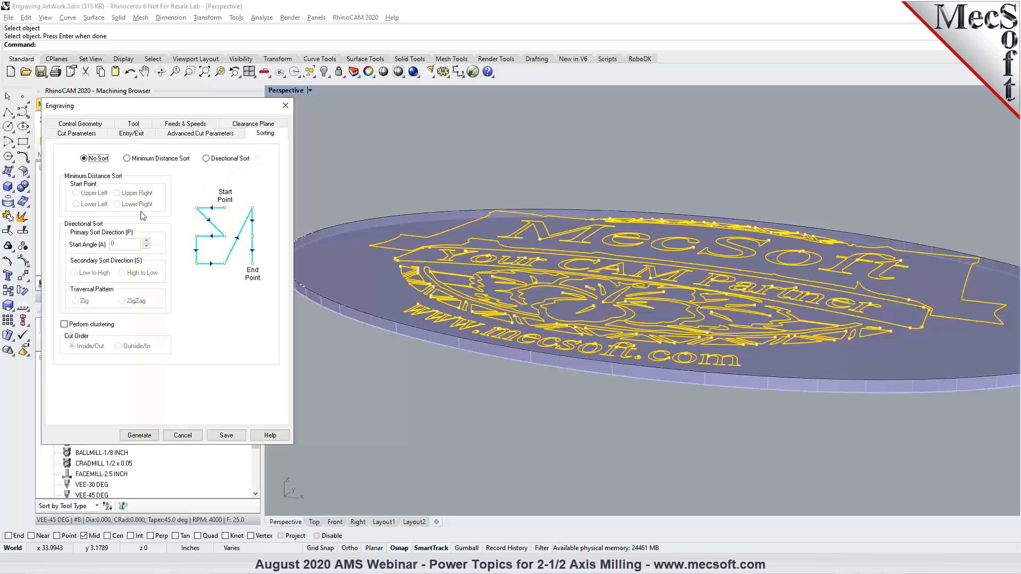
left_click(138, 159)
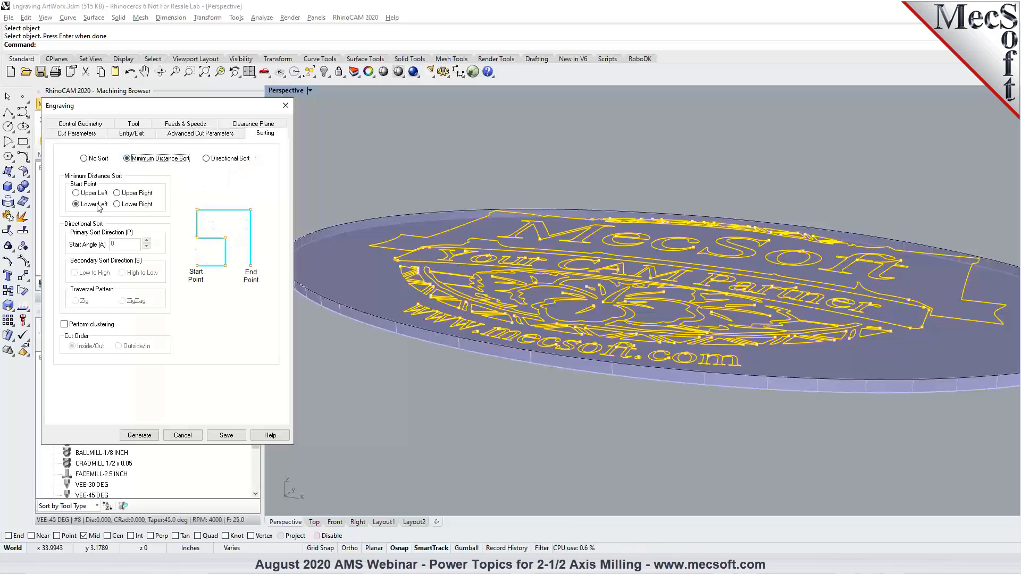
left_click(140, 435)
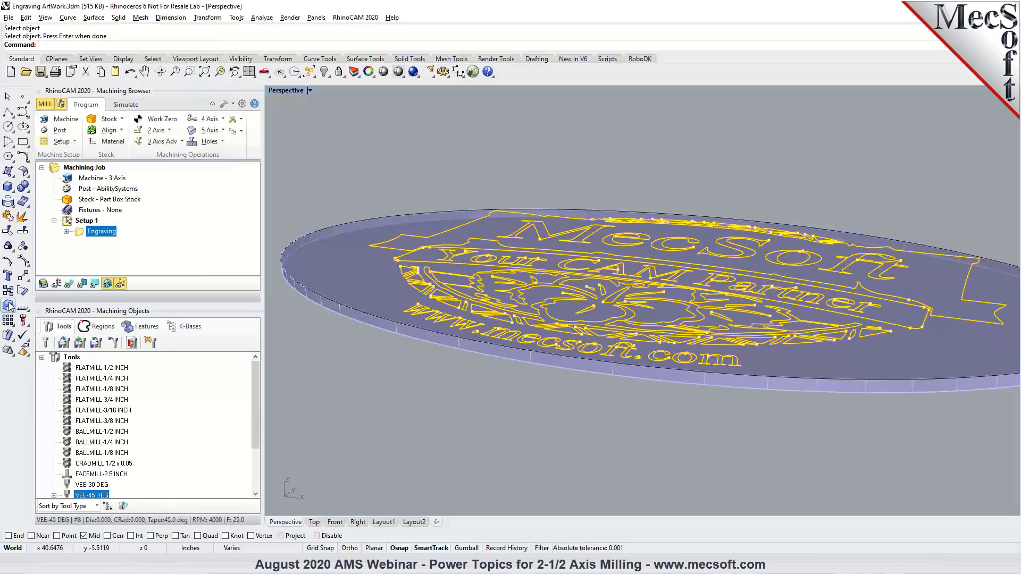
left_click(67, 284)
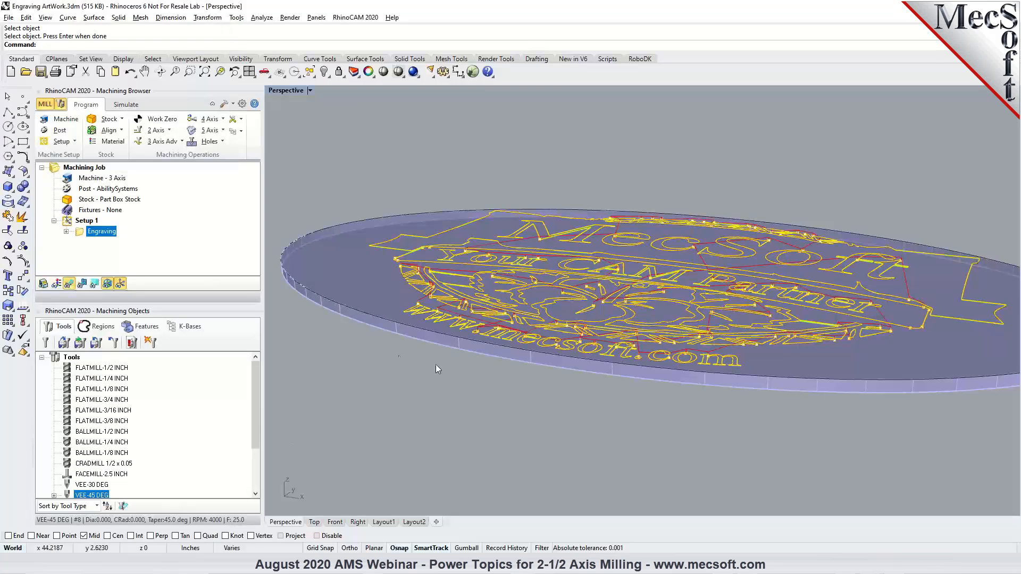
right_click_drag(436, 365, 441, 378)
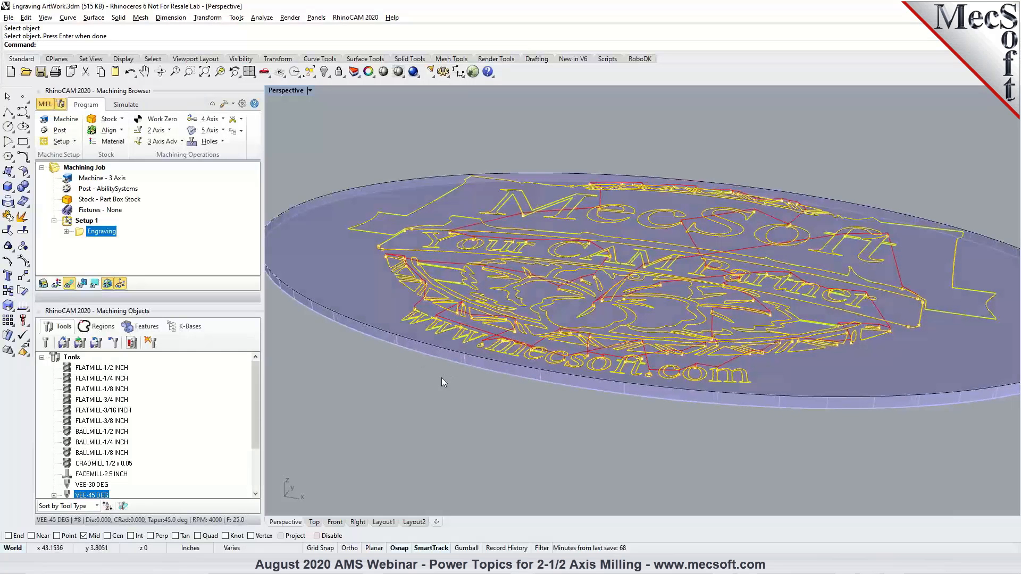
Step: Play the material removal simulation of the engraving on the box stock at the highest simulation speed
left_click(127, 105)
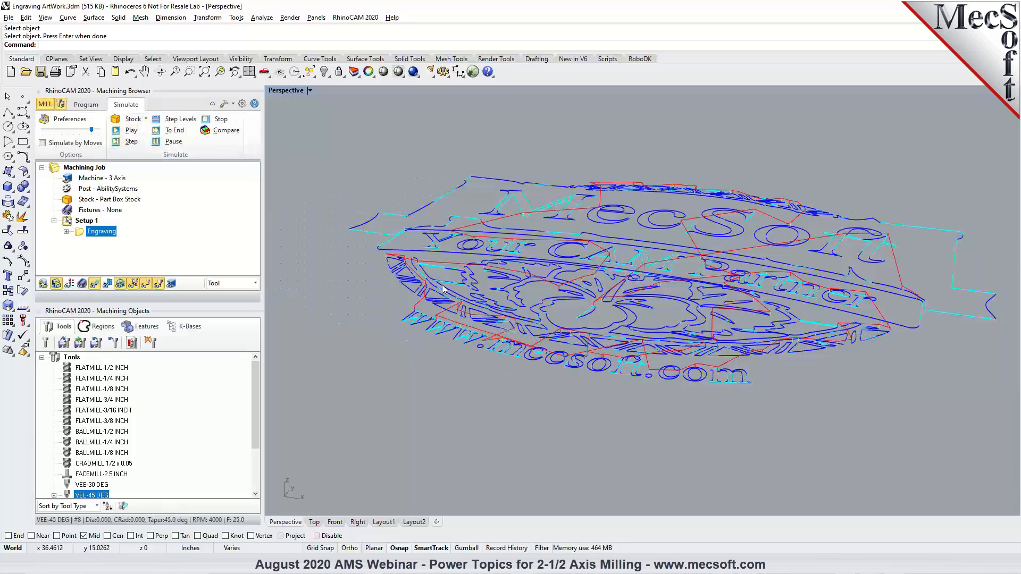
left_click(120, 132)
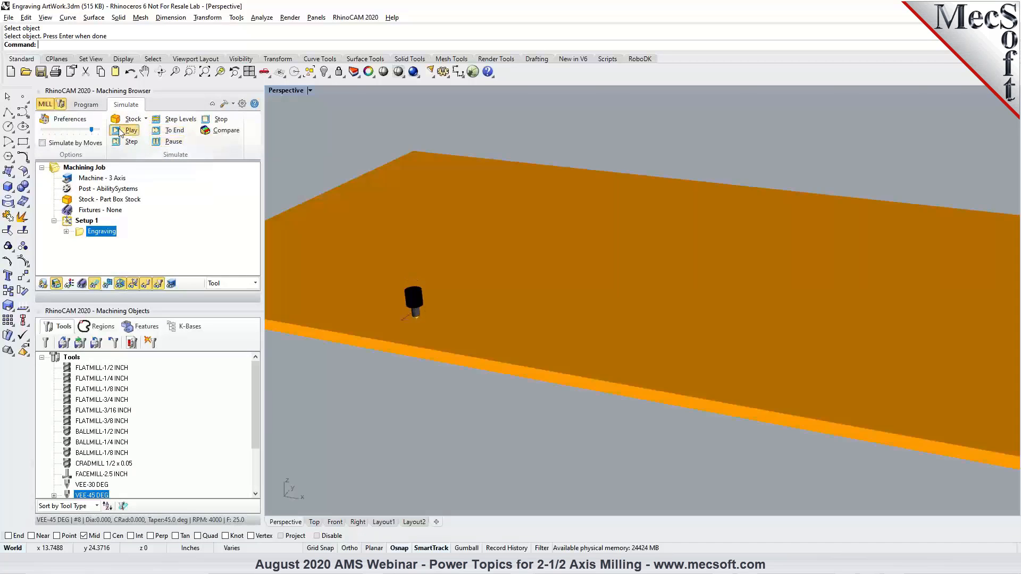
right_click_drag(480, 364, 543, 398)
left_click_drag(91, 131, 99, 132)
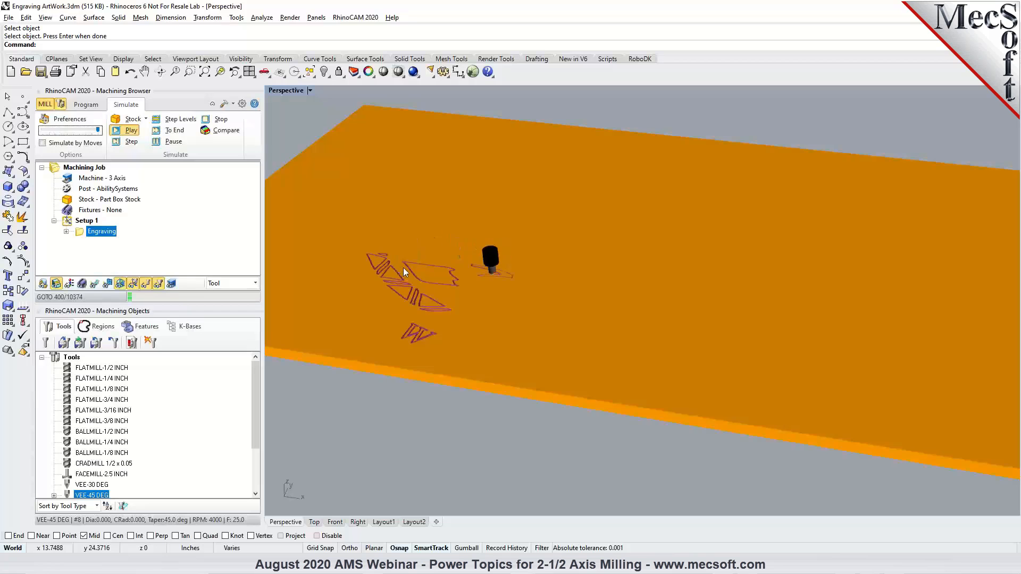
scroll(527, 281, "up", 2)
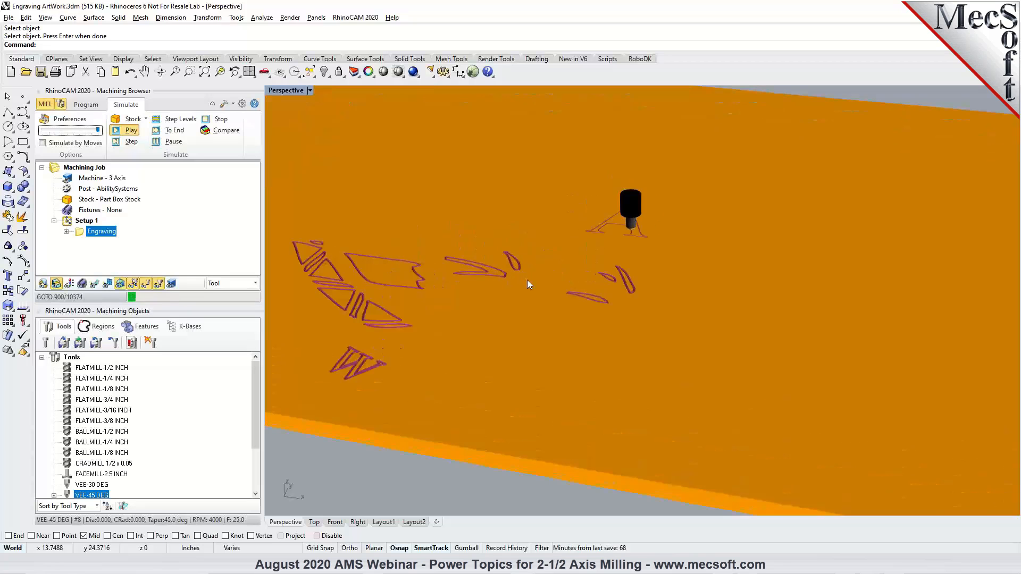
scroll(527, 279, "down", 4)
right_click_drag(534, 304, 551, 315)
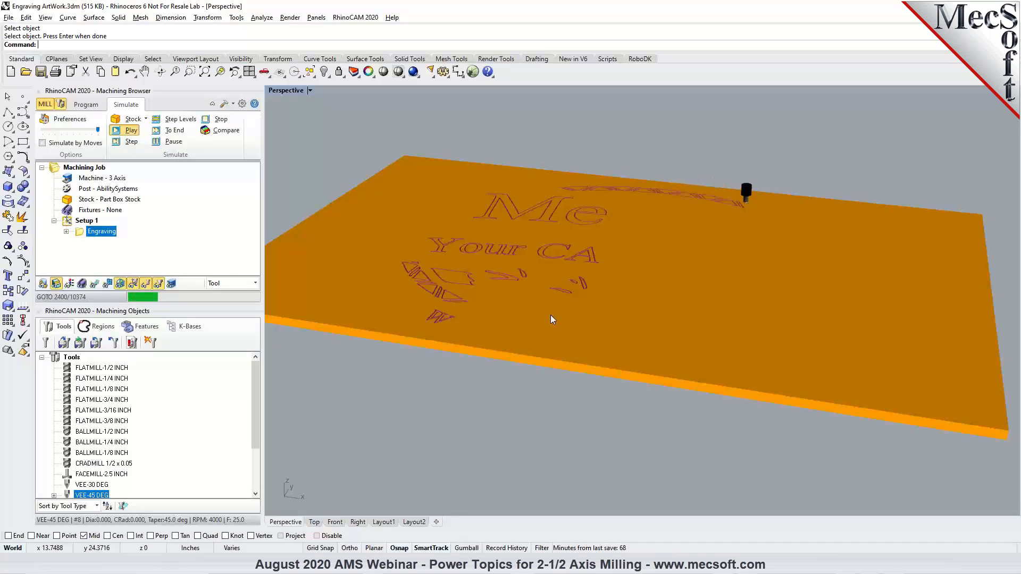
right_click_drag(816, 387, 761, 290)
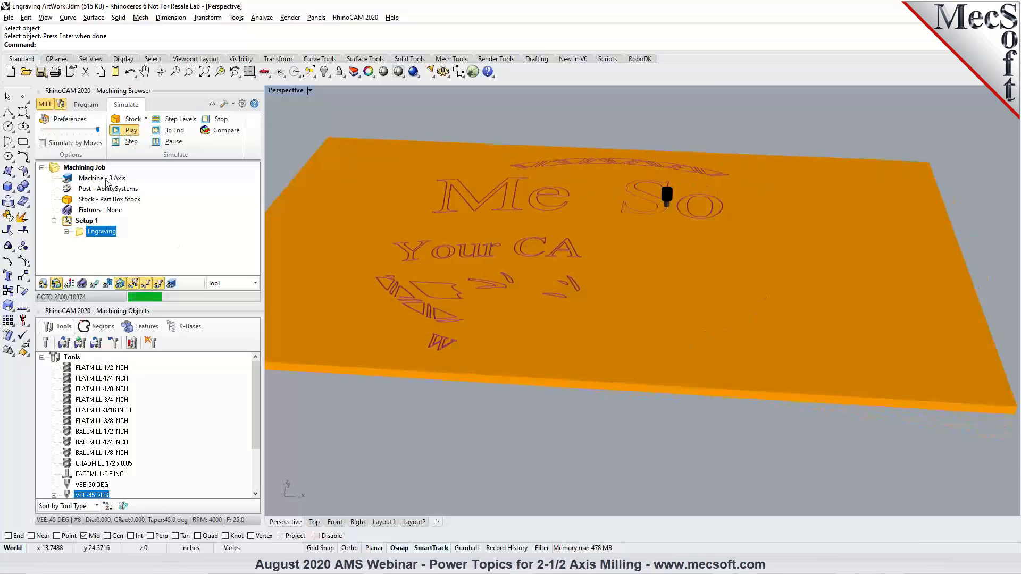
Step: Pause the engraving simulation, run it straight to the end and examine the engraved artwork up close
left_click(157, 142)
left_click(165, 131)
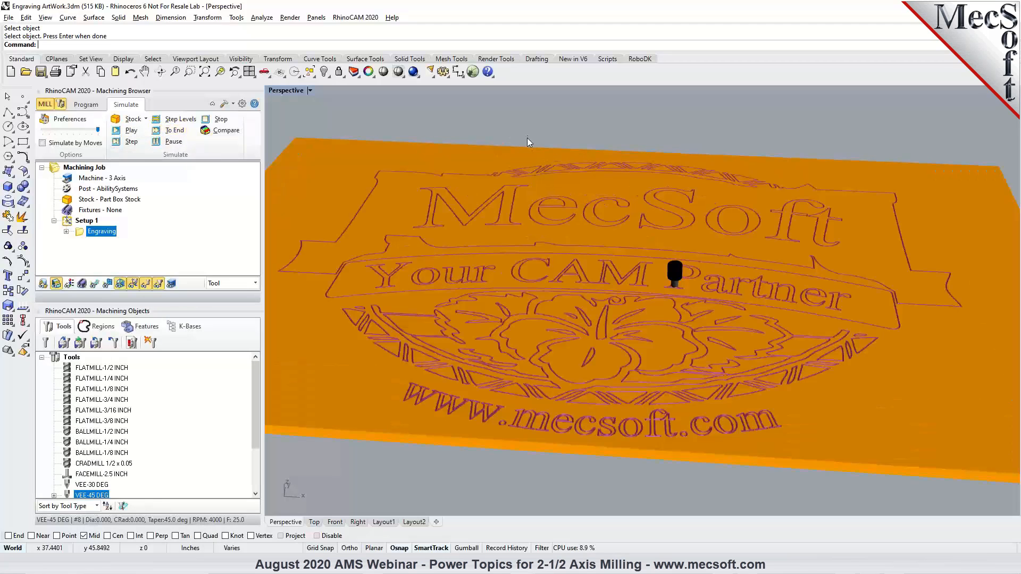
scroll(585, 234, "up", 3)
scroll(700, 290, "up", 5)
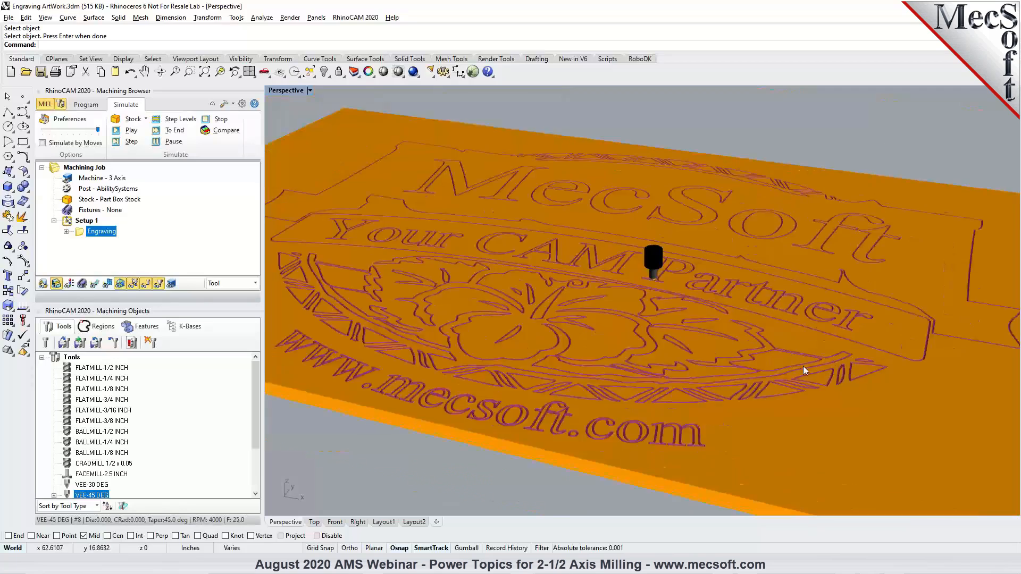
Step: Leave the simulation and display the engraving's transfer moves and cutting passes along with the tool at the letter P
right_click_drag(703, 308, 744, 313)
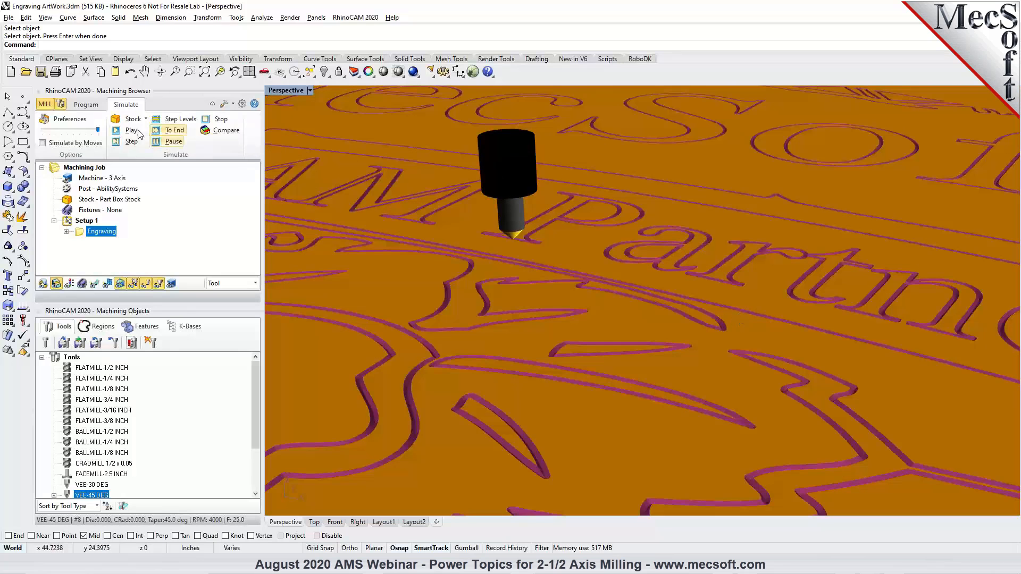
left_click(85, 105)
scroll(512, 242, "up", 4)
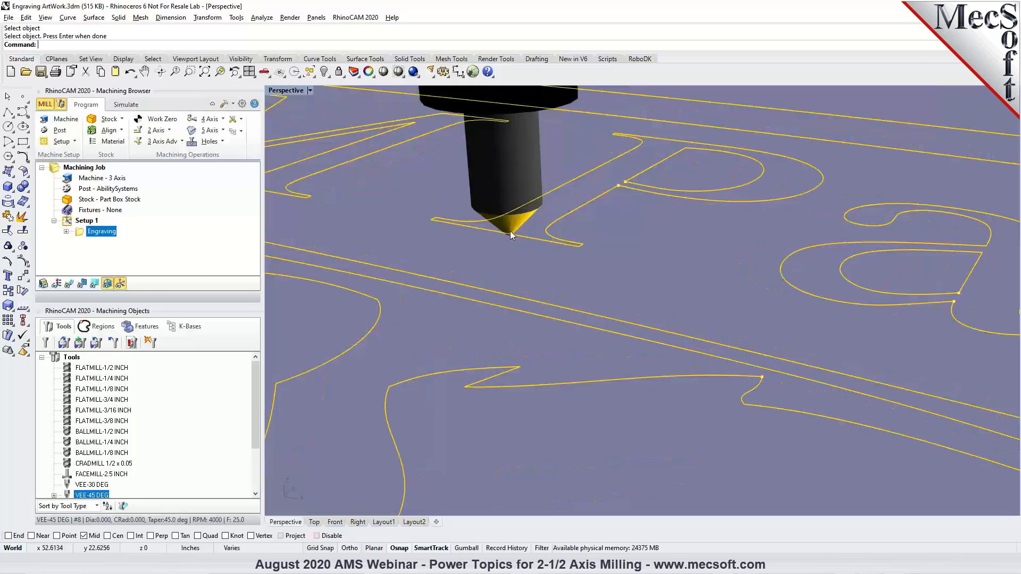
right_click_drag(533, 246, 558, 249)
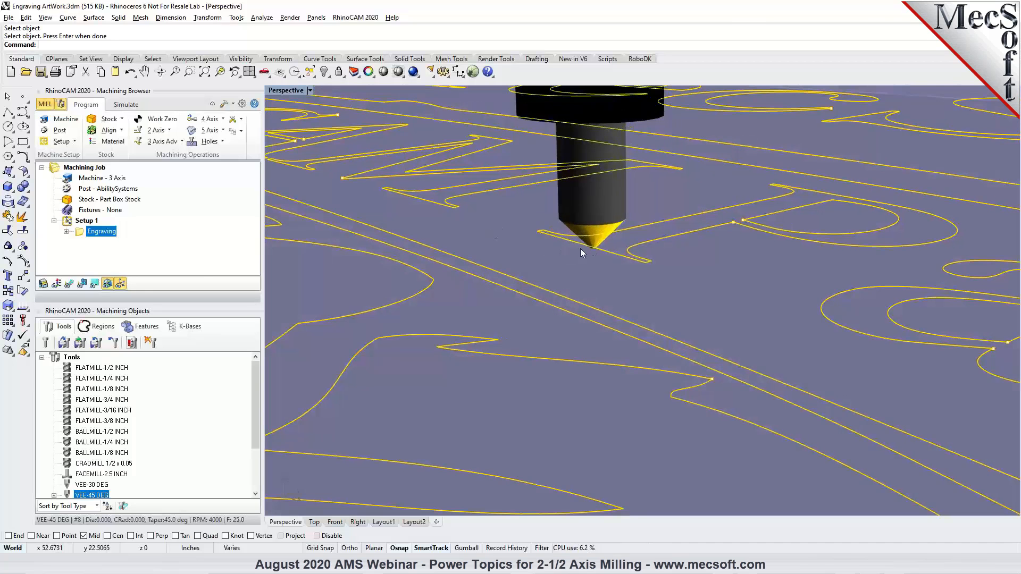
left_click(69, 284)
scroll(575, 257, "up", 1)
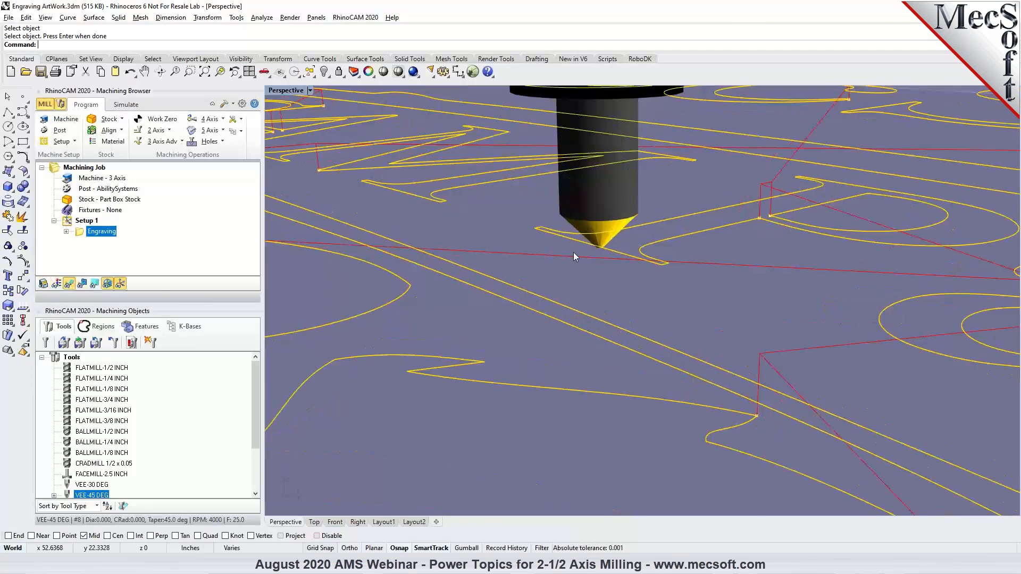
scroll(575, 257, "up", 1)
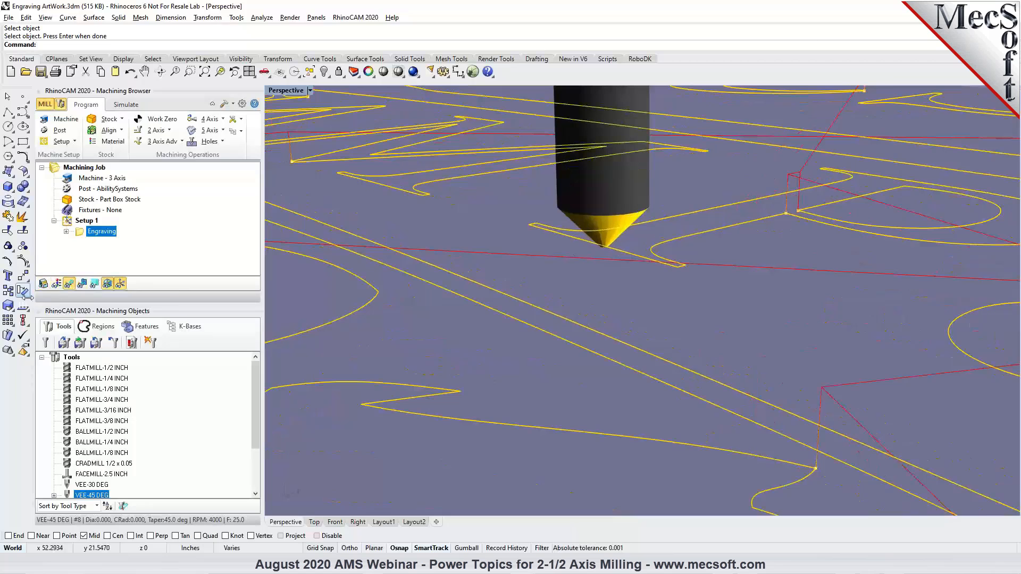
left_click(81, 283)
right_click_drag(537, 281, 617, 253)
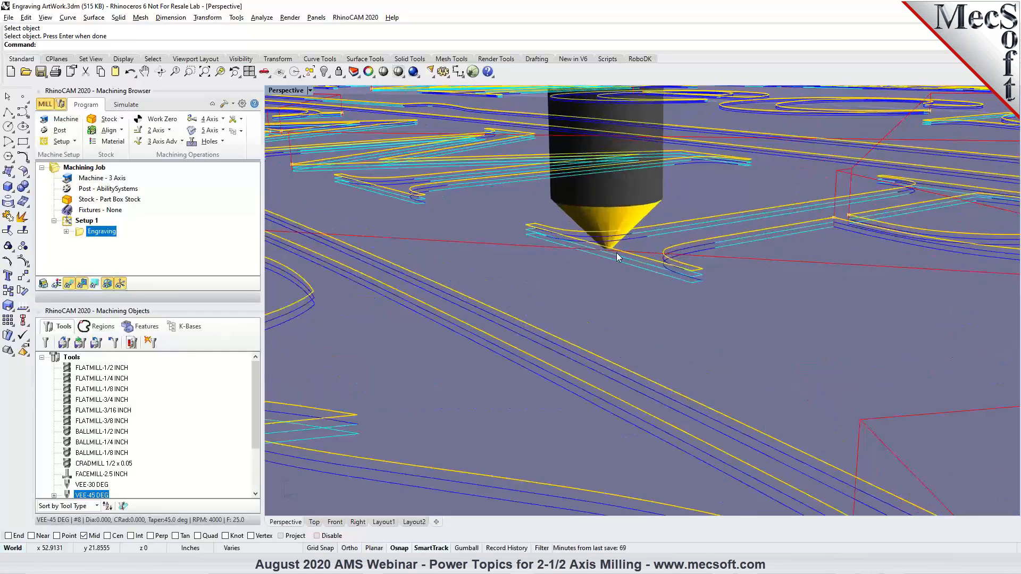
scroll(616, 253, "up", 1)
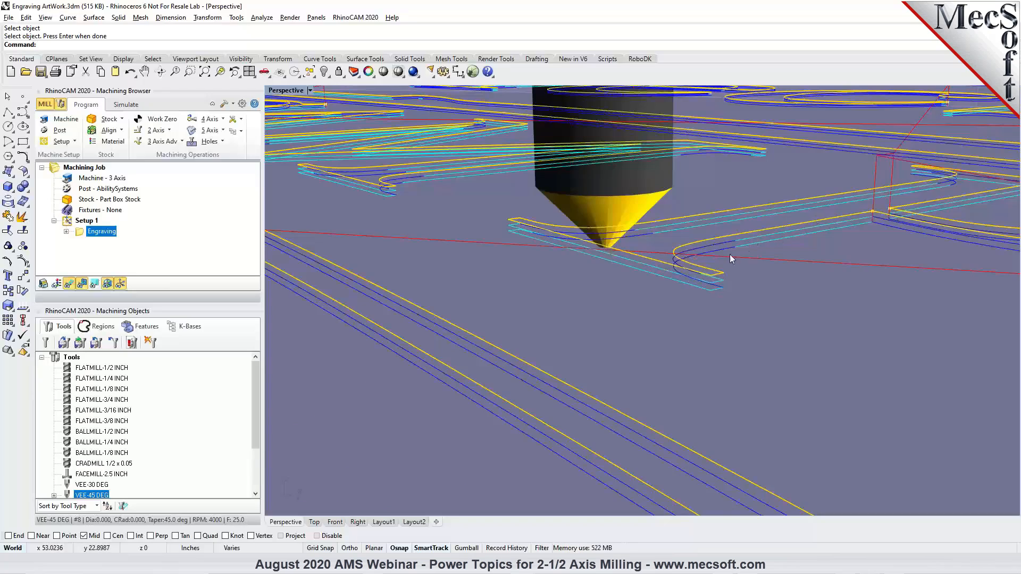
Step: Examine the engraving toolpath from several angles, comparing the cut levels, the V-tool tip and the transfer moves around the lettering
scroll(729, 255, "down", 5)
right_click_drag(718, 262, 790, 324)
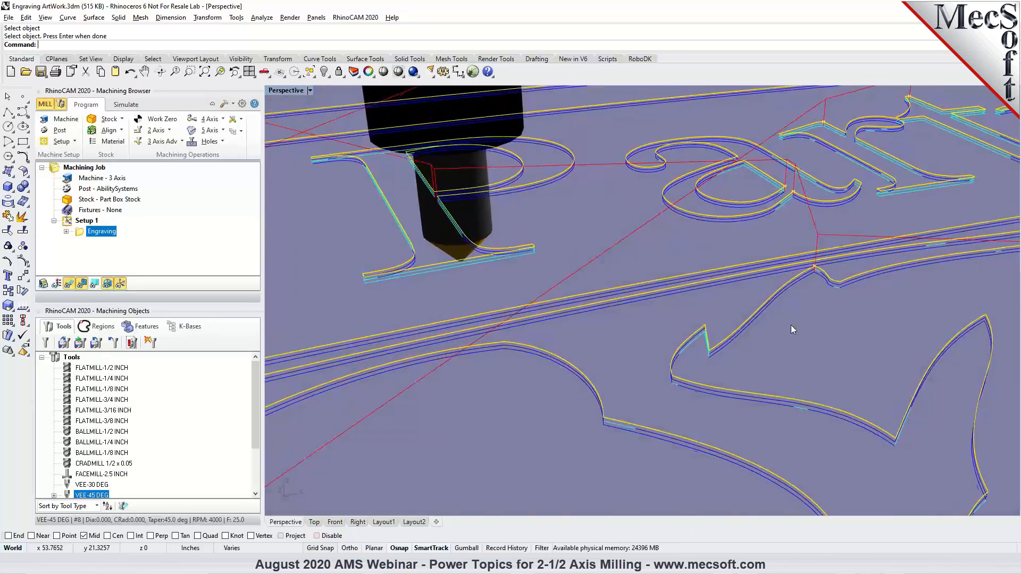
scroll(790, 324, "down", 5)
scroll(568, 280, "down", 3)
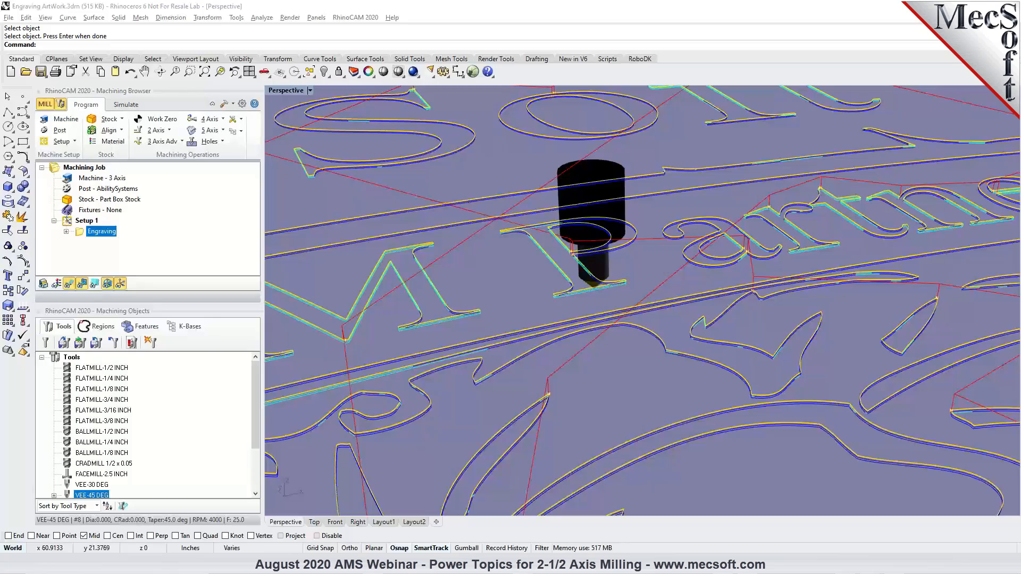
right_click_drag(767, 281, 530, 299)
scroll(689, 292, "up", 6)
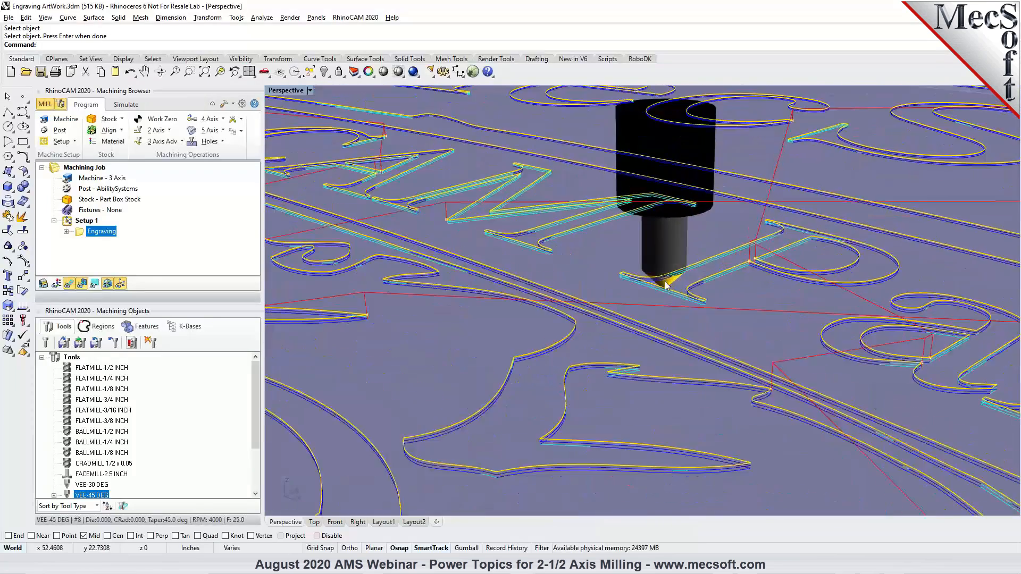
right_click_drag(676, 307, 635, 305)
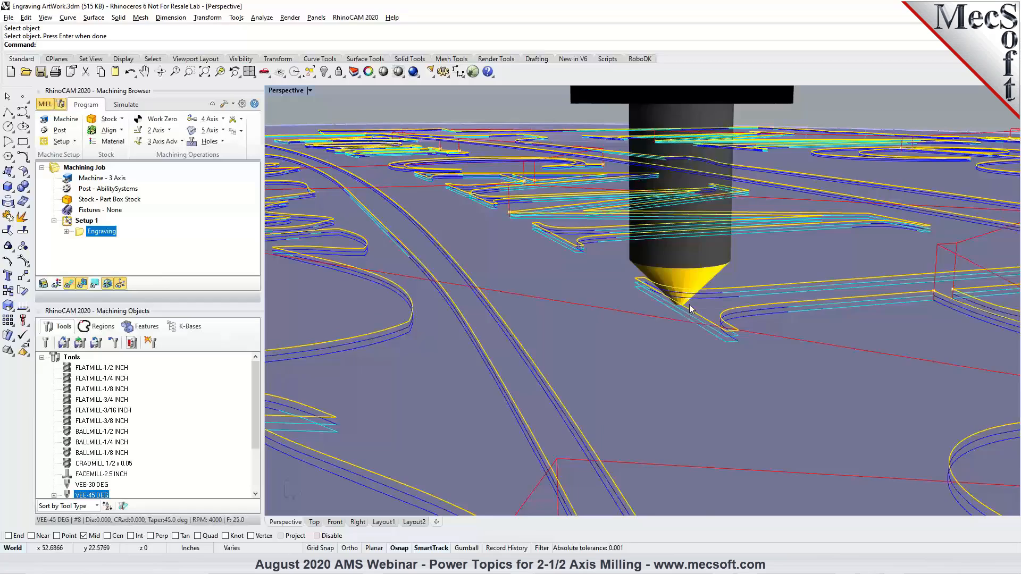
scroll(681, 318, "down", 3)
right_click_drag(677, 321, 723, 341)
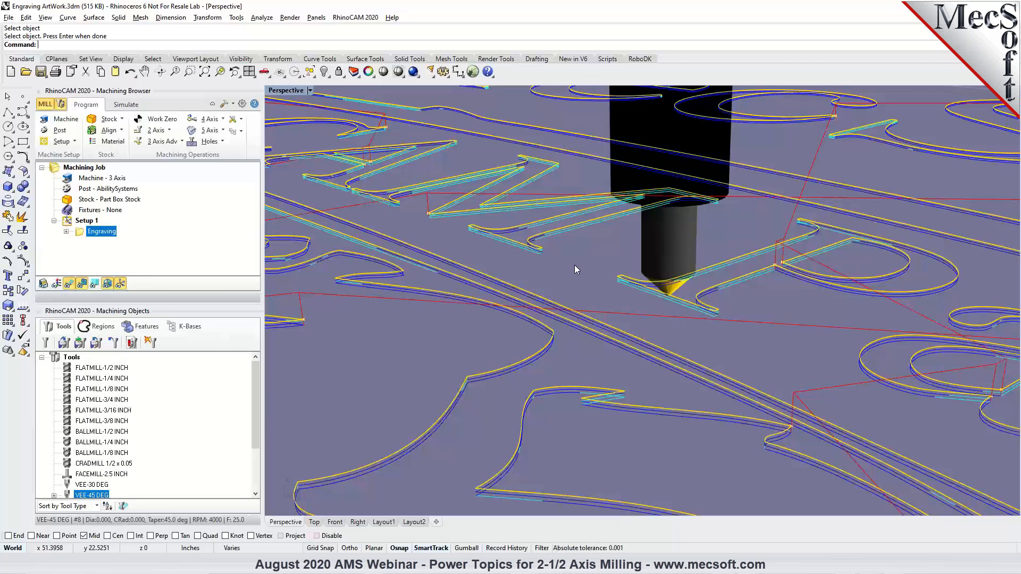
scroll(574, 264, "down", 2)
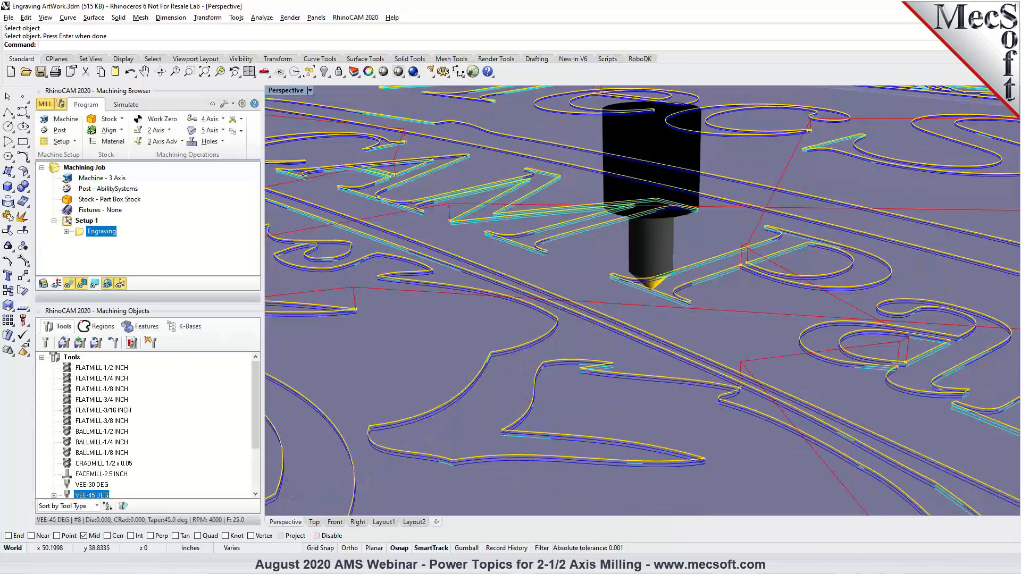
scroll(637, 292, "up", 2)
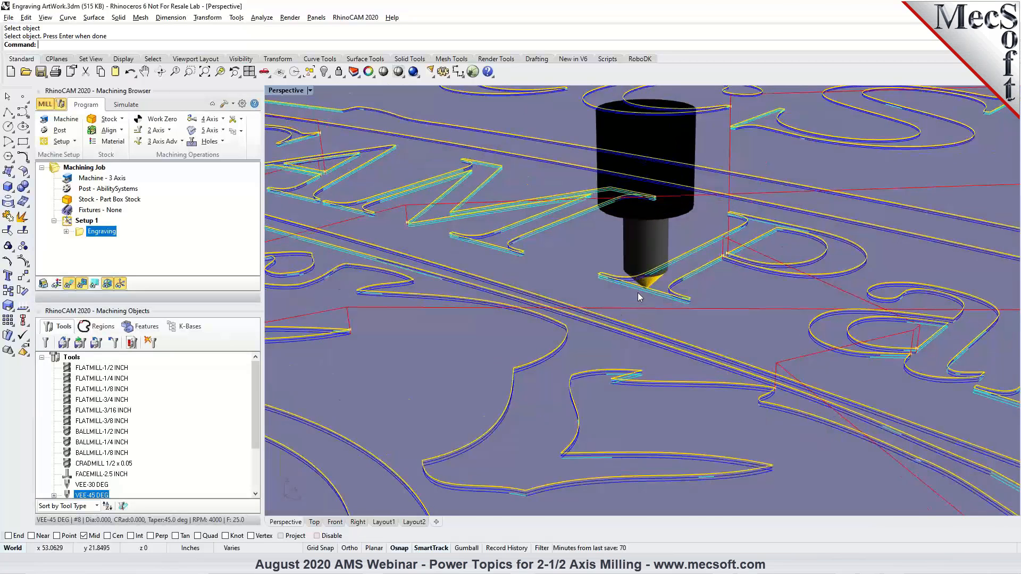
scroll(633, 297, "down", 1)
scroll(630, 290, "down", 4)
right_click_drag(631, 290, 654, 291)
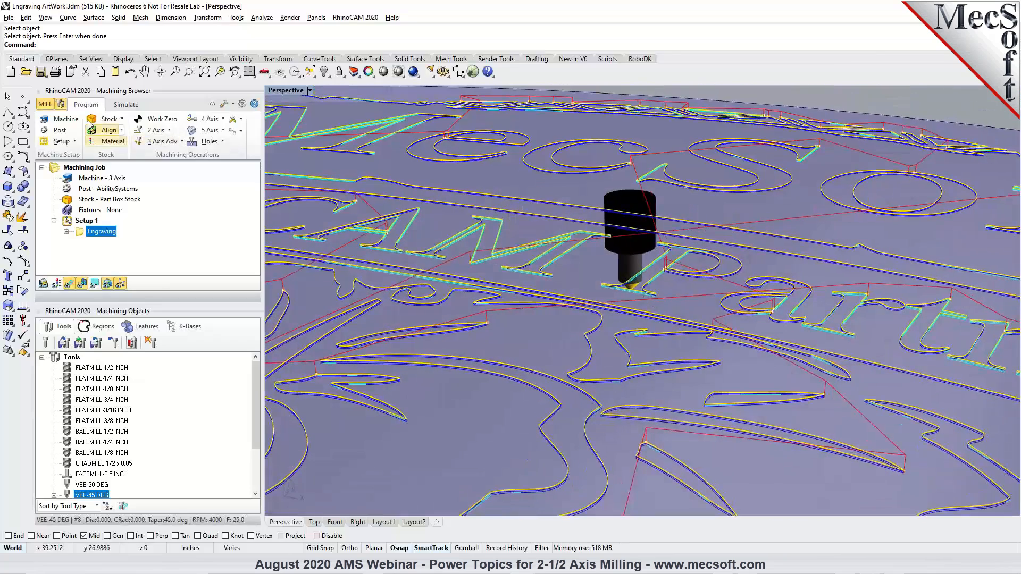
Step: Open Engraving.3dm without saving the current artwork file, and view the curved part with its MecSoft lettering from several angles
left_click(26, 71)
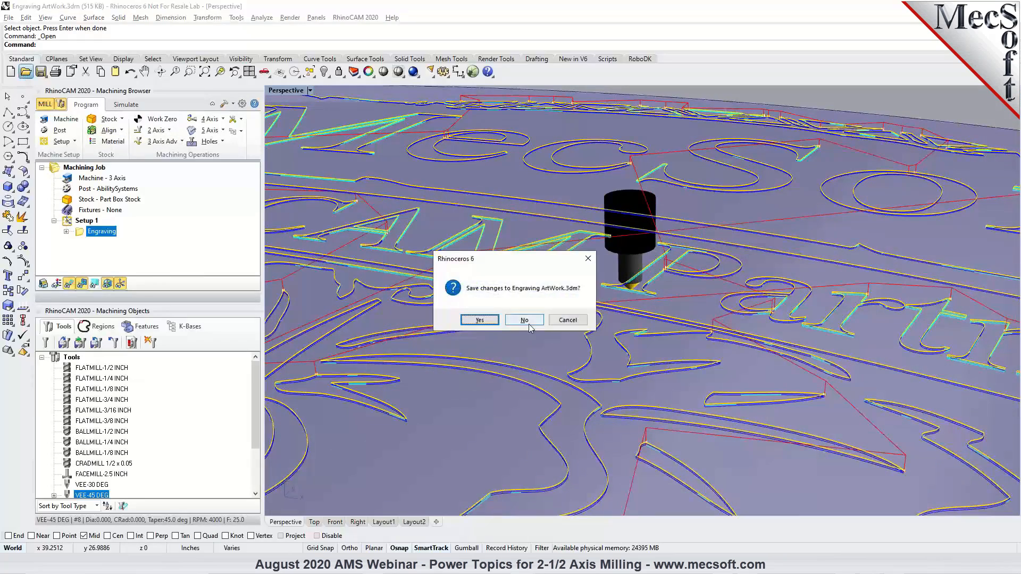
left_click(529, 323)
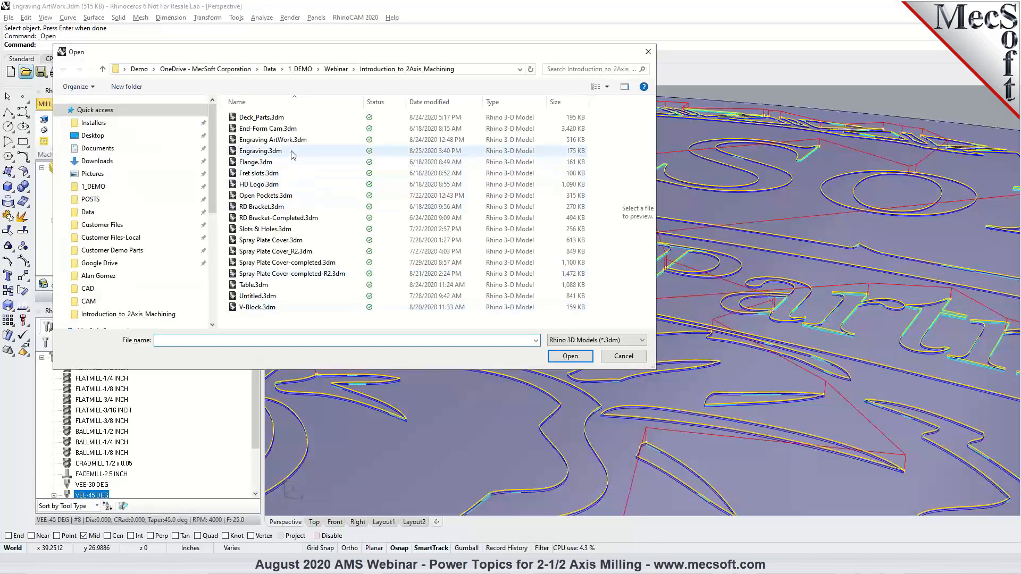
left_click(292, 151)
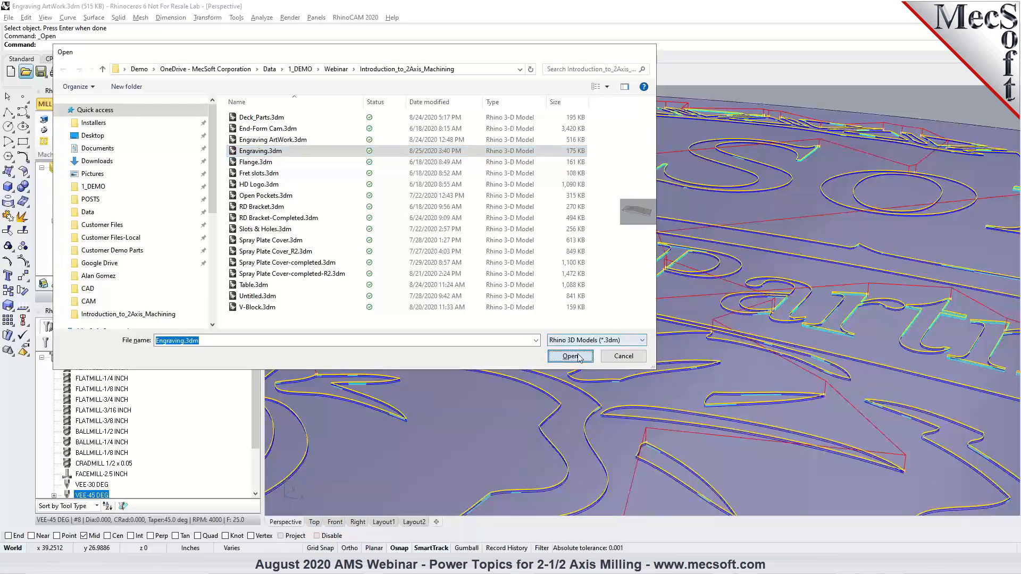
left_click(569, 355)
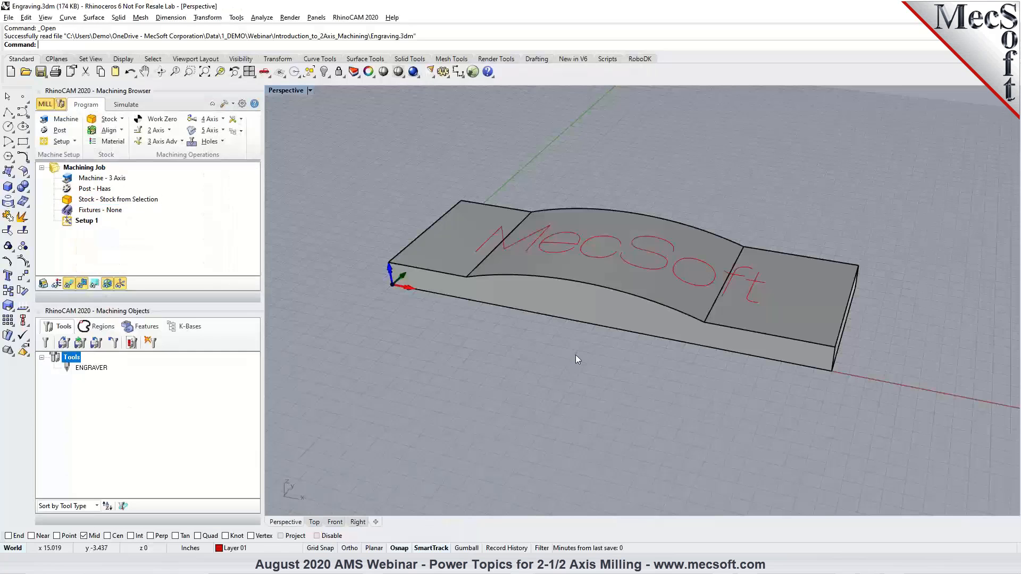
right_click_drag(570, 353, 657, 329)
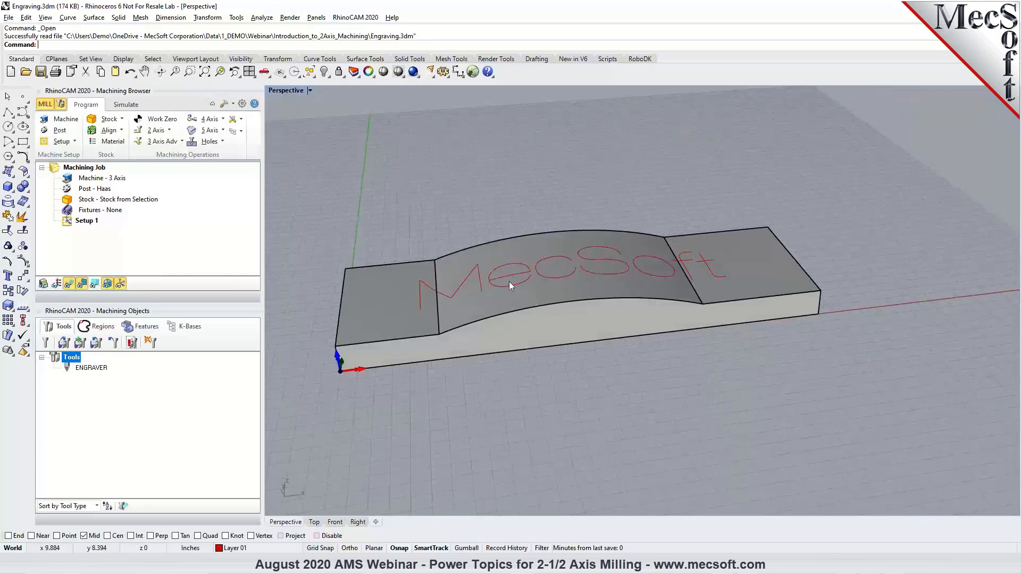
right_click_drag(529, 288, 455, 302)
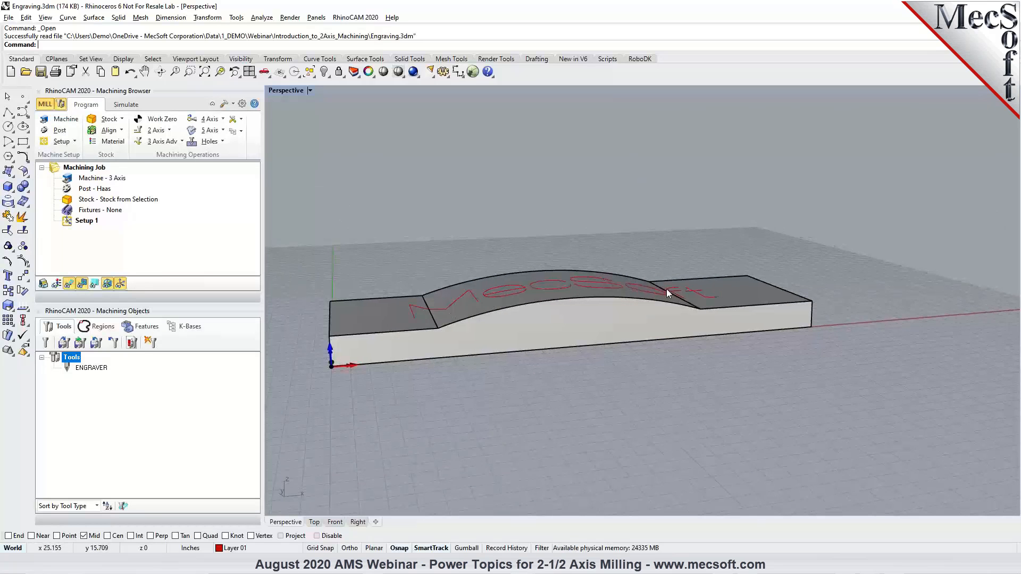
right_click_drag(716, 301, 660, 317)
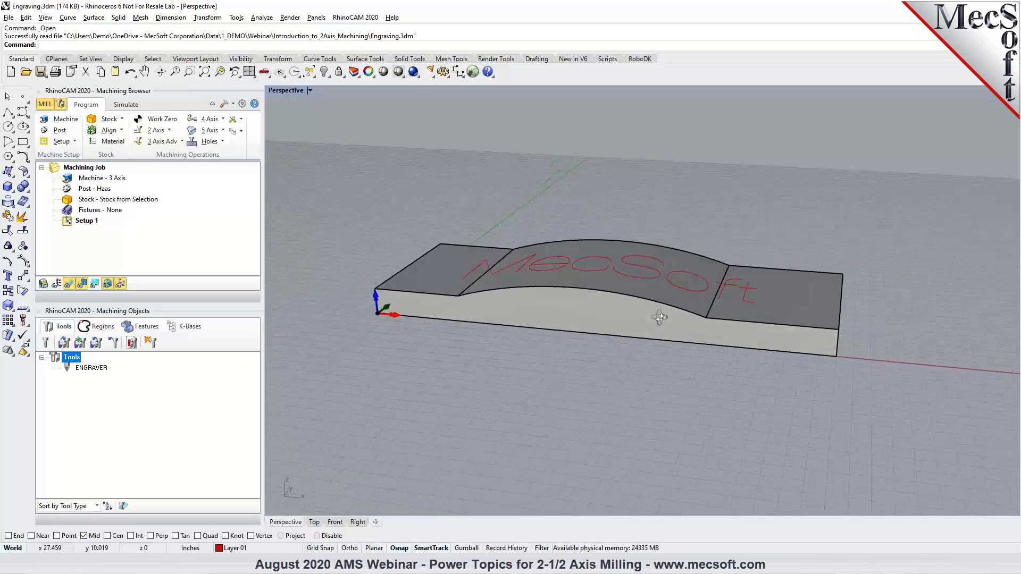
Step: Create a 2 Axis Engraving operation and select all red MecSoft lettering curves by colour as its machining regions
left_click(169, 131)
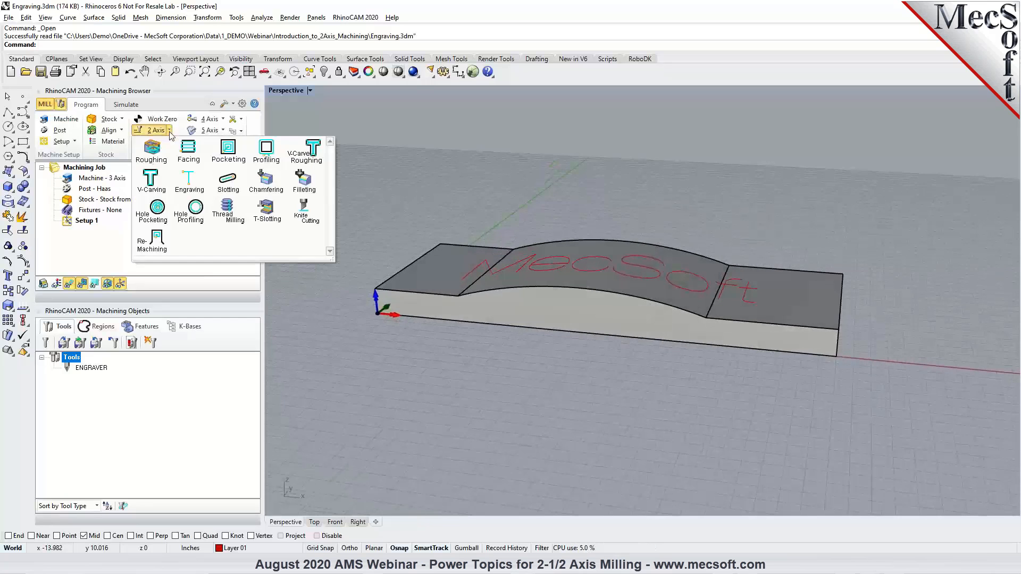
left_click(194, 179)
left_click(120, 343)
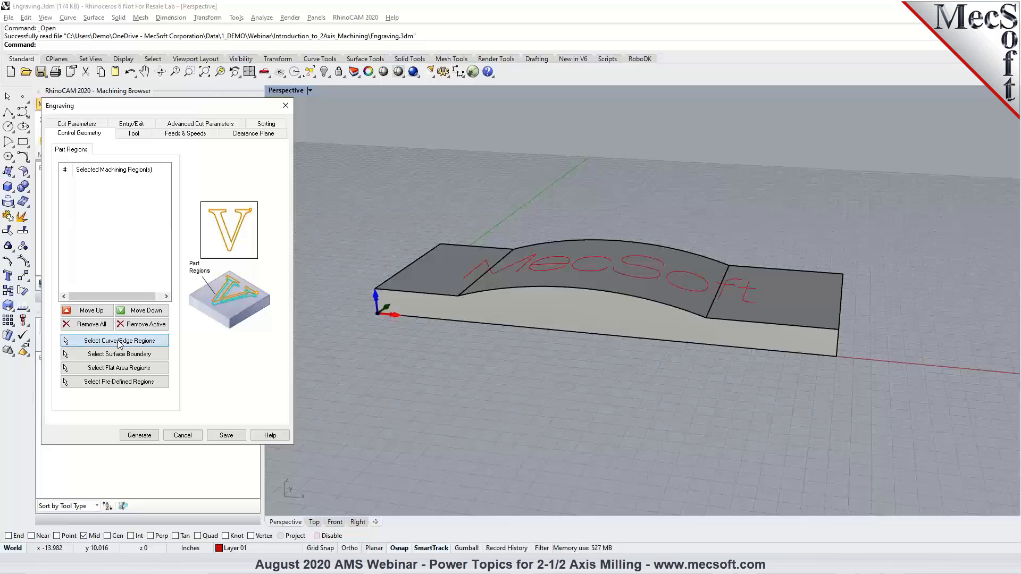
left_click(149, 61)
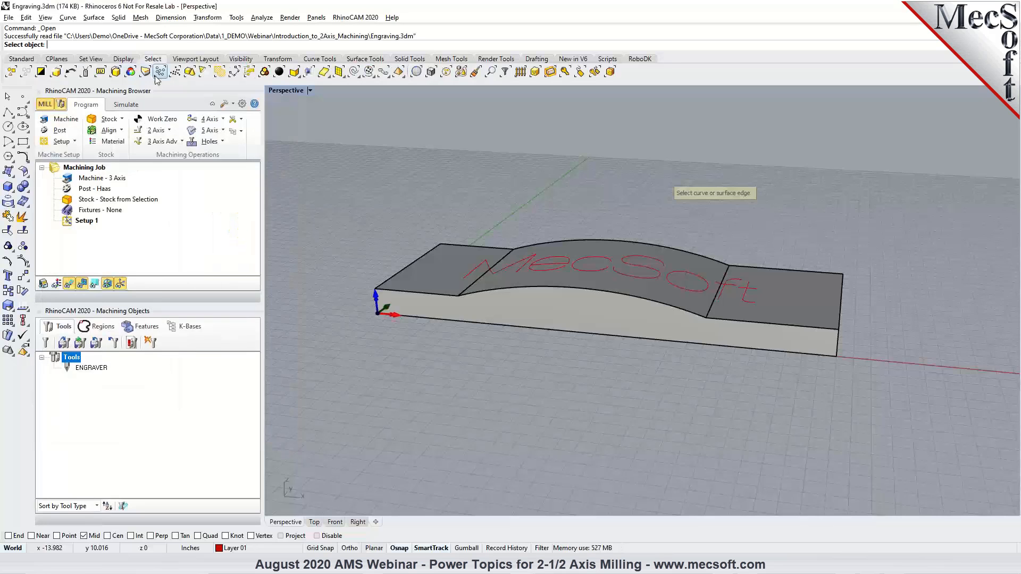
left_click(131, 71)
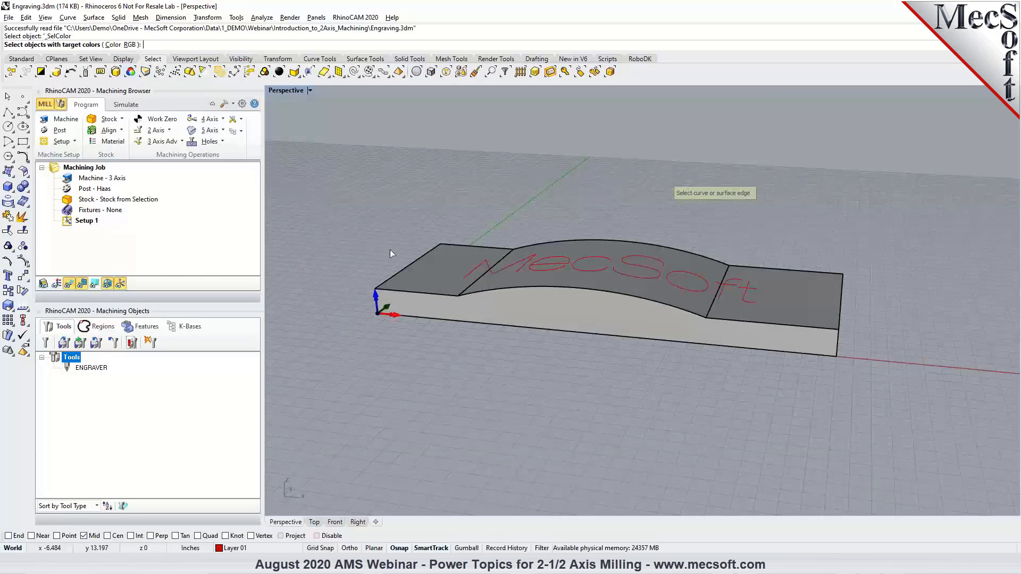
left_click(470, 275)
key("Return")
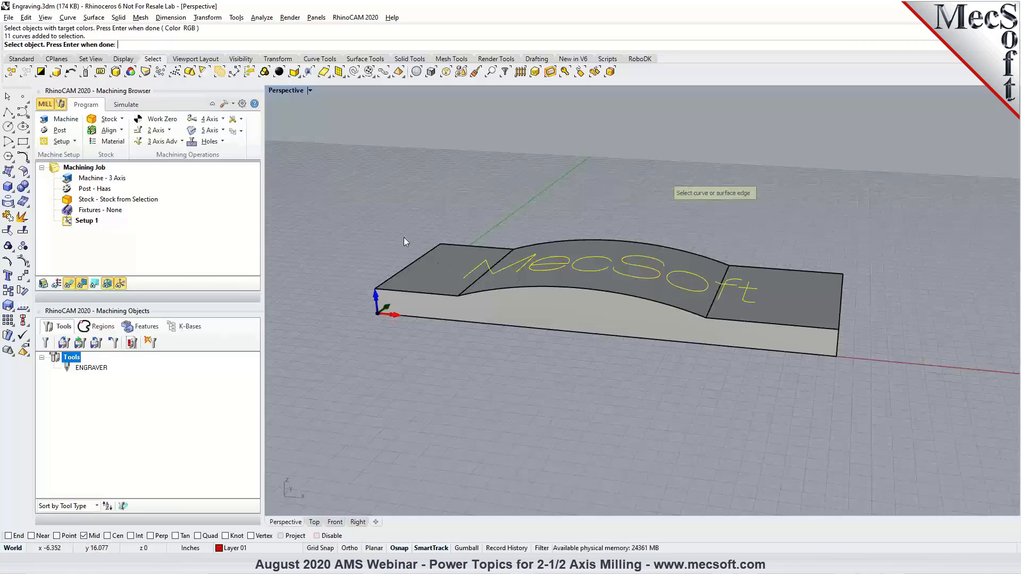
key("Return")
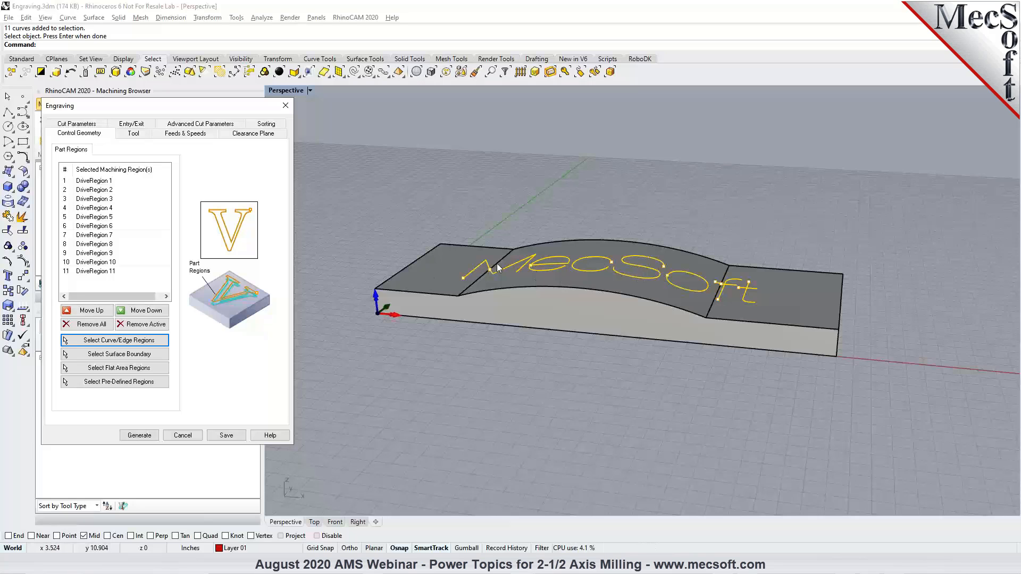
Step: Set the total cut depth and rough depth to 0.05 for the ENGRAVER tool, and generate the engraving toolpath on the curved part
left_click(134, 134)
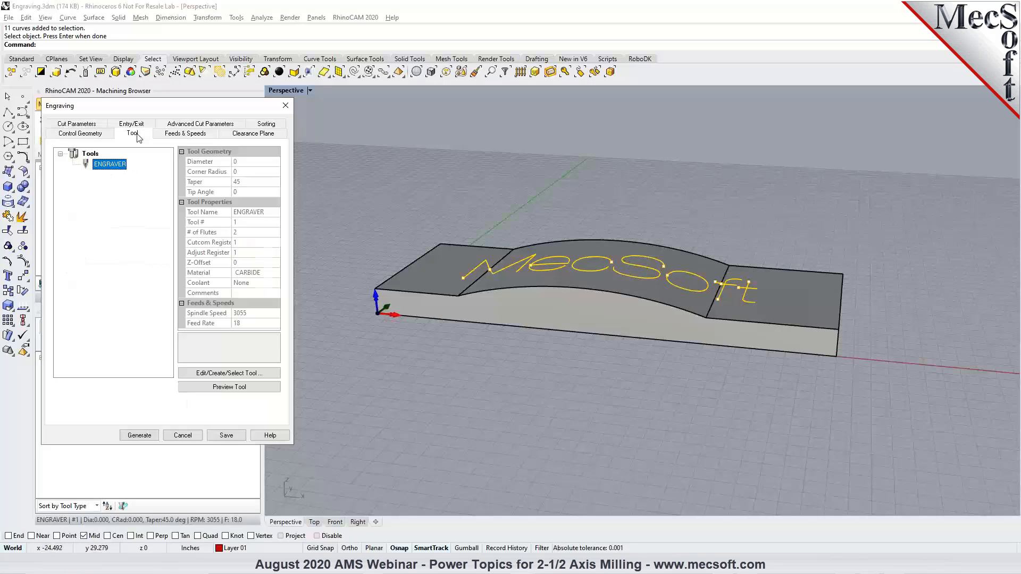
mouse_move(674, 264)
right_mouse_down()
mouse_move(672, 212)
mouse_move(669, 272)
right_mouse_up()
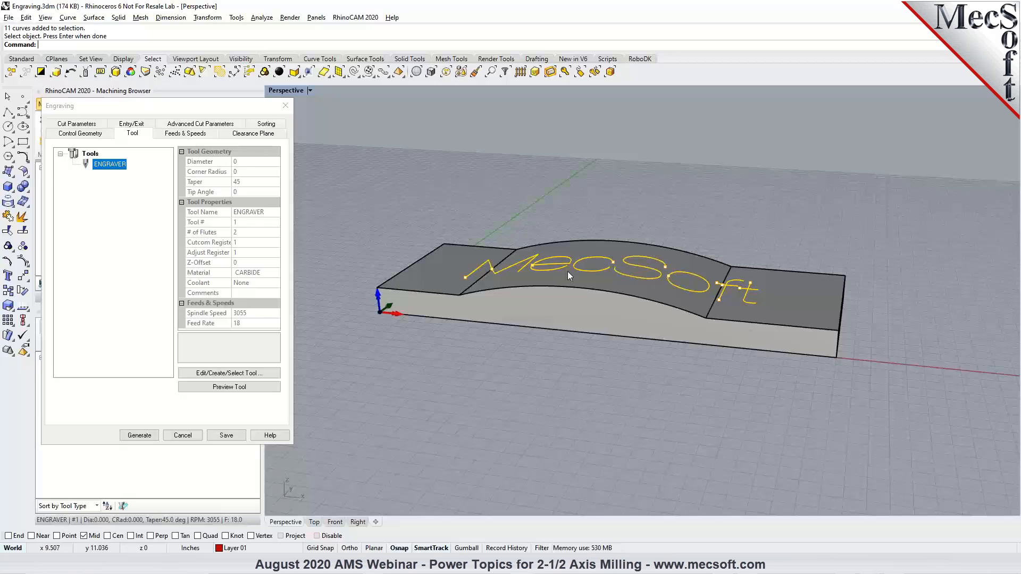
left_click(96, 127)
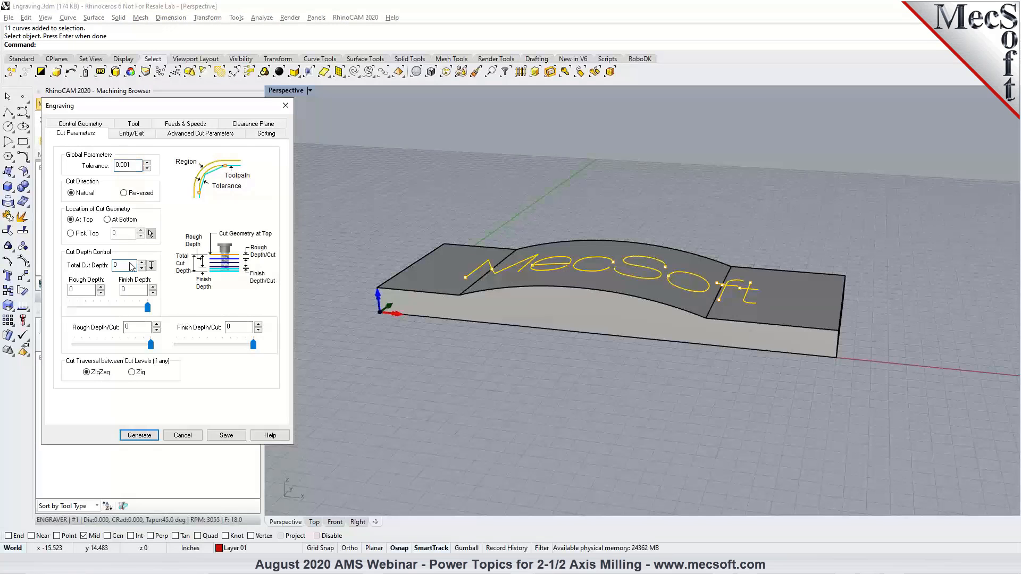
type("5")
left_click(152, 265)
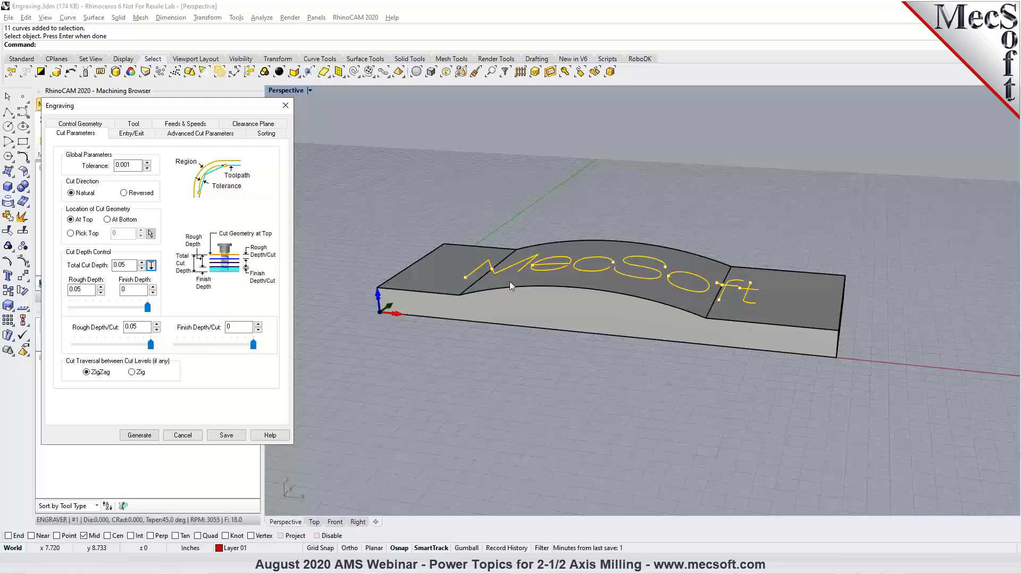
right_click_drag(656, 290, 610, 265)
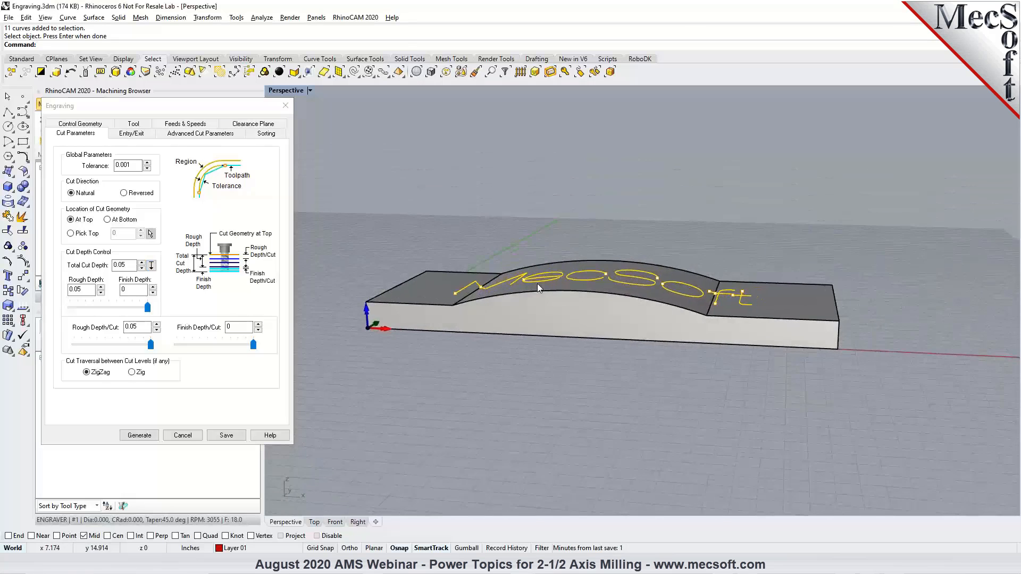
left_click(141, 434)
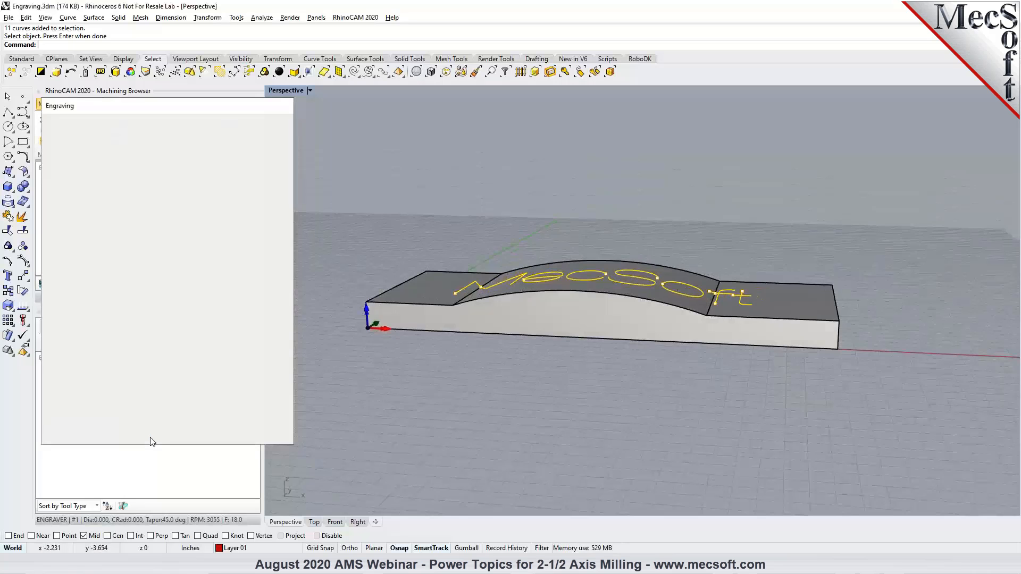
scroll(534, 292, "up", 8)
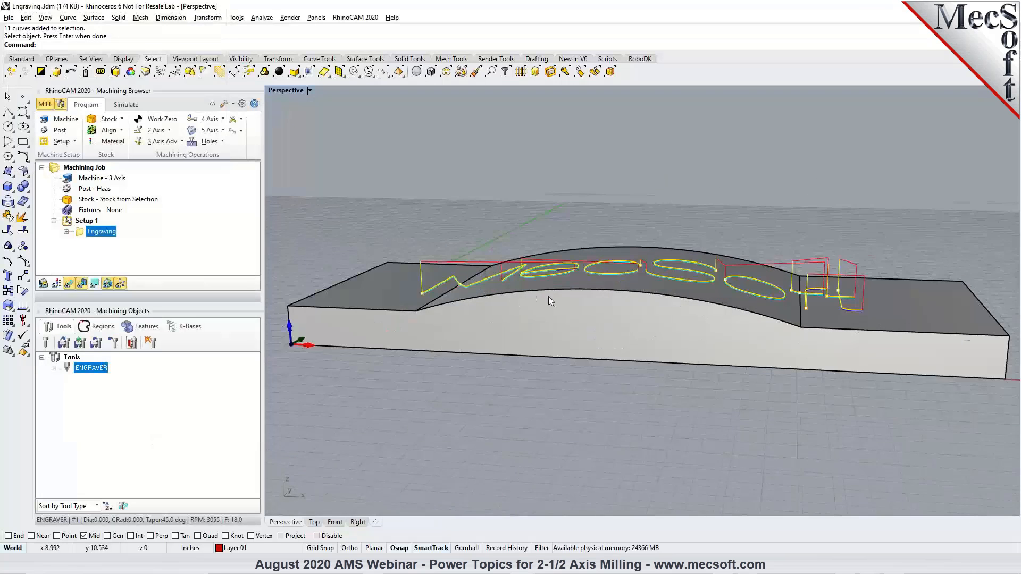
Step: Inspect the engraving toolpath on the curved part, simulate it, and view the cut MecSoft lettering up close
right_click_drag(494, 250, 482, 244)
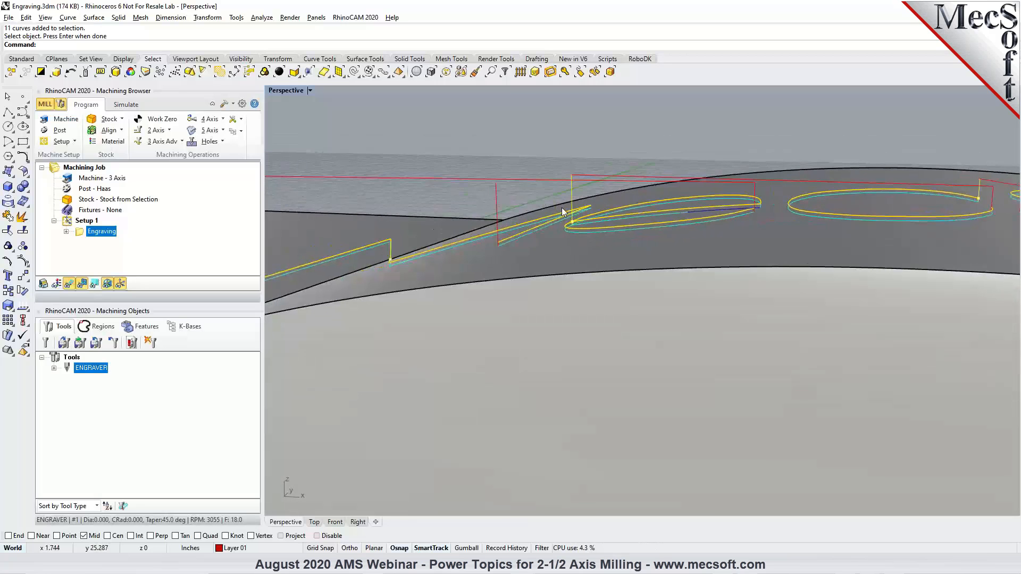
right_click_drag(647, 228, 786, 259)
right_click_drag(641, 249, 580, 266)
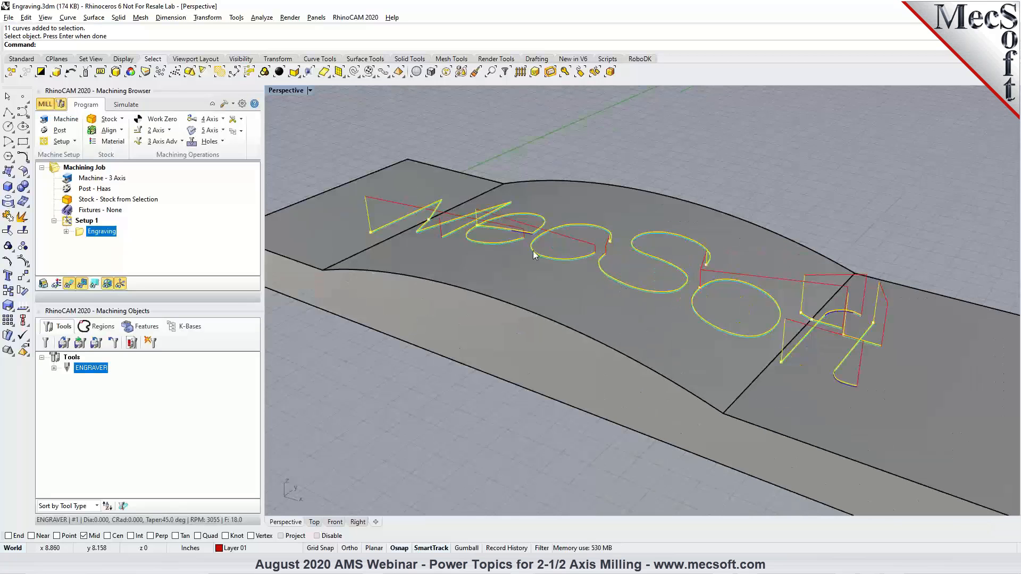
left_click(126, 105)
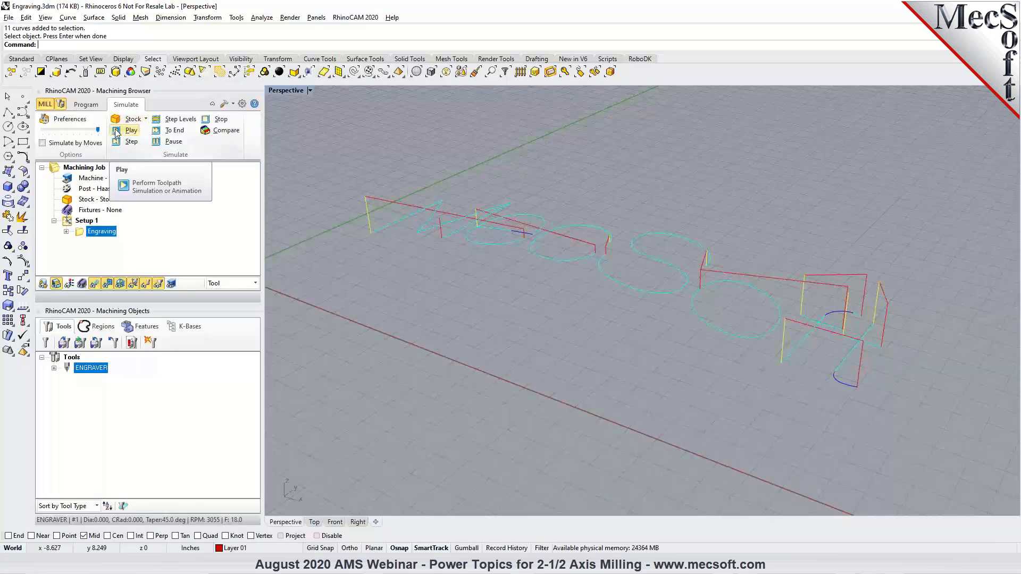
left_click(117, 132)
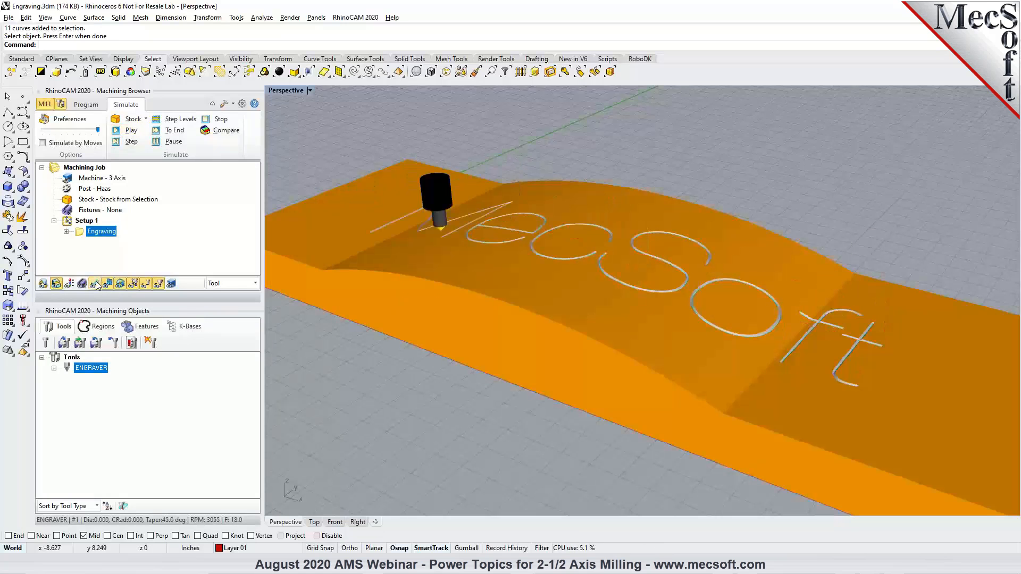
right_click_drag(717, 315, 562, 351)
scroll(471, 377, "up", 6)
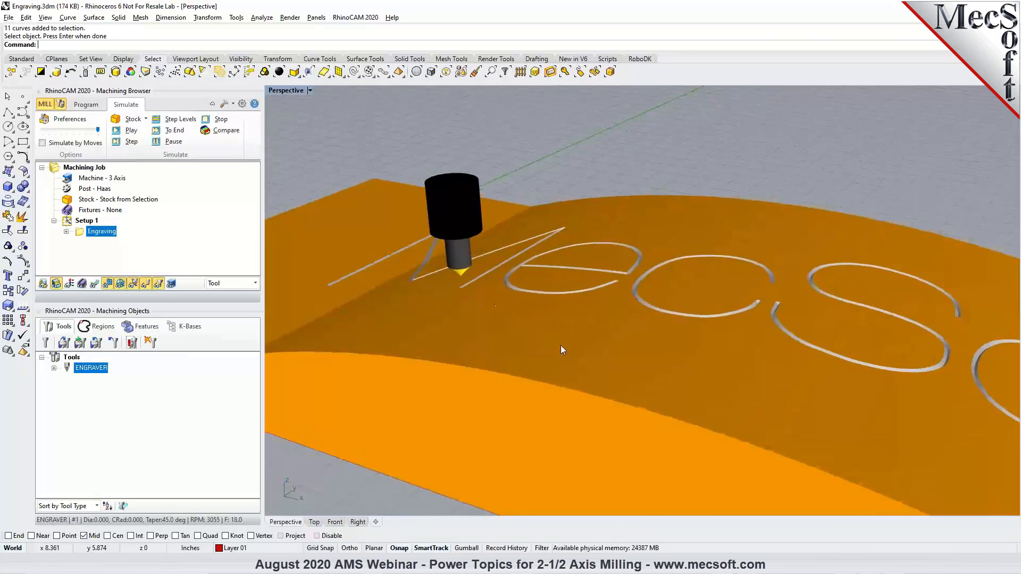
Step: Open Fret slots.3dm without saving the changes to Engraving.3dm, and view the fret board with its red slot curves
left_click(80, 105)
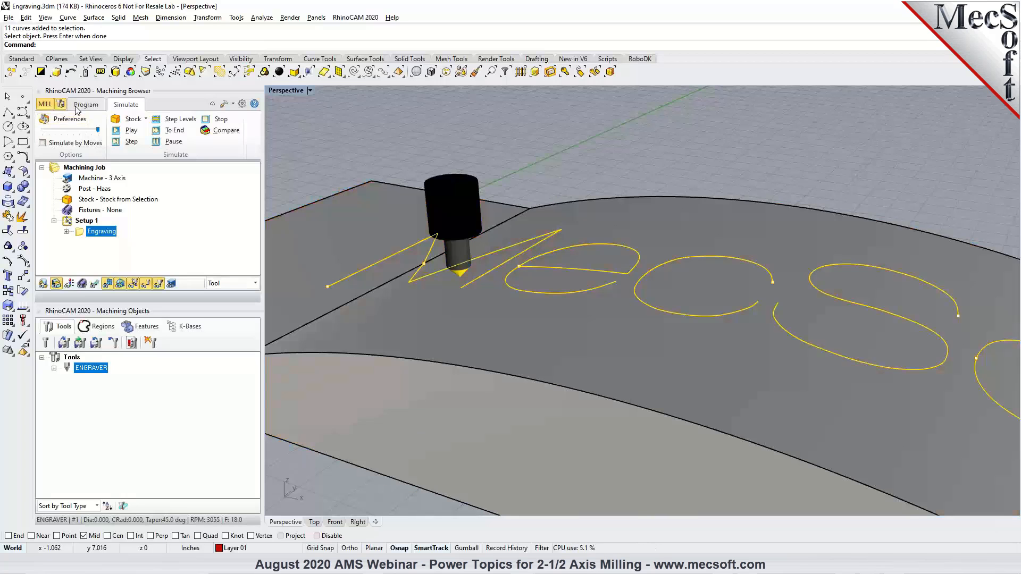
left_click(19, 59)
left_click(25, 71)
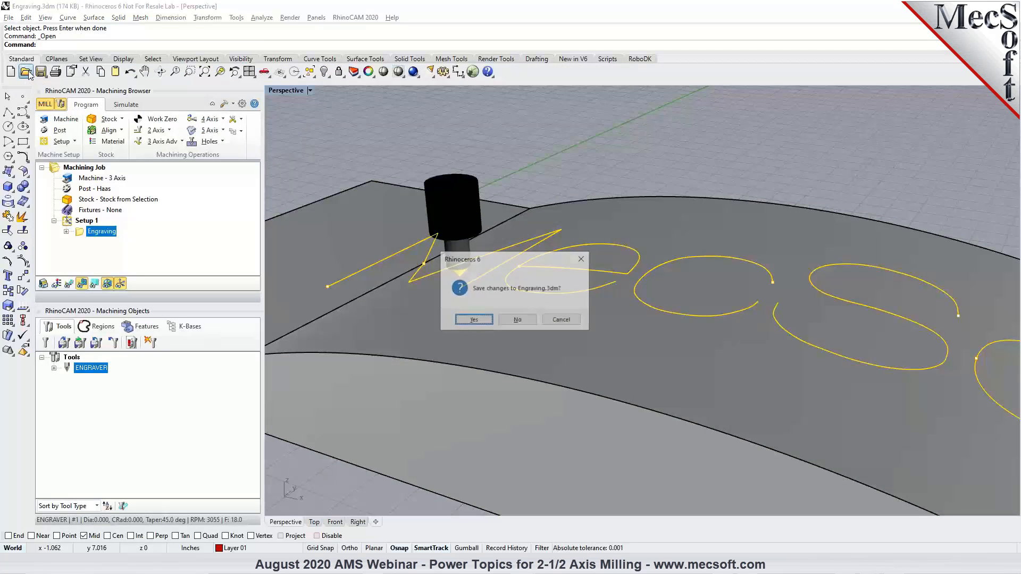
left_click(524, 320)
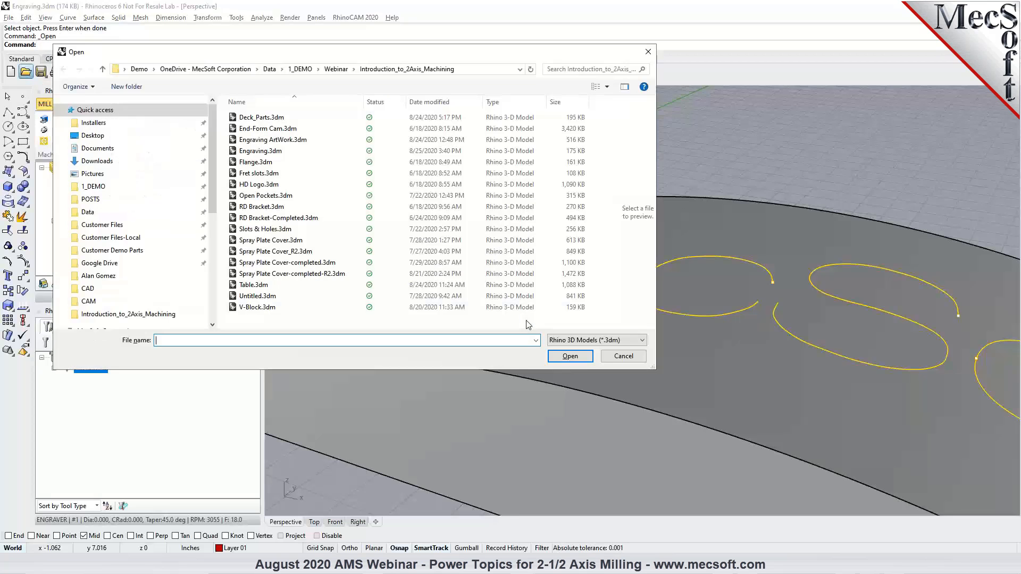
left_click(318, 173)
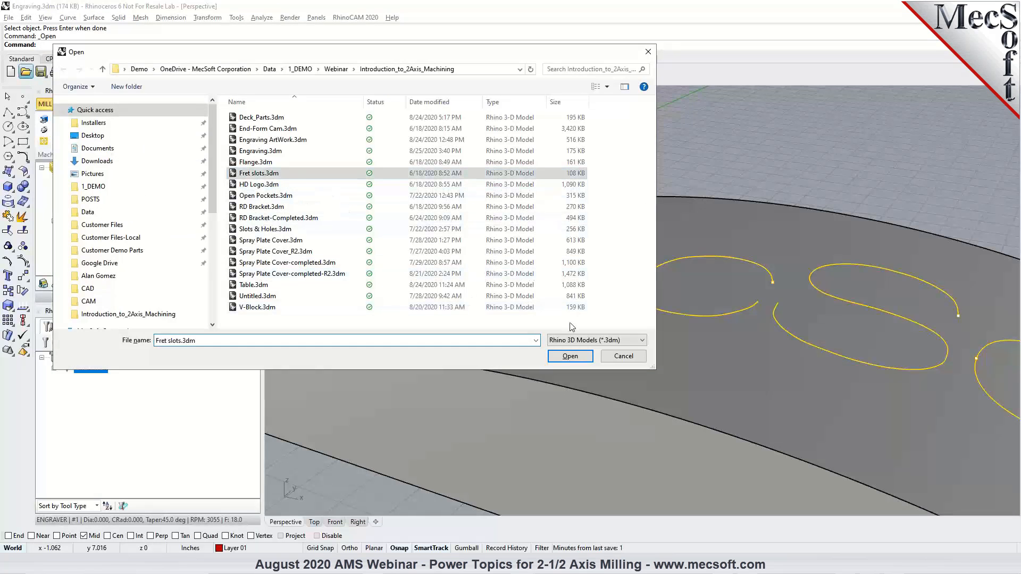
left_click(581, 357)
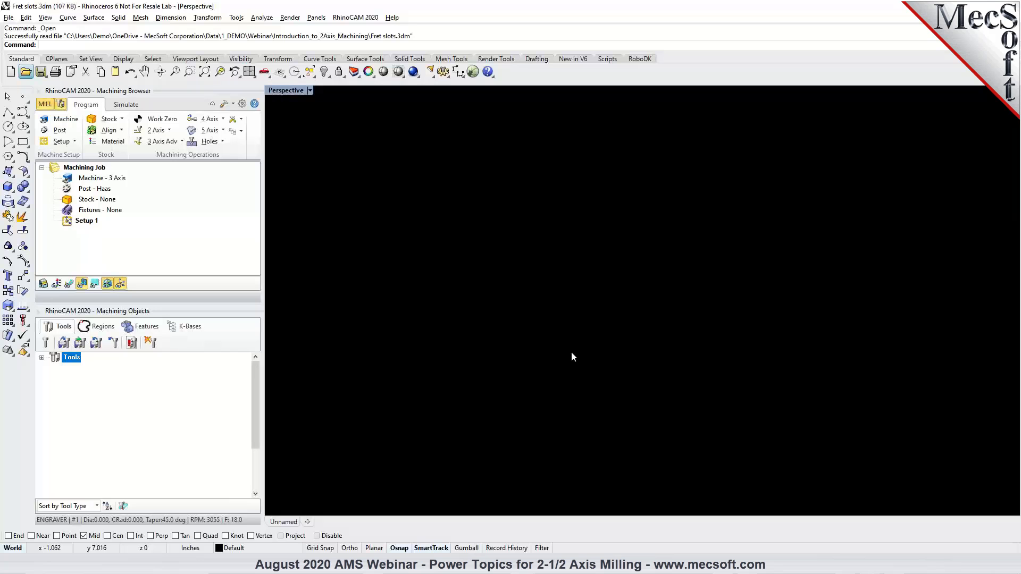
scroll(425, 275, "up", 3)
scroll(520, 355, "up", 1)
scroll(520, 355, "down", 2)
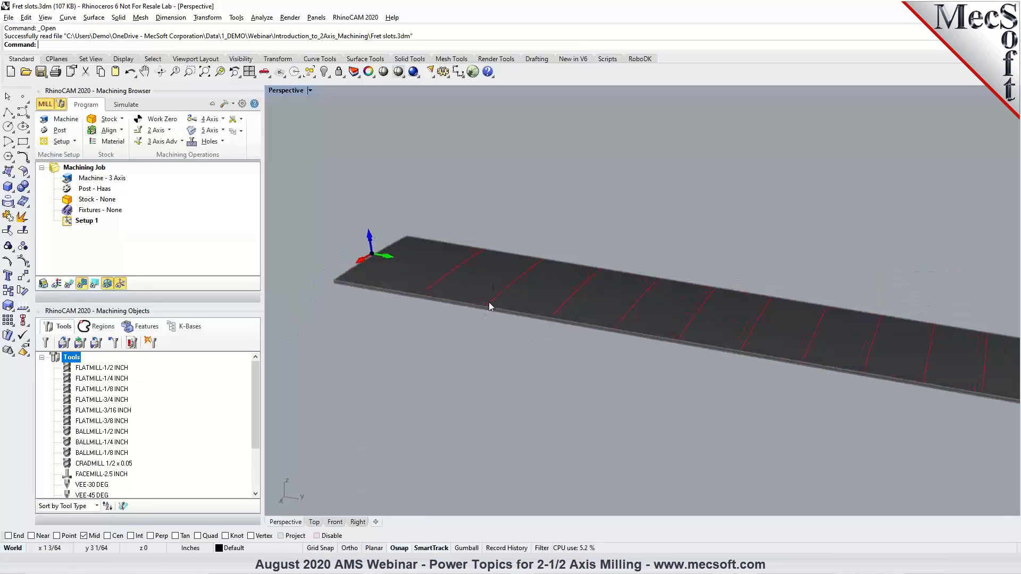
right_click_drag(515, 362, 369, 300)
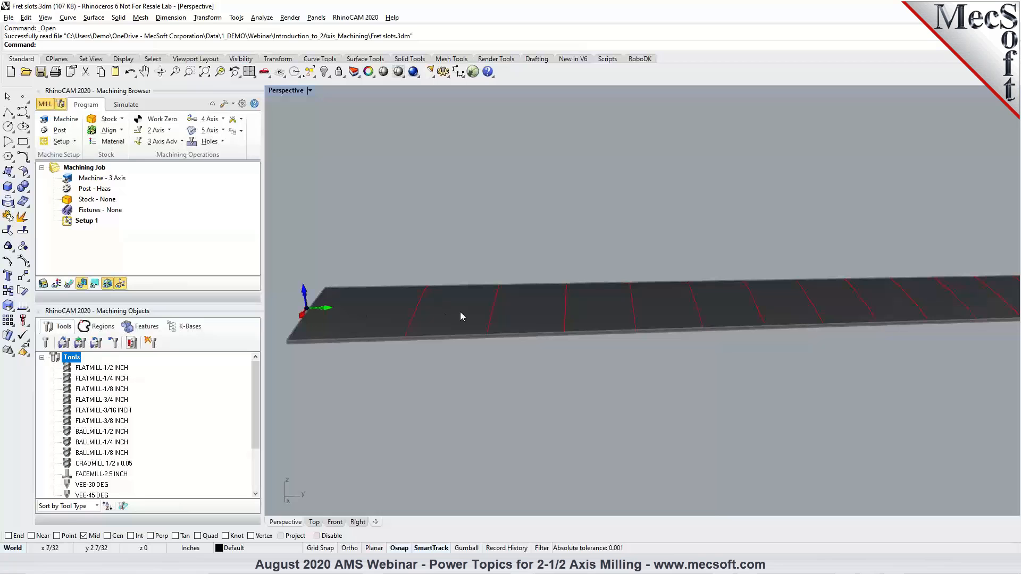
Step: Create a 2 Axis Engraving operation and select all red fret slot curves by colour as its machining regions
left_click(169, 130)
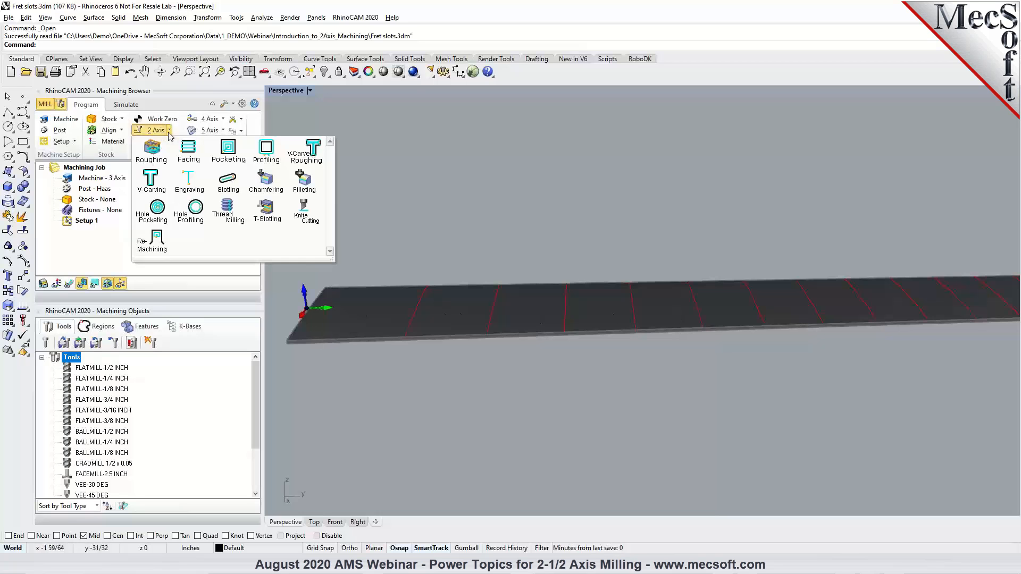
left_click(183, 181)
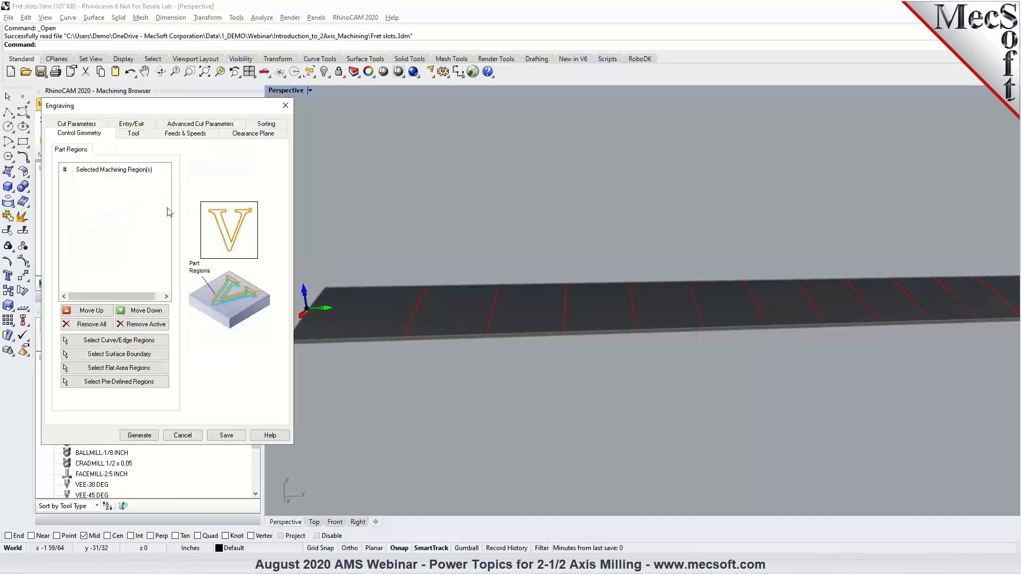
left_click(120, 335)
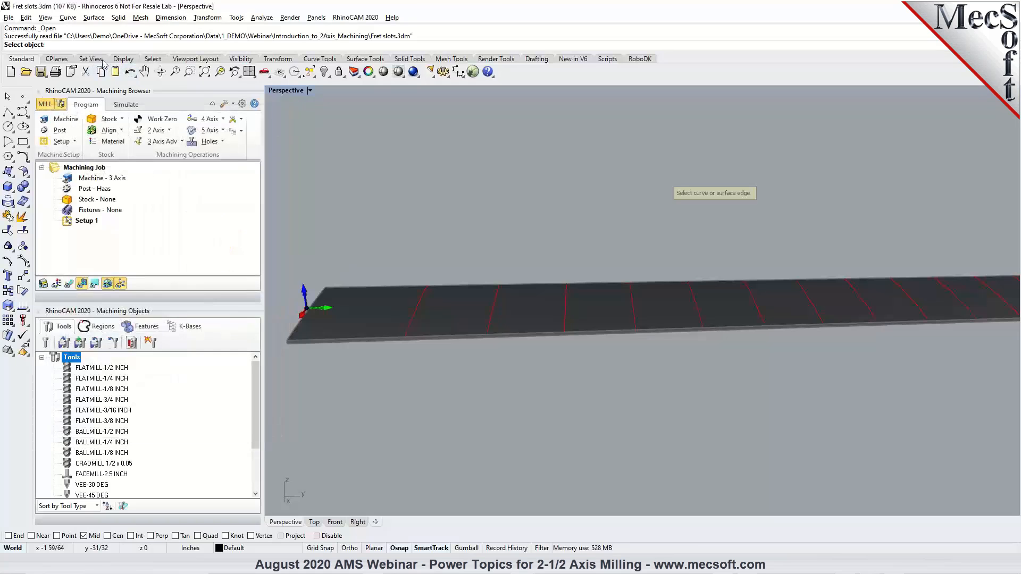
left_click(153, 58)
left_click(130, 72)
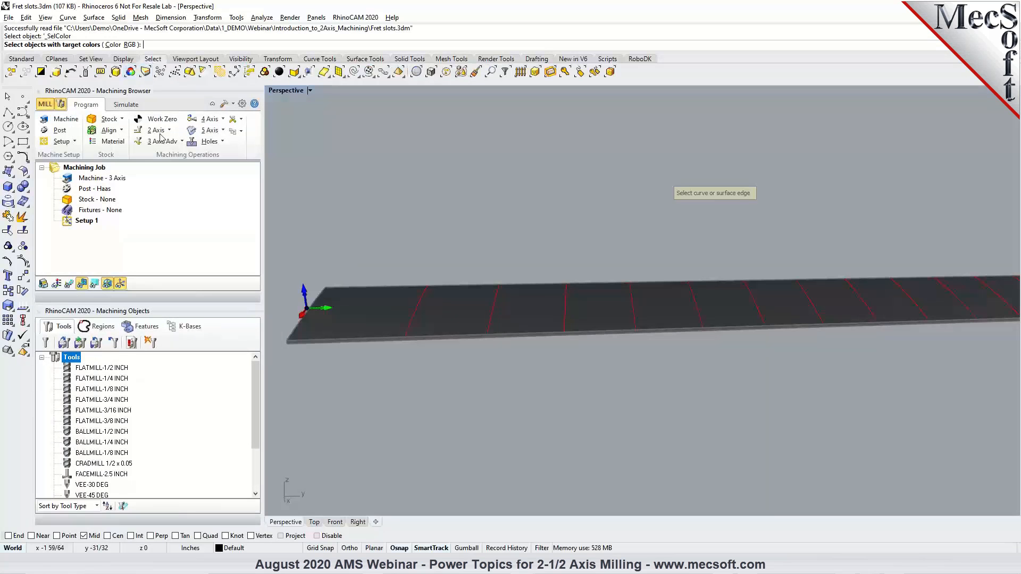
left_click(411, 319)
key("Return")
right_click_drag(455, 358, 490, 372)
right_click(490, 371)
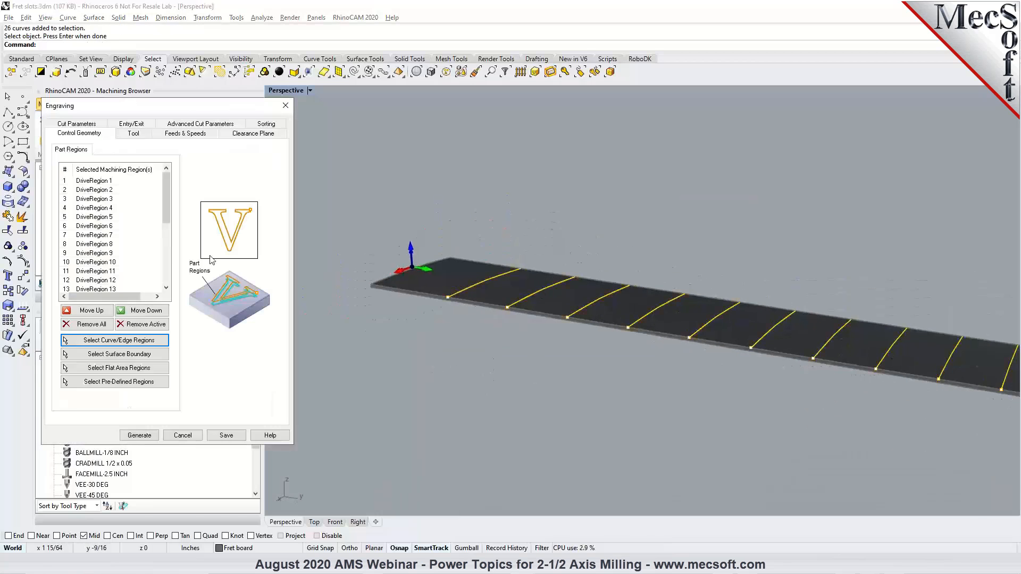
Step: Choose the BALLMILL-1/8 INCH tool and enter the total cut depth for the fret slot engraving
left_click(134, 132)
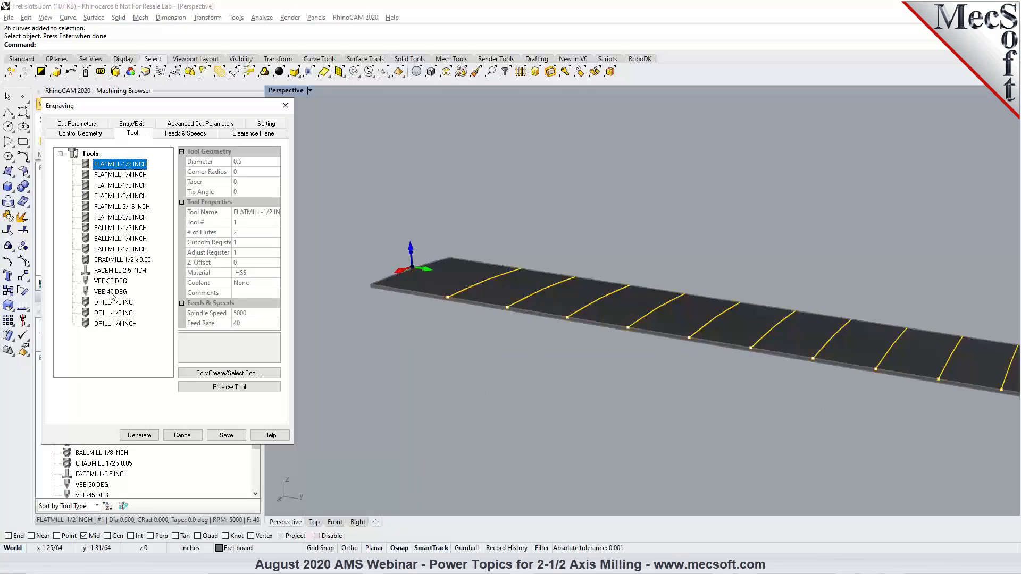
left_click(118, 188)
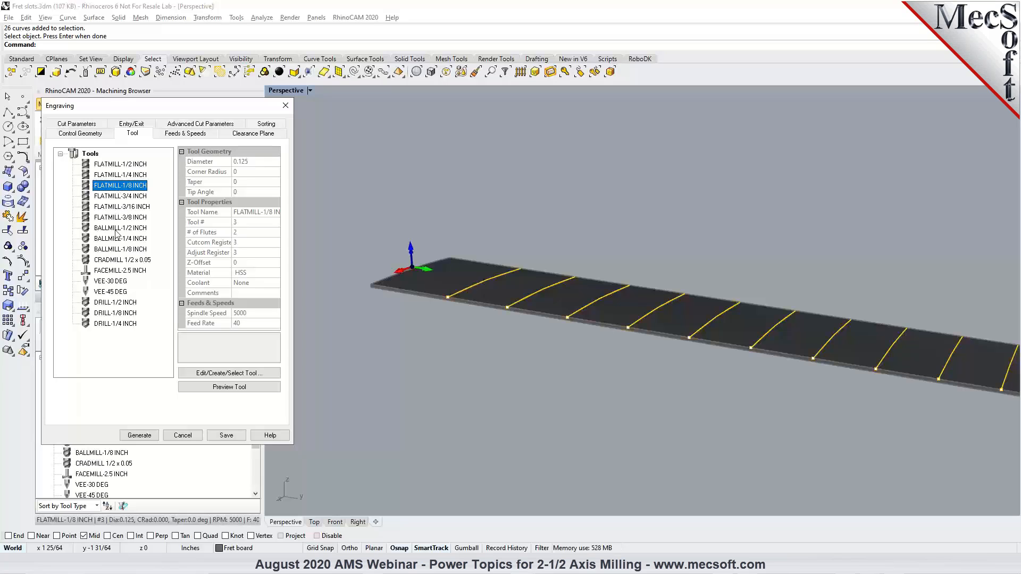
left_click(118, 249)
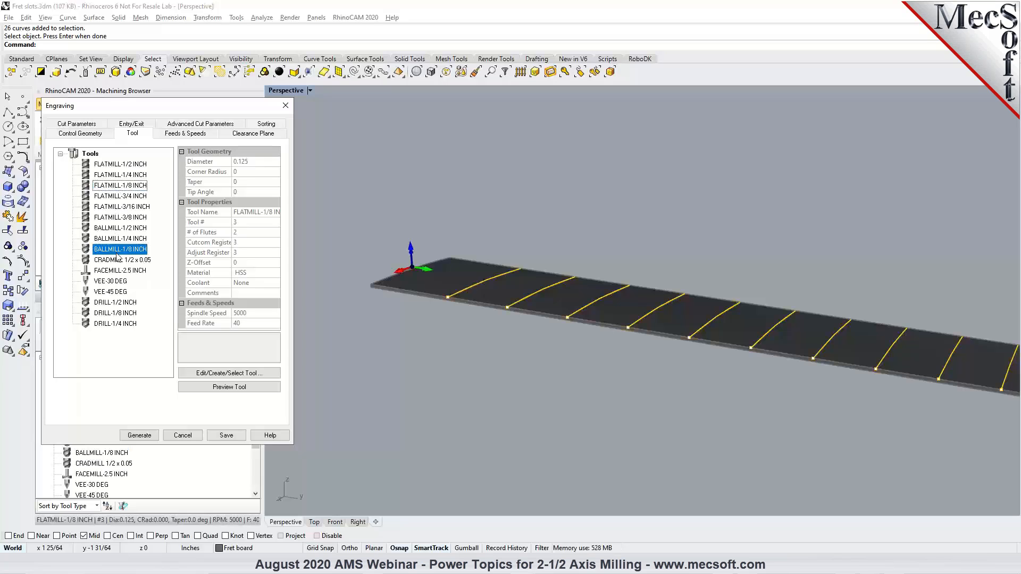
left_click(84, 126)
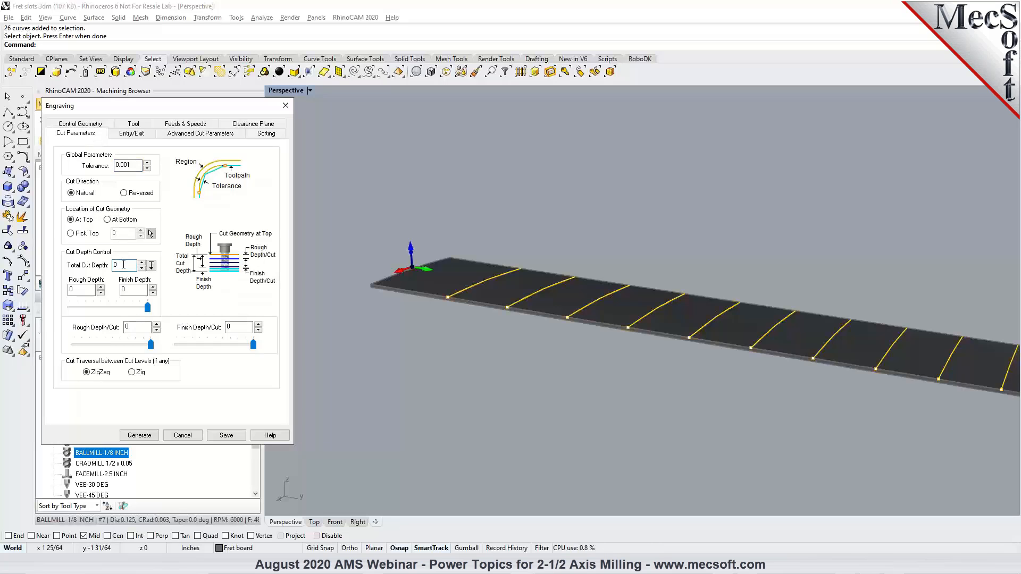
type("25")
Step: Review the entry/exit and arc fitting settings, choose Minimum Distance Sort, and generate the fret slot toolpath
left_click(120, 137)
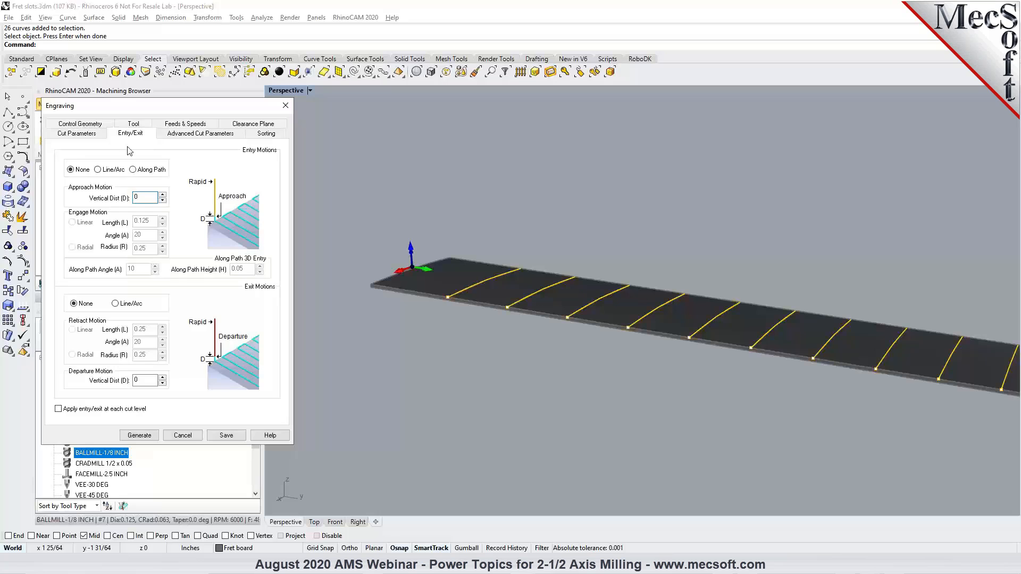
left_click(182, 135)
double_click(150, 182)
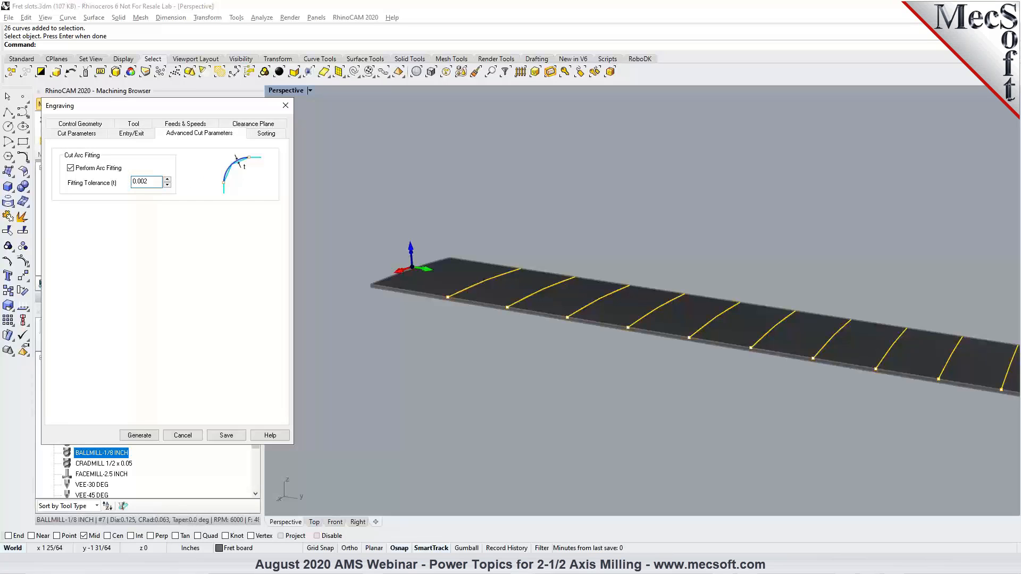
left_click(266, 133)
left_click(127, 159)
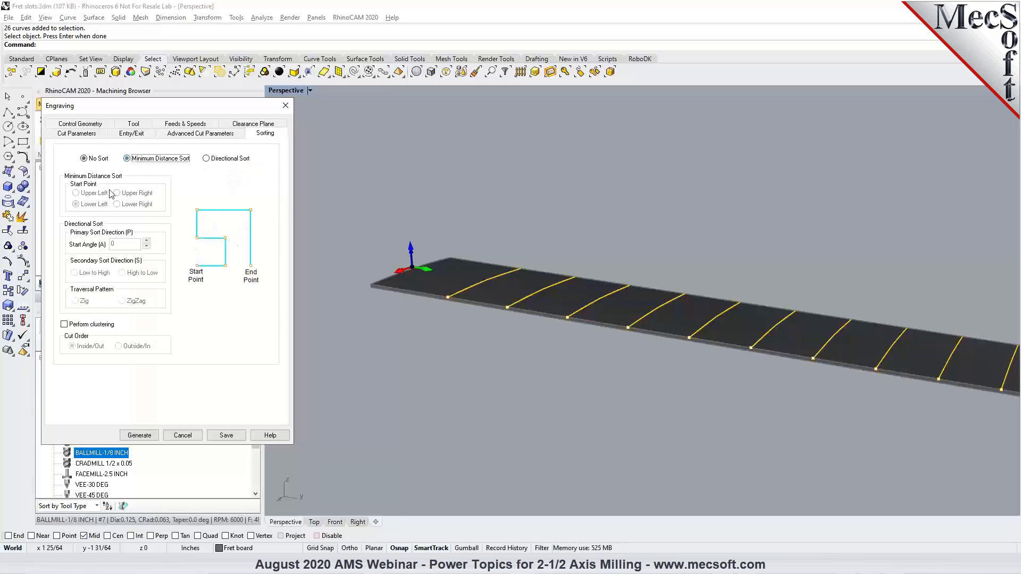
left_click(138, 435)
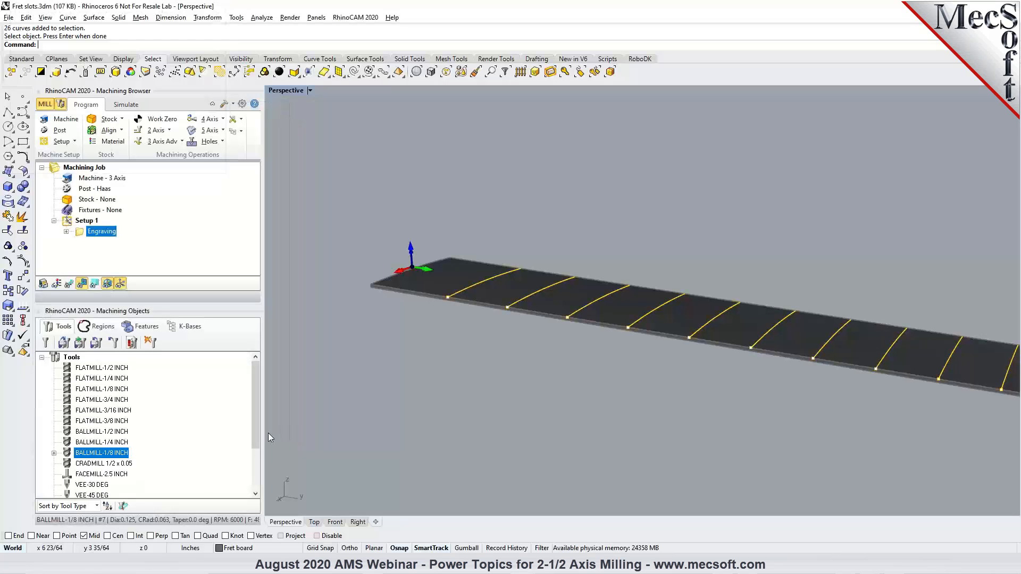
Step: Show the generated toolpath and compare its cut level with the curved fret slots along the board
left_click(69, 284)
scroll(426, 306, "up", 5)
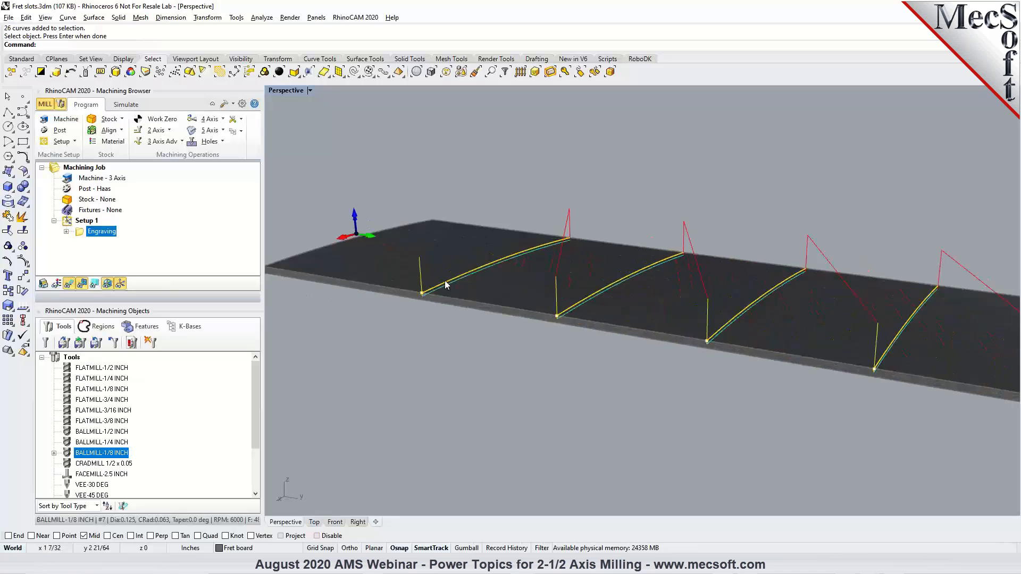
scroll(434, 307, "up", 1)
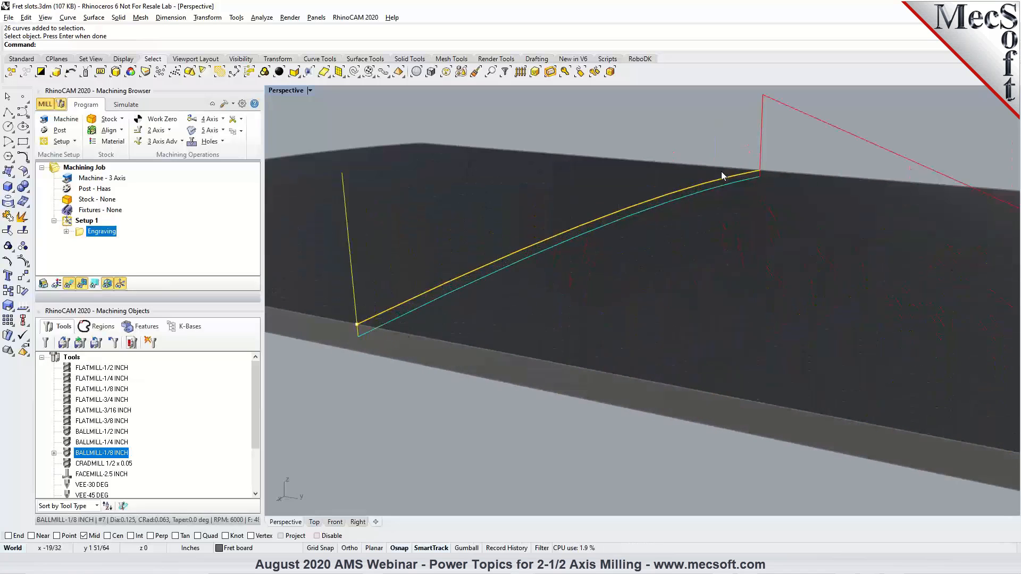
scroll(327, 321, "down", 4)
right_click_drag(439, 348, 409, 348)
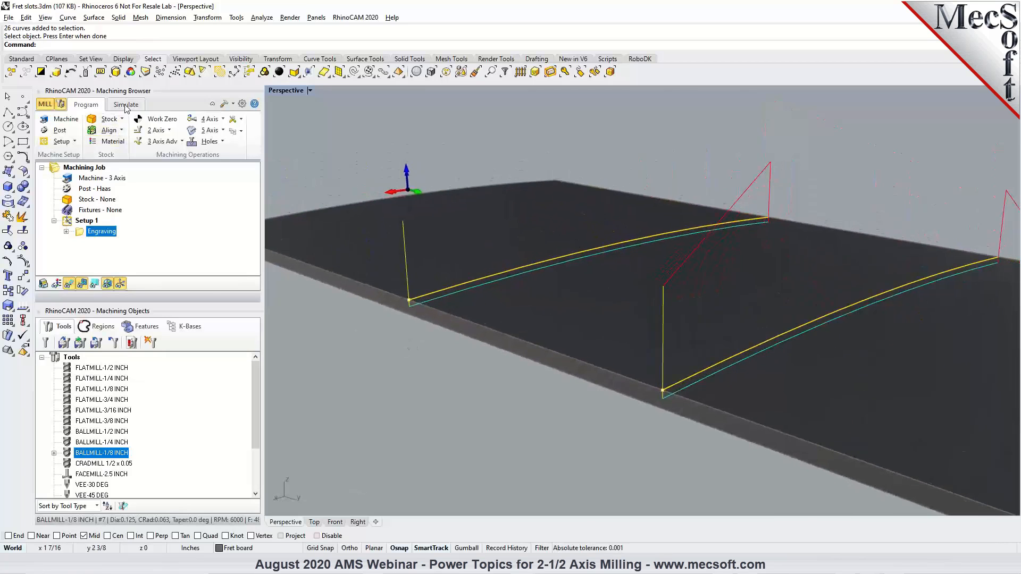
Step: Reduce the simulation speed and play the fret slot engraving, following the ball mill along the whole board
left_click(126, 105)
left_click(55, 284)
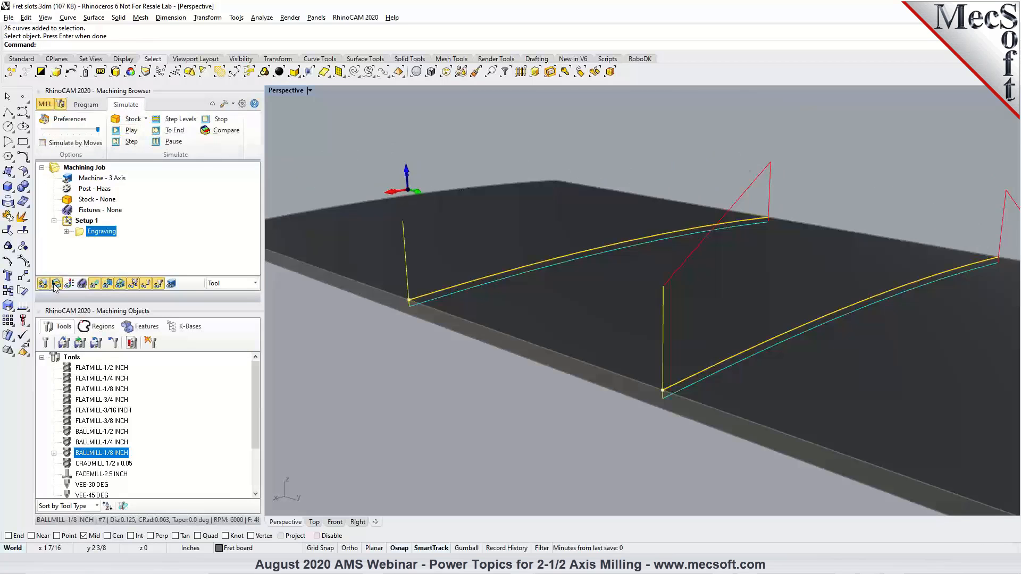
left_click_drag(98, 130, 63, 133)
left_click(127, 131)
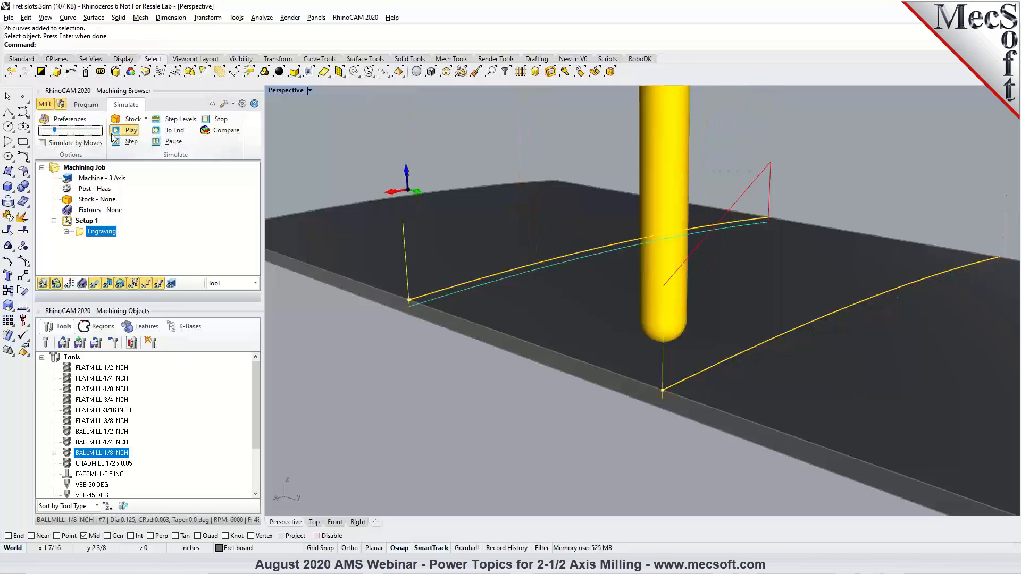
scroll(472, 228, "down", 10)
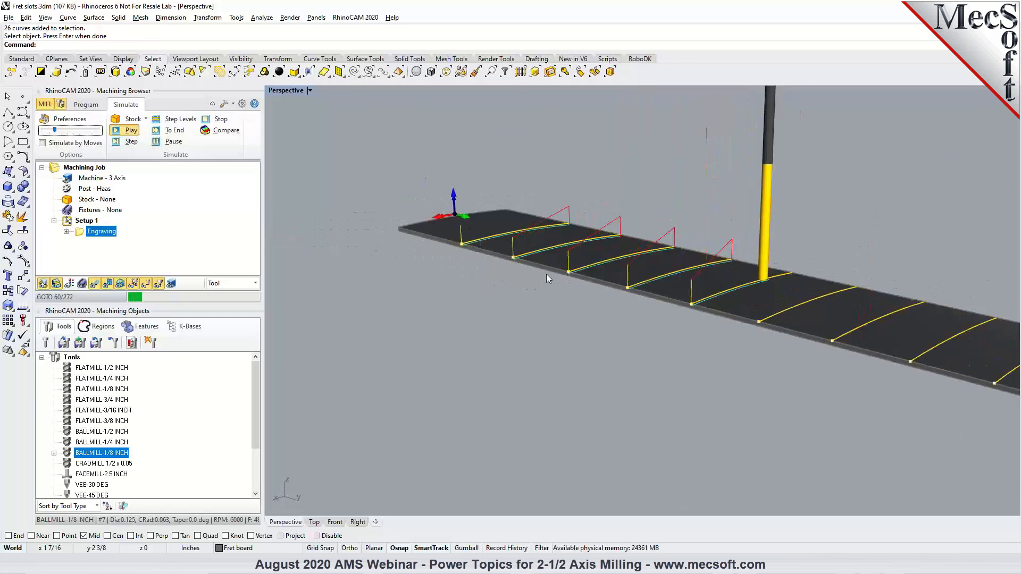
scroll(524, 265, "down", 5)
scroll(785, 340, "up", 6)
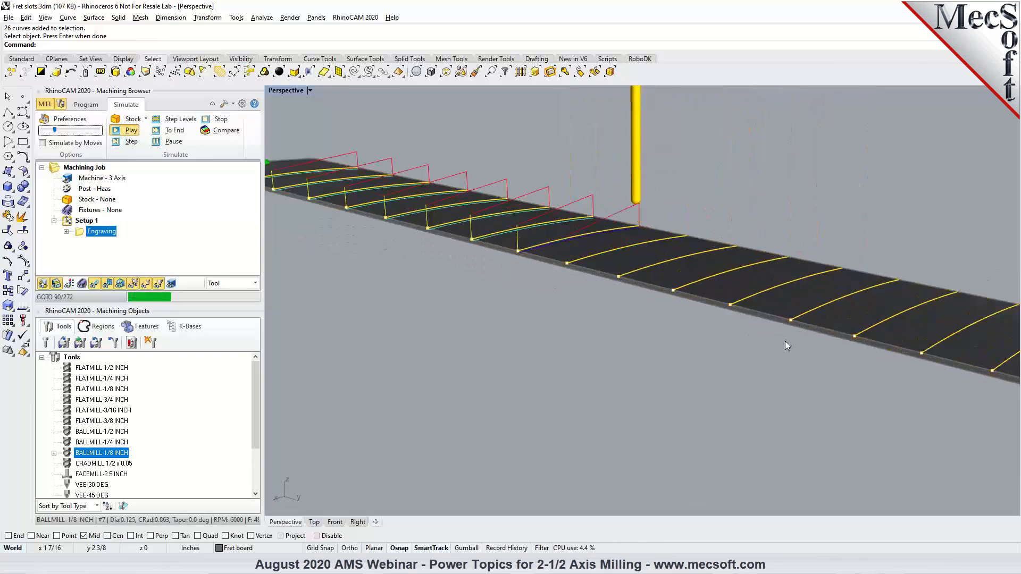
scroll(573, 362, "down", 3)
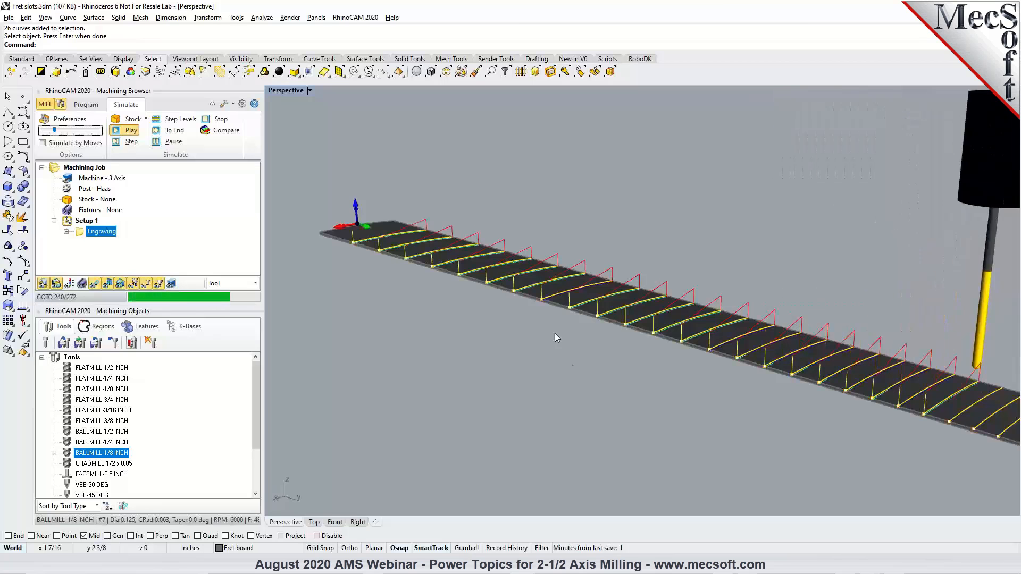
scroll(576, 307, "down", 3)
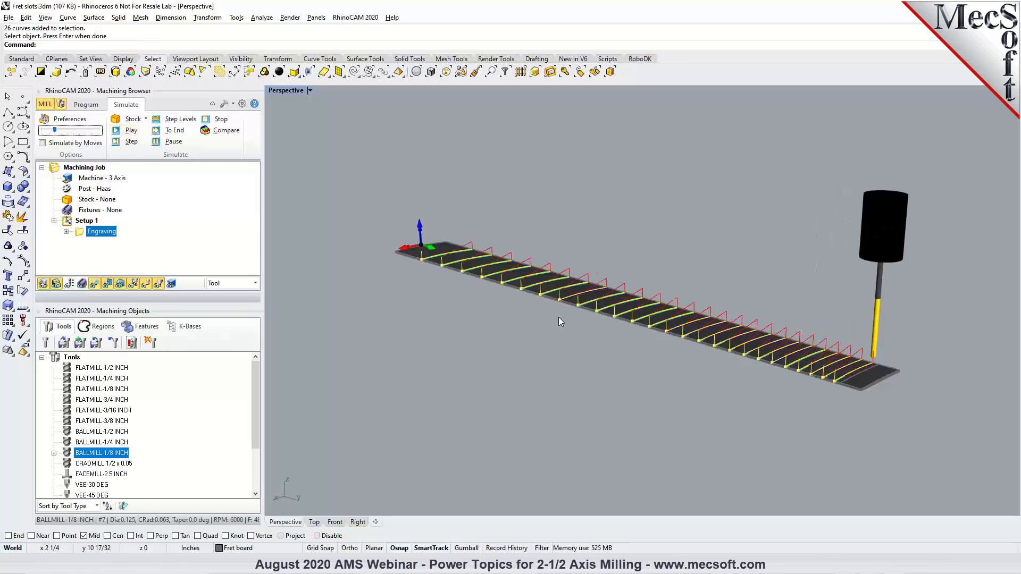
scroll(873, 388, "up", 3)
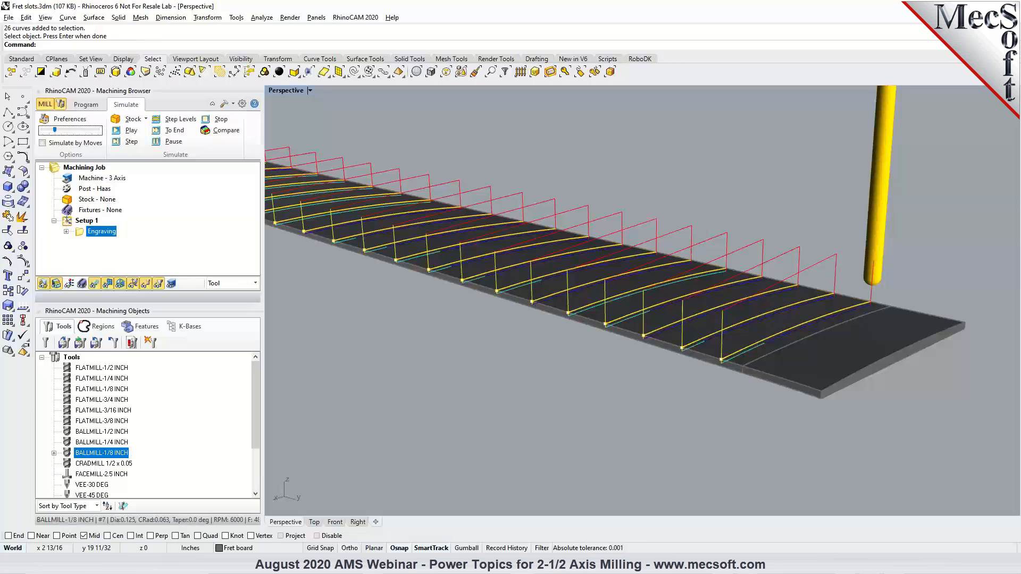
Step: Switch to the Spray Plate Cover-completed-R2 part and examine the cut start point setting and entry location of the last 2 1/2 Axis Profiling operation
left_click(496, 509)
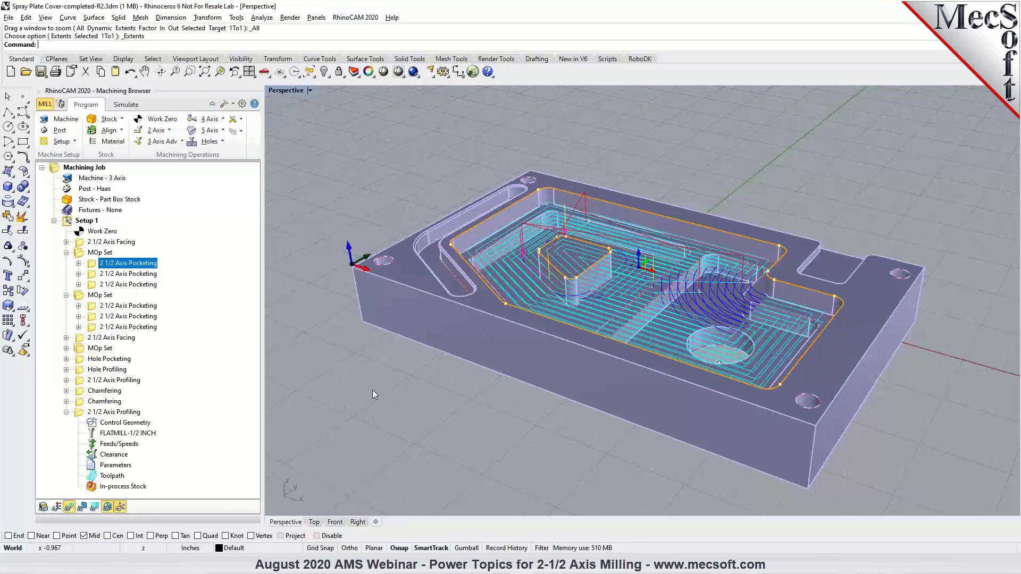
left_click(112, 412)
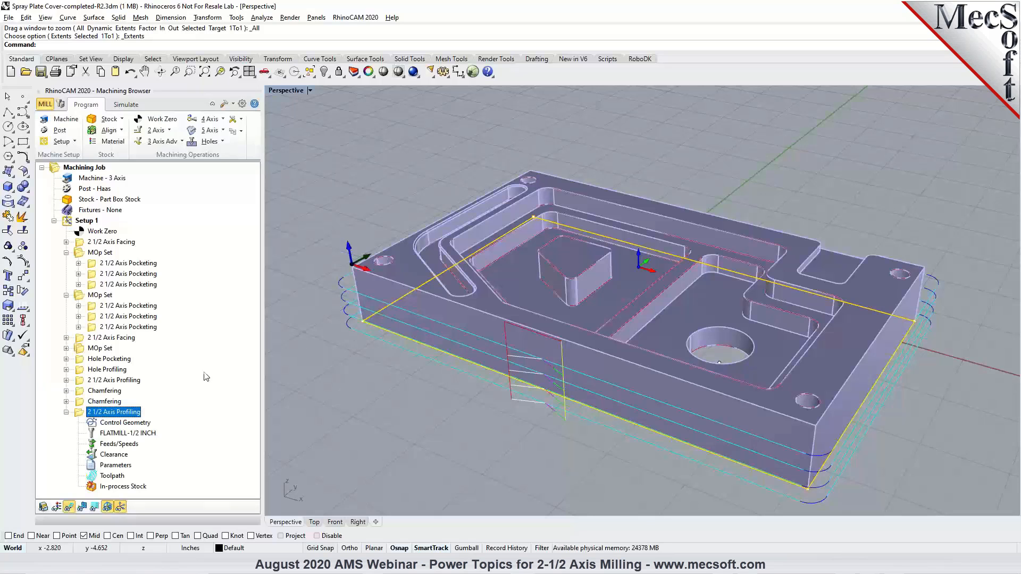
double_click(81, 415)
left_click(271, 134)
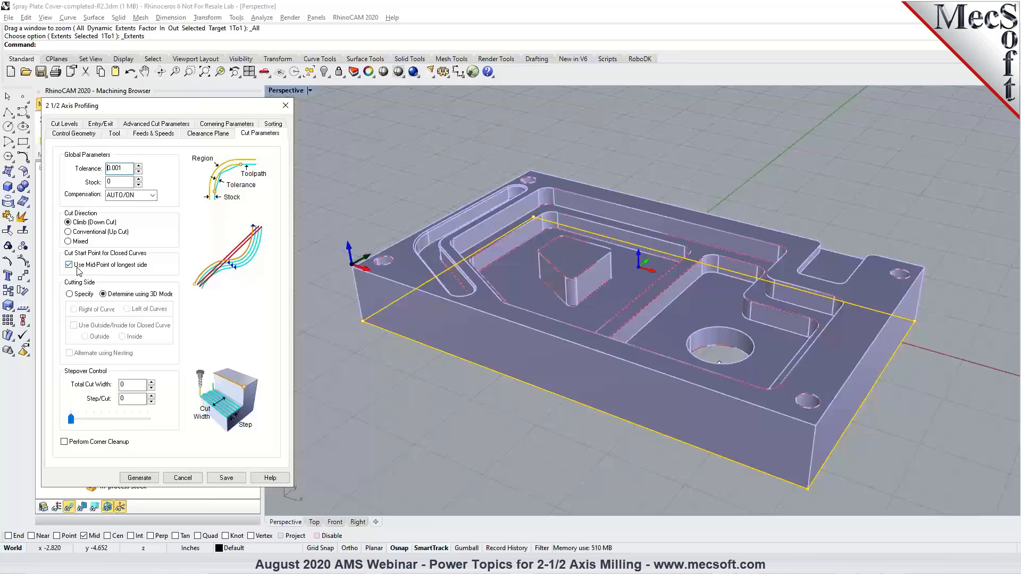
left_click(183, 478)
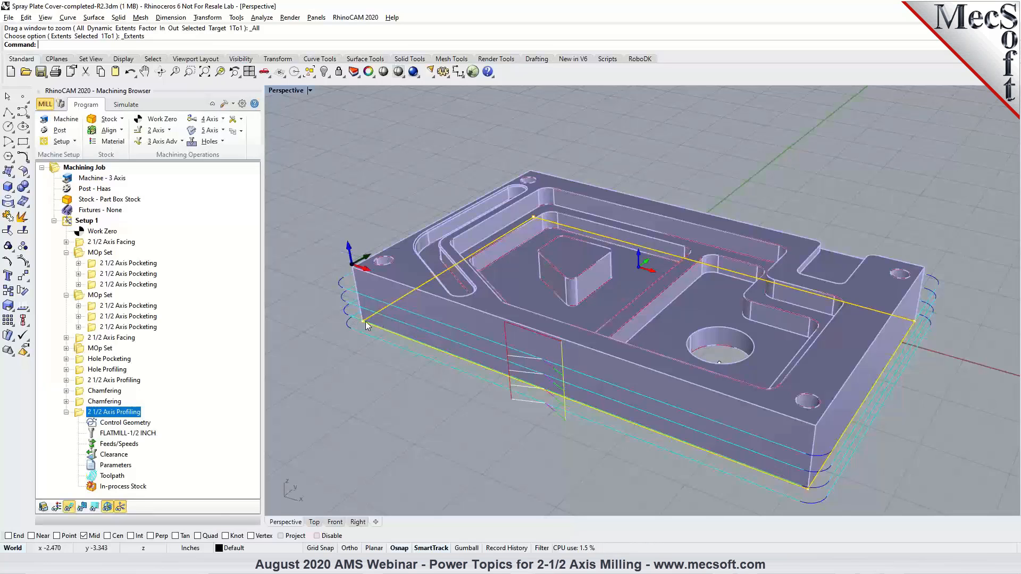
right_click_drag(729, 461, 653, 421)
right_click_drag(618, 376, 704, 417)
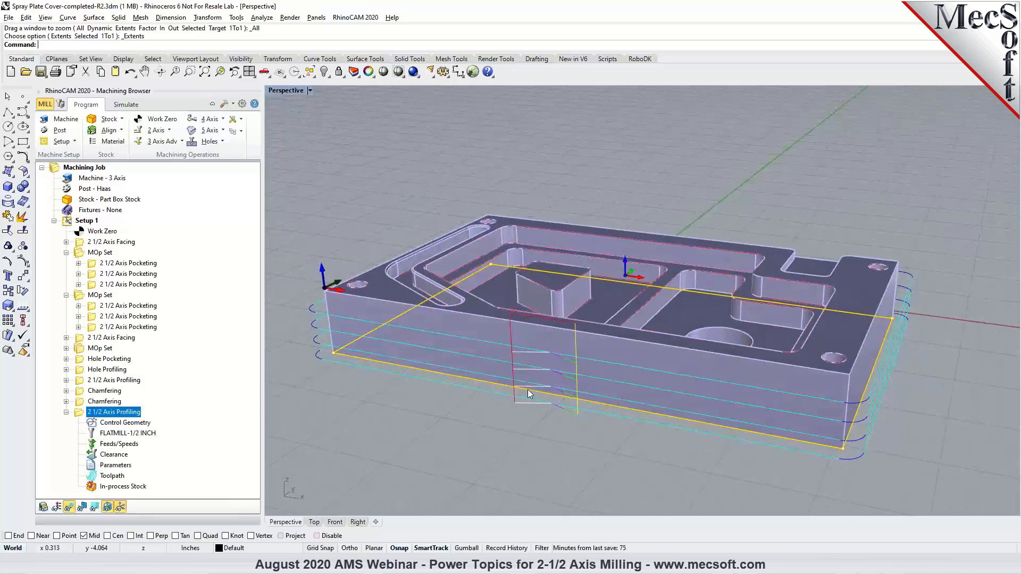
Step: Turn off Use Mid-Point of longest side for the last 2 1/2 Axis Profiling operation, regenerate it, and inspect the toolpath's entry location
double_click(79, 414)
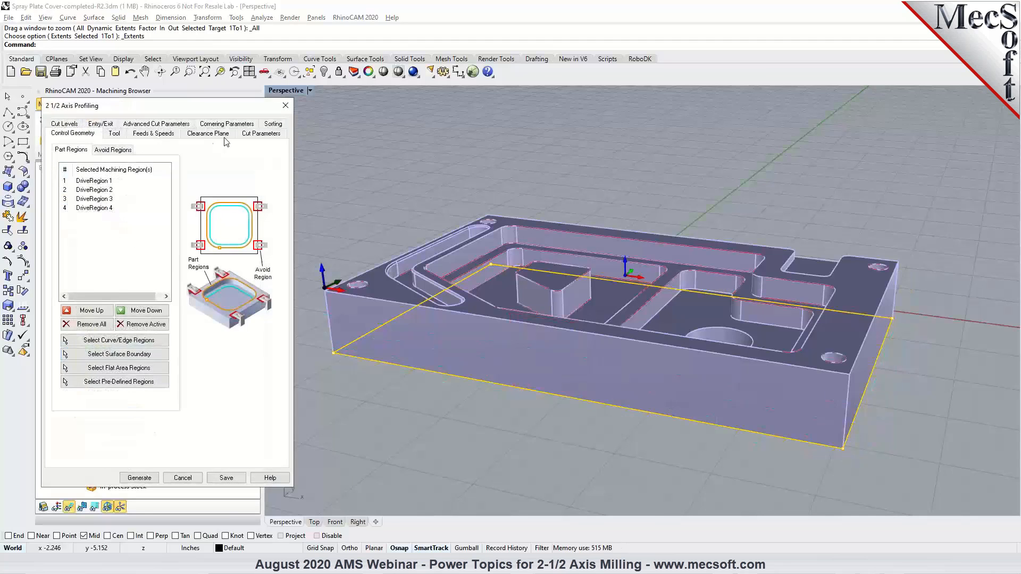
left_click(247, 136)
left_click(71, 266)
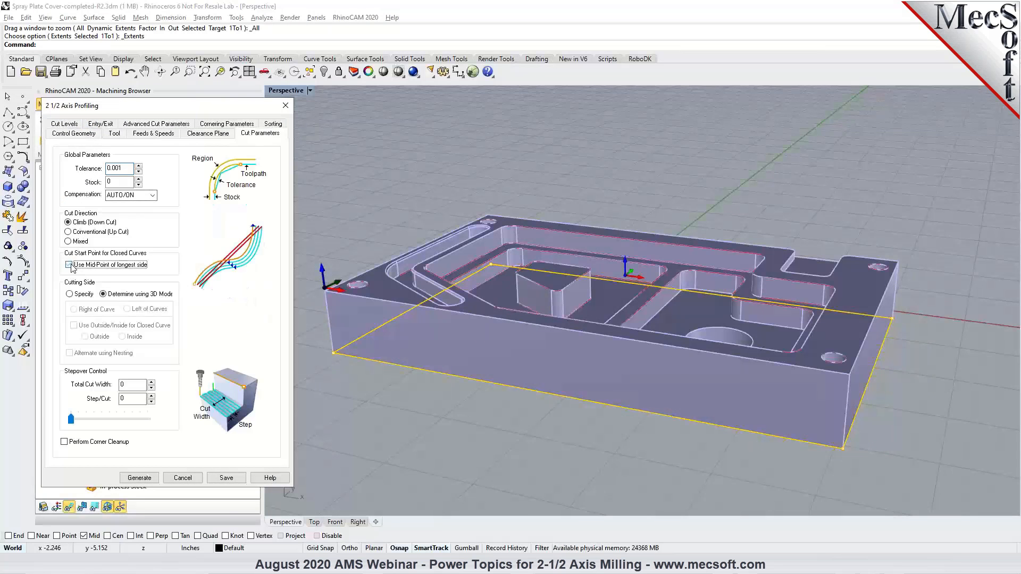
left_click(135, 478)
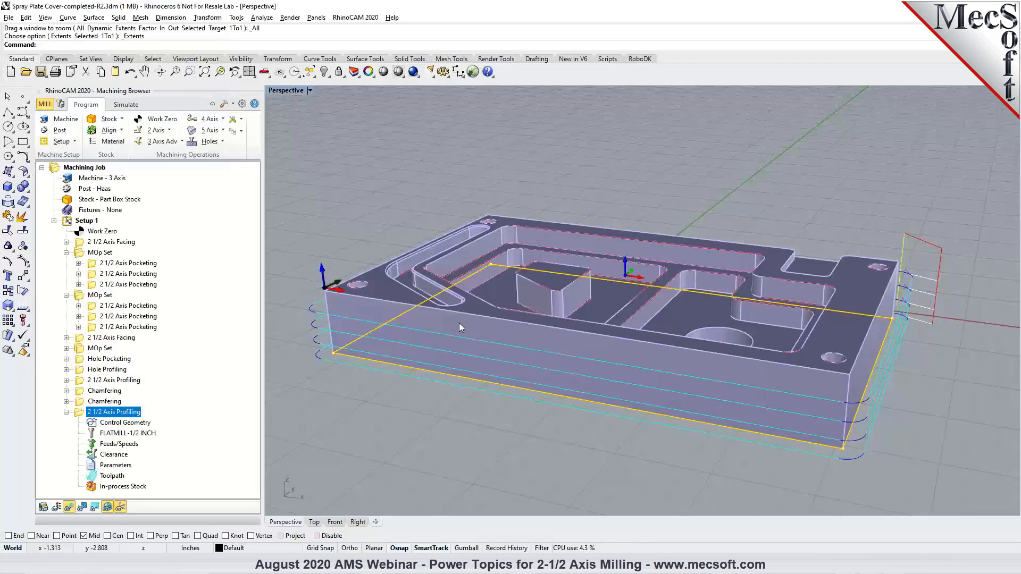
scroll(463, 319, "down", 2)
right_click_drag(466, 314, 539, 365)
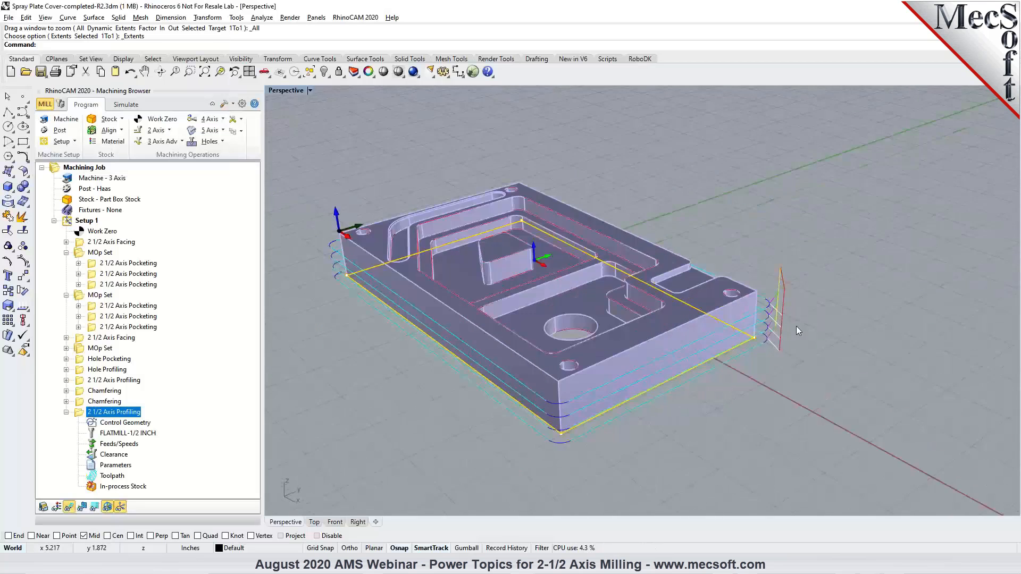
Step: Replace the last 2 1/2 Axis Profiling operation's drive regions with the single curve around the part's bottom perimeter and generate the toolpath
scroll(742, 342, "up", 3)
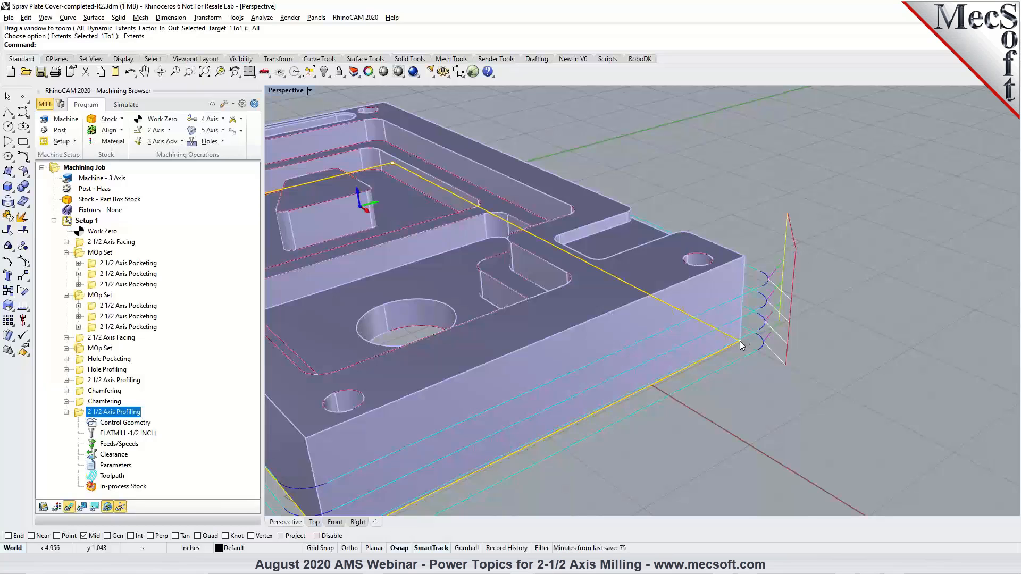
scroll(808, 307, "down", 3)
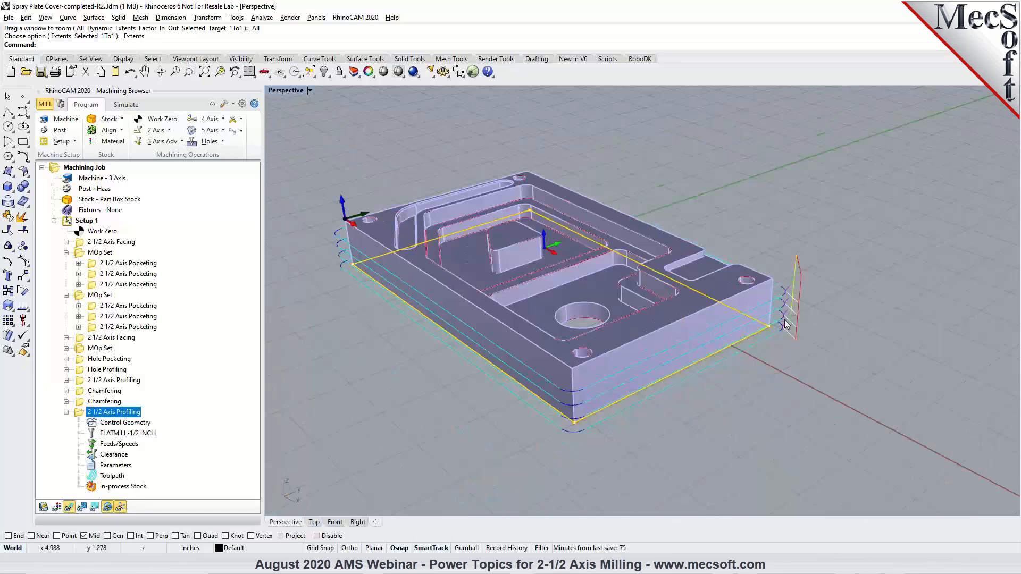
double_click(85, 413)
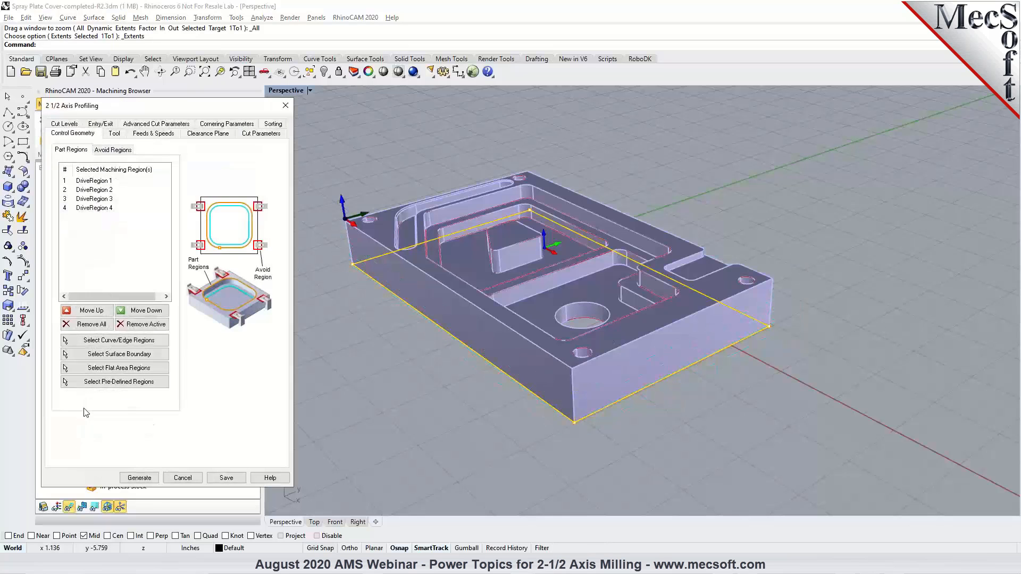
left_click(95, 340)
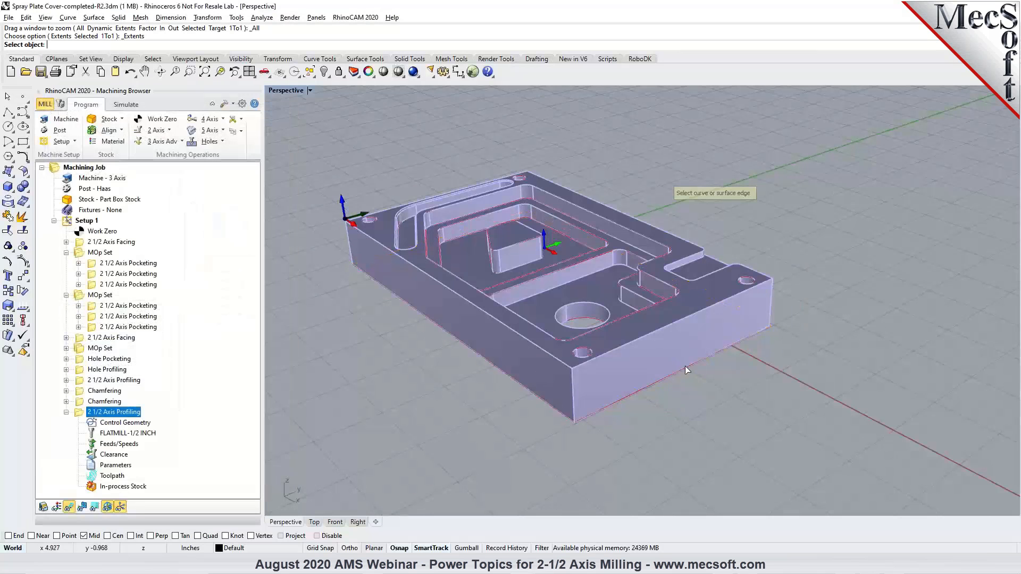
left_click(685, 368)
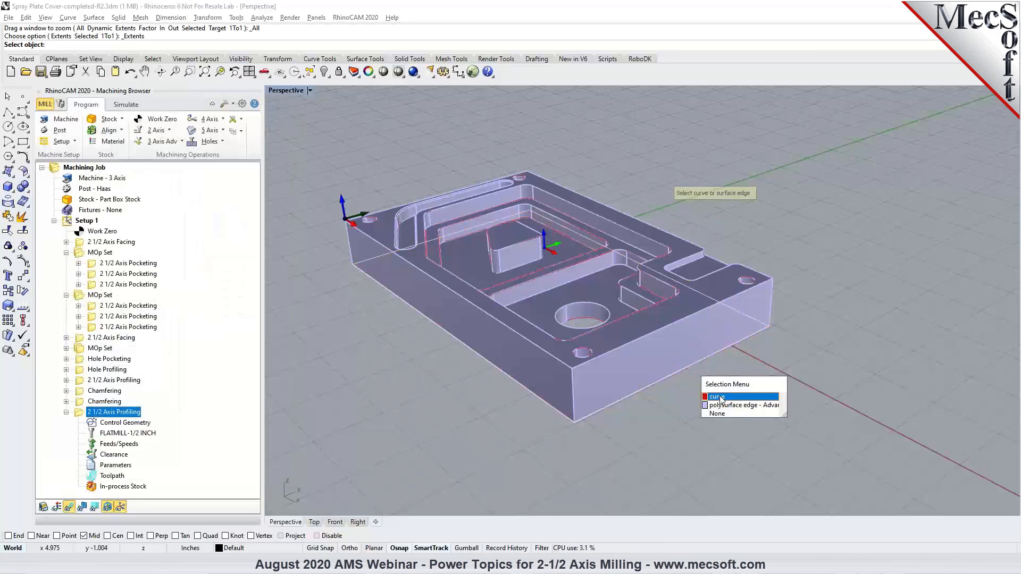
left_click(719, 396)
key("Return")
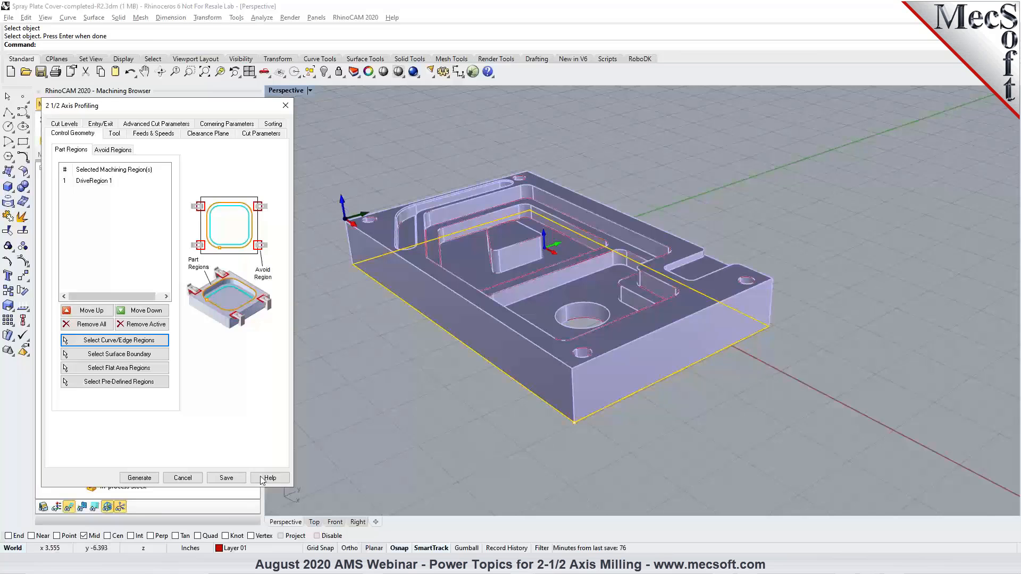
left_click(140, 477)
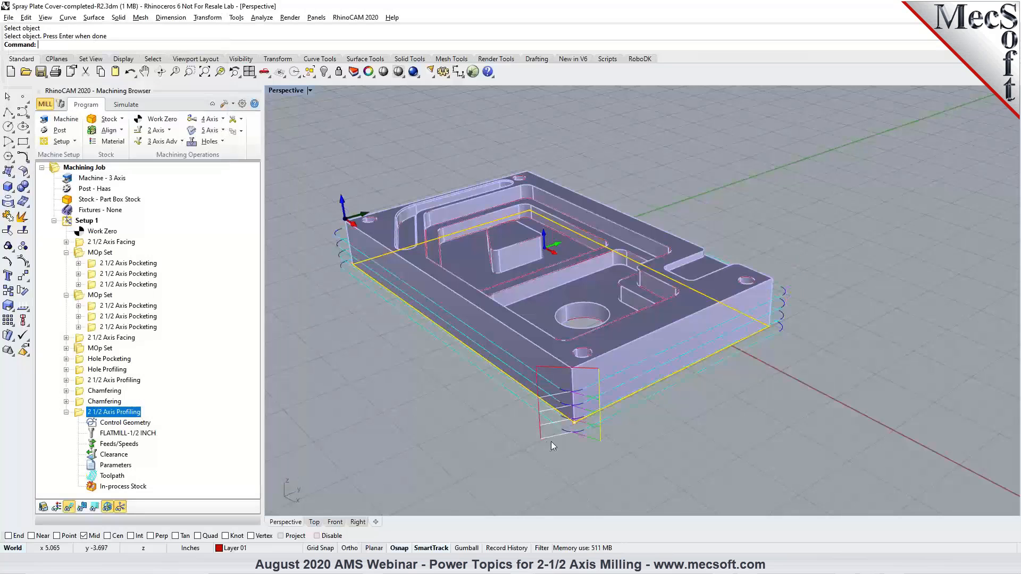
Step: Adjust the closed curve seam of the bottom perimeter curve, moving its seam point along the front edge to near the work zero corner
right_click_drag(574, 429, 633, 420)
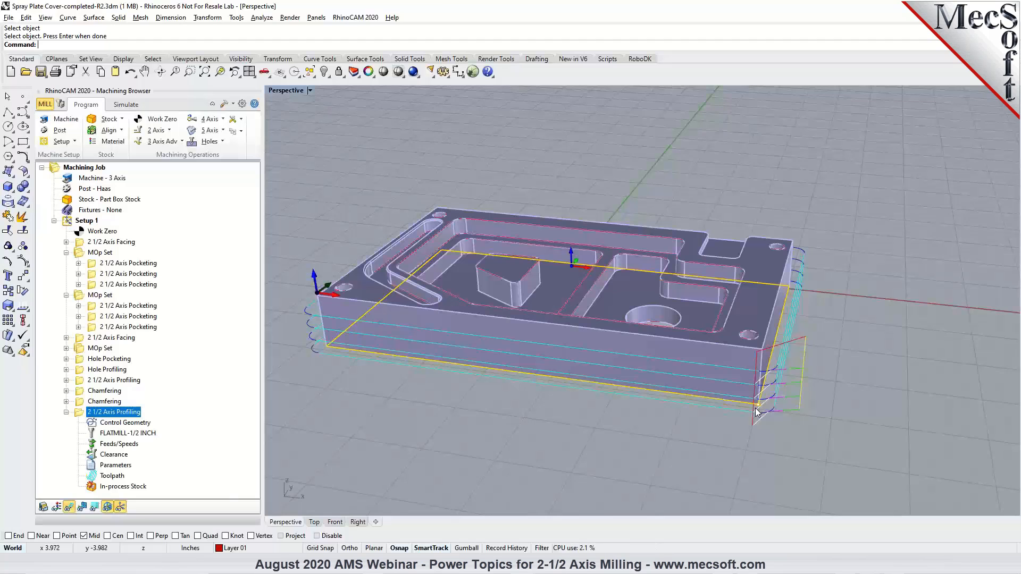
left_click(700, 427)
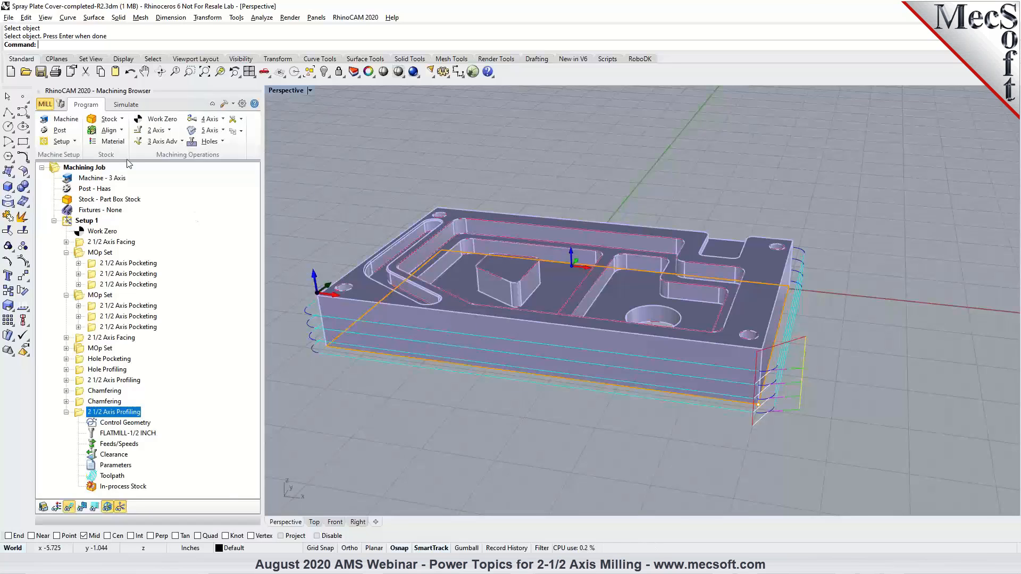
left_click(74, 20)
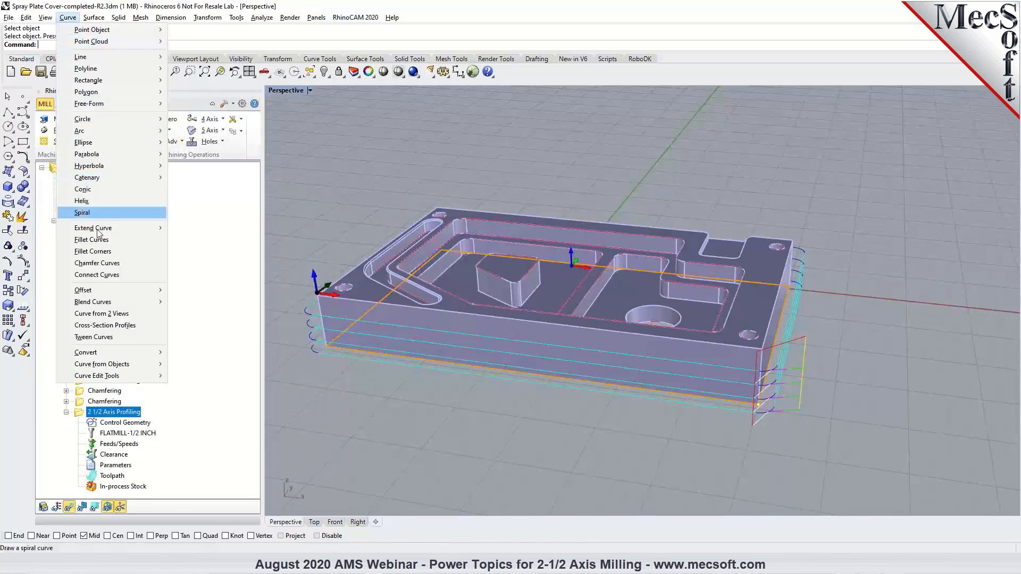
mouse_move(111, 377)
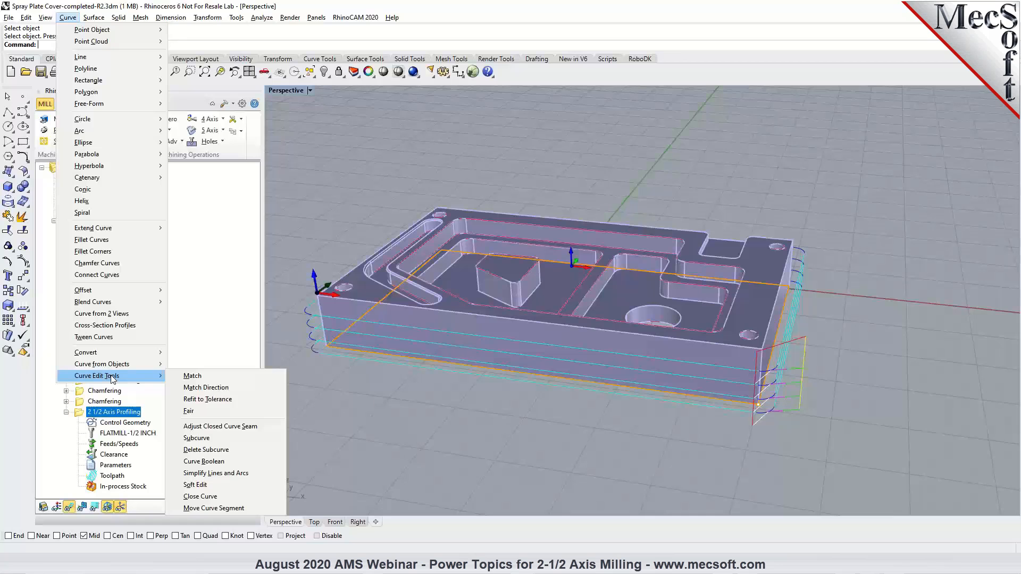
left_click(232, 428)
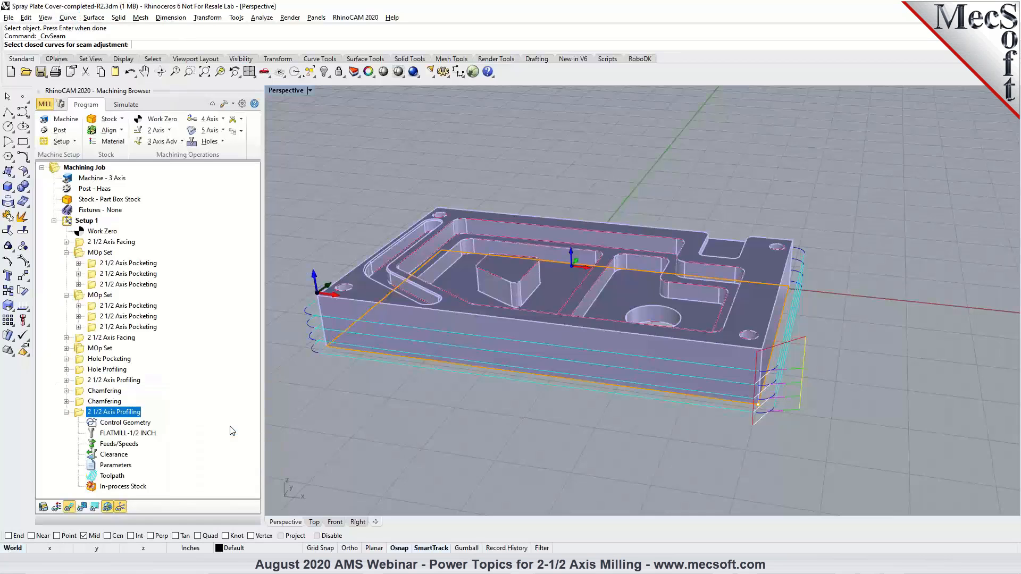
left_click(624, 388)
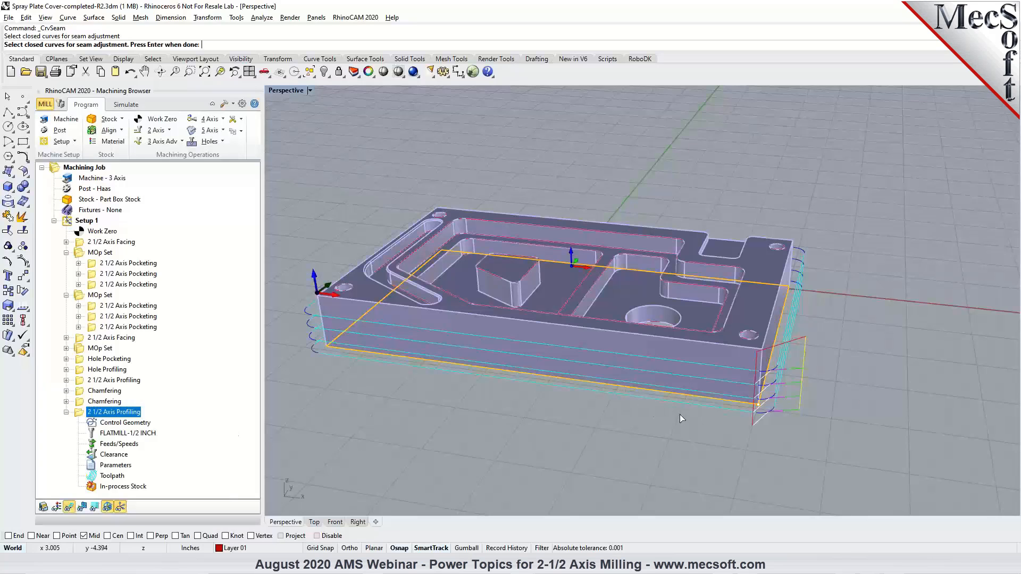
key("Return")
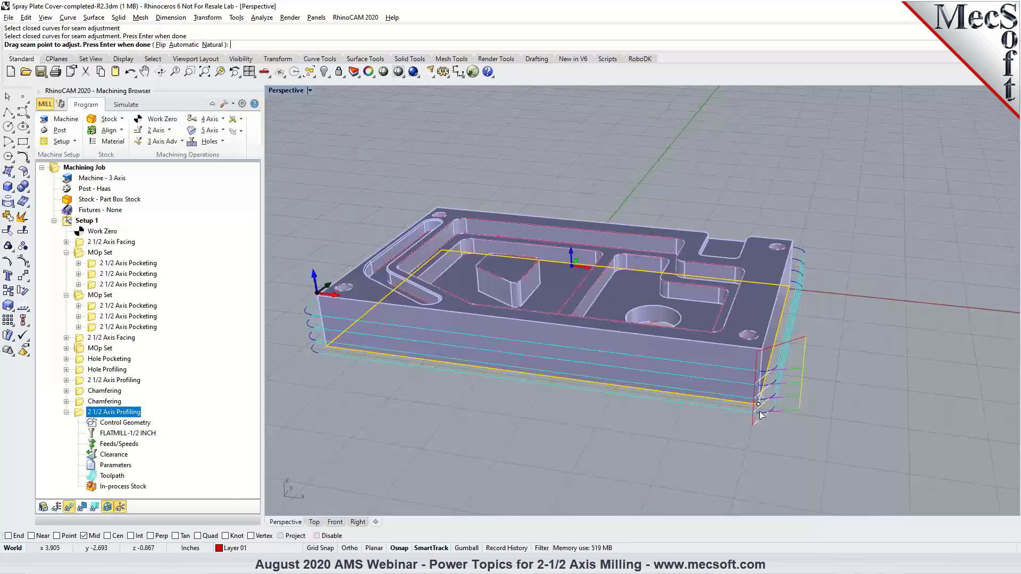
scroll(761, 415, "up", 3)
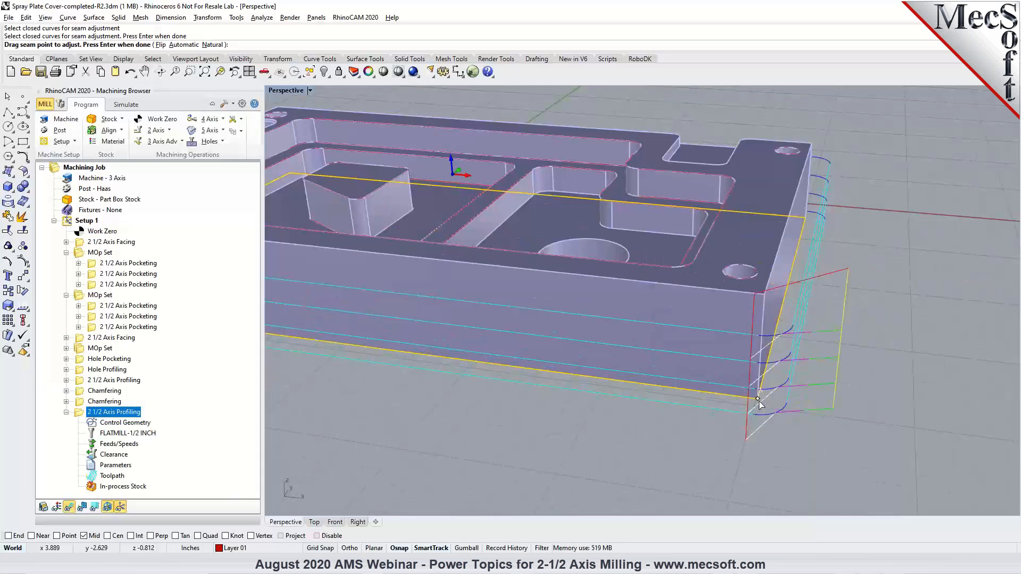
scroll(759, 404, "down", 2)
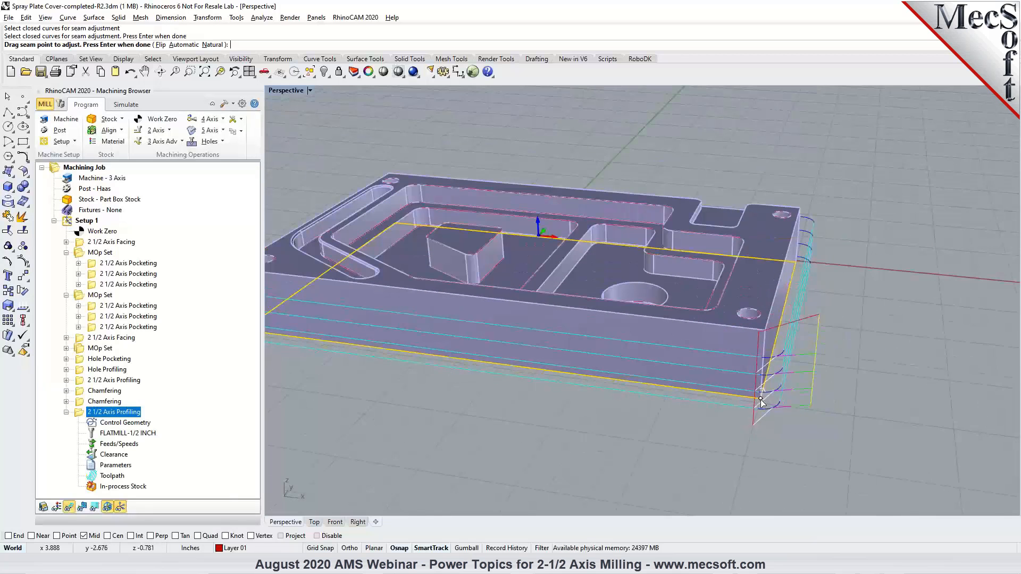
left_click_drag(761, 403, 387, 355)
scroll(683, 392, "down", 2)
scroll(397, 364, "up", 2)
key("Return")
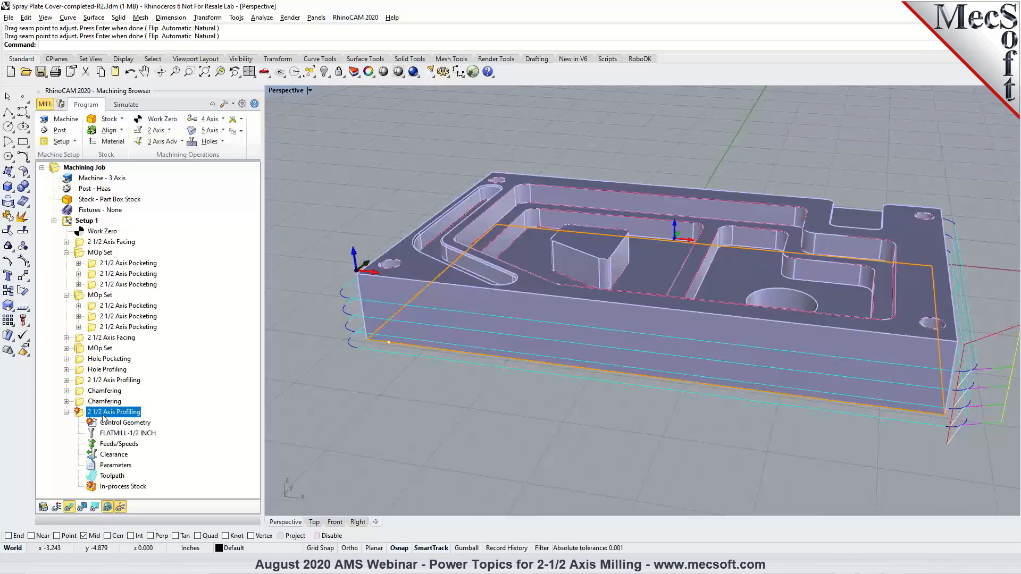
Step: Regenerate the last 2 1/2 Axis Profiling operation and inspect the toolpath's entry at the relocated seam point
left_click(104, 424)
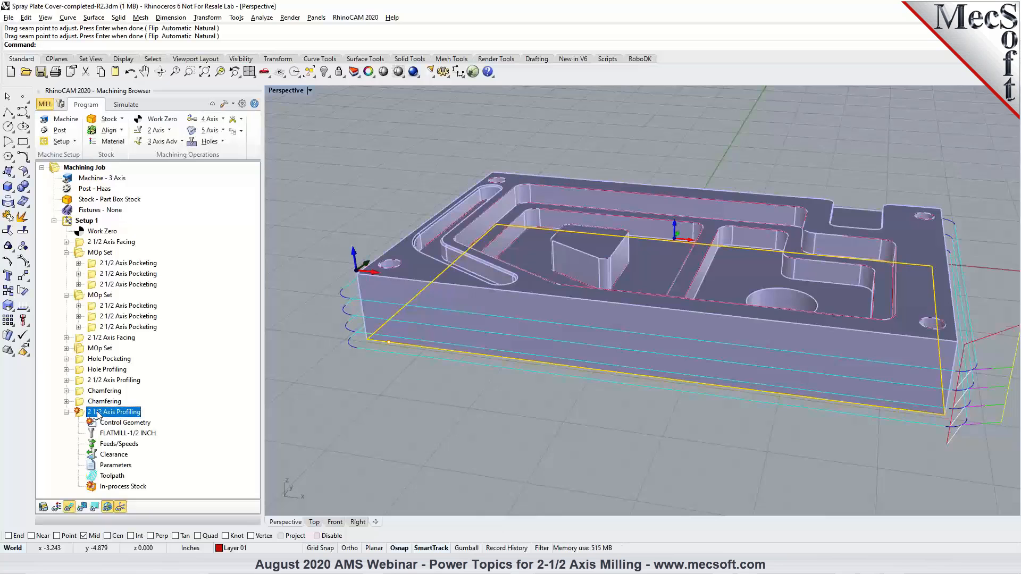
right_click(97, 414)
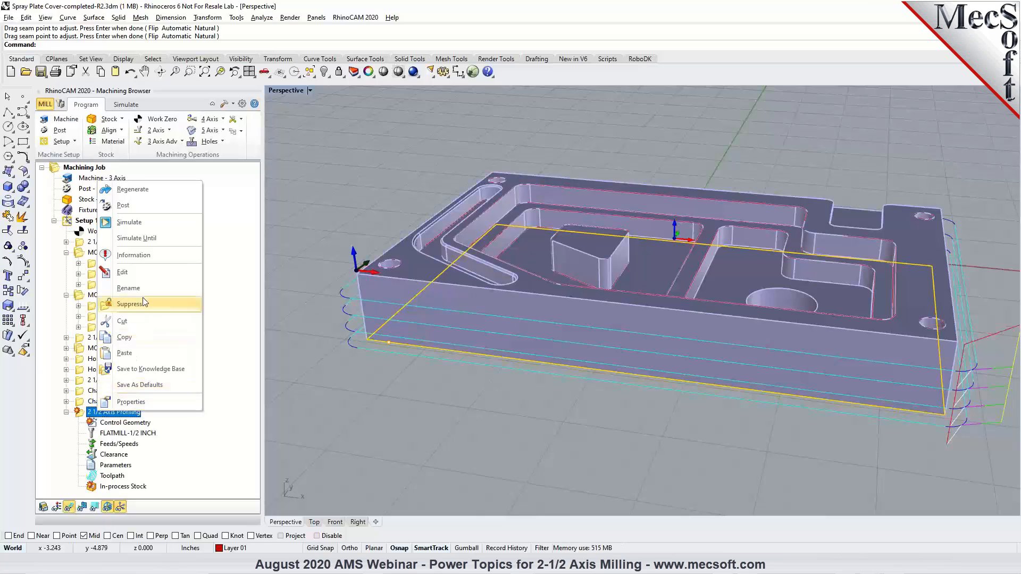
left_click(141, 195)
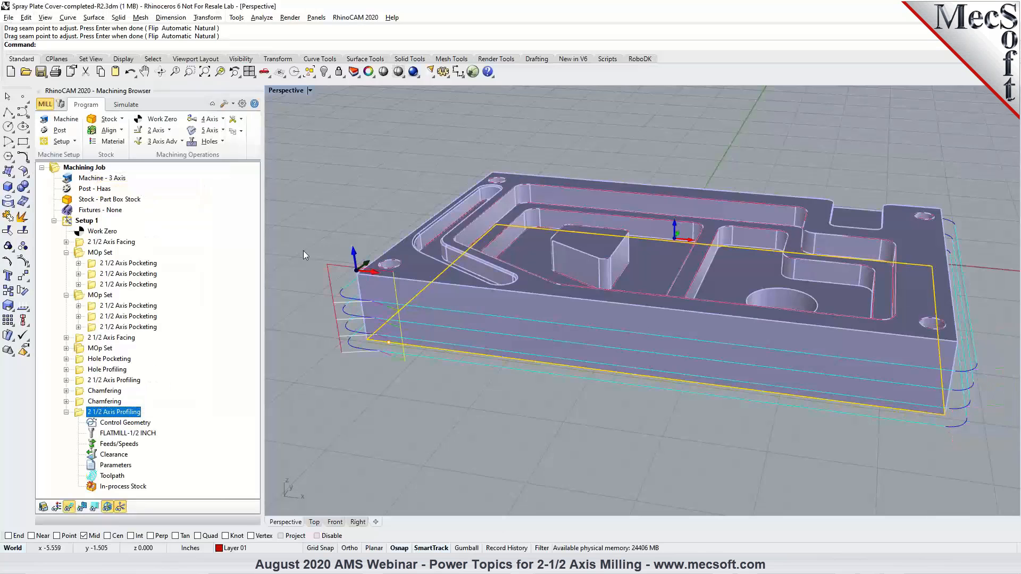
scroll(385, 346, "up", 5)
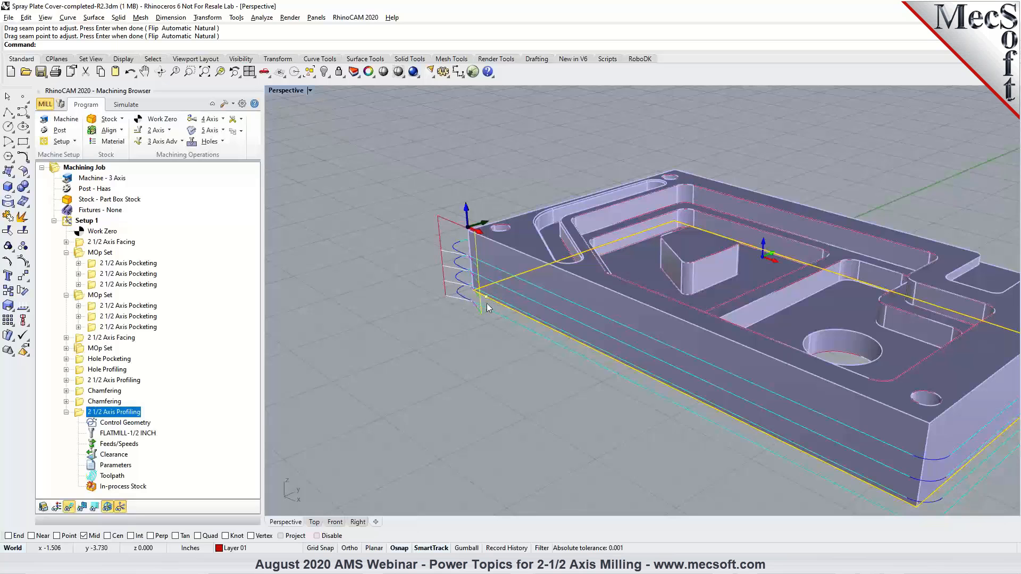
right_click_drag(485, 301, 560, 349)
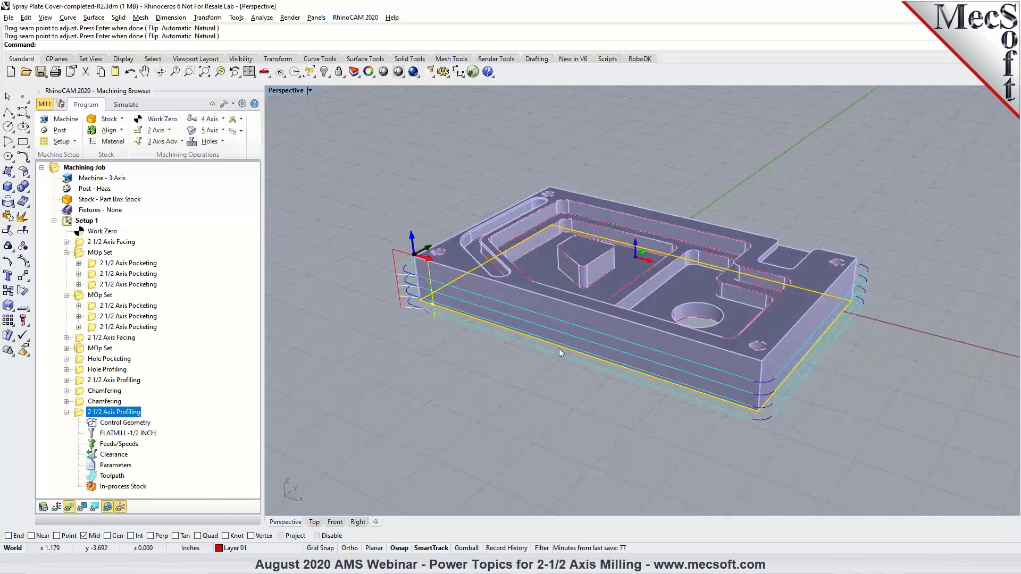
scroll(525, 330, "up", 2)
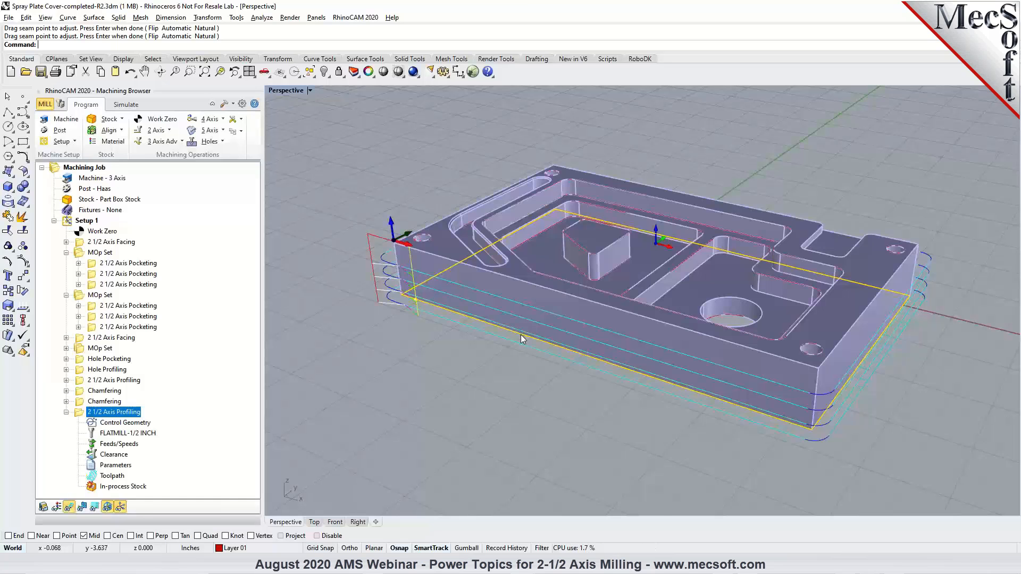
Step: Set the start point of machining region Curve Region 2 on the plate's upper edge near its upper-left corner, working in the Top view
left_click(61, 105)
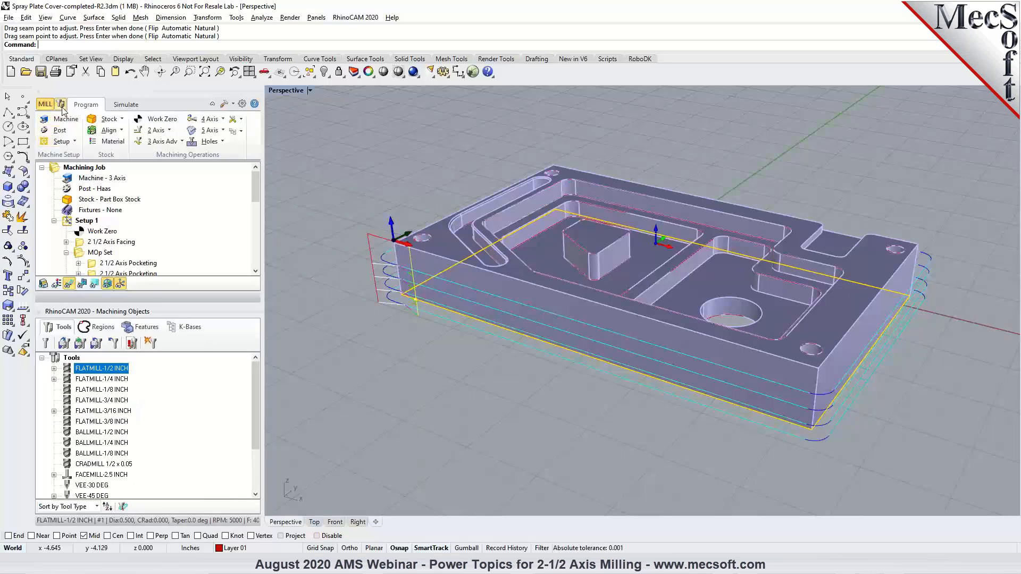
left_click(103, 327)
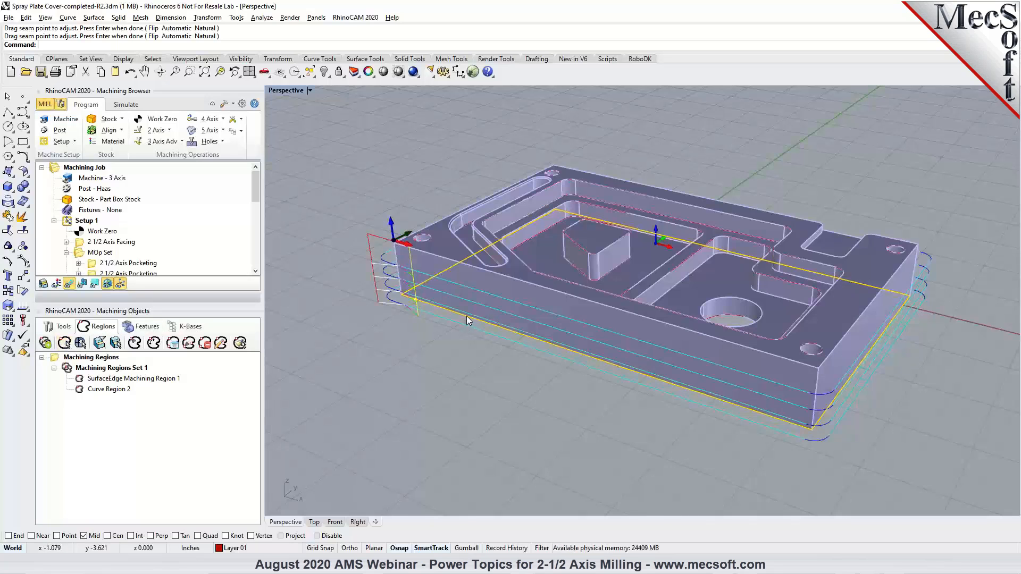
left_click(109, 389)
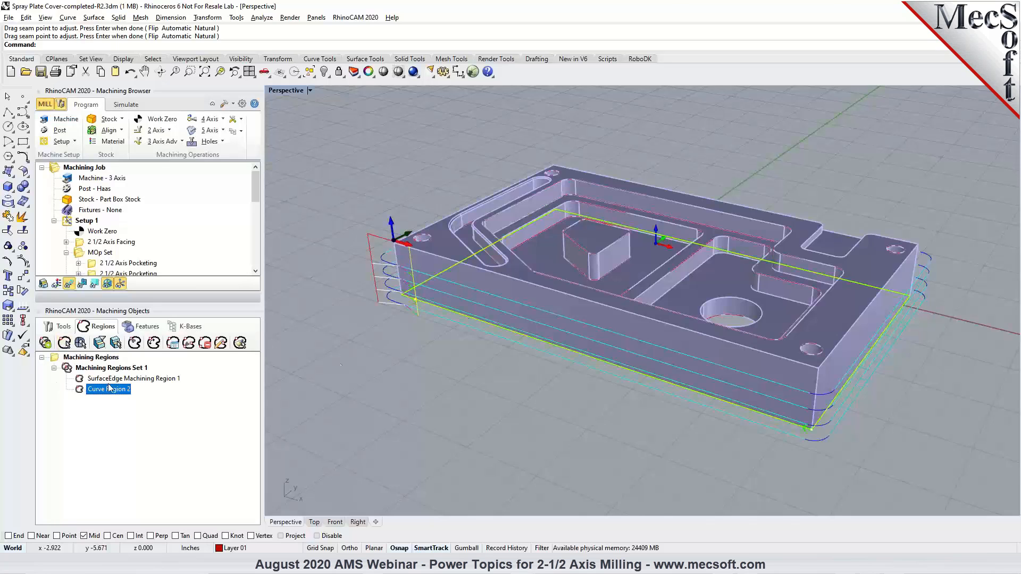
left_click(314, 521)
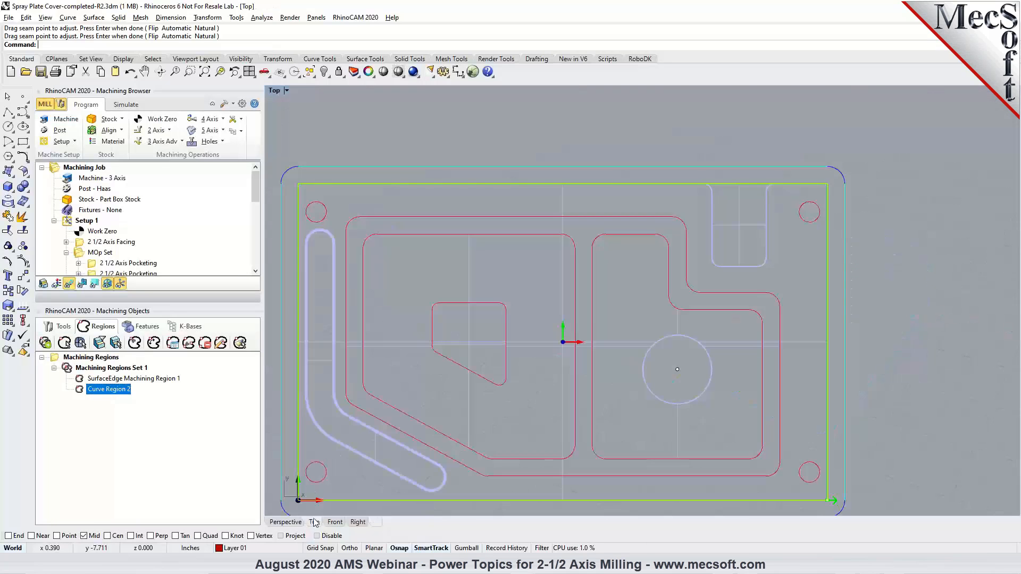
scroll(425, 407, "up", 5)
scroll(449, 344, "down", 3)
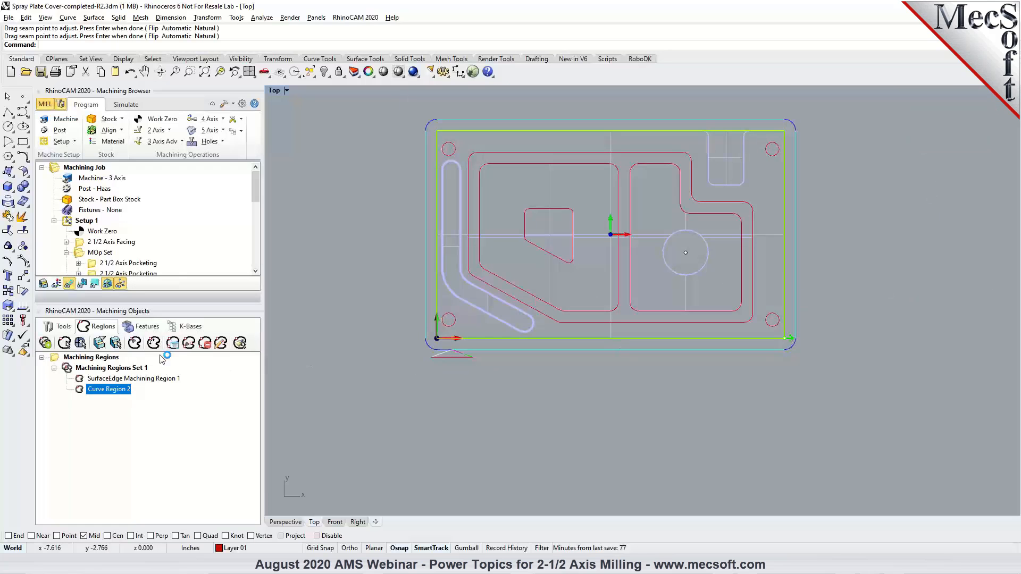
left_click(135, 343)
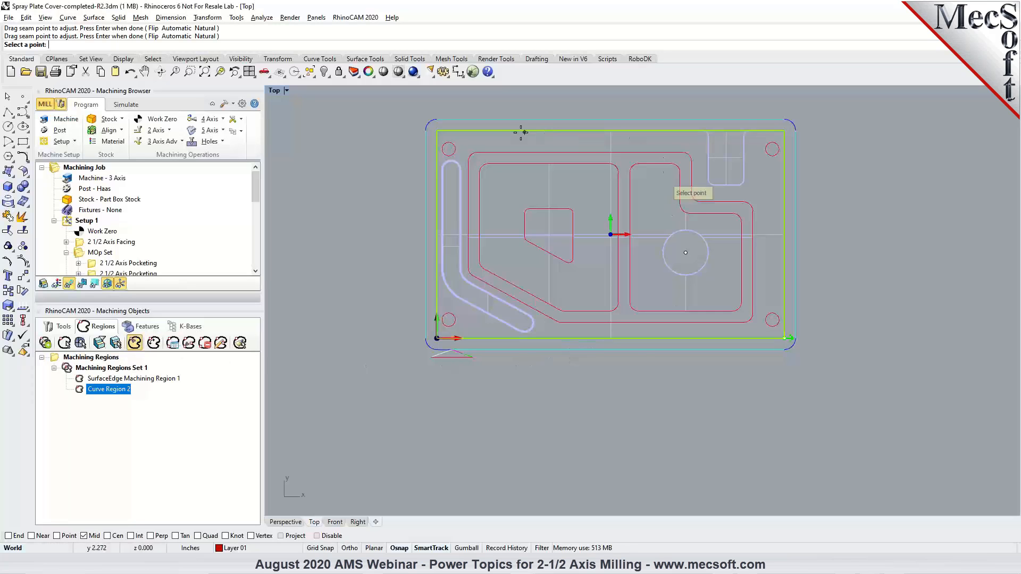
left_click(467, 130)
key("Return")
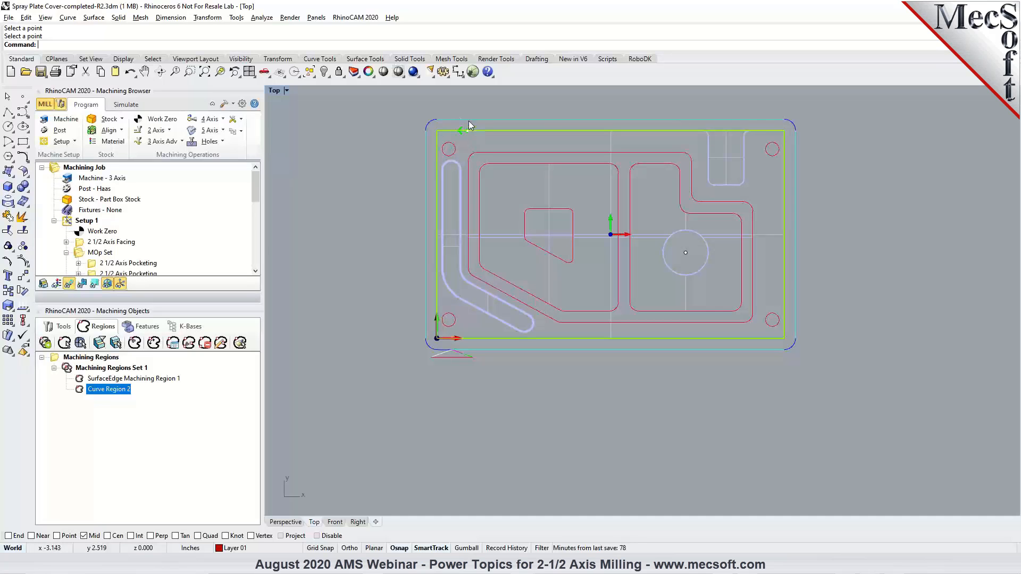
Step: Replace the last 2 1/2 Axis Profiling operation's part regions with the predefined region Curve Region 2
left_click_drag(254, 193, 255, 254)
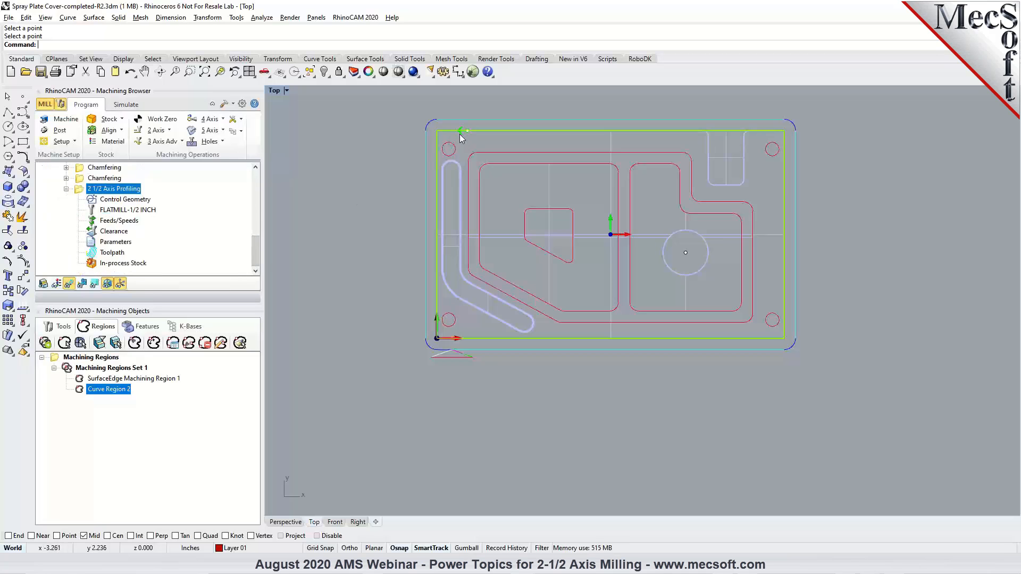
double_click(79, 190)
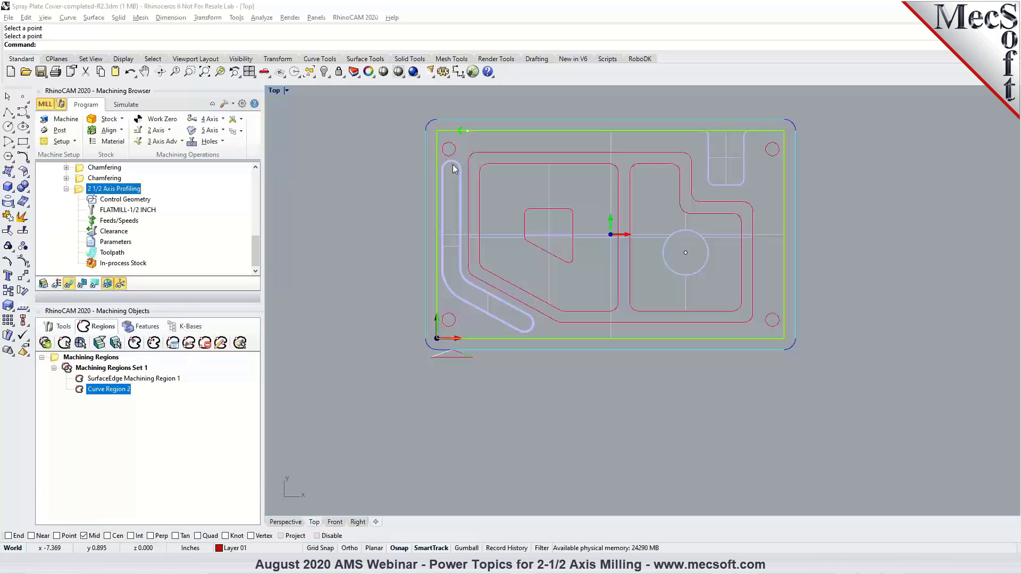
left_click(88, 325)
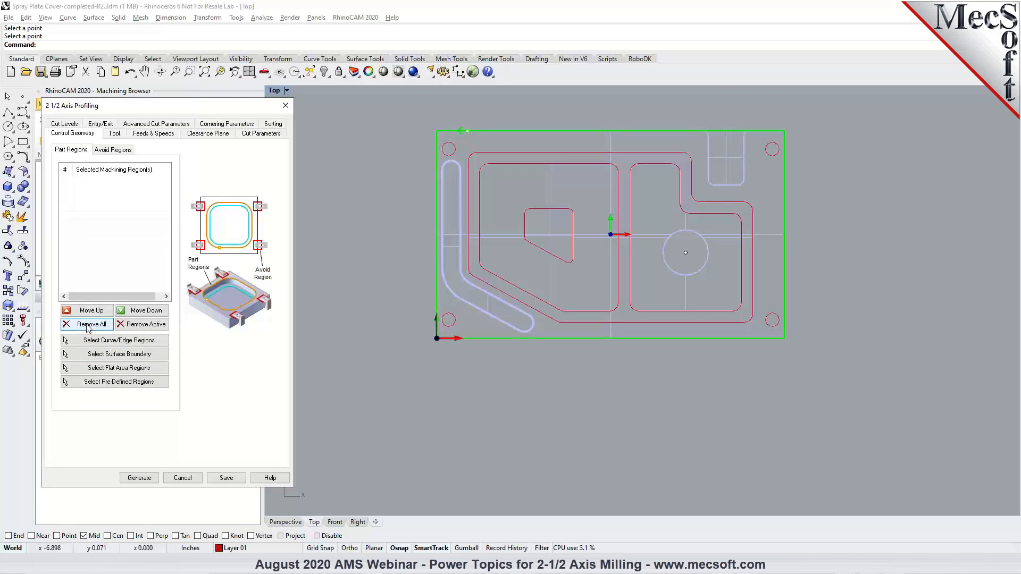
left_click(104, 384)
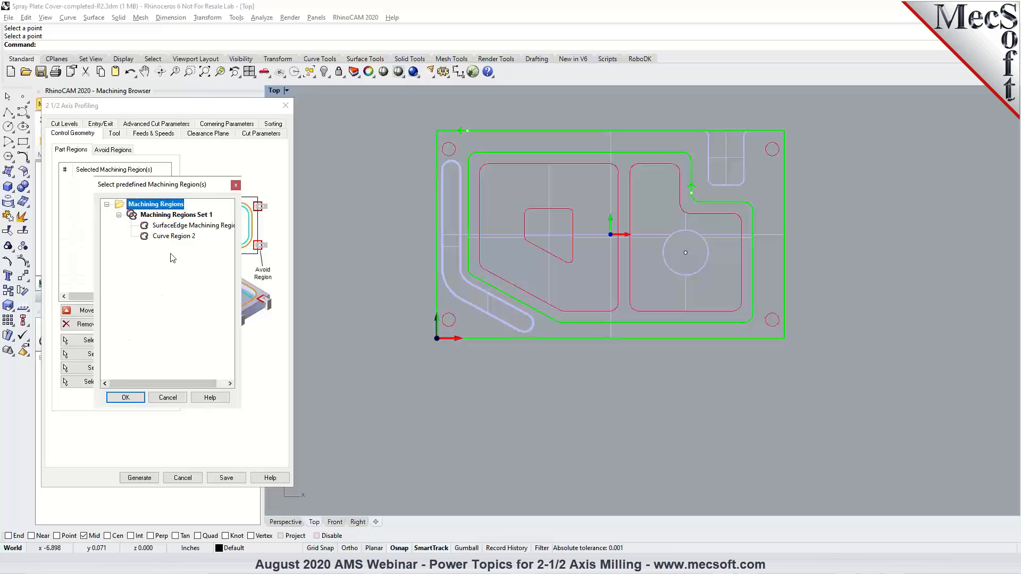
left_click(173, 237)
left_click(126, 398)
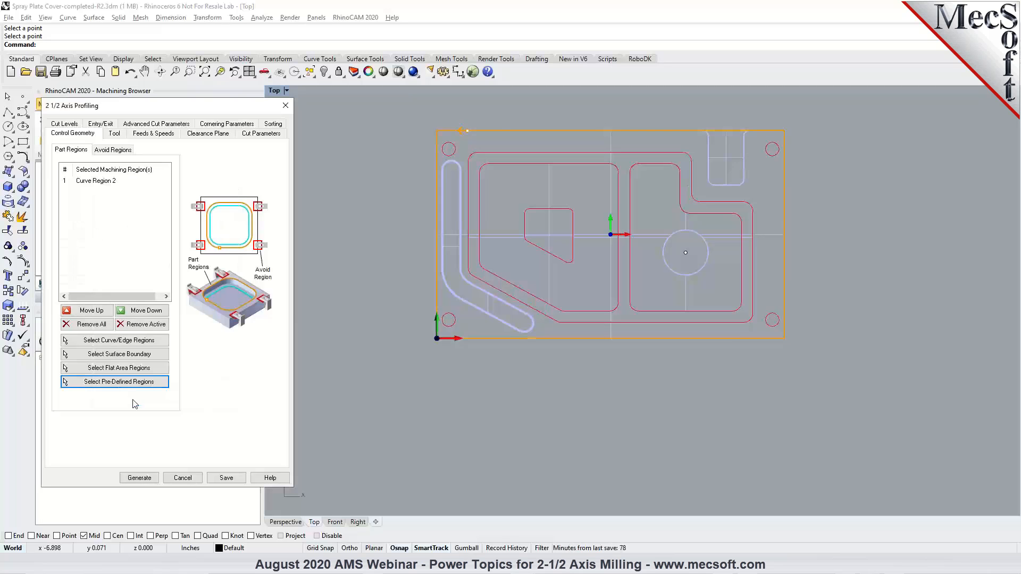
Step: Generate the profiling toolpath from Curve Region 2 and move that region's start point to the plate's upper edge, just left of the open notch
left_click(140, 478)
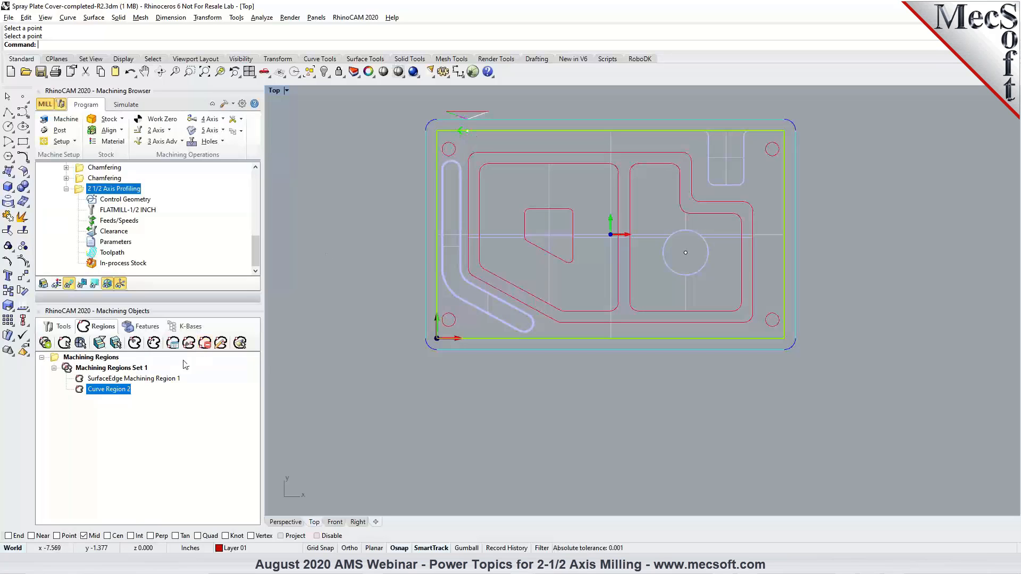
left_click(135, 343)
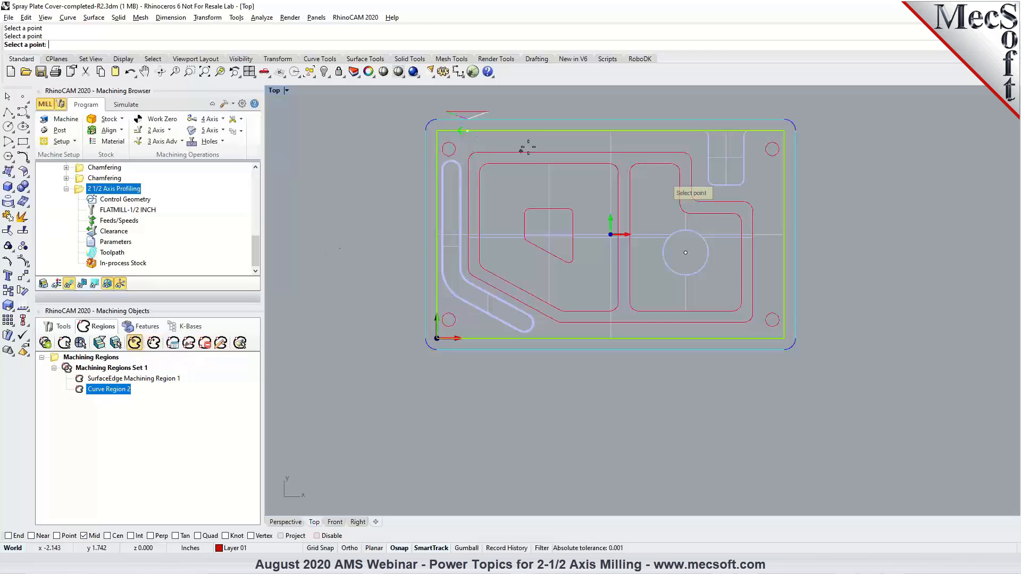
left_click(690, 130)
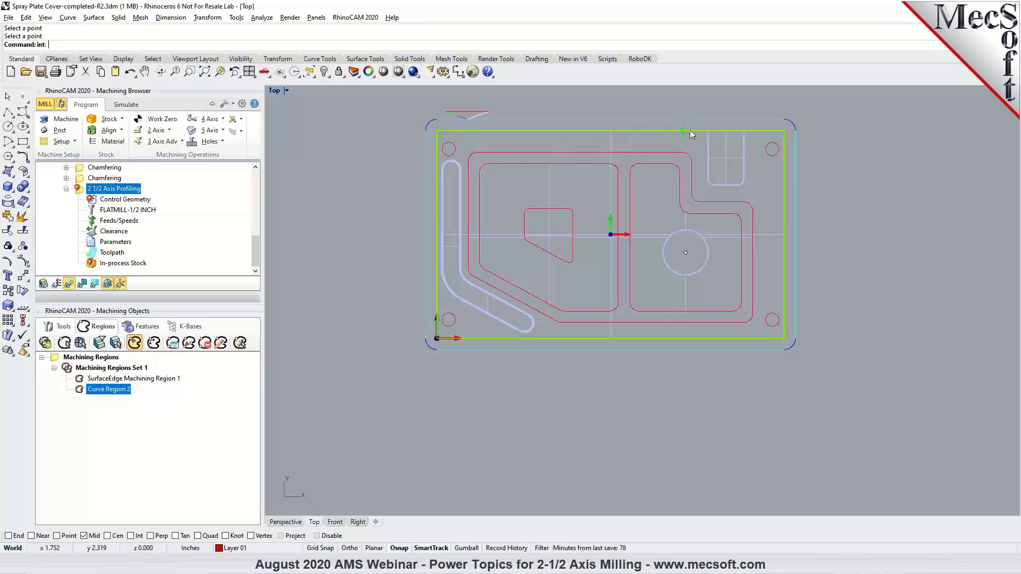
Step: Regenerate the last 2 1/2 Axis Profiling operation and inspect the toolpath's entry in the Perspective view
right_click(138, 196)
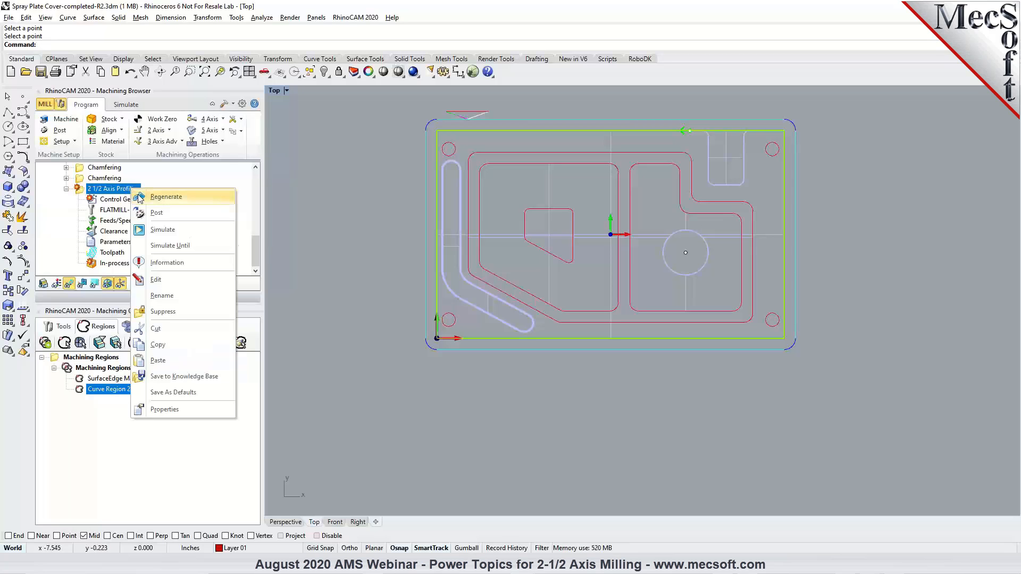
left_click(140, 198)
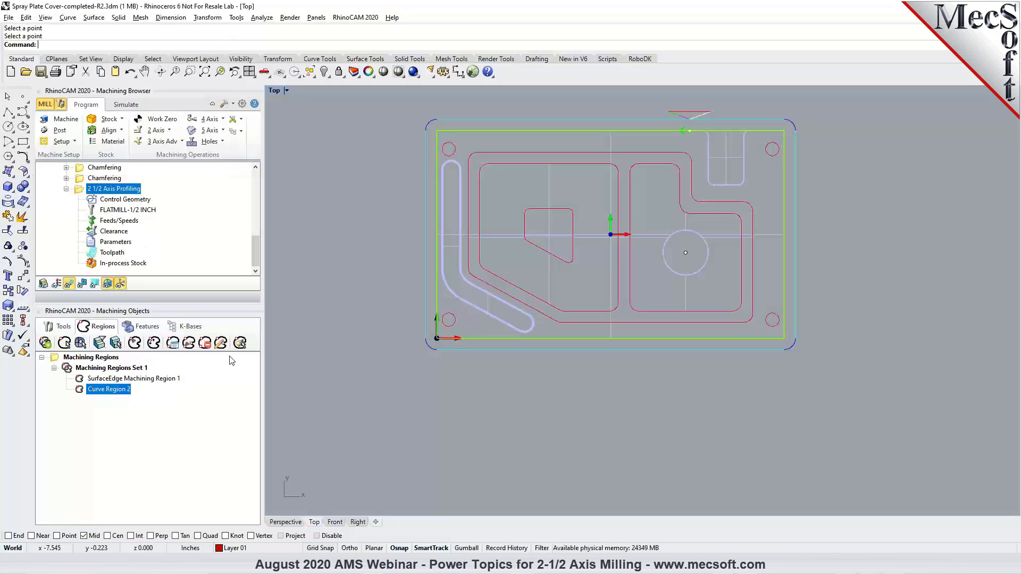
left_click(285, 522)
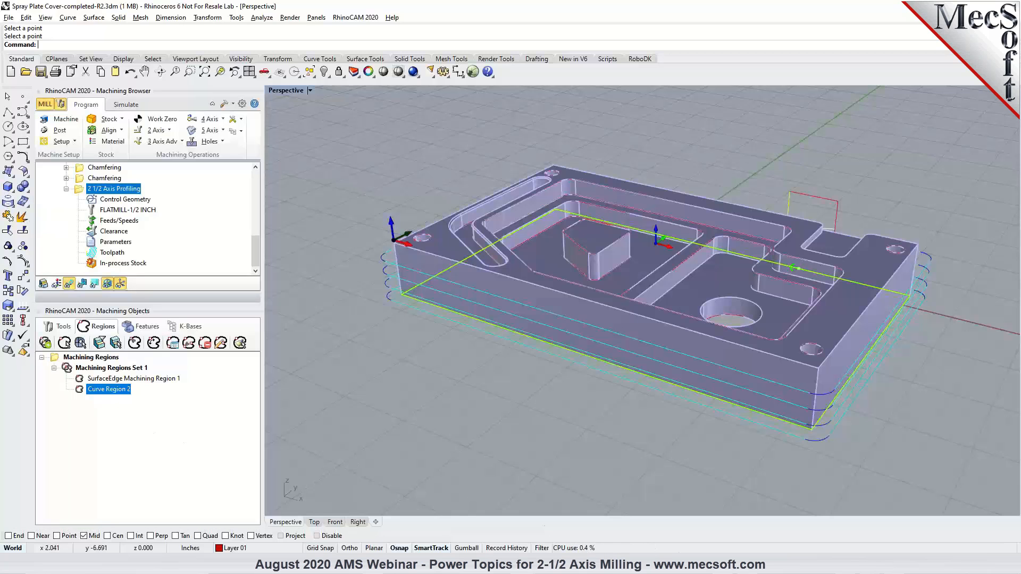
Step: Switch to VisualCAM, hide the toolpath display by selecting the Machining Job, and select the plate's bottom perimeter polyline in the Top view
left_click(668, 526)
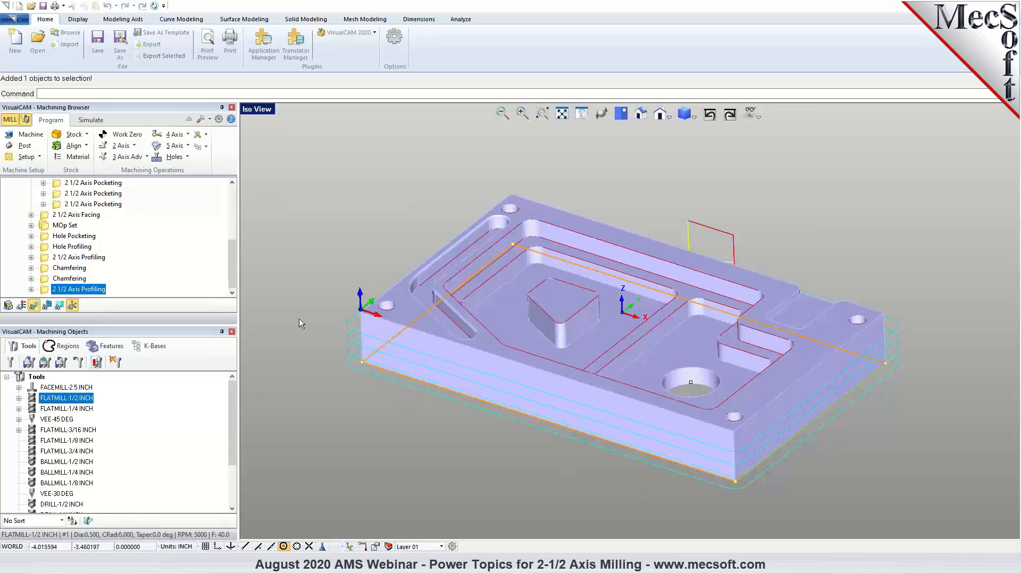
scroll(117, 239, "up", 5)
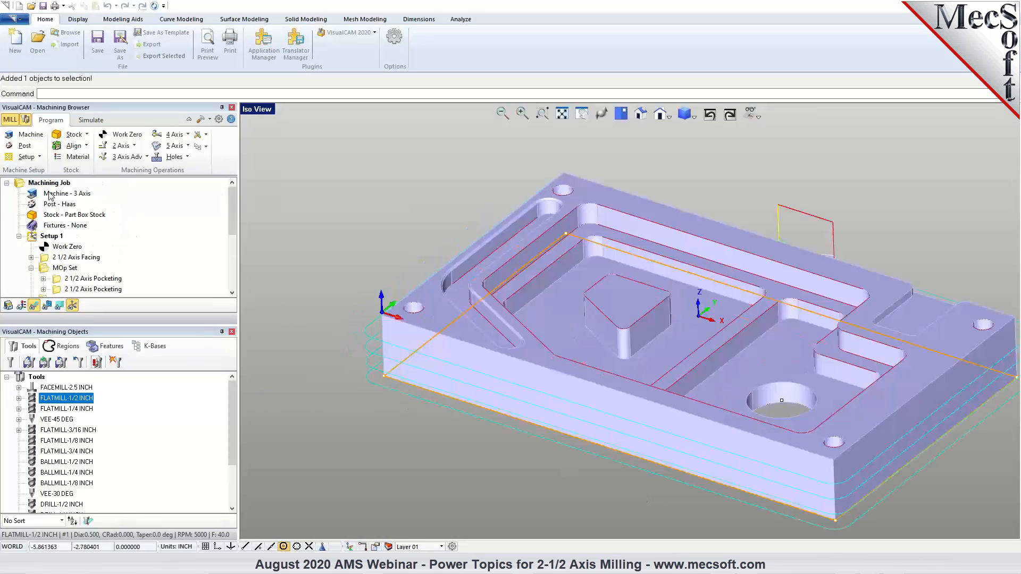
left_click(49, 183)
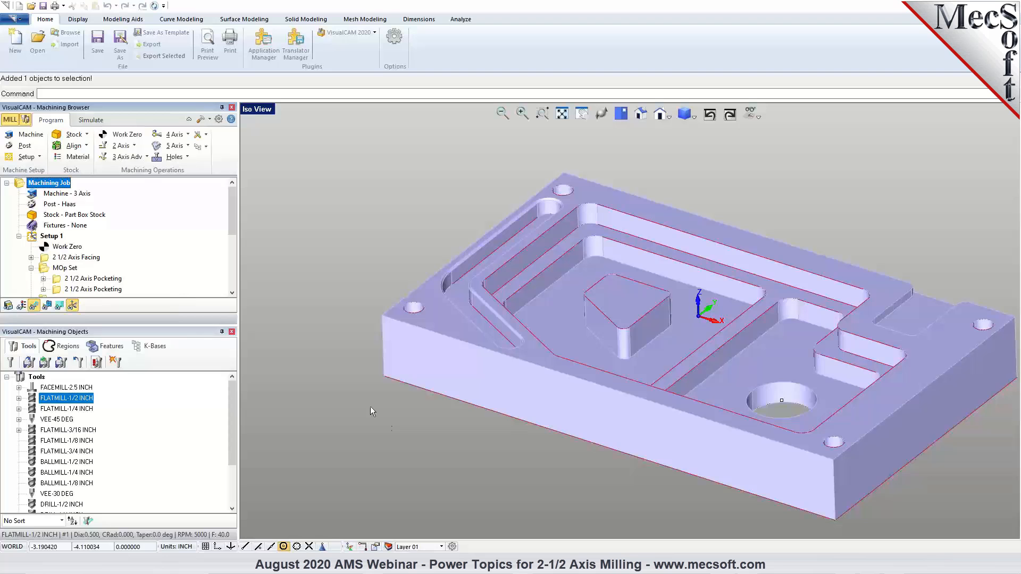
left_click(423, 388)
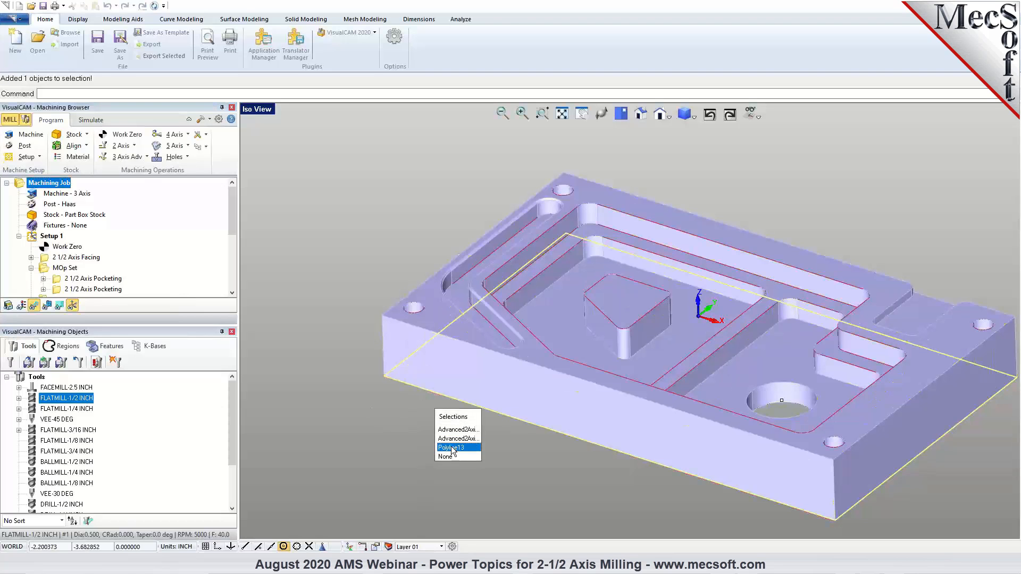
left_click(451, 447)
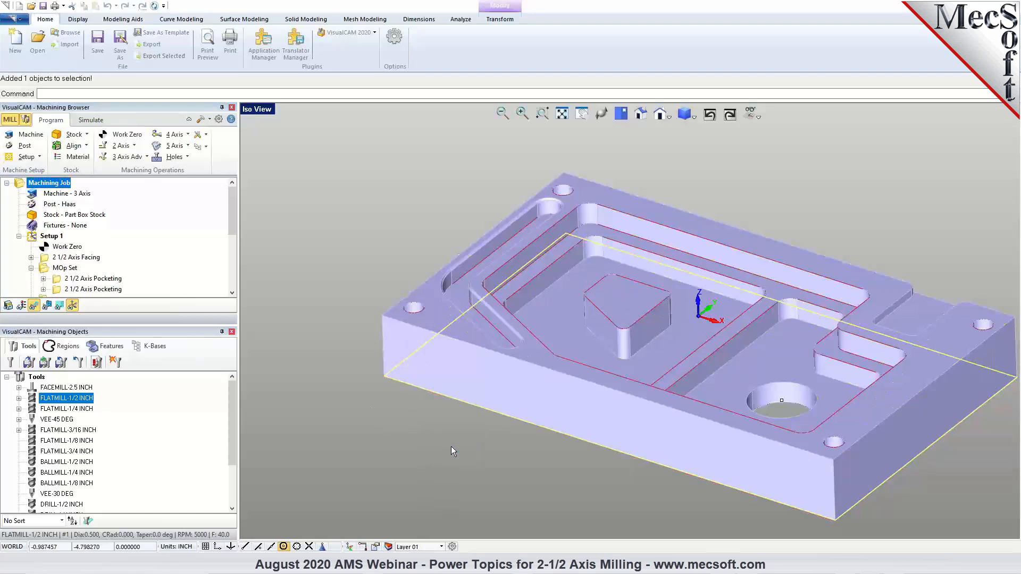
left_click(621, 114)
scroll(668, 309, "up", 3)
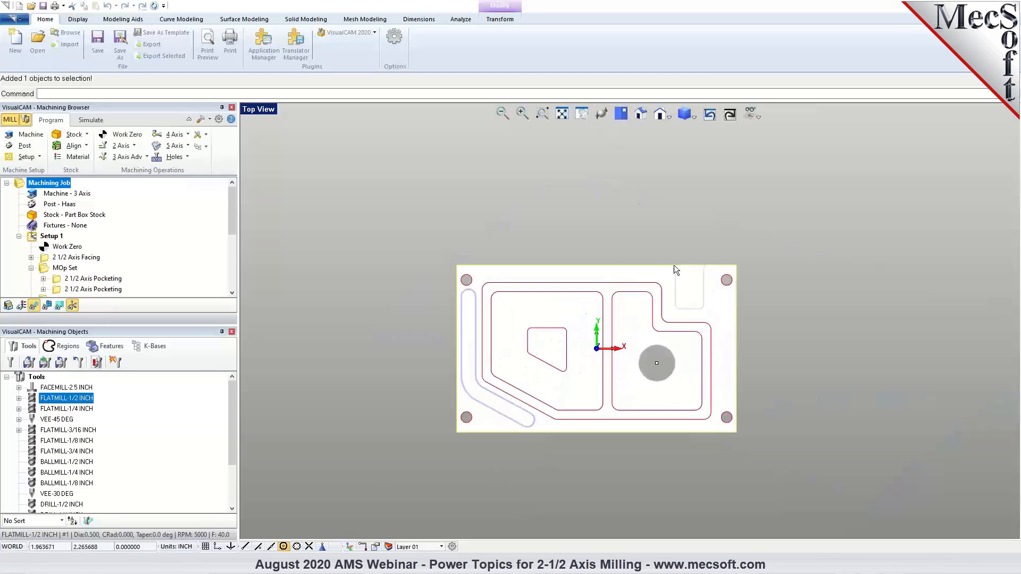
Step: Turn on the display of curve/region start points and direction arrows in the display options
left_click(394, 41)
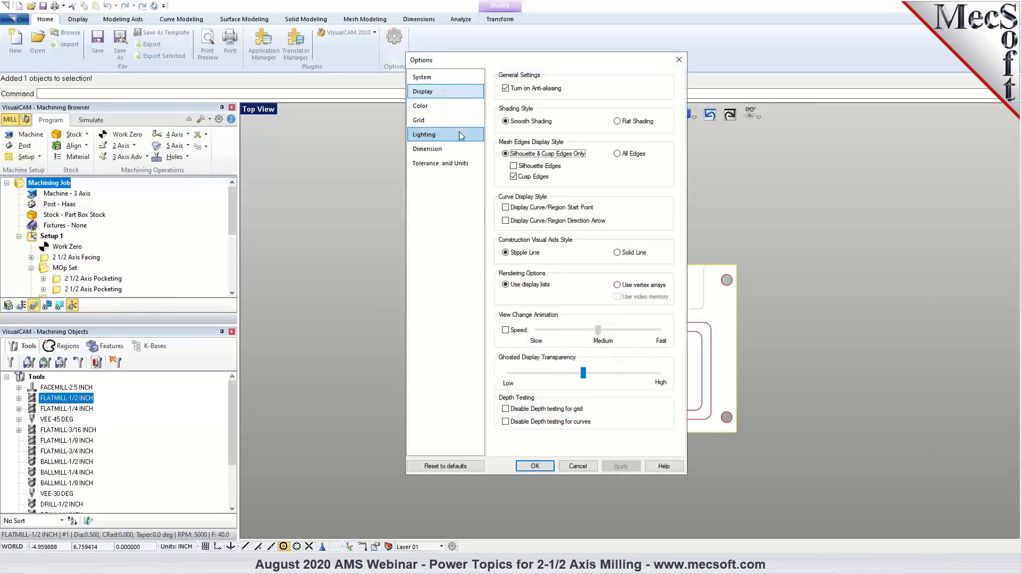
left_click(506, 208)
left_click(505, 221)
left_click(627, 469)
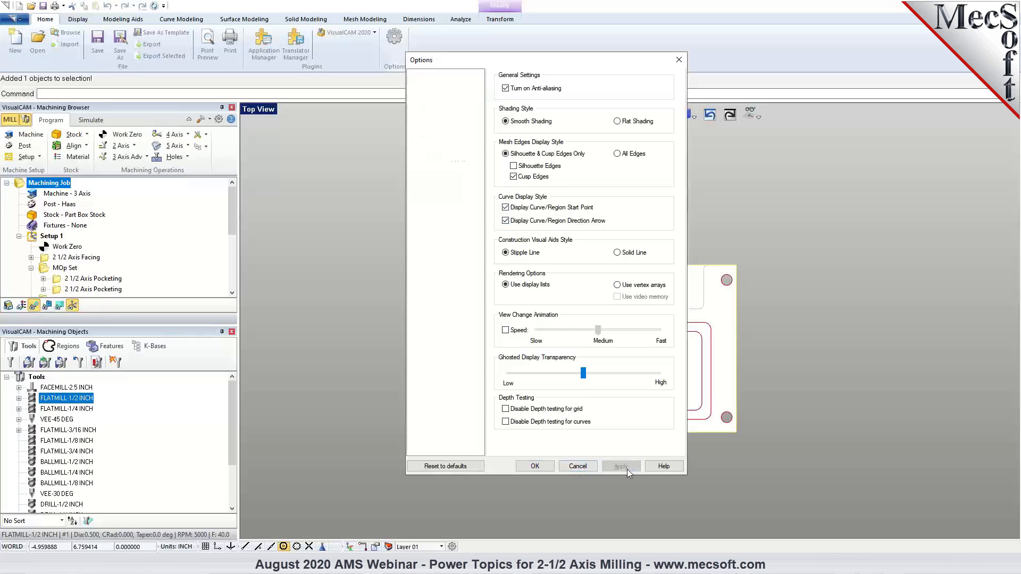
left_click(577, 468)
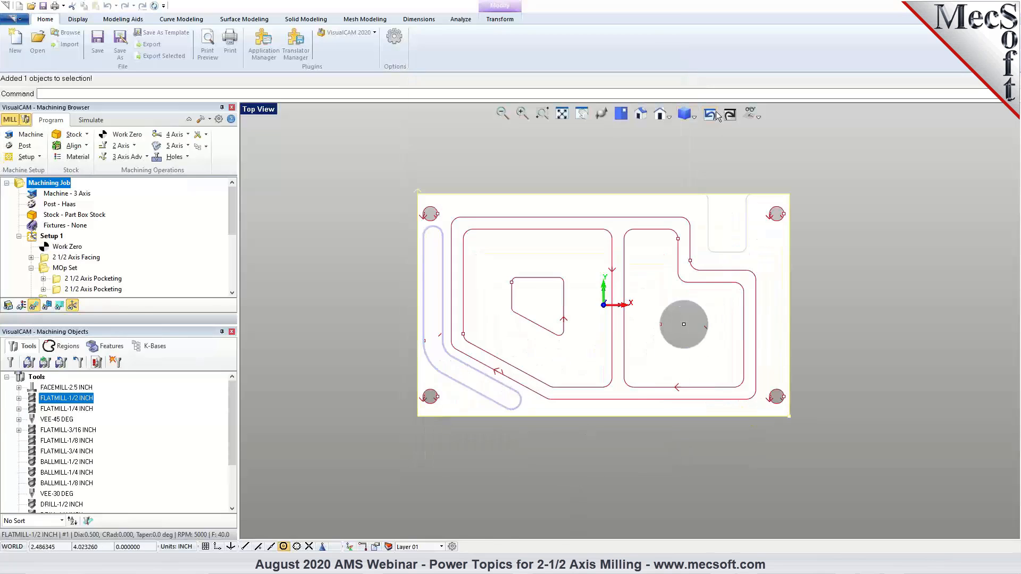
Step: Use Change Start in wireframe display to move the perimeter polyline's start point to the upper edge near the upper-right corner
left_click(687, 118)
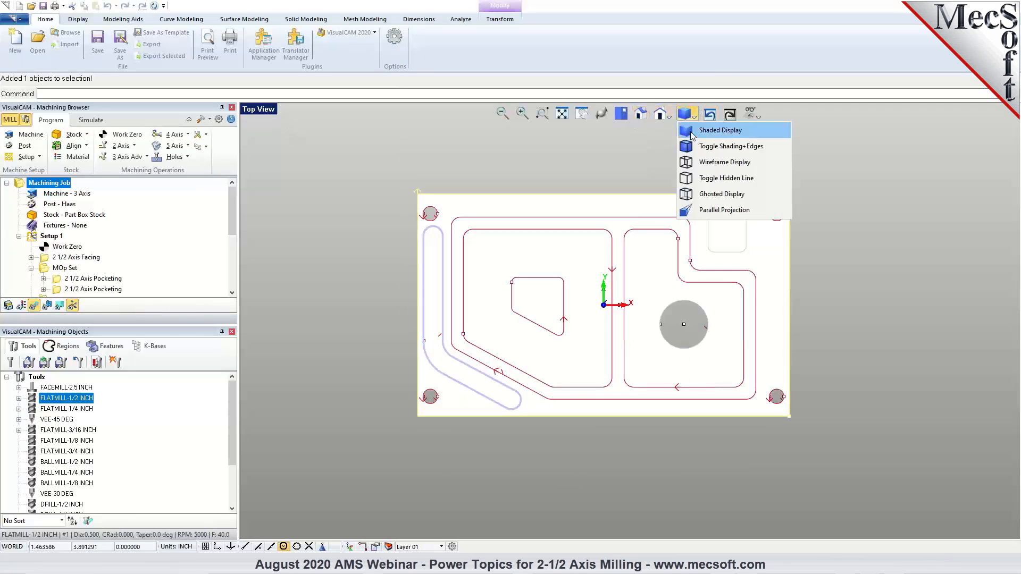
left_click(694, 162)
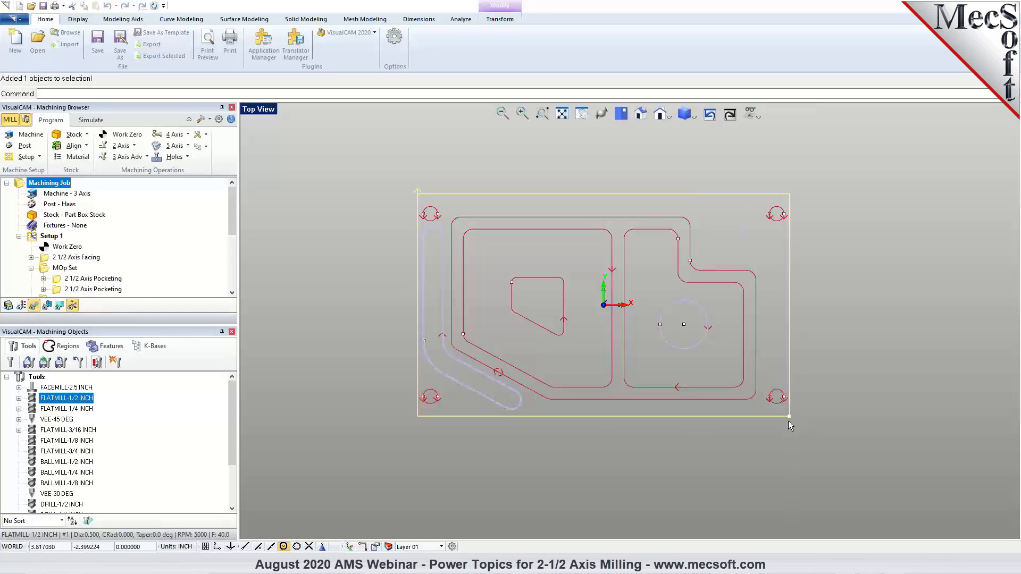
left_click(182, 19)
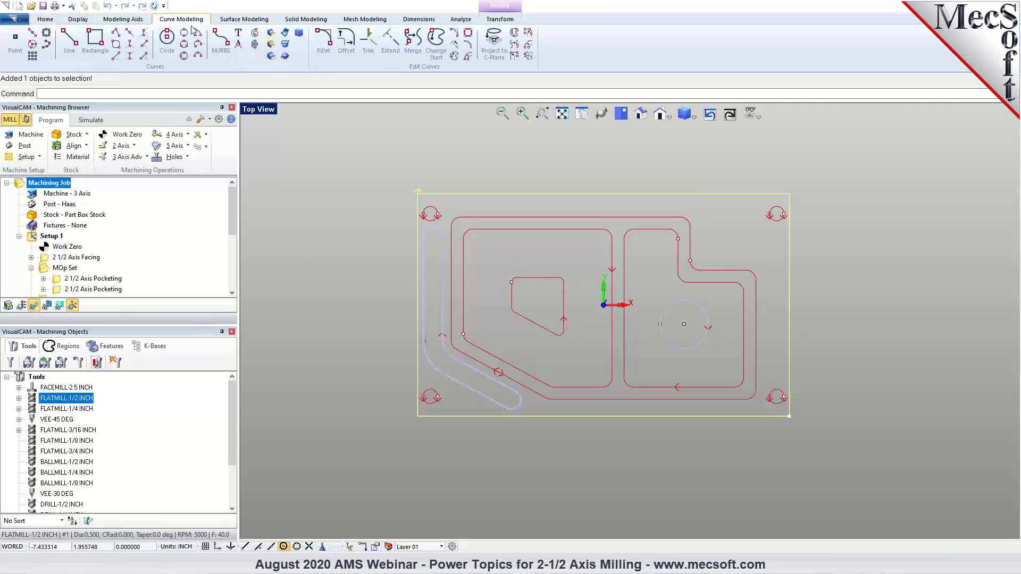
left_click(434, 46)
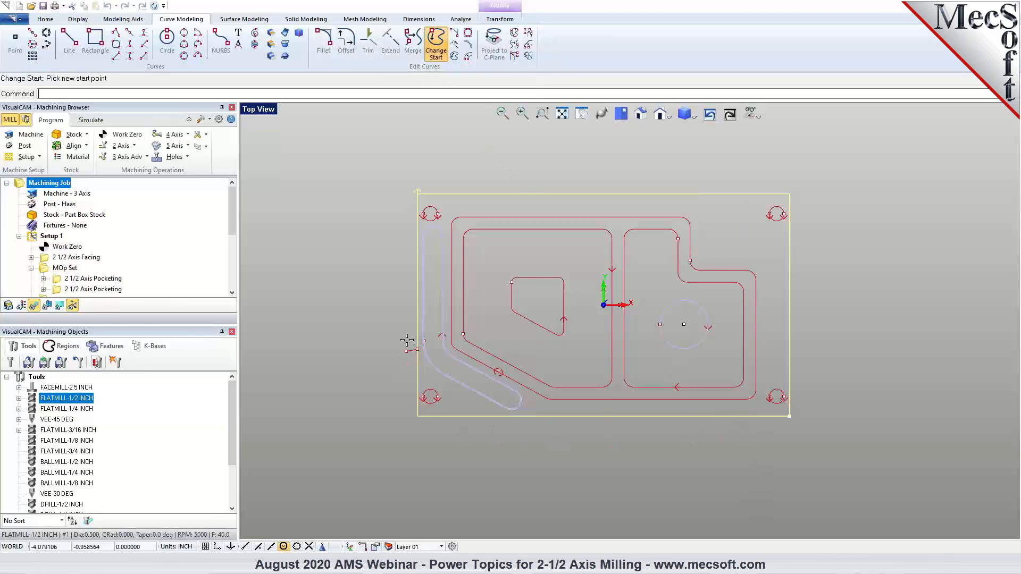
left_click(742, 194)
scroll(768, 205, "up", 1)
scroll(767, 204, "up", 1)
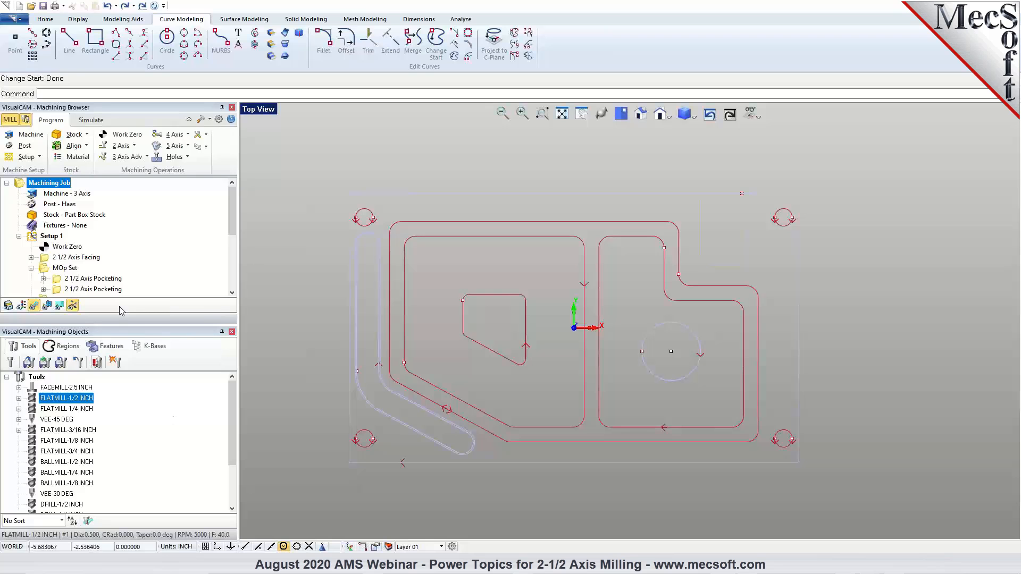
Step: Replace the last 2 1/2 Axis Profiling operation's part regions with the modified bottom perimeter polyline, picking it in an isometric view
scroll(107, 239, "down", 4)
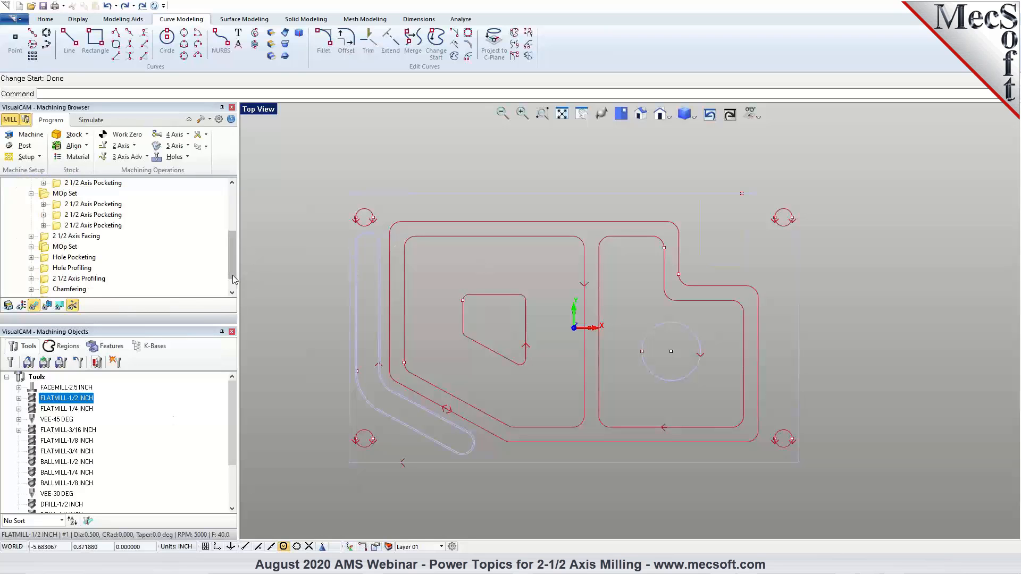
left_click(42, 280)
double_click(43, 280)
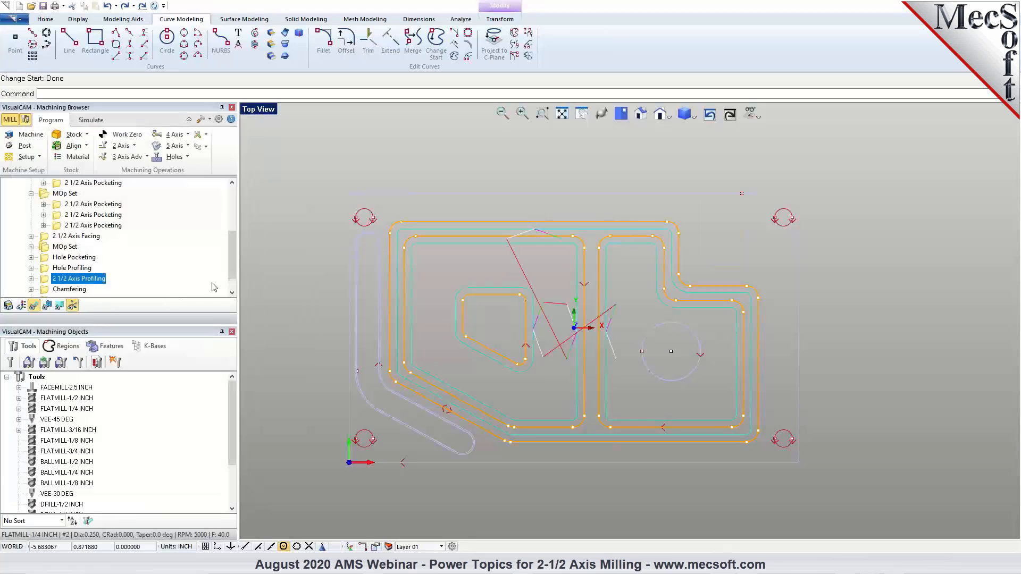
left_click_drag(231, 270, 231, 283)
left_click(84, 290)
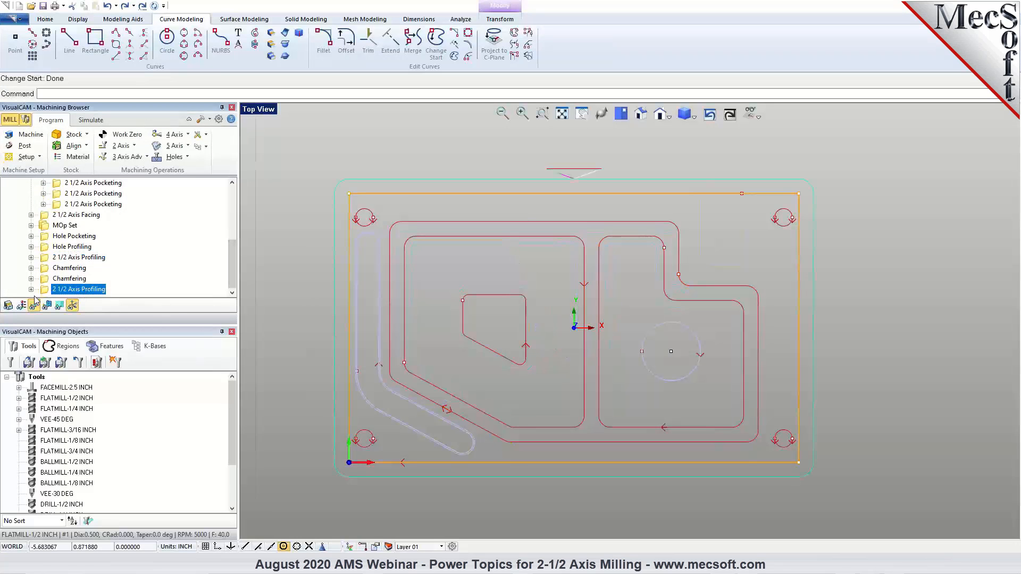
left_click(48, 340)
left_click(58, 355)
left_click(404, 194)
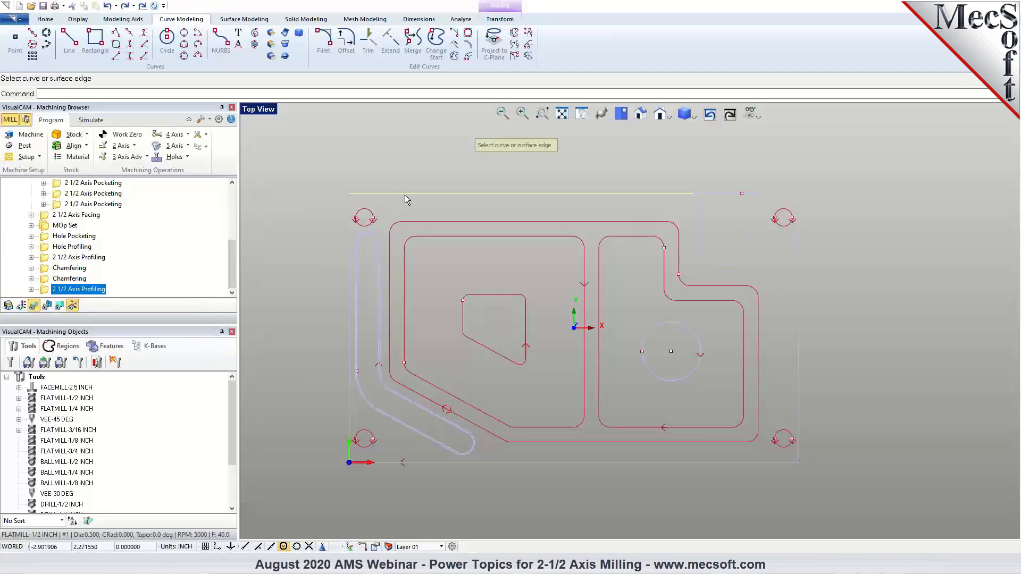
left_click(688, 194)
left_click(659, 114)
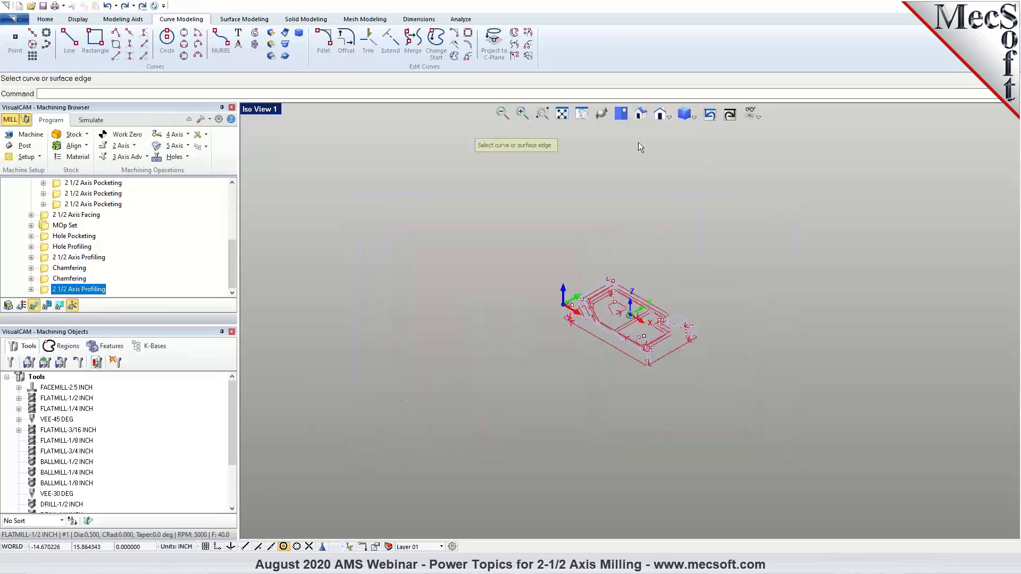
left_click(665, 346)
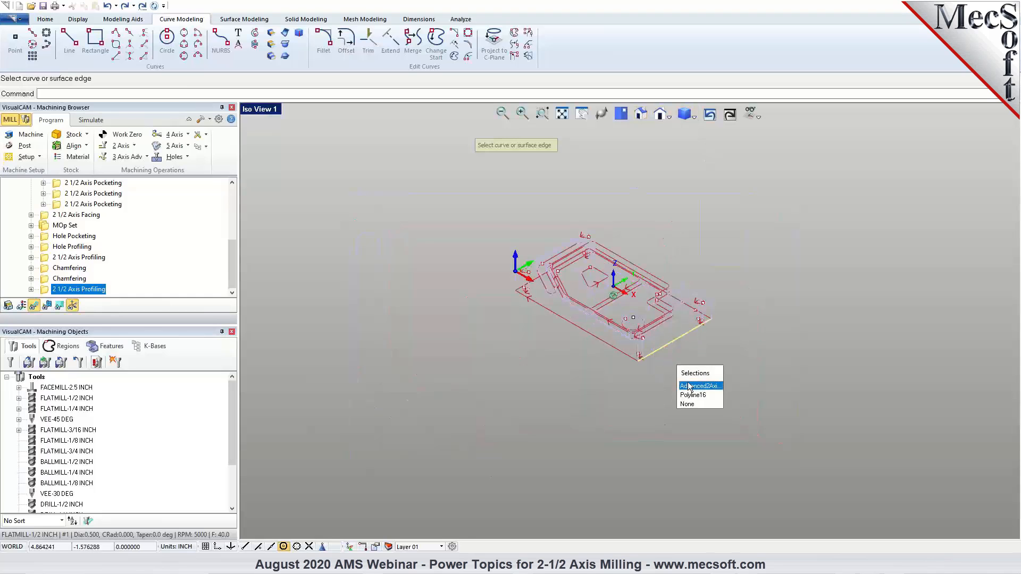
left_click(696, 392)
right_click(697, 392)
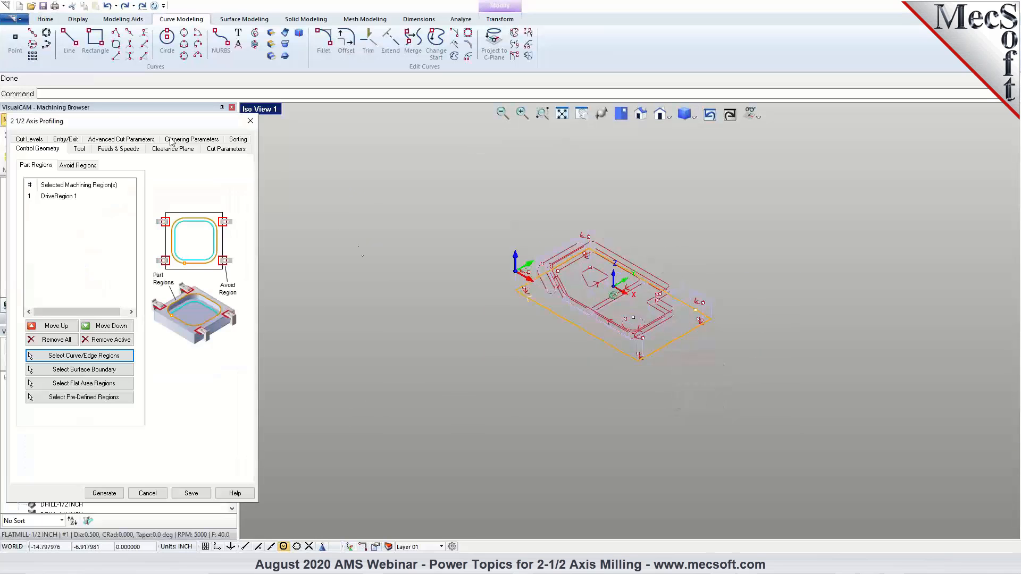
Step: Turn off Use Mid-Point of longest side in the profiling cut parameters and generate the toolpath
left_click(36, 140)
left_click(212, 150)
left_click(223, 140)
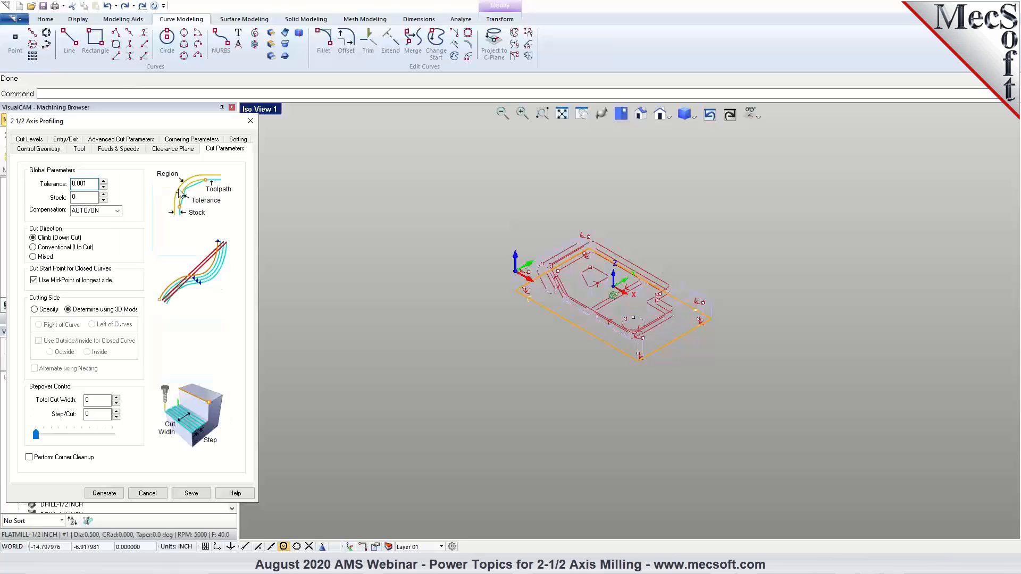
left_click(105, 493)
Step: Restore the shaded display and inspect the toolpath's entry on the plate in the isometric view
left_click(686, 114)
left_click(691, 133)
scroll(680, 306, "up", 3)
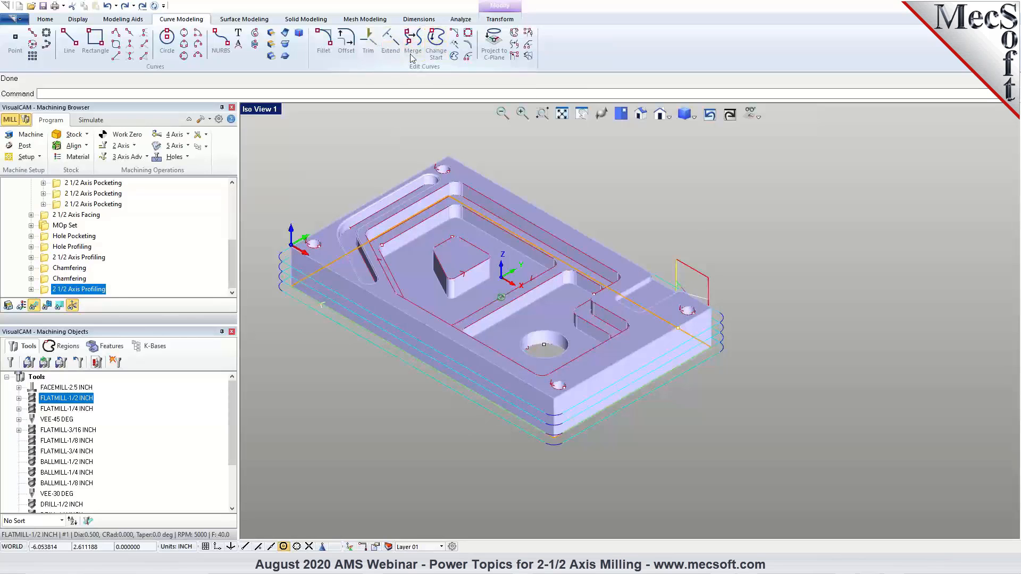
Step: Create a machining region from the bottom perimeter polyline and set its start point on the front edge near the work zero corner
left_click(65, 347)
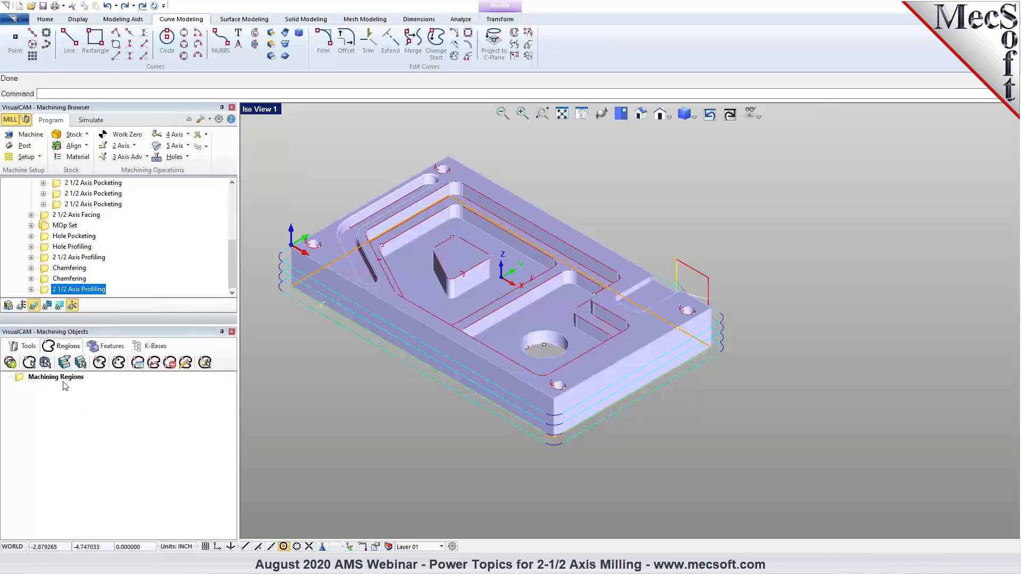
left_click(29, 362)
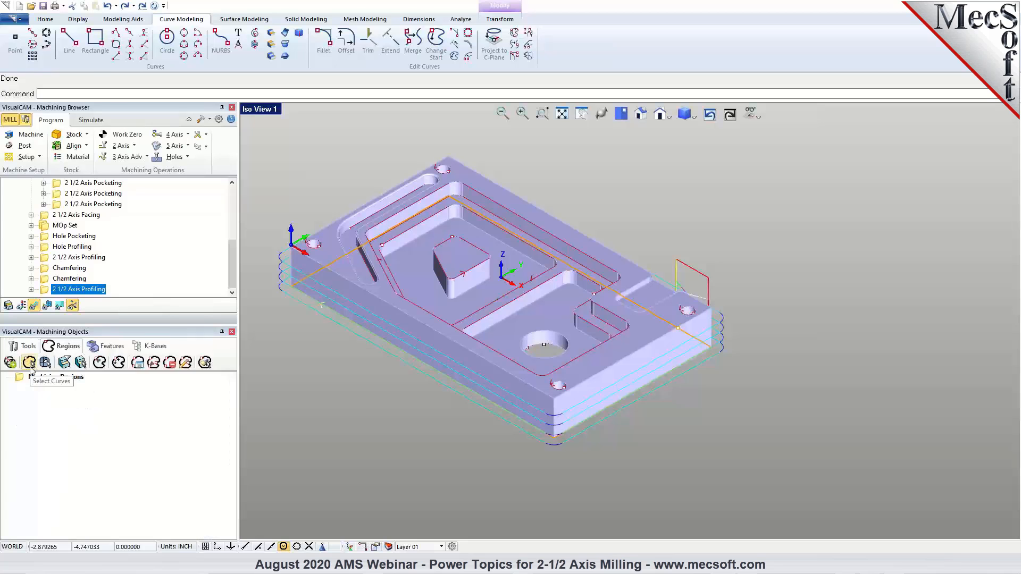
left_click(463, 384)
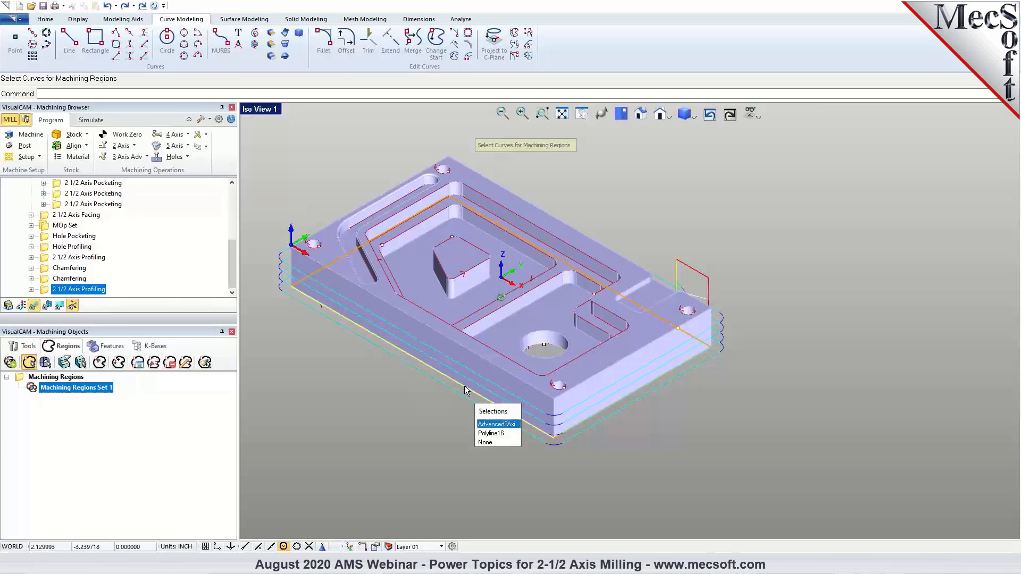
left_click(482, 432)
right_click(481, 432)
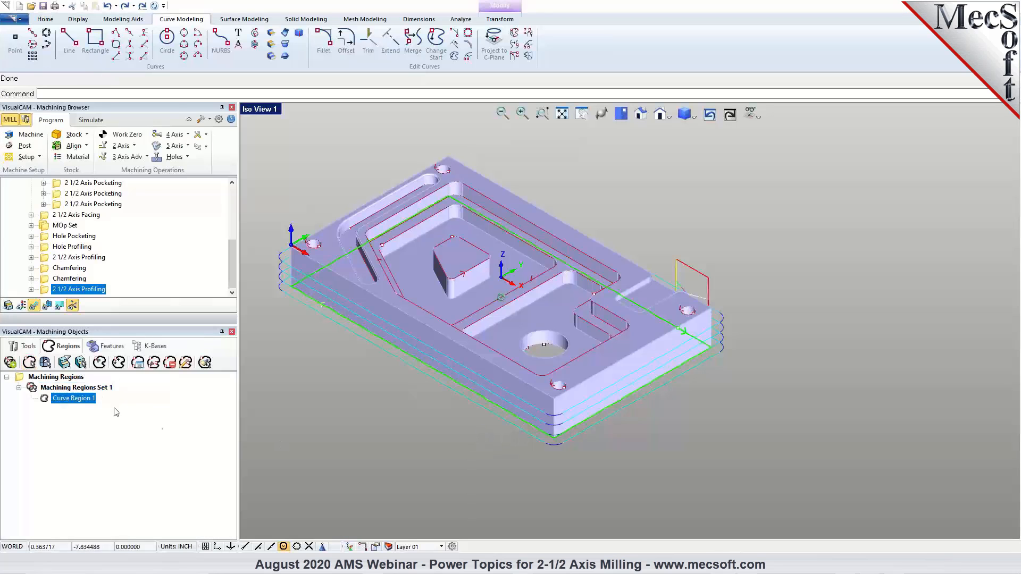
left_click(101, 363)
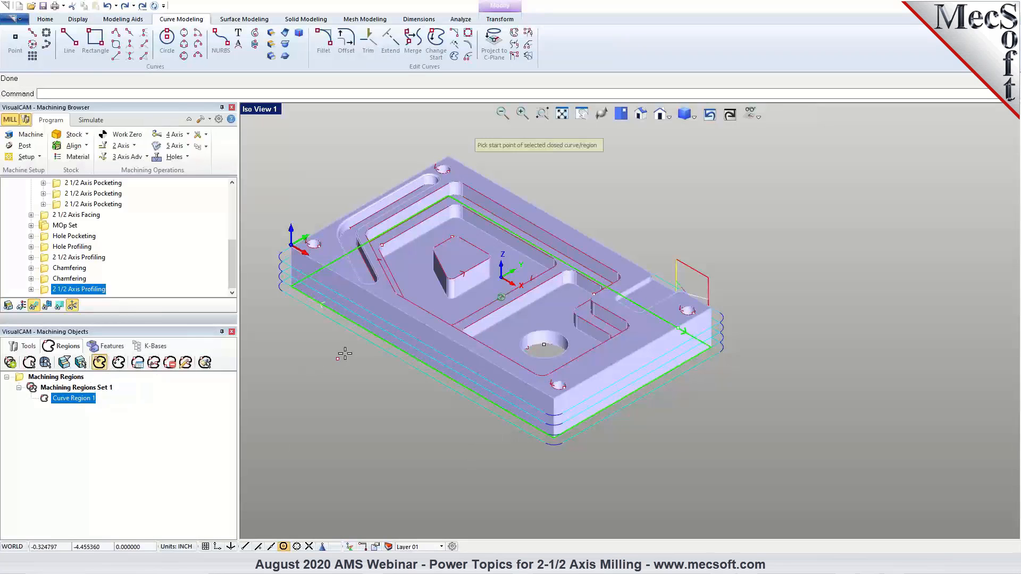
left_click(361, 330)
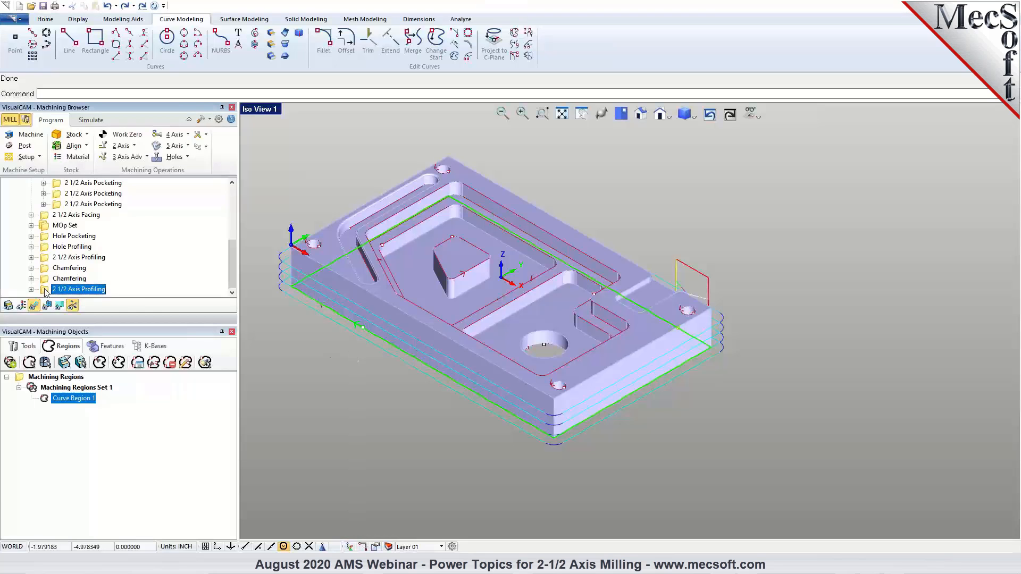
Step: Assign the pre-defined Curve Region 1 as the last 2 1/2 Axis Profiling operation's part region and generate the toolpath
double_click(45, 291)
left_click(85, 397)
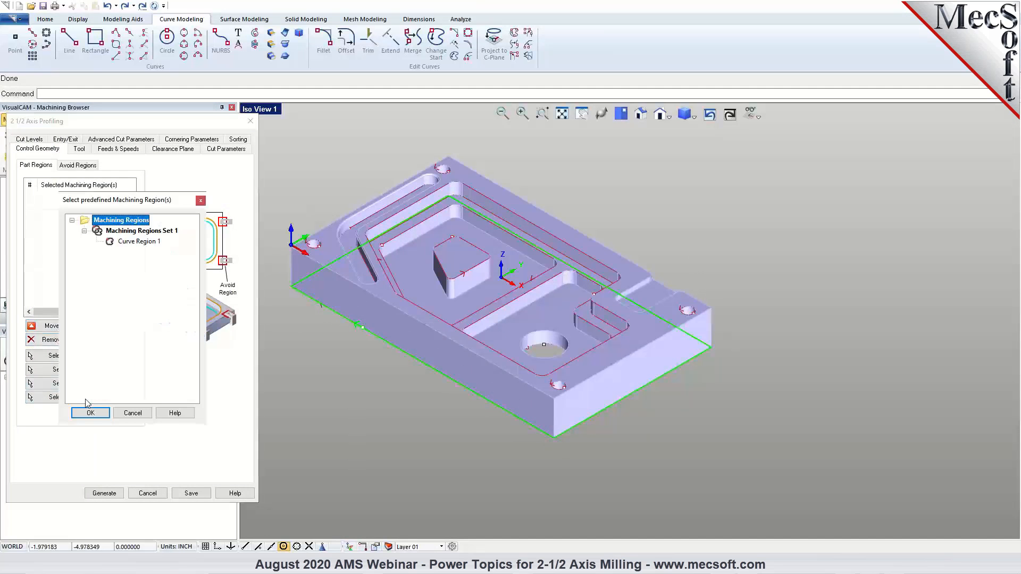
left_click(138, 242)
left_click(90, 413)
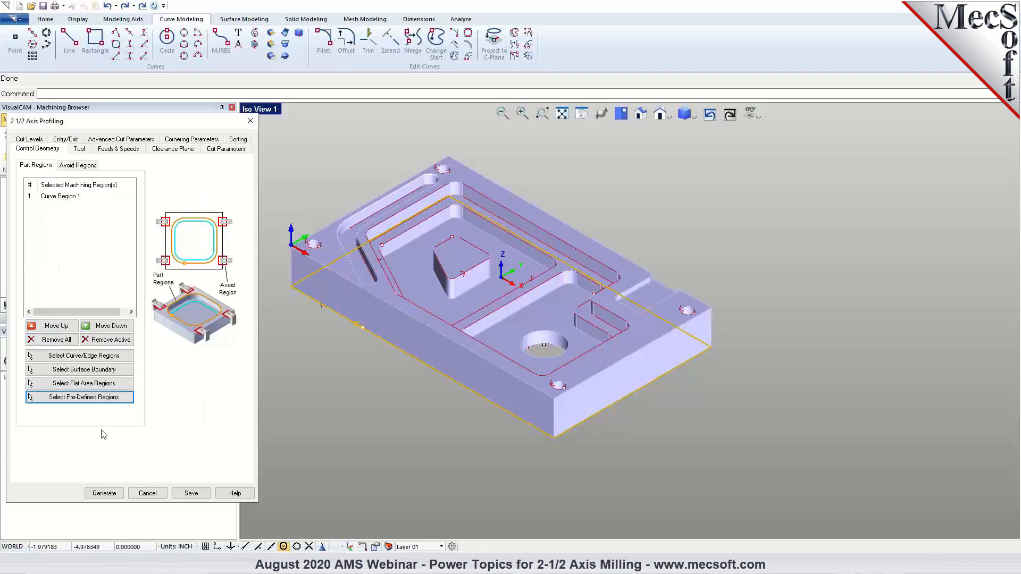
left_click(106, 493)
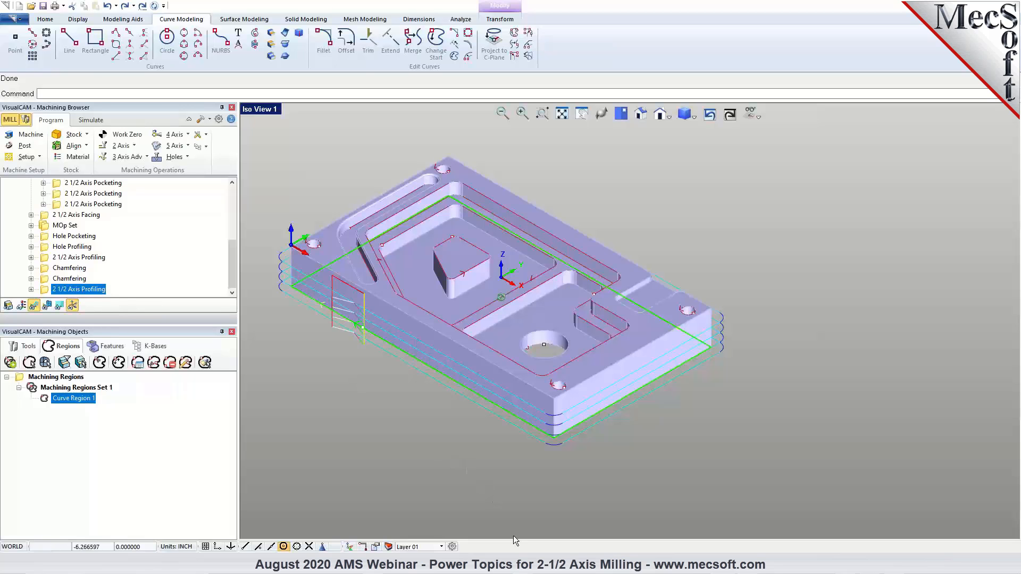
Step: Switch to RhinoCAM and display the last 2 1/2 Axis Pocketing toolpath of the expanded MOp Set around the round hole from above
mouse_move(523, 567)
left_click(456, 496)
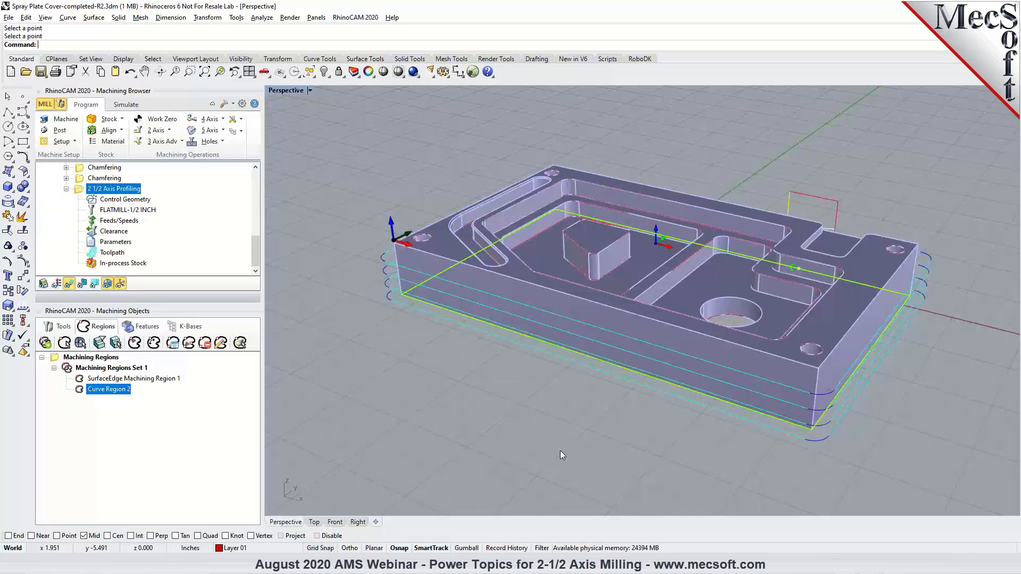
scroll(560, 451, "up", 2)
right_click_drag(616, 381, 727, 251)
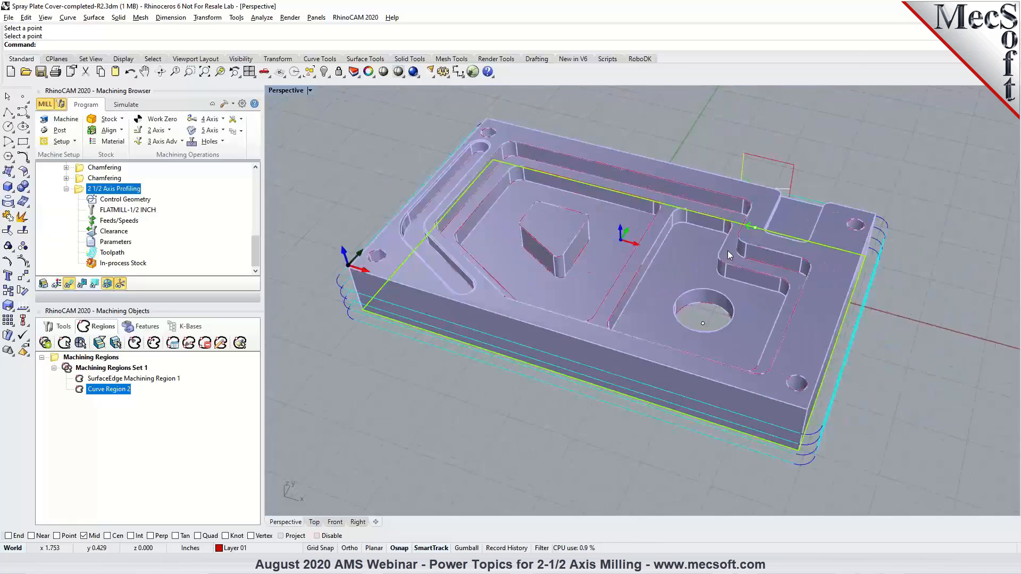
scroll(728, 251, "up", 4)
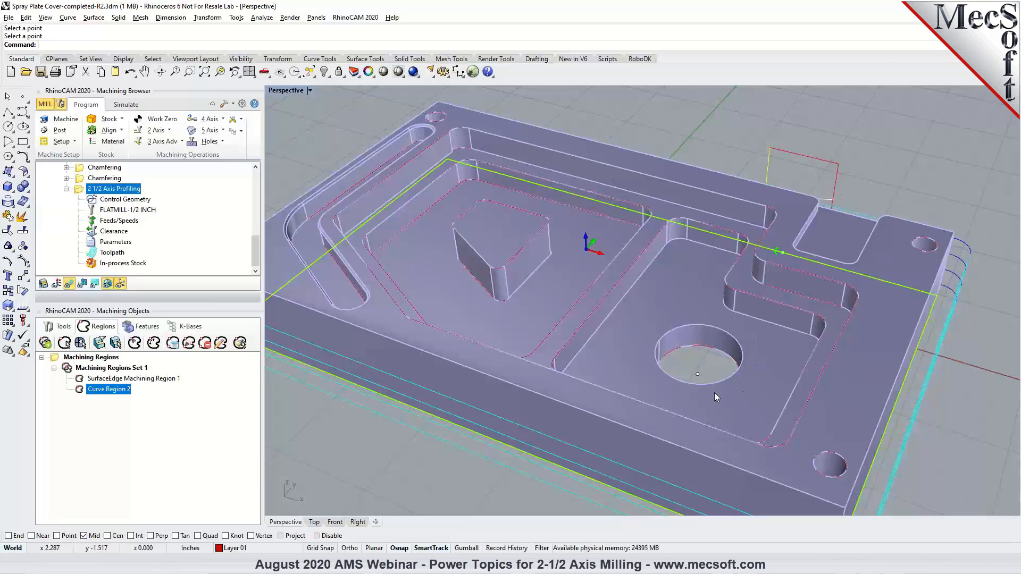
scroll(204, 264, "up", 5)
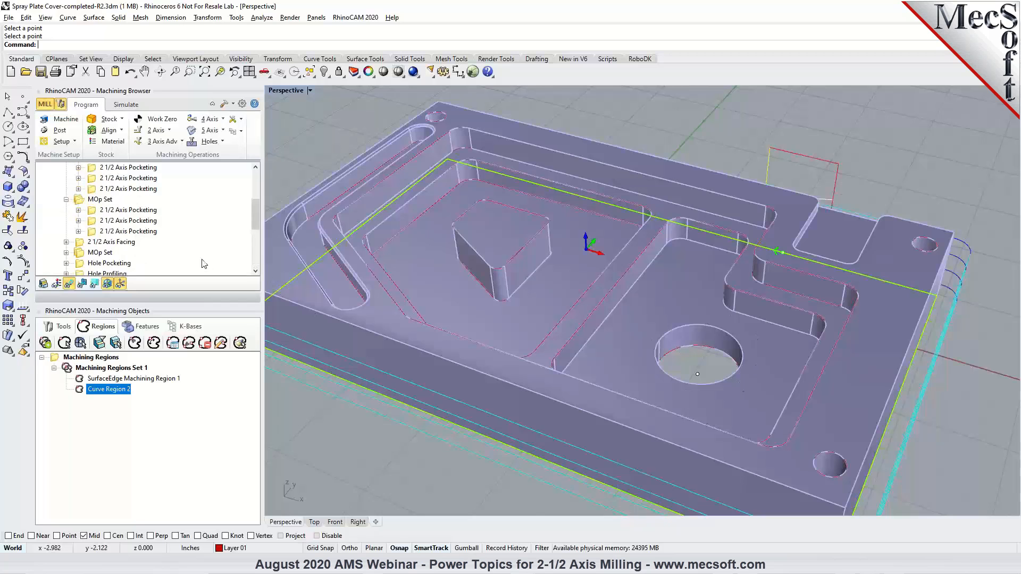
left_click(125, 234)
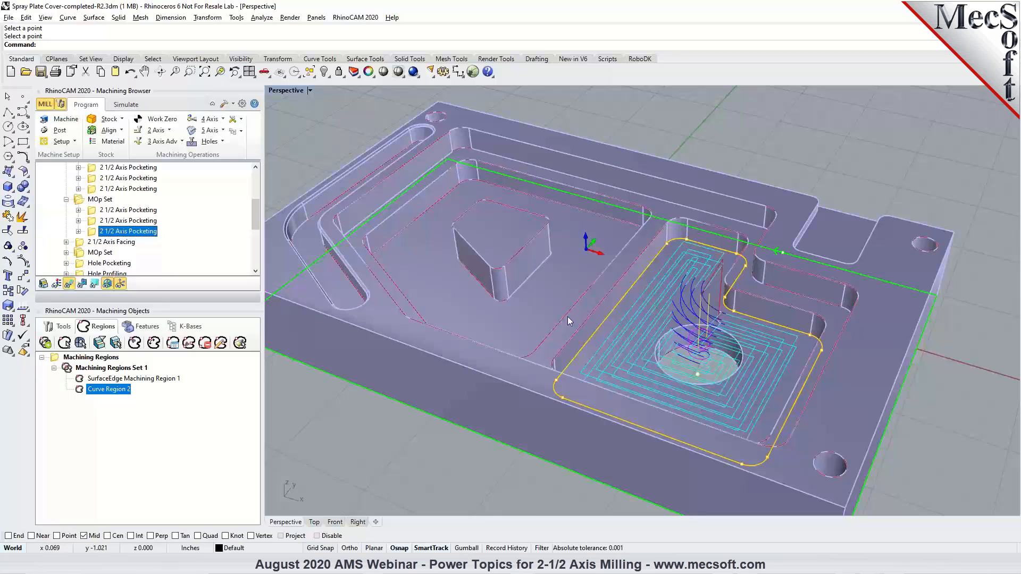
left_click(314, 522)
scroll(669, 255, "up", 3)
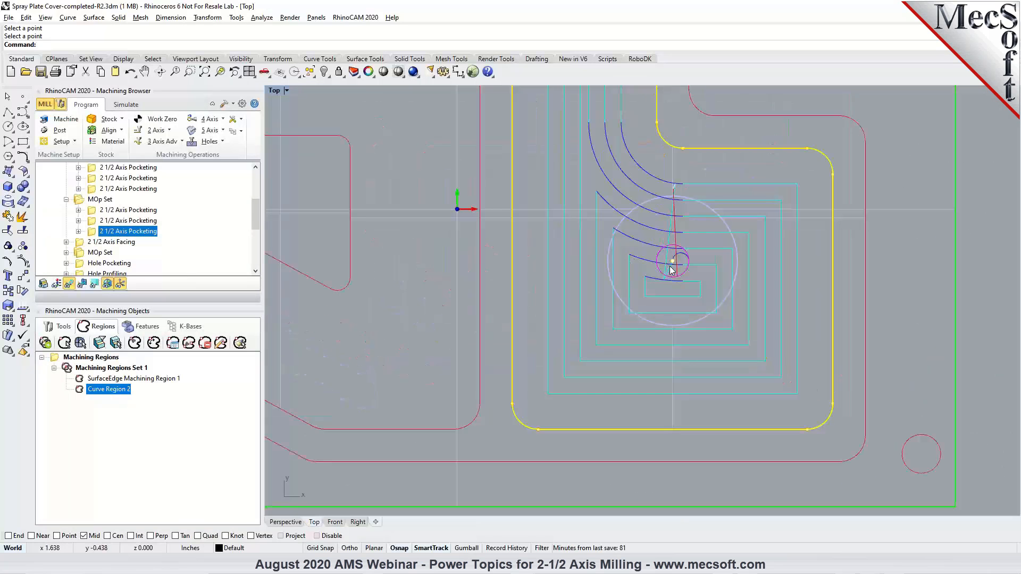
Step: Check the pocketing operation's start point at the hole centre without changing it, and examine its entry moves in perspective
double_click(93, 234)
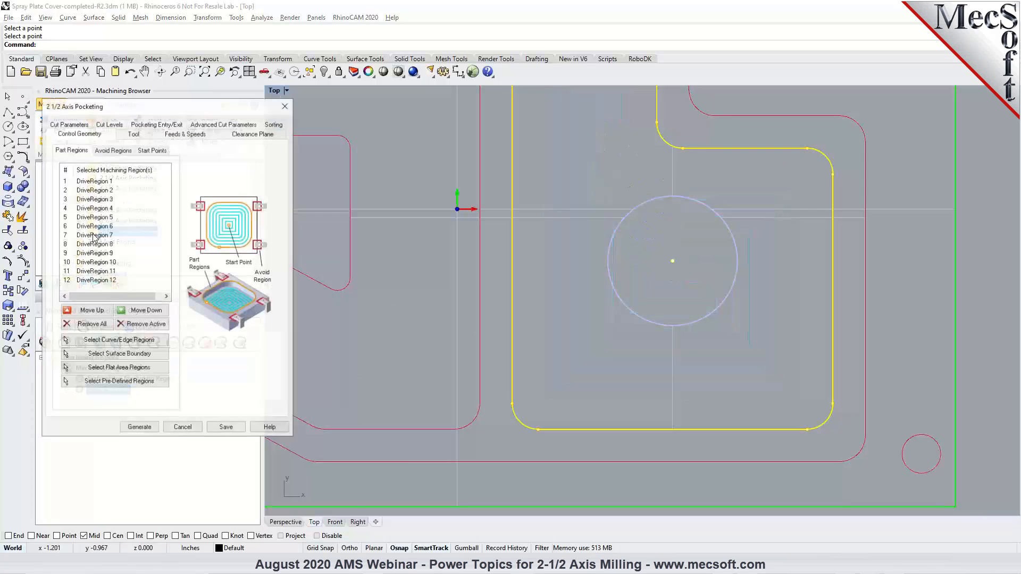
left_click(152, 150)
left_click(100, 181)
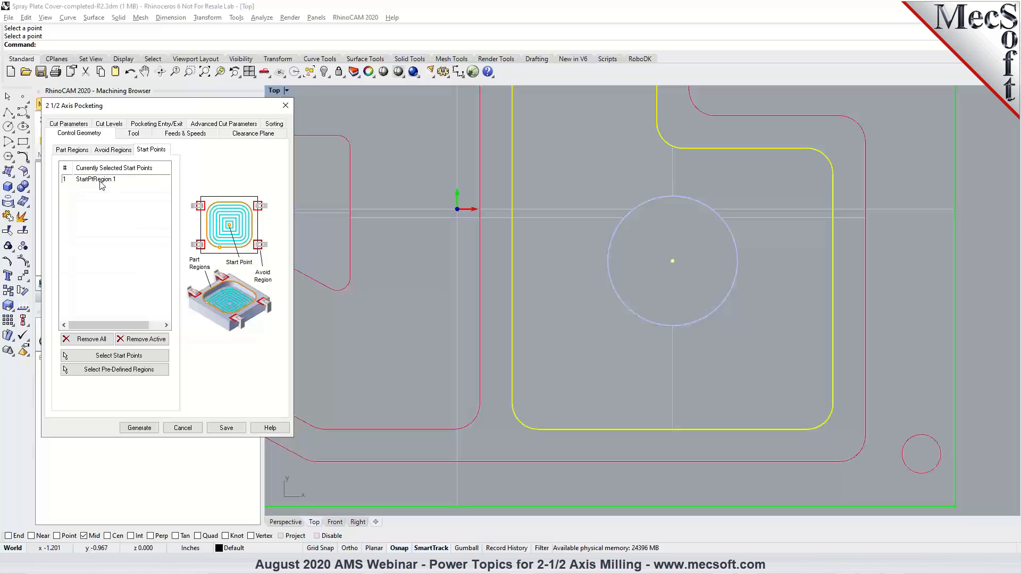
left_click(672, 262)
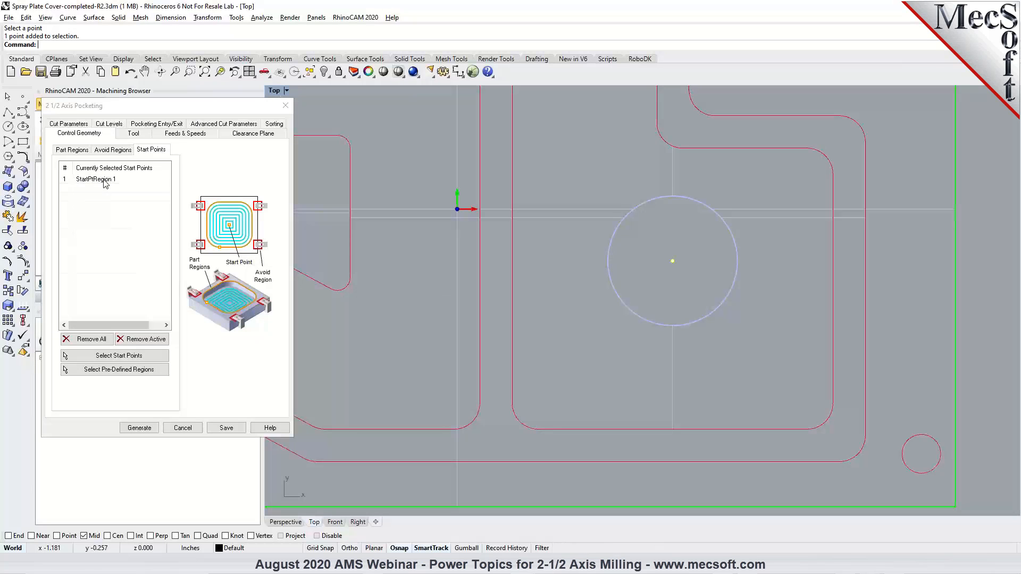
left_click(182, 428)
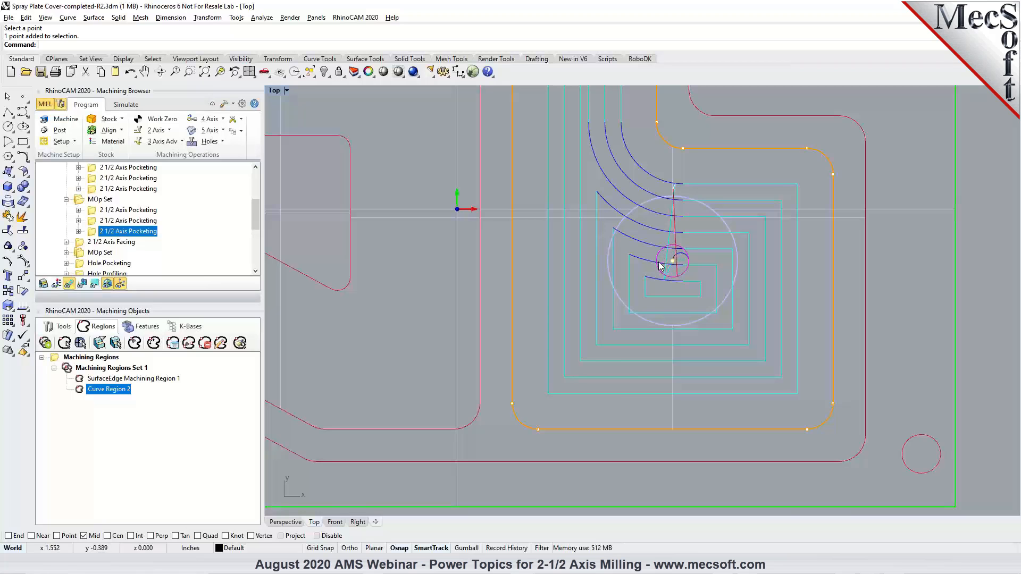
left_click(285, 522)
scroll(675, 356, "up", 8)
right_click_drag(676, 357, 714, 357)
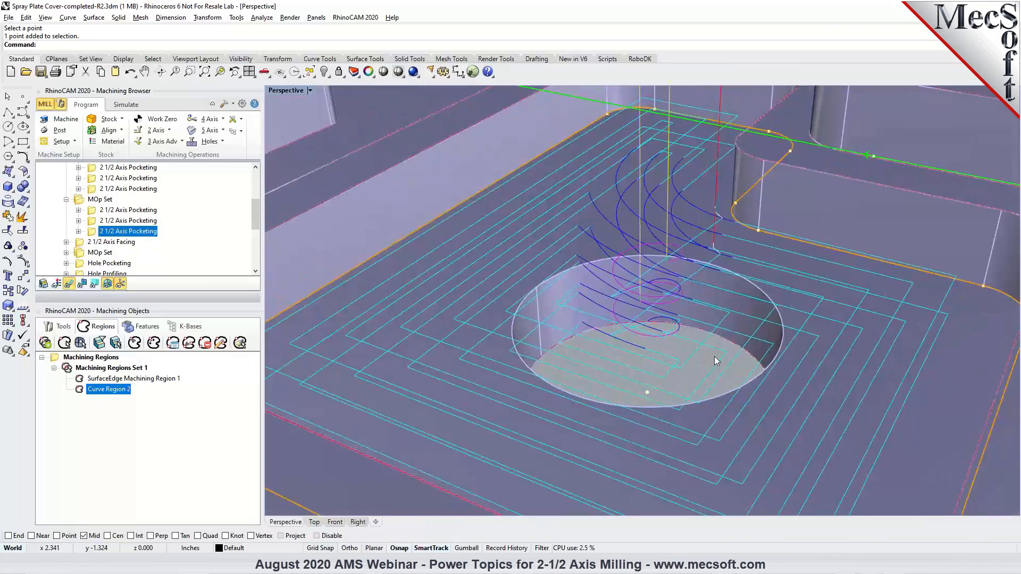
scroll(715, 354, "down", 3)
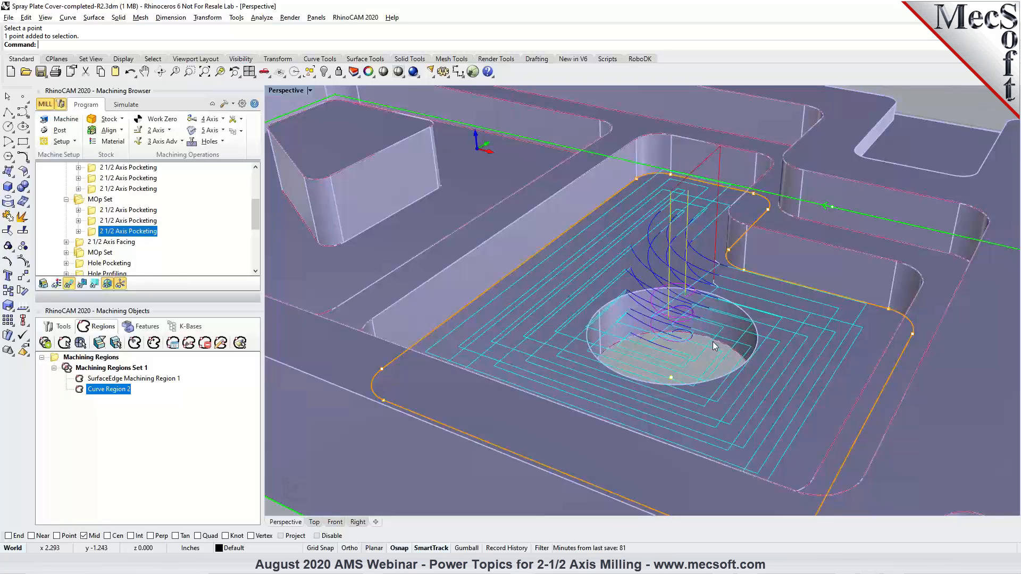
scroll(732, 307, "down", 2)
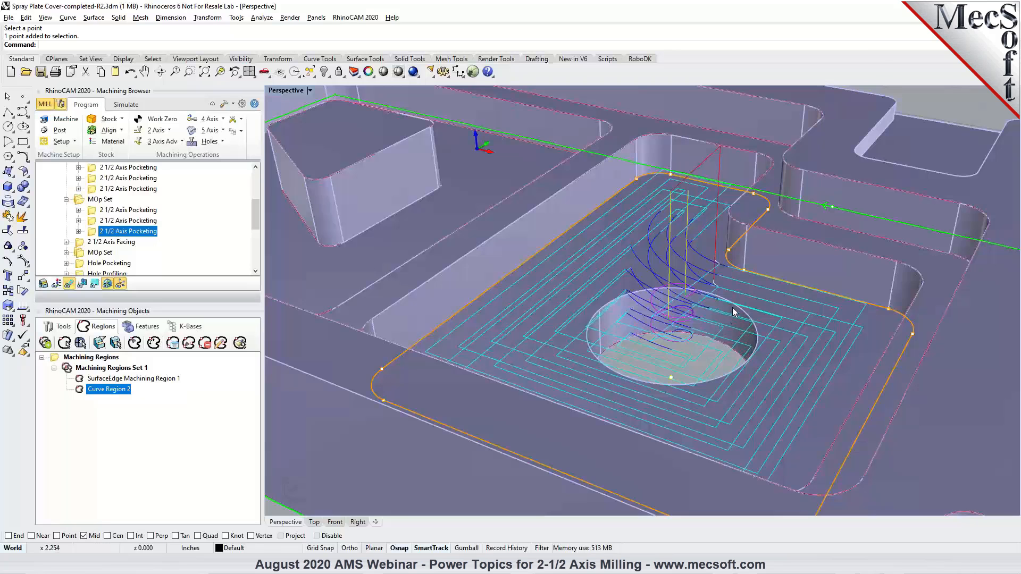
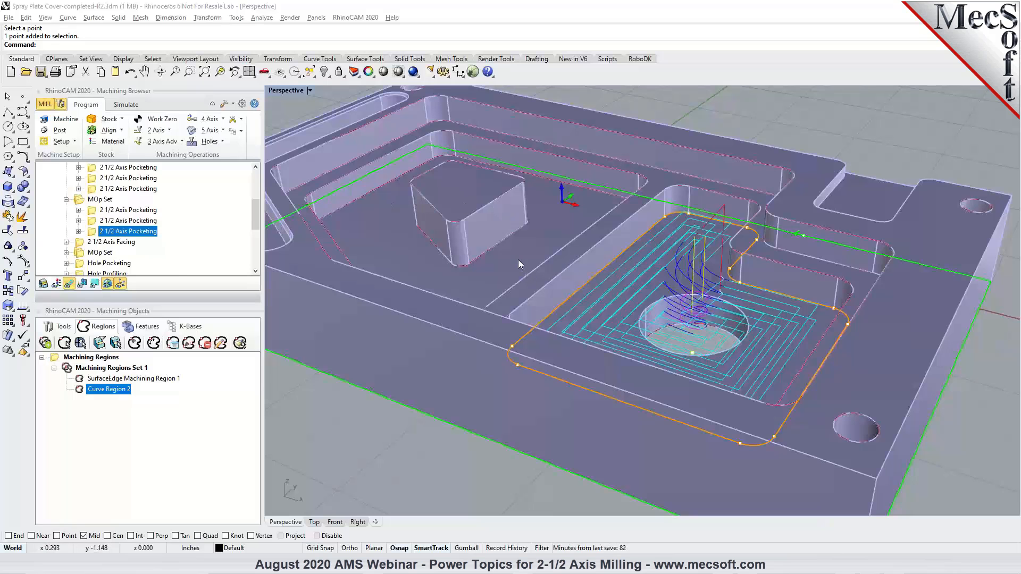
Step: Examine the 2 1/2 Axis Profiling toolpath's entry from above and review the operation's entry and exit settings without changing them
scroll(541, 258, "down", 4)
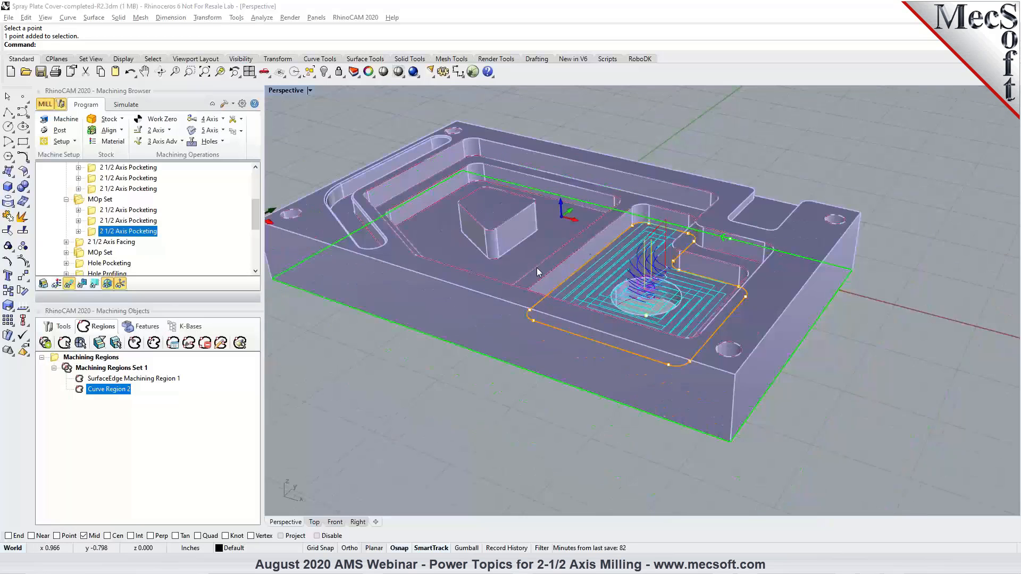
left_click_drag(256, 225, 256, 262)
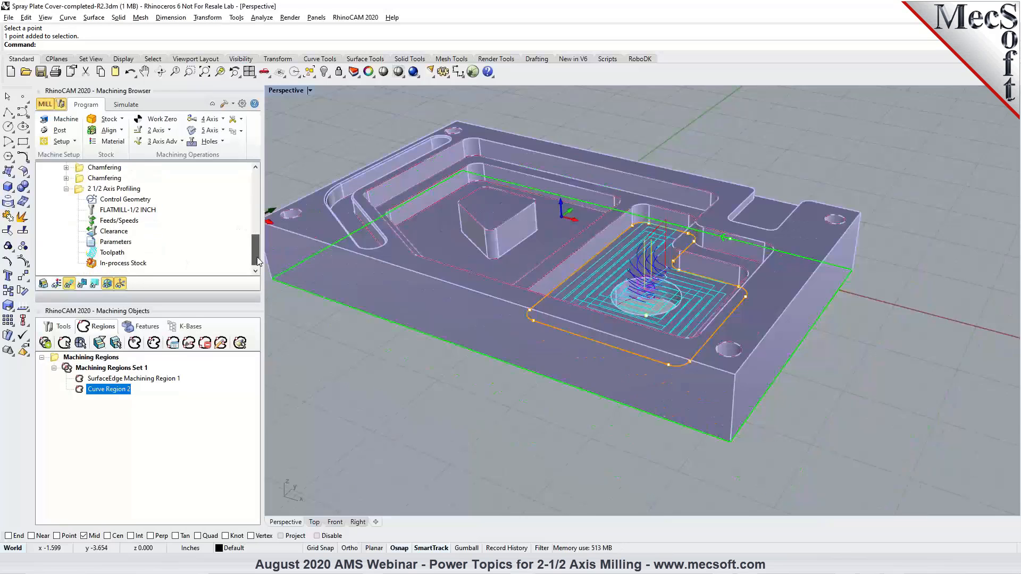
left_click(117, 188)
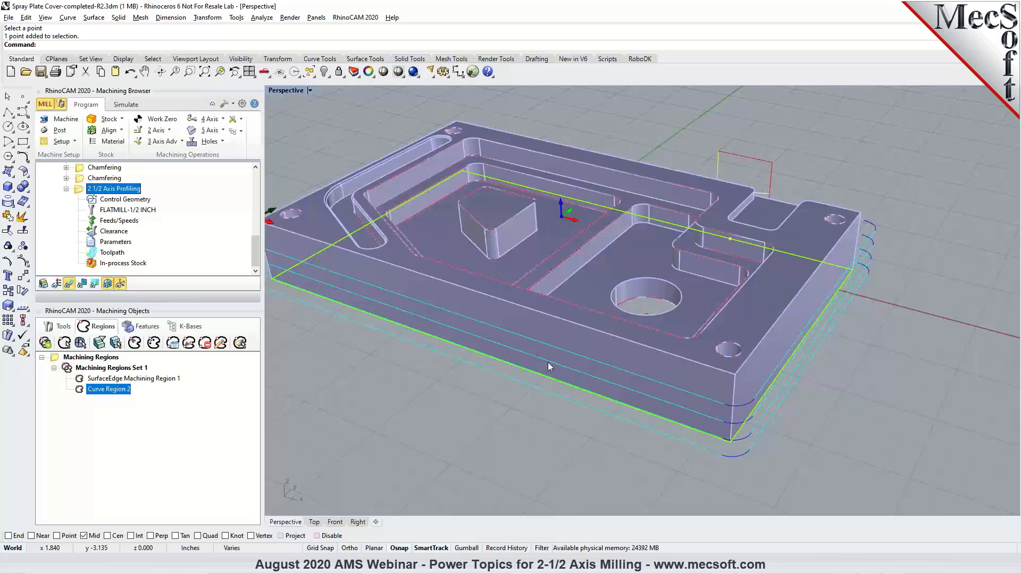
left_click(314, 522)
scroll(681, 388, "down", 3)
scroll(643, 207, "up", 4)
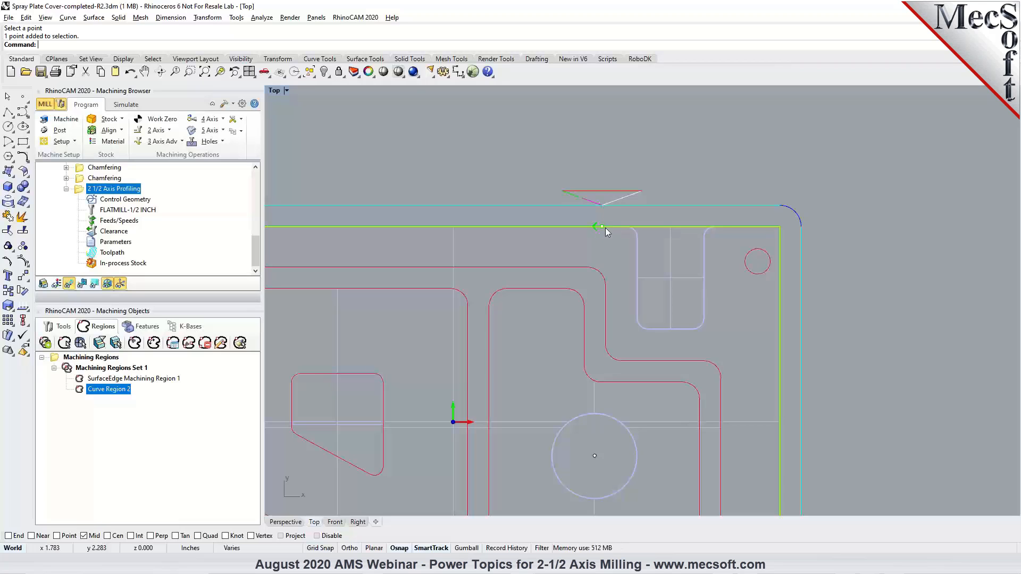
double_click(78, 195)
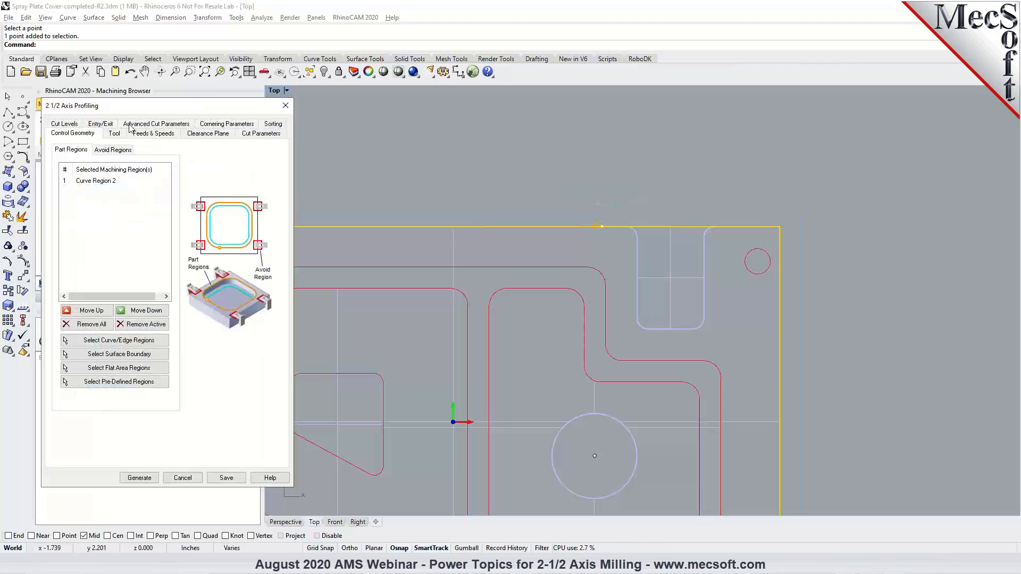
left_click(100, 125)
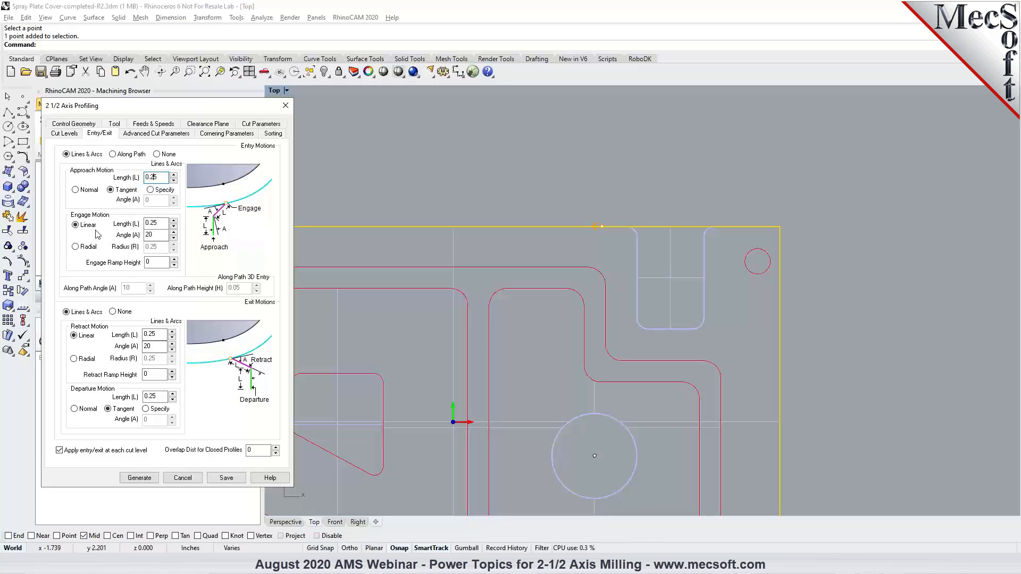
left_click(183, 478)
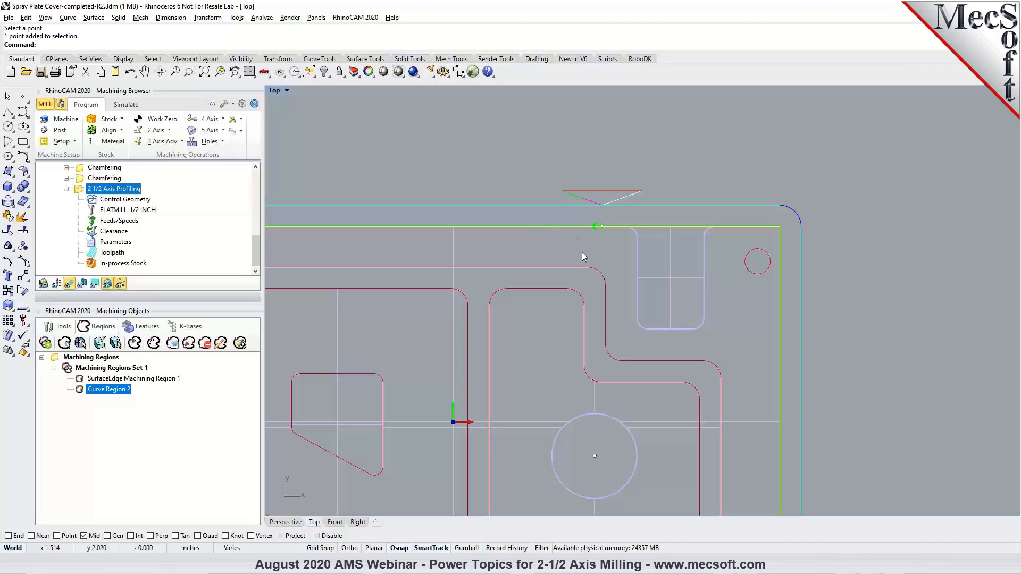
Step: Try a Radial engage motion for the 2 1/2 Axis Profiling operation, regenerate the toolpath and inspect its entry moves in perspective
left_click(286, 521)
right_click_drag(658, 293, 481, 264)
scroll(481, 264, "down", 5)
scroll(784, 367, "up", 8)
right_click_drag(784, 391, 701, 343)
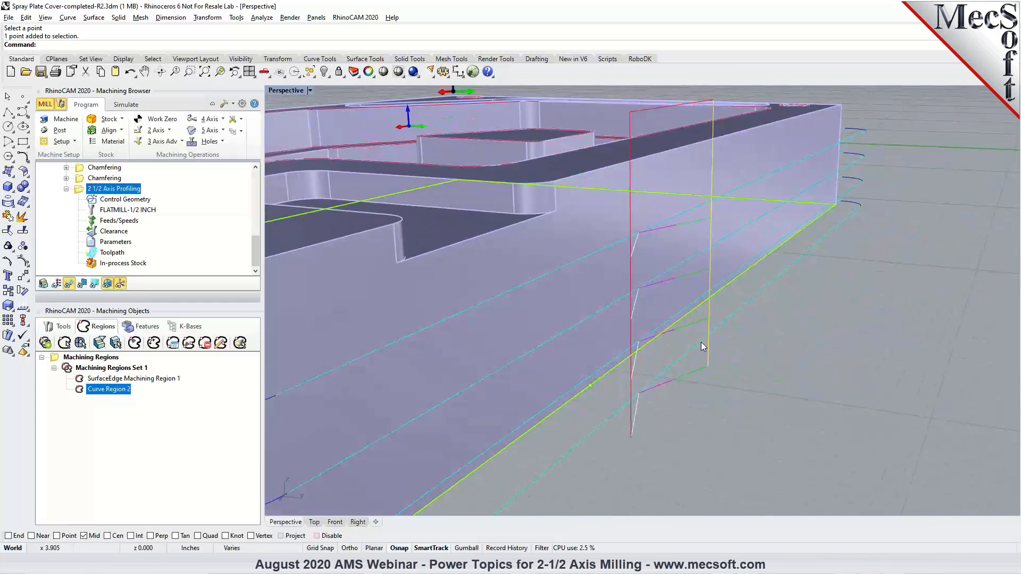
double_click(79, 190)
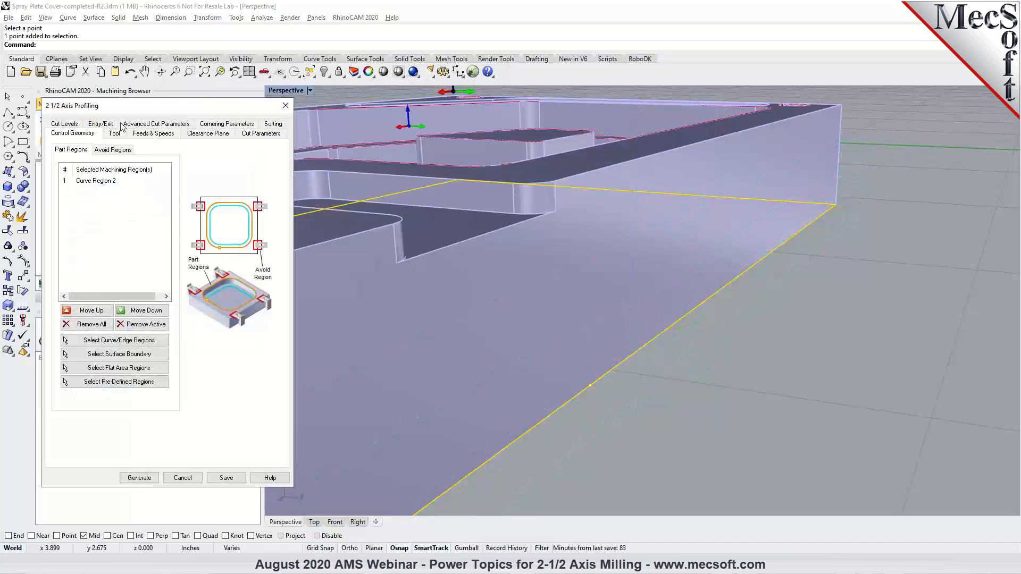
left_click(107, 135)
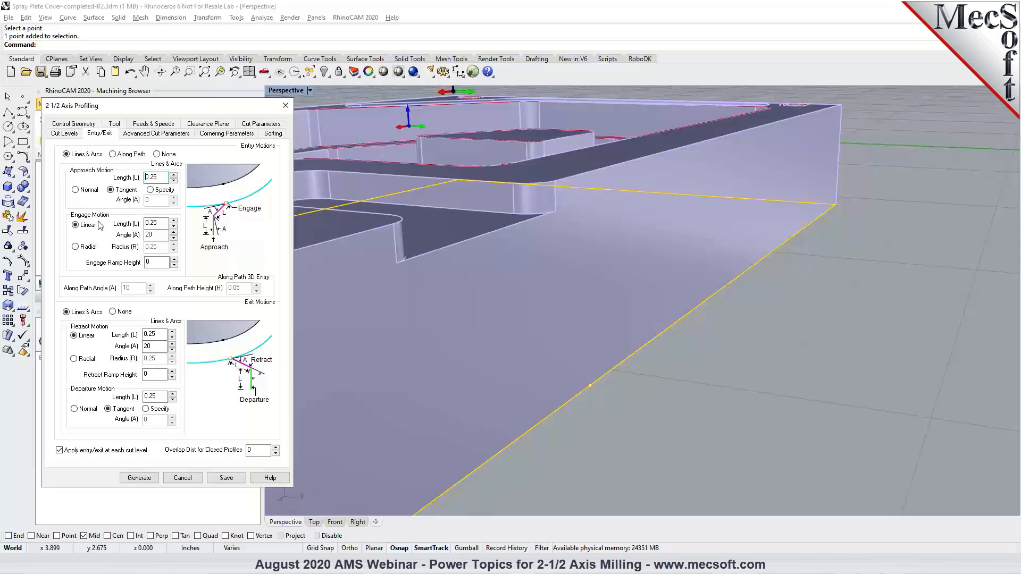
left_click(87, 248)
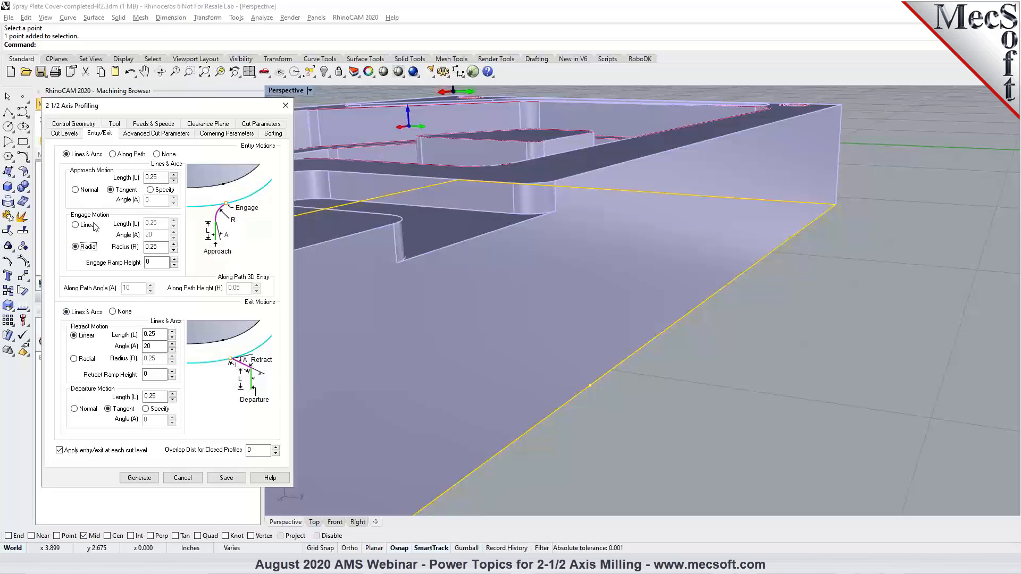
left_click(145, 478)
right_click_drag(565, 415, 636, 393)
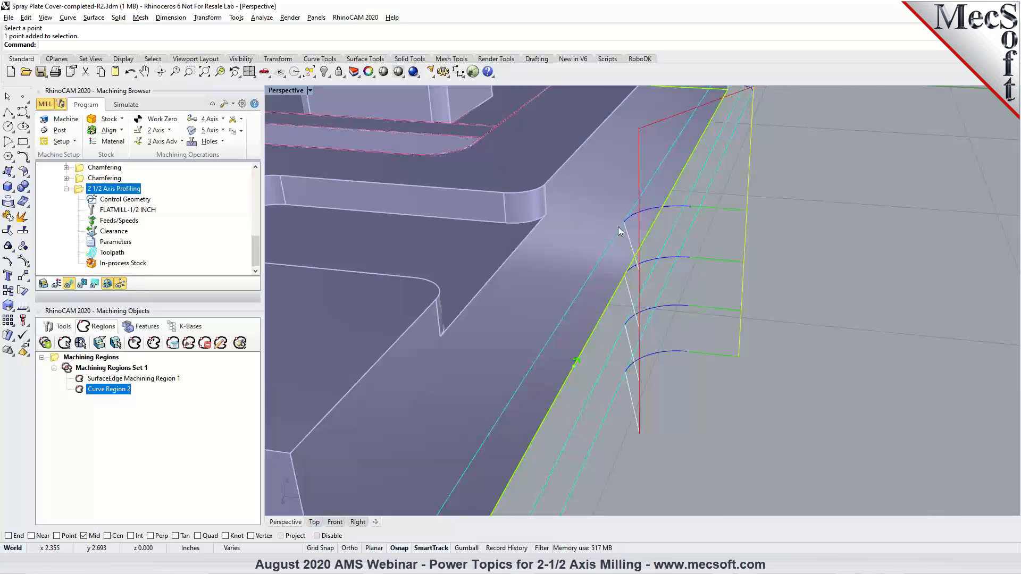
right_click_drag(660, 264, 539, 271)
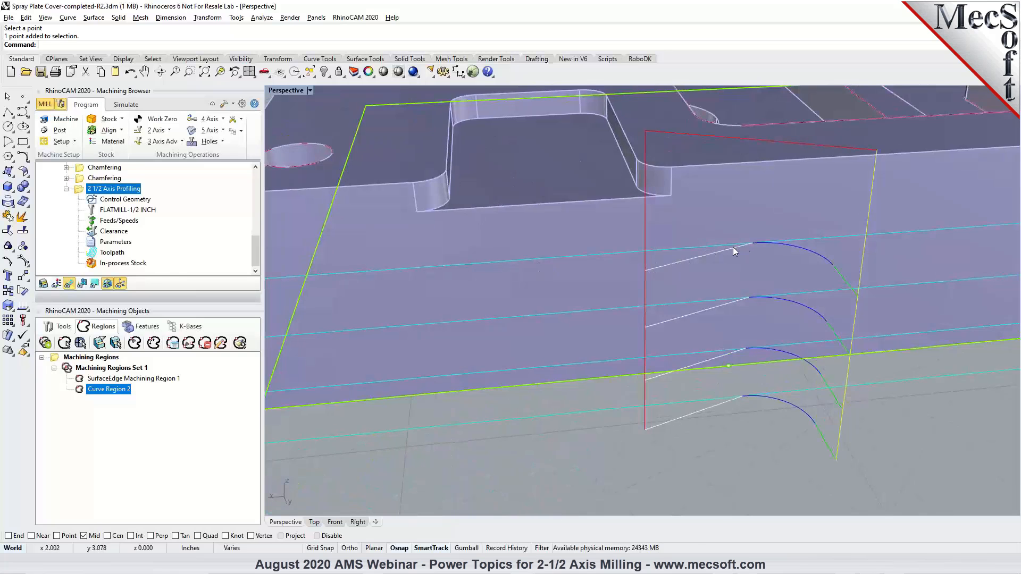
right_click_drag(695, 255, 722, 244)
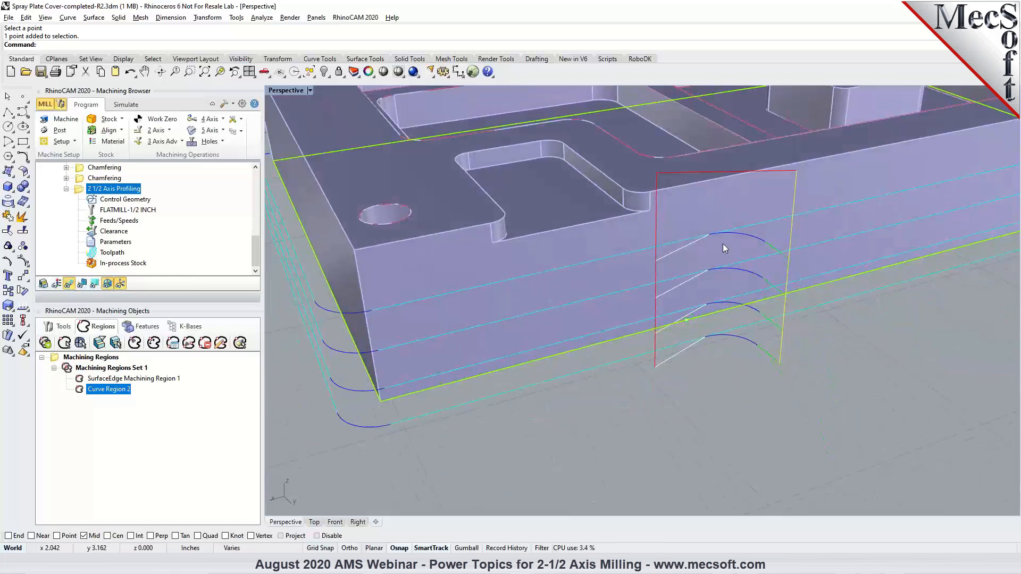
Step: Set the profiling operation's engage motion to Linear with an engage ramp height of 0.1, then regenerate and inspect the toolpath
double_click(81, 190)
left_click(109, 124)
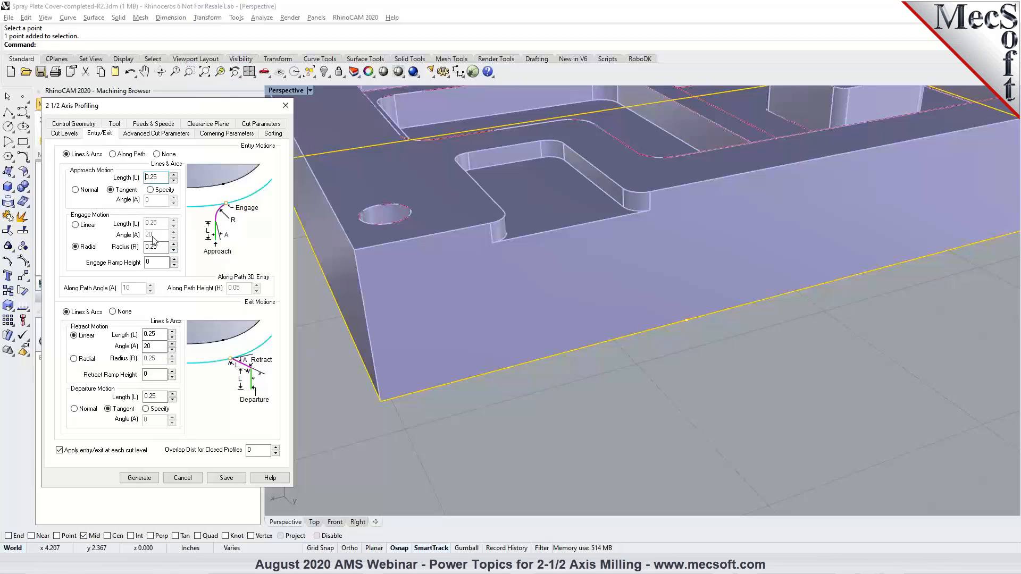
left_click(90, 227)
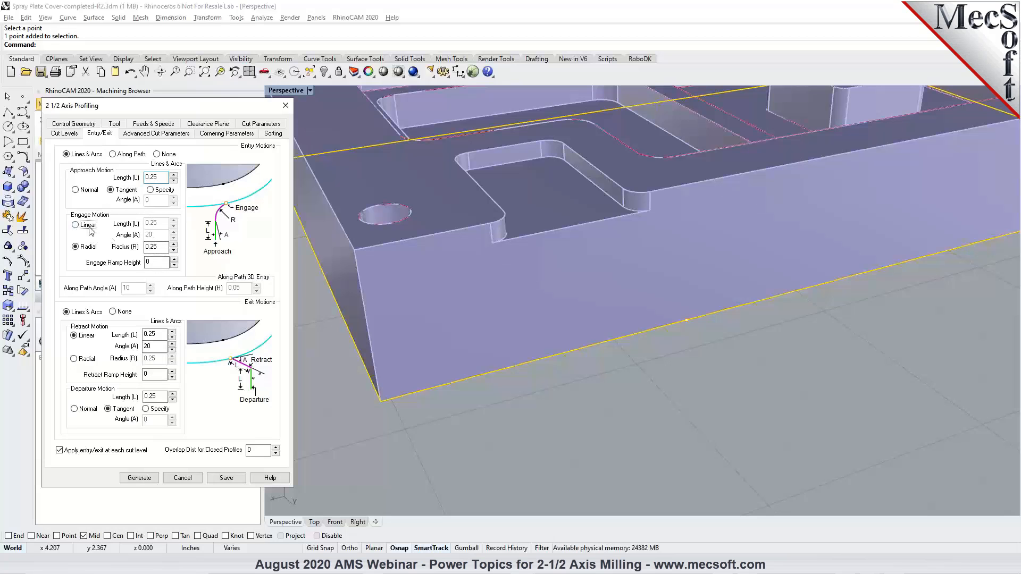
left_click_drag(155, 262, 133, 262)
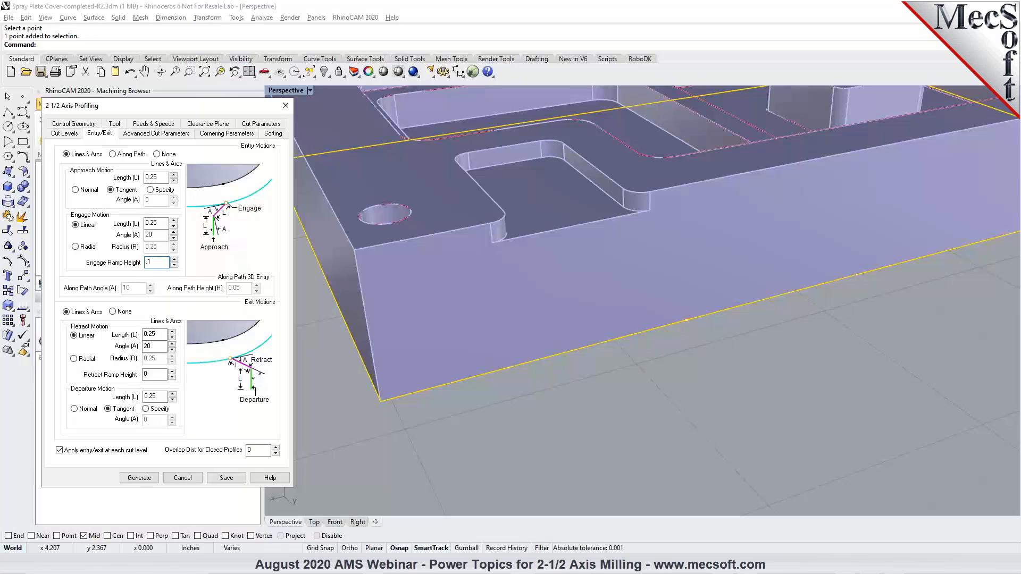
type(".25")
left_click(149, 477)
mouse_move(610, 353)
right_mouse_down()
mouse_move(764, 338)
mouse_move(676, 190)
mouse_move(675, 224)
mouse_move(706, 225)
right_mouse_up()
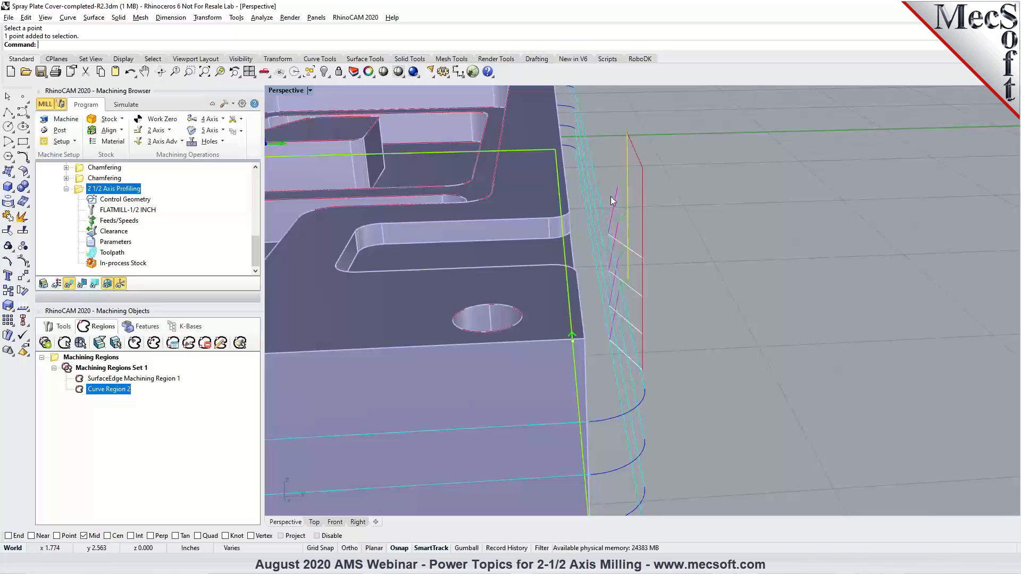
Step: Set the 2 1/2 Axis Profiling operation's retract ramp height to 0.25, then regenerate the toolpath and inspect its exit moves
right_click_drag(668, 272, 517, 278)
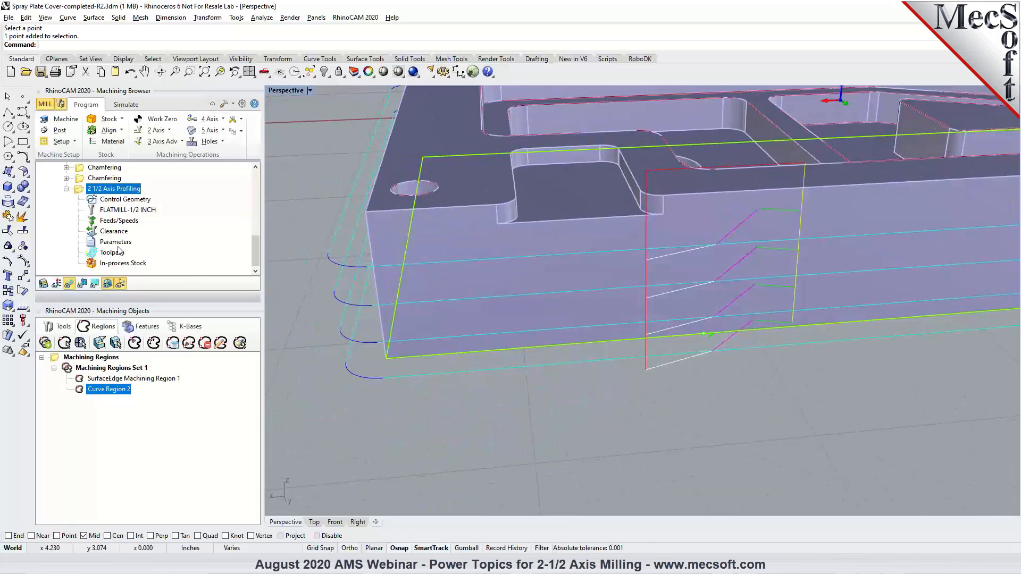
double_click(79, 191)
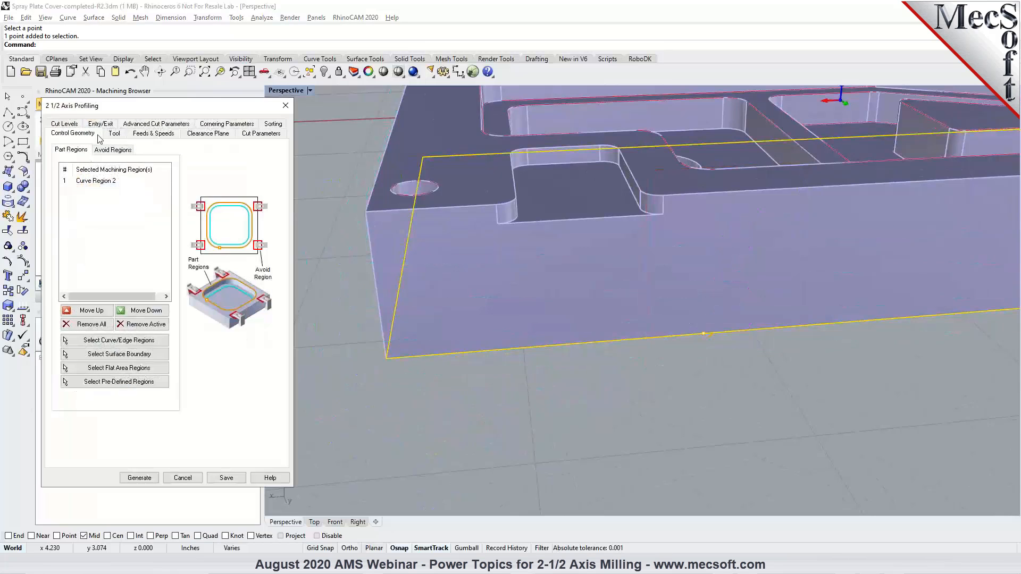
left_click(100, 124)
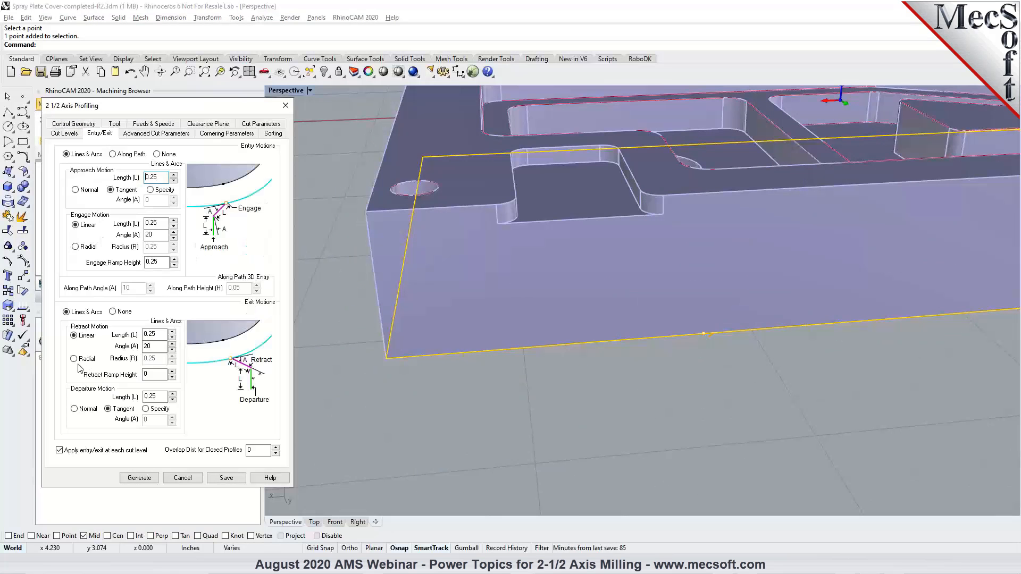
left_click(154, 376)
type(".25")
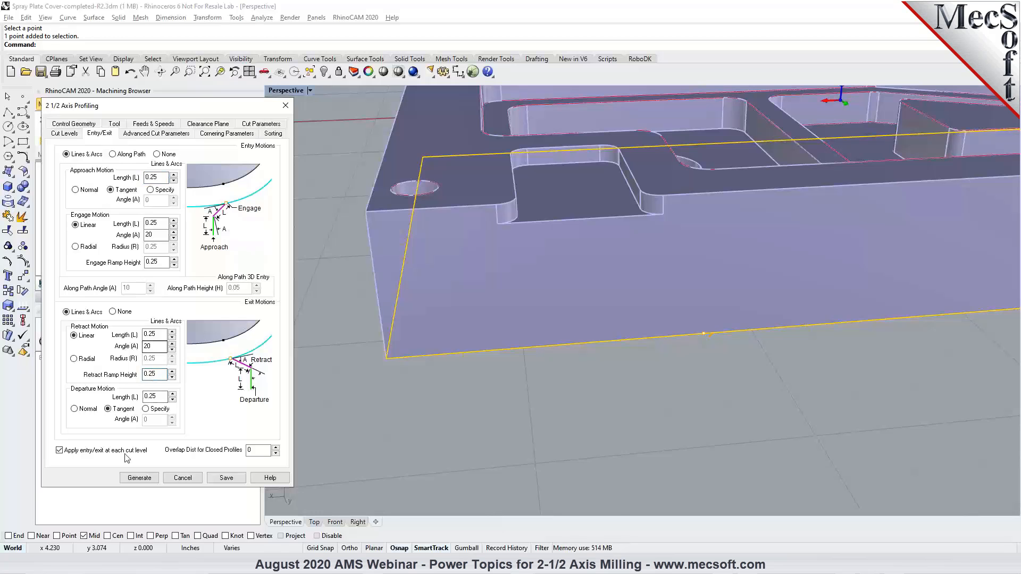
left_click(139, 478)
right_click_drag(639, 374, 691, 363)
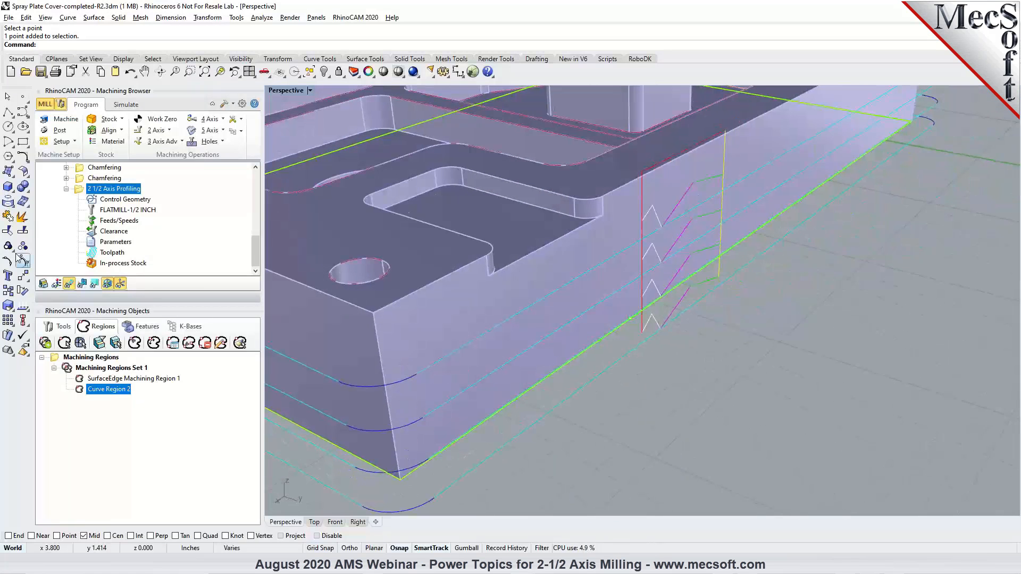
Step: Try Along Path entry motion with an along path height of 0.25 for the profiling operation, regenerate and inspect the ramped entry
double_click(78, 192)
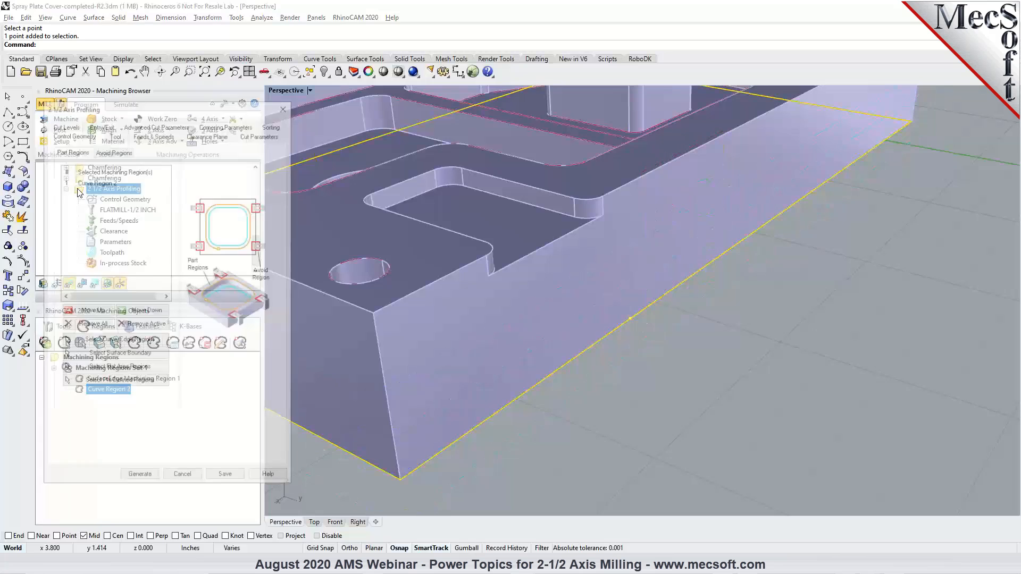
left_click(110, 134)
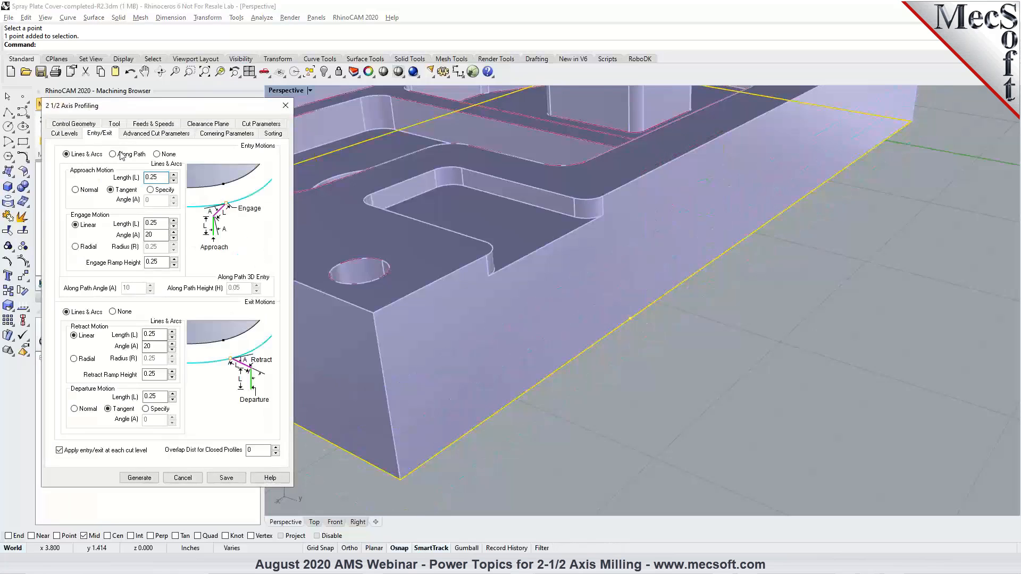
left_click(122, 156)
left_click(236, 288)
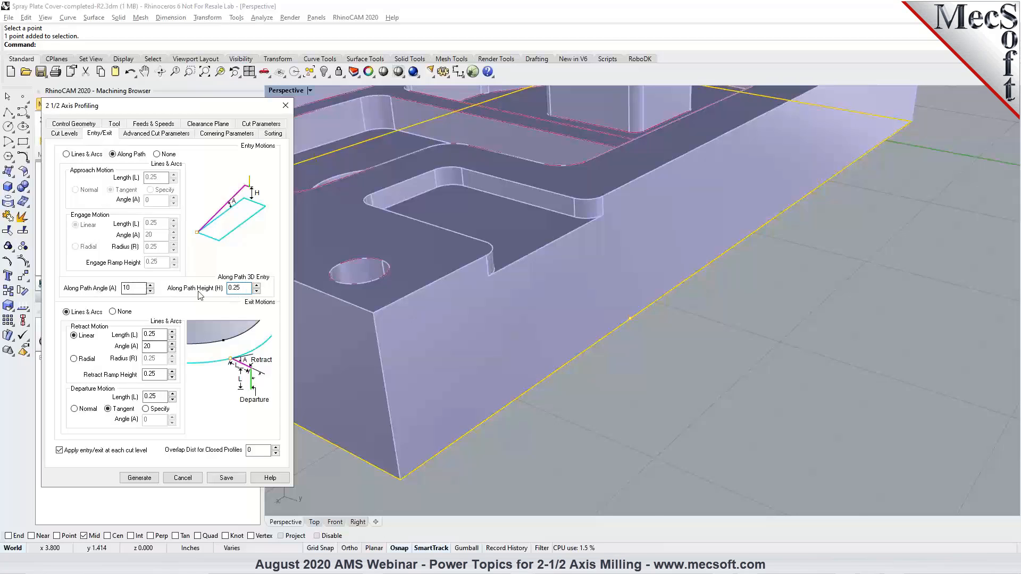
left_click(149, 479)
right_click_drag(683, 323, 754, 311)
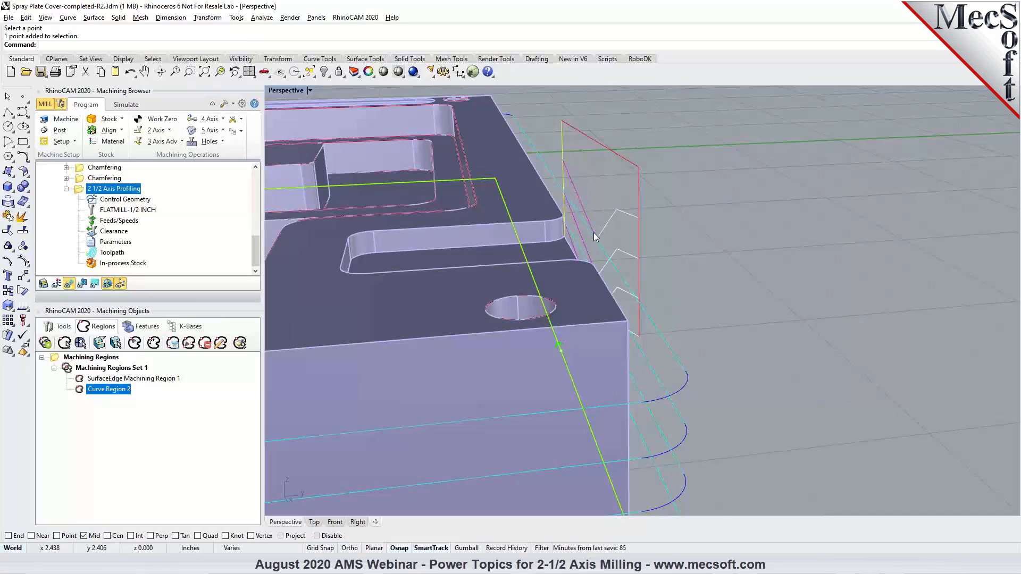
right_click_drag(575, 198, 757, 216)
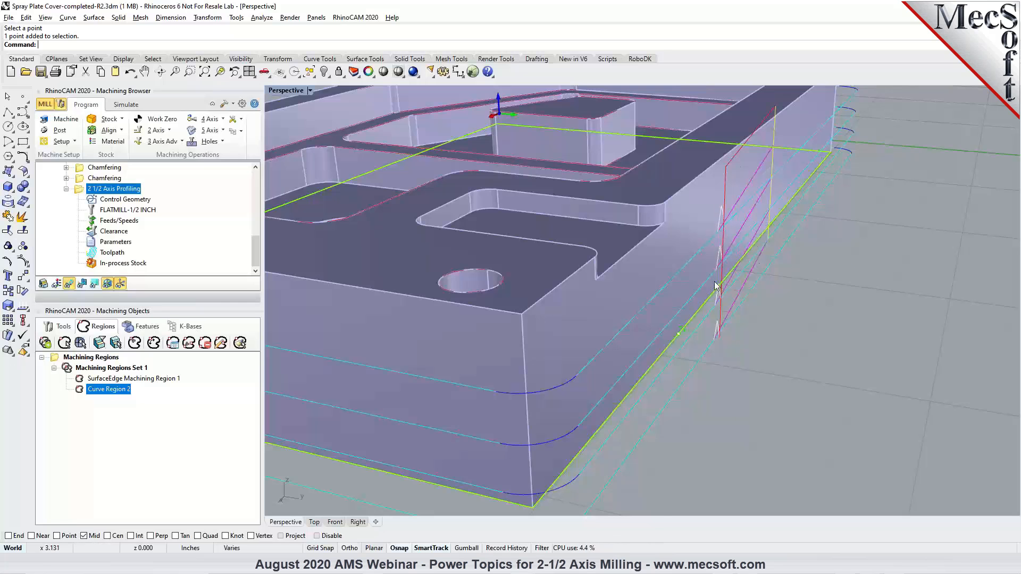
right_click_drag(766, 307, 837, 298)
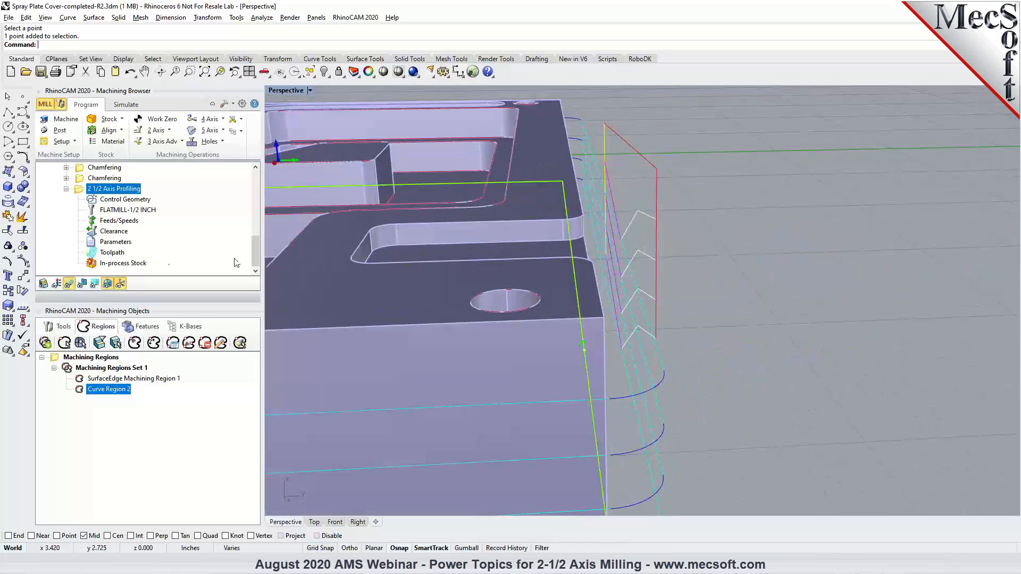
Step: Try the profiling operation with both entry and exit motions set to None, then regenerate and inspect the toolpath
double_click(75, 192)
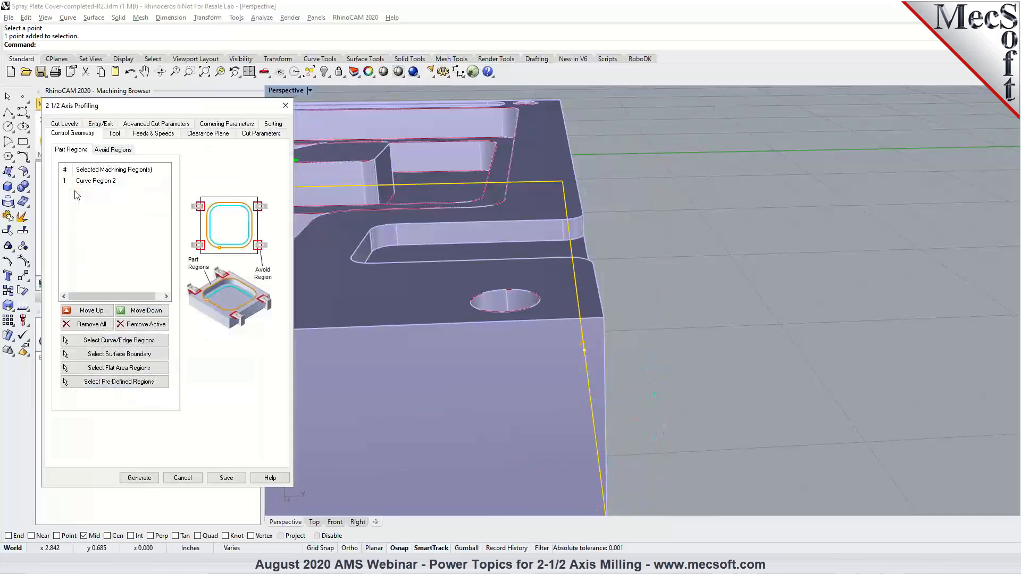
left_click(101, 124)
left_click(156, 154)
left_click(124, 312)
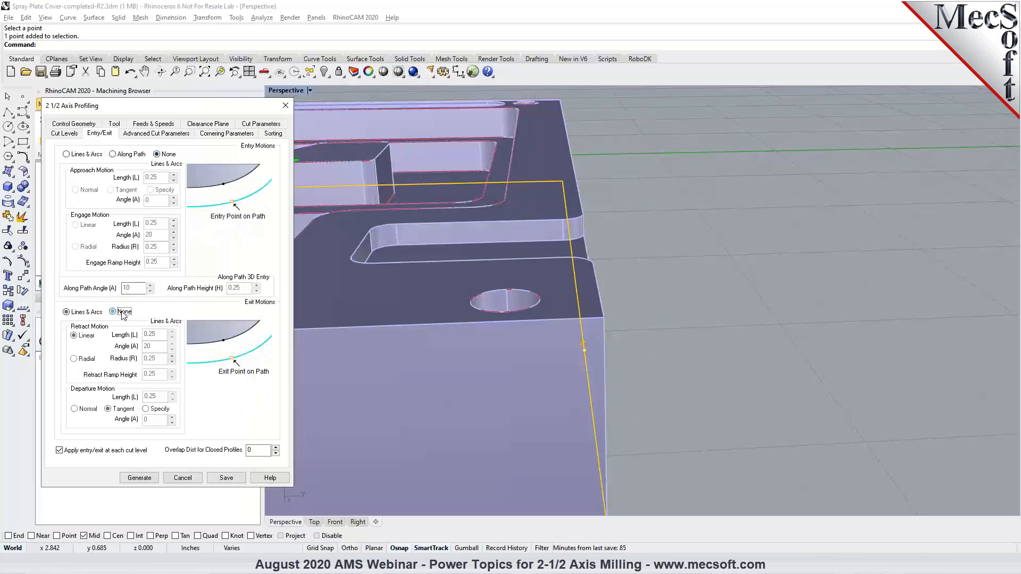
left_click(139, 478)
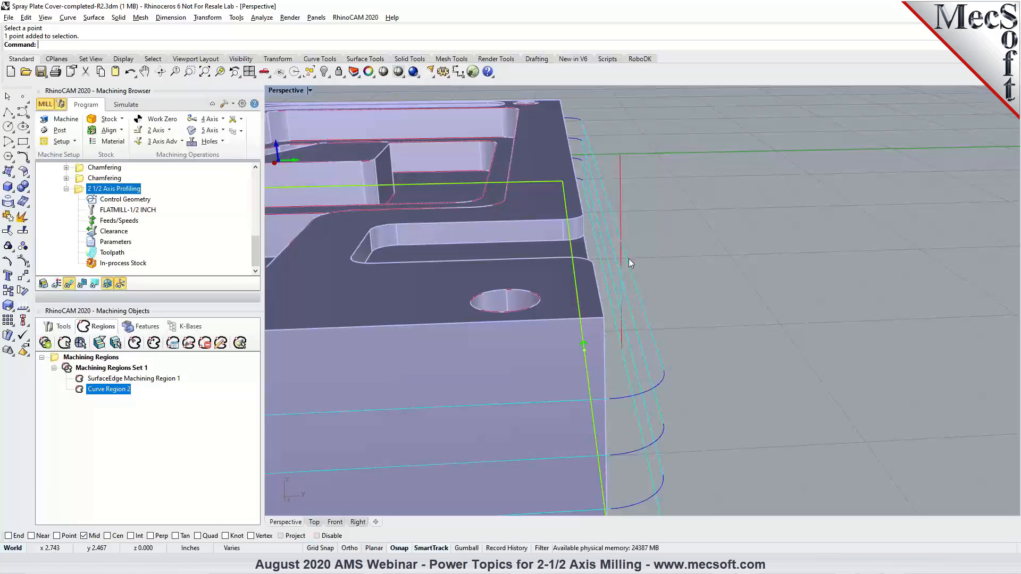
right_click_drag(628, 231, 627, 187)
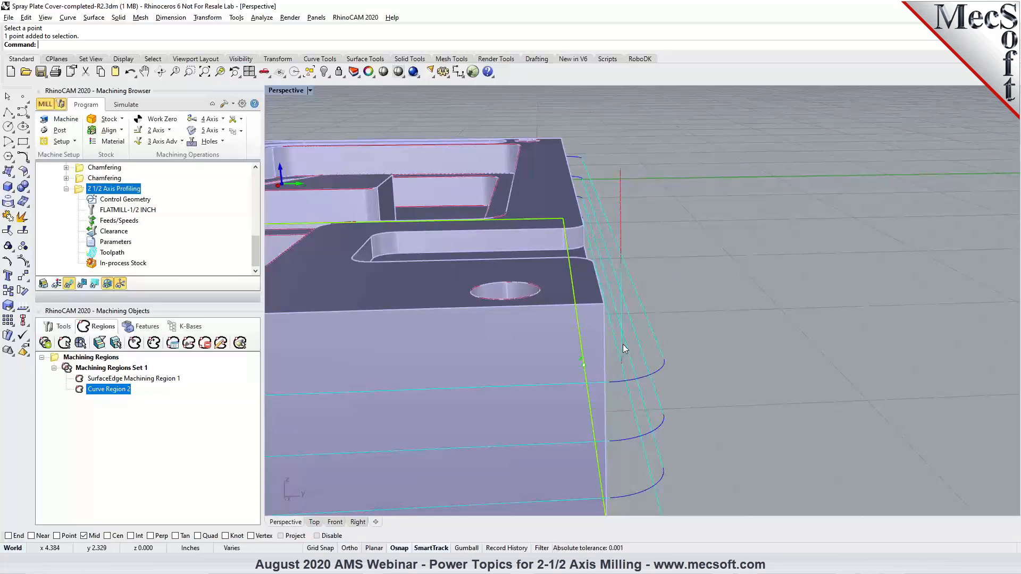
right_click_drag(675, 313, 617, 313)
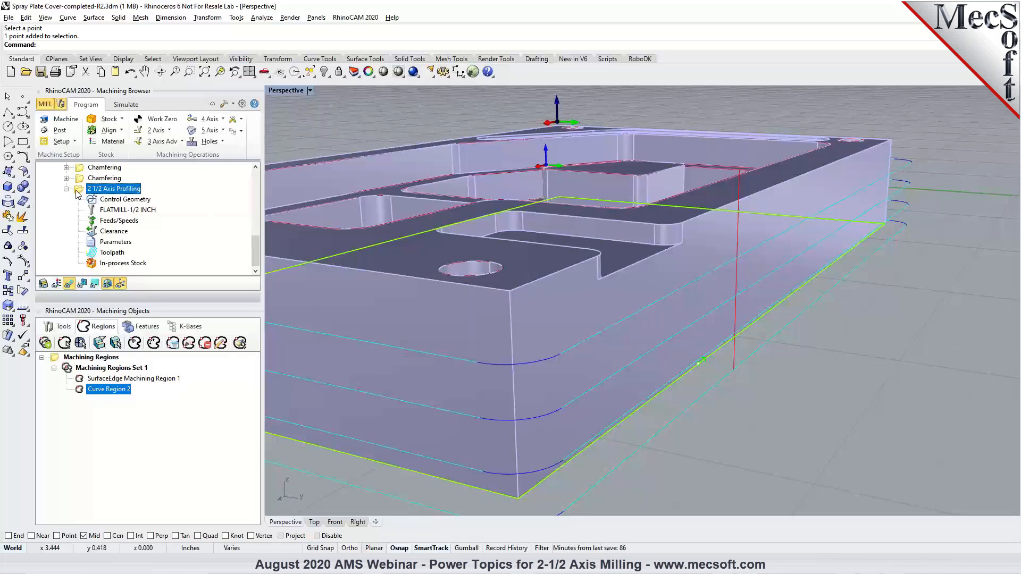
Step: Switch the profiling entry and exit to Lines & Arcs with Radial engage and retract, and set the closed-profile overlap distance to 0.5
double_click(77, 190)
left_click(104, 132)
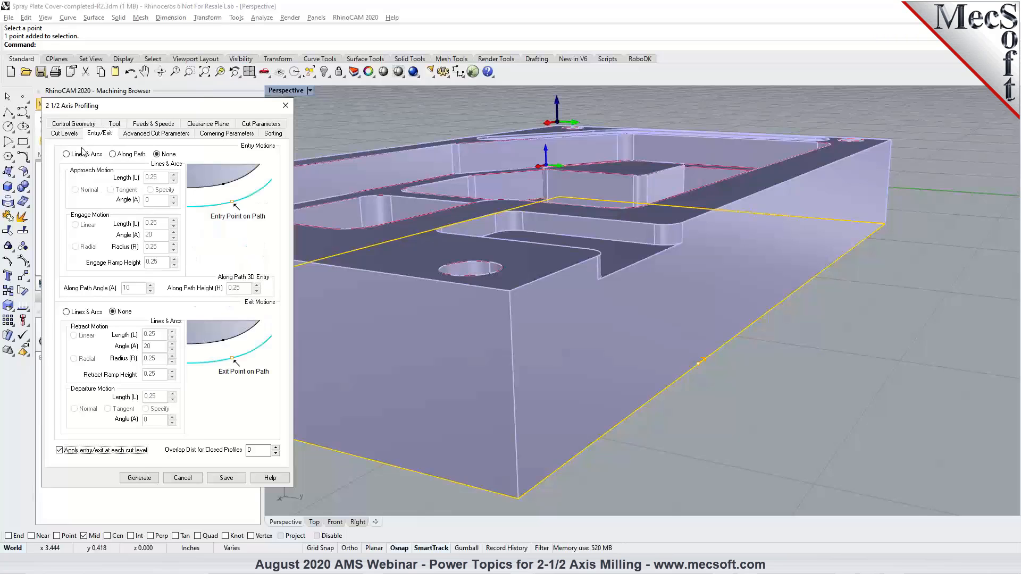
left_click(80, 155)
left_click(85, 312)
left_click(258, 451)
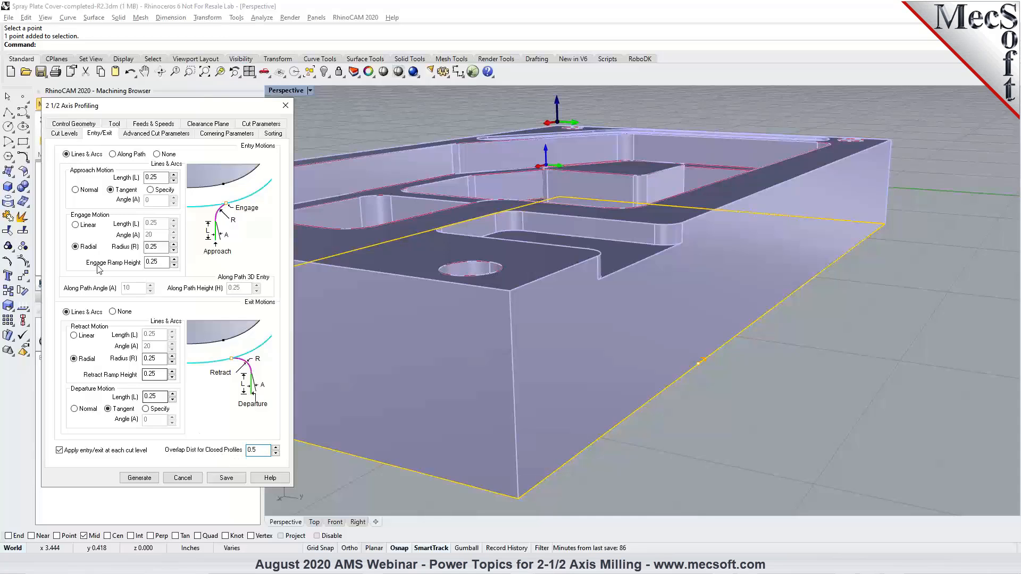
Step: Set the engage ramp height and departure length to 0, then regenerate the profiling toolpath and inspect its radial entry and exit
left_click_drag(158, 262, 126, 268)
type("0")
left_click_drag(158, 397, 127, 398)
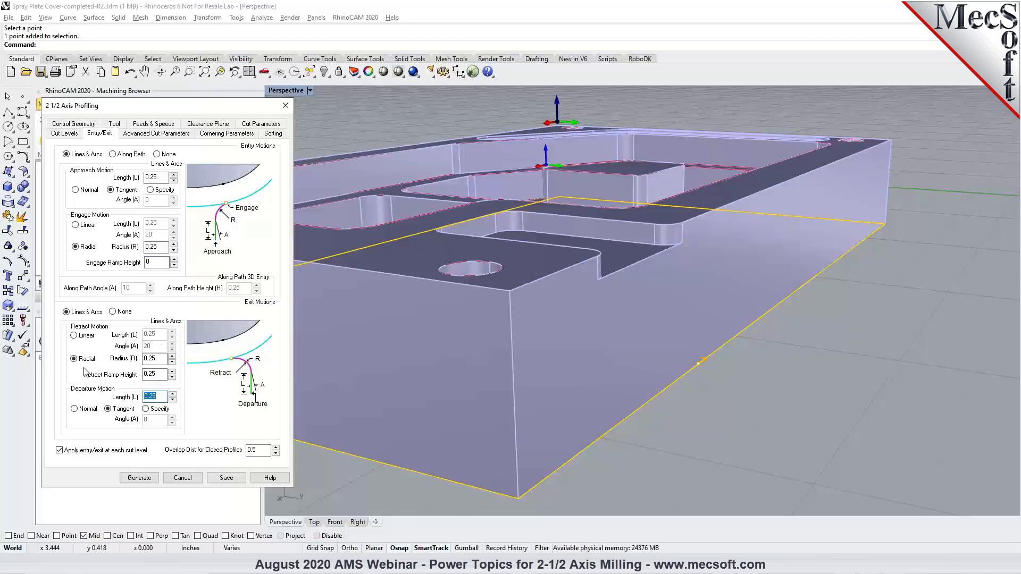
left_click(140, 478)
right_click_drag(748, 335, 688, 352)
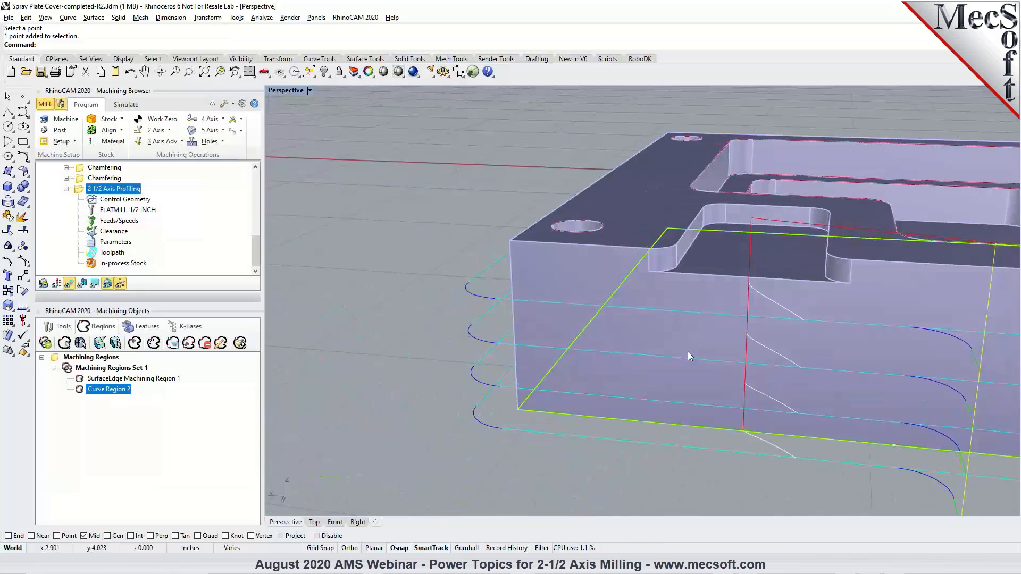
right_click_drag(734, 320, 732, 367)
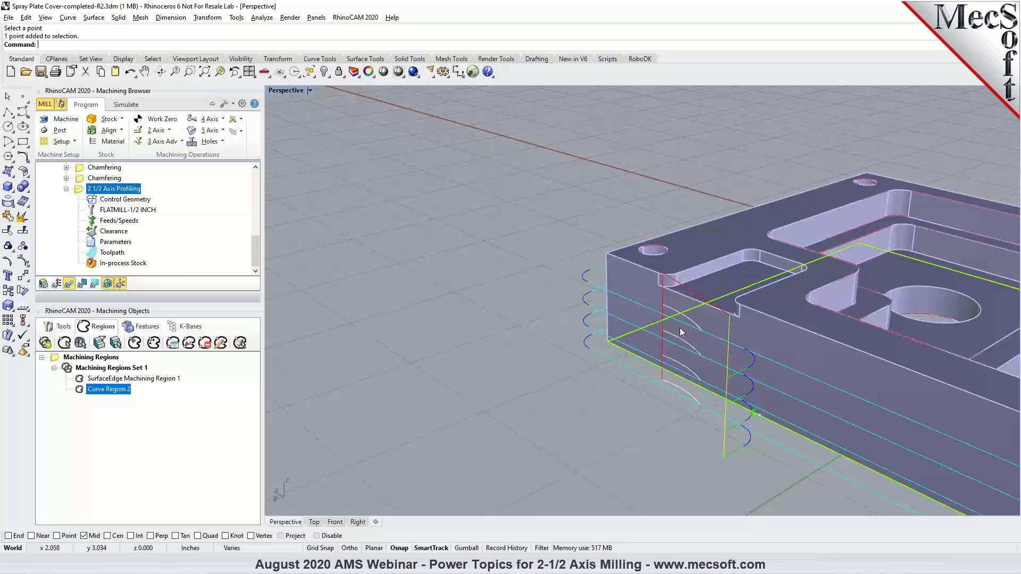
Step: Flatten the profiling operation's radial retract ramp, regenerate the toolpath and inspect the overlapping entry and exit arcs
double_click(78, 190)
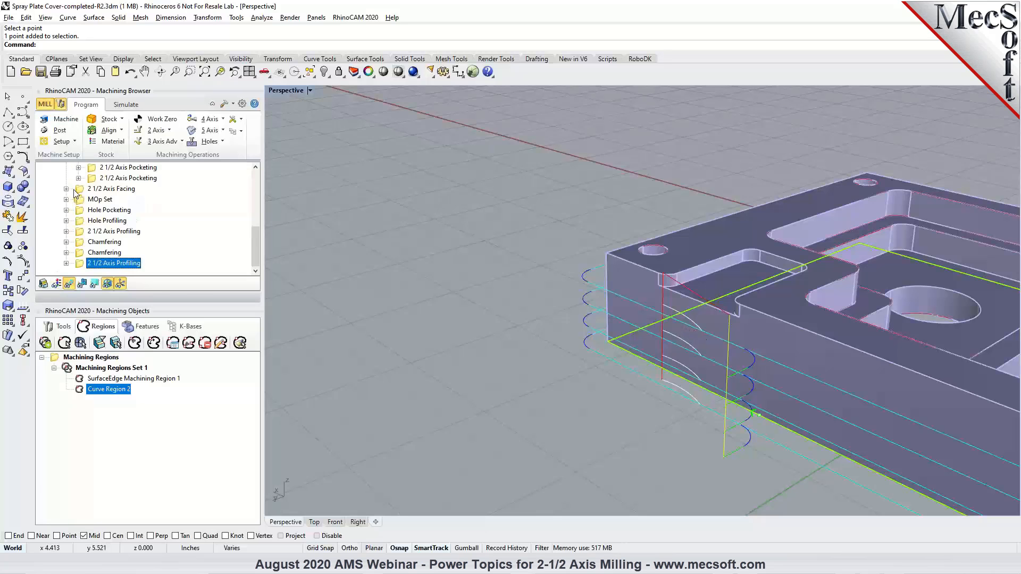
left_click(100, 124)
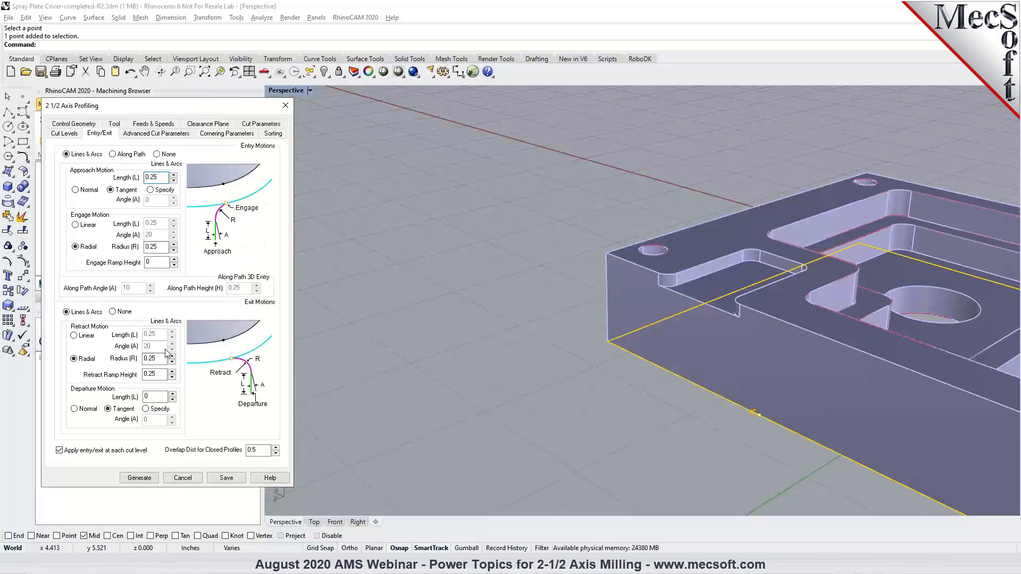
left_click(139, 478)
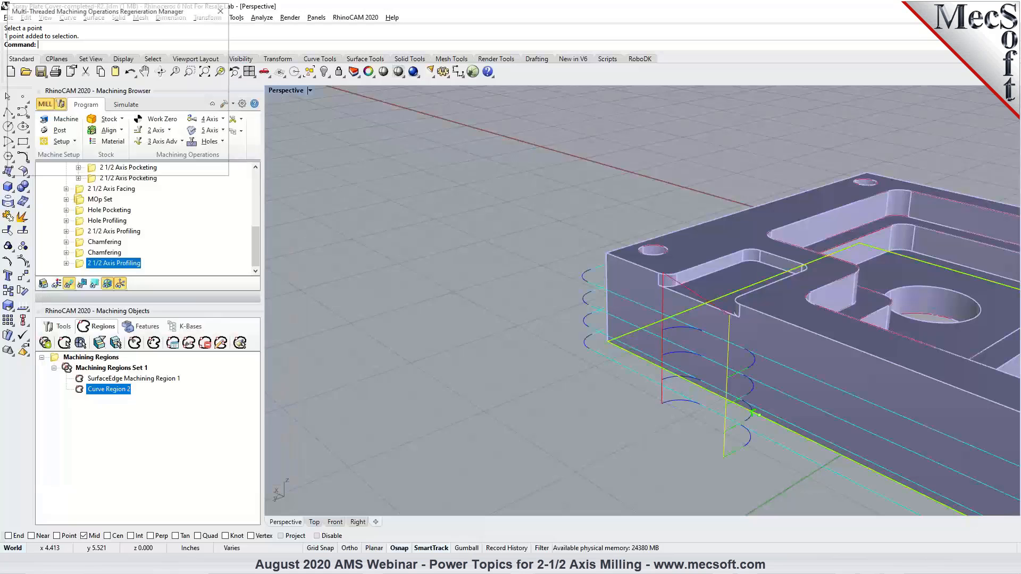
scroll(754, 384, "up", 5)
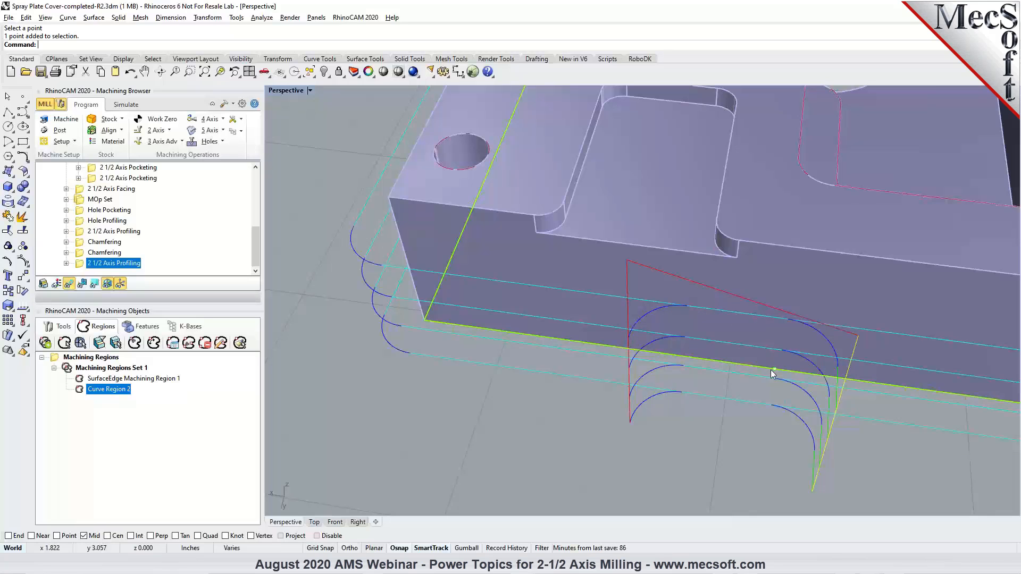
right_click_drag(666, 317, 799, 332)
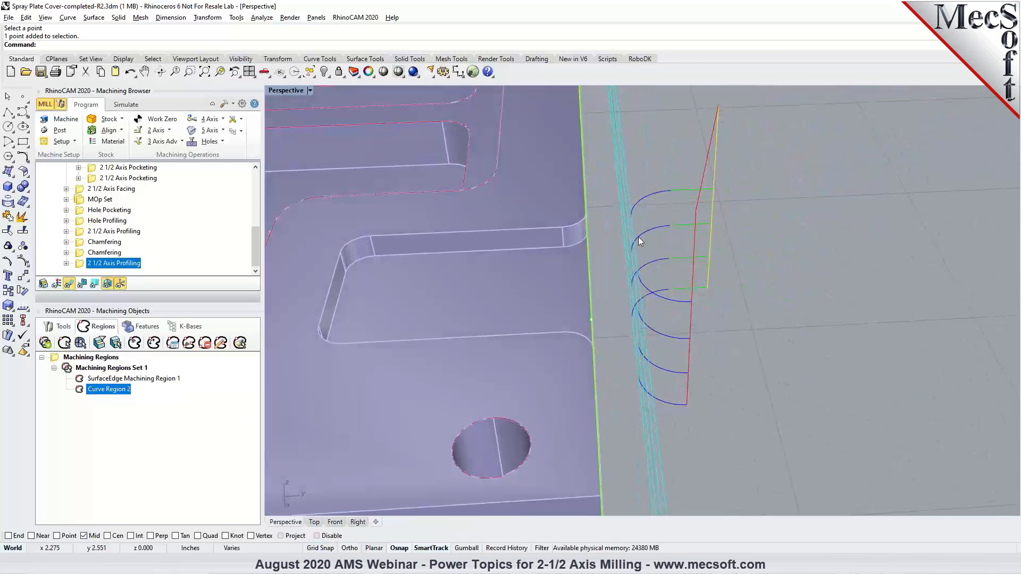
right_click_drag(683, 328, 788, 317)
Step: Compare the Path and Linear engage motions for the first 2 1/2 Axis Pocketing operation, and choose Helix
scroll(757, 194, "down", 4)
scroll(757, 193, "down", 3)
scroll(742, 221, "up", 3)
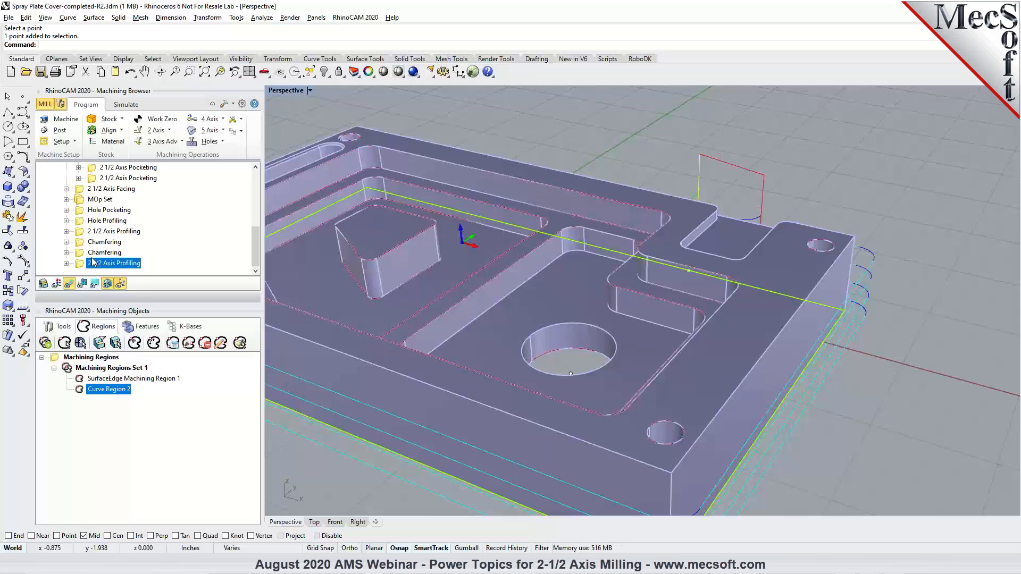
scroll(90, 261, "up", 5)
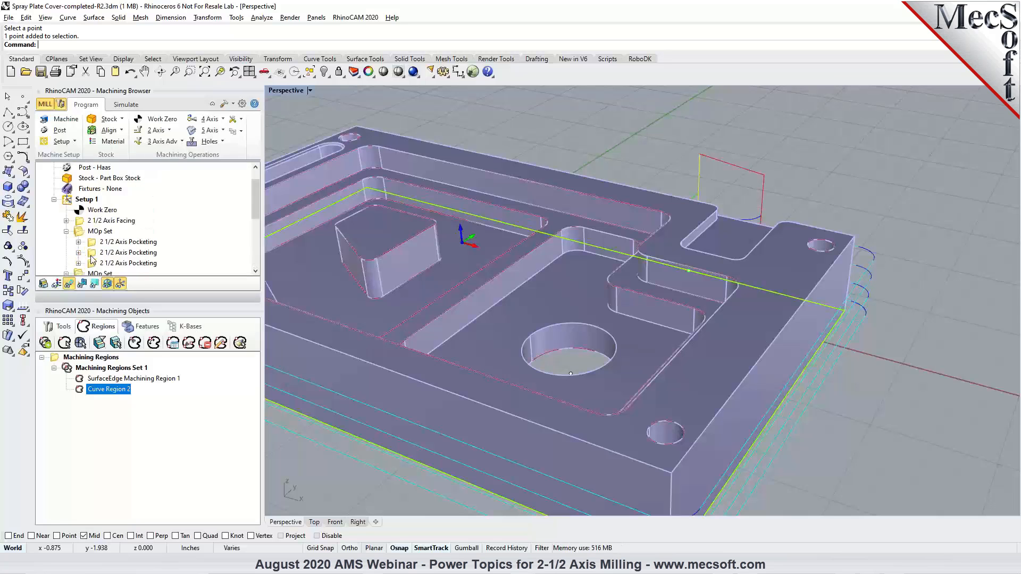
double_click(93, 252)
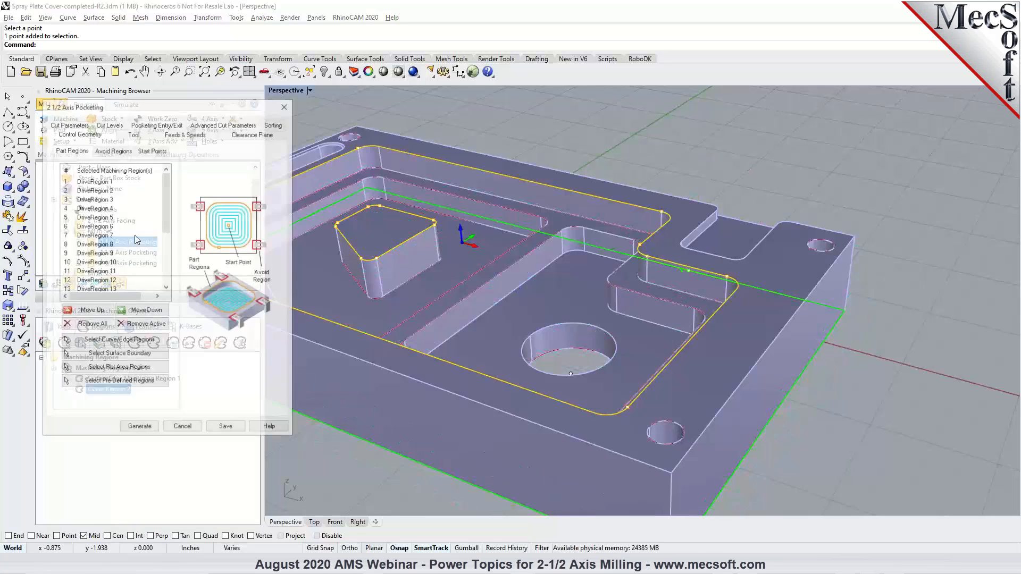
left_click(159, 124)
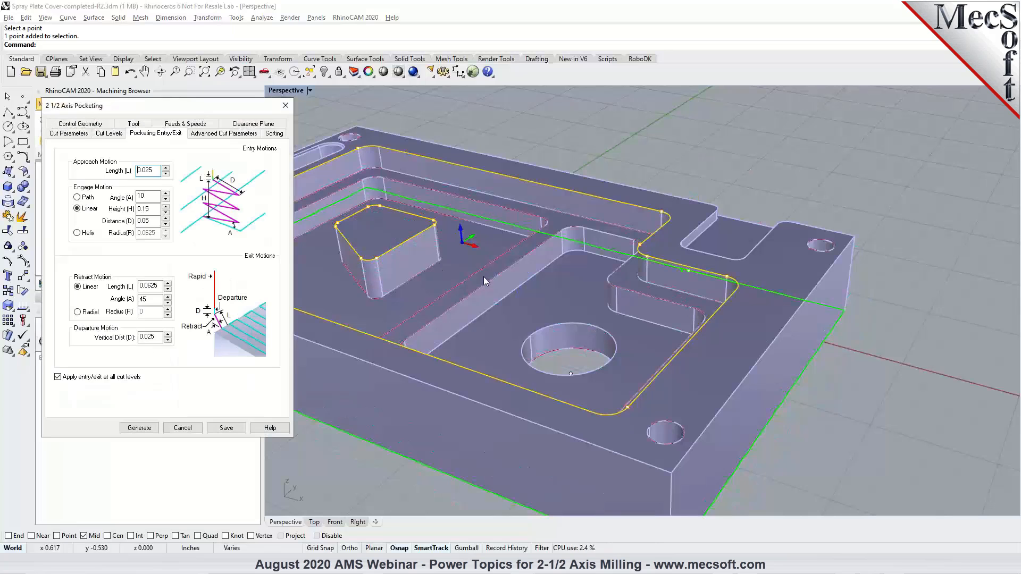
left_click(78, 198)
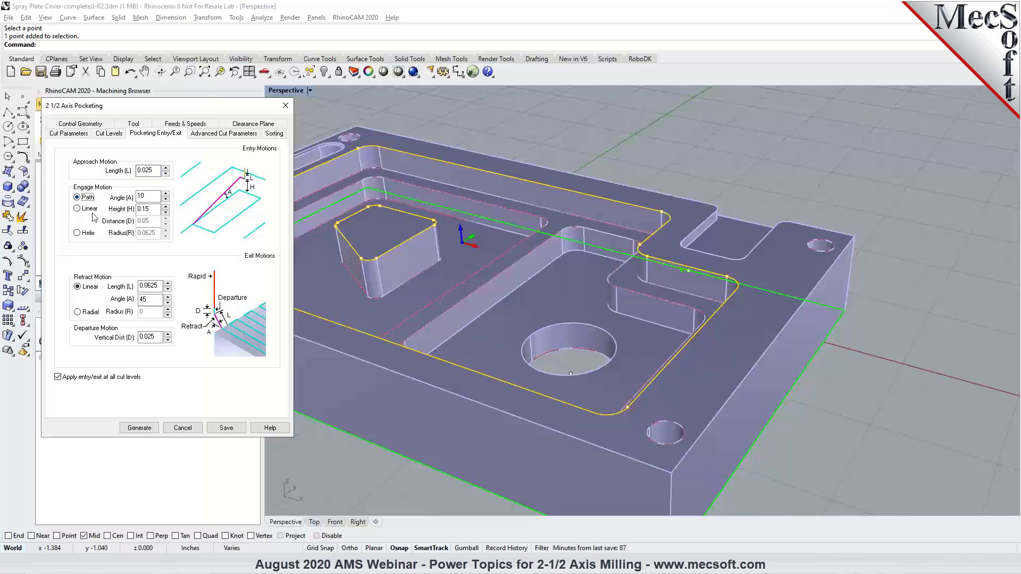
left_click(90, 211)
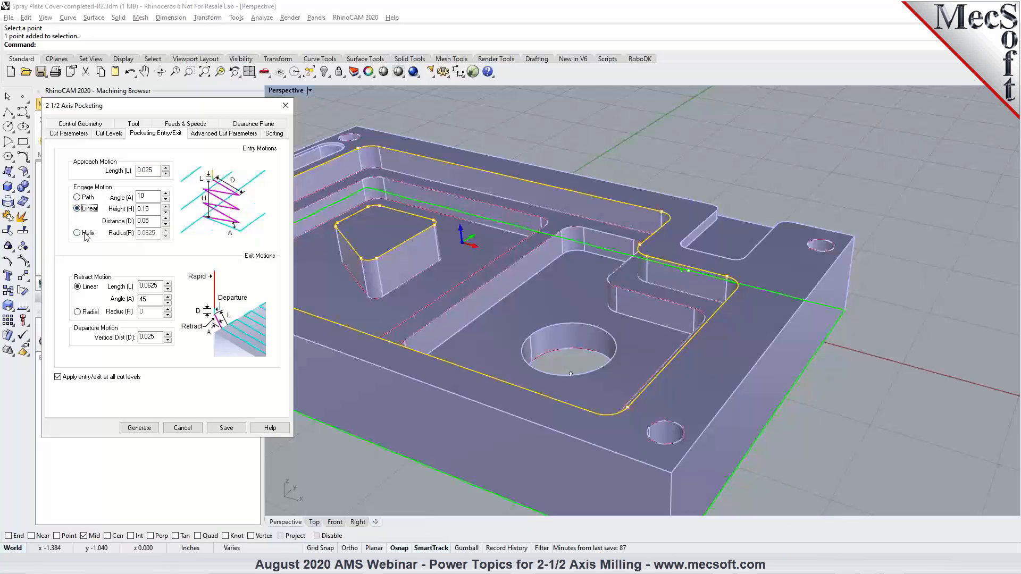
left_click(86, 235)
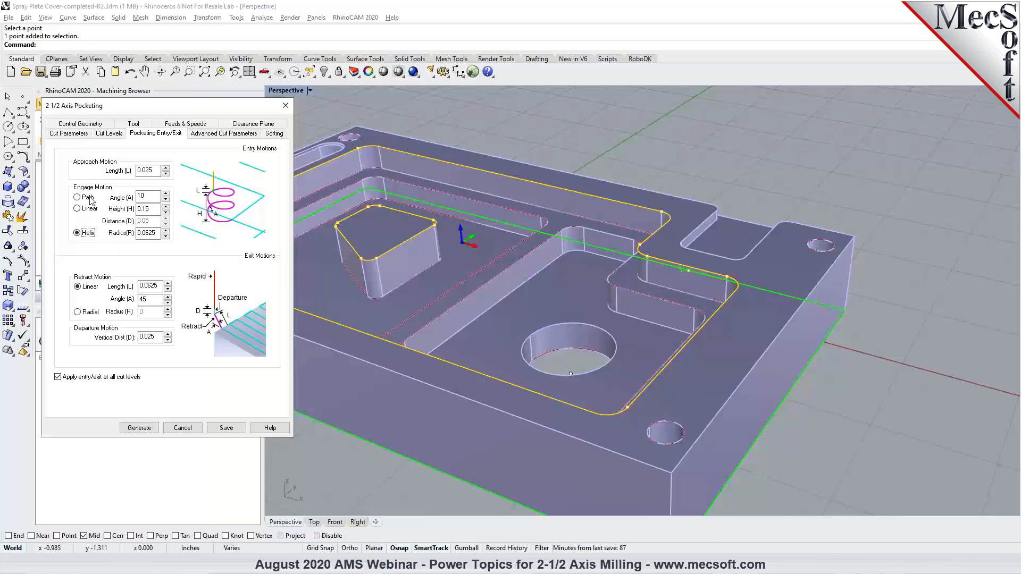
Step: Regenerate the pocketing toolpath and inspect its entry moves inside the pocket up close
left_click(149, 430)
scroll(558, 288, "up", 5)
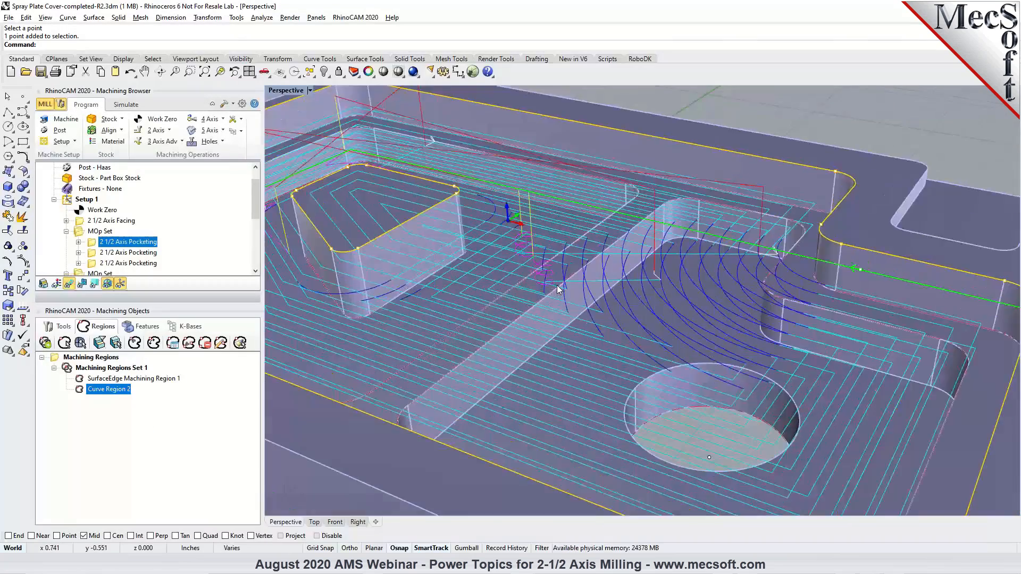
scroll(558, 288, "up", 5)
right_click_drag(665, 306, 498, 242)
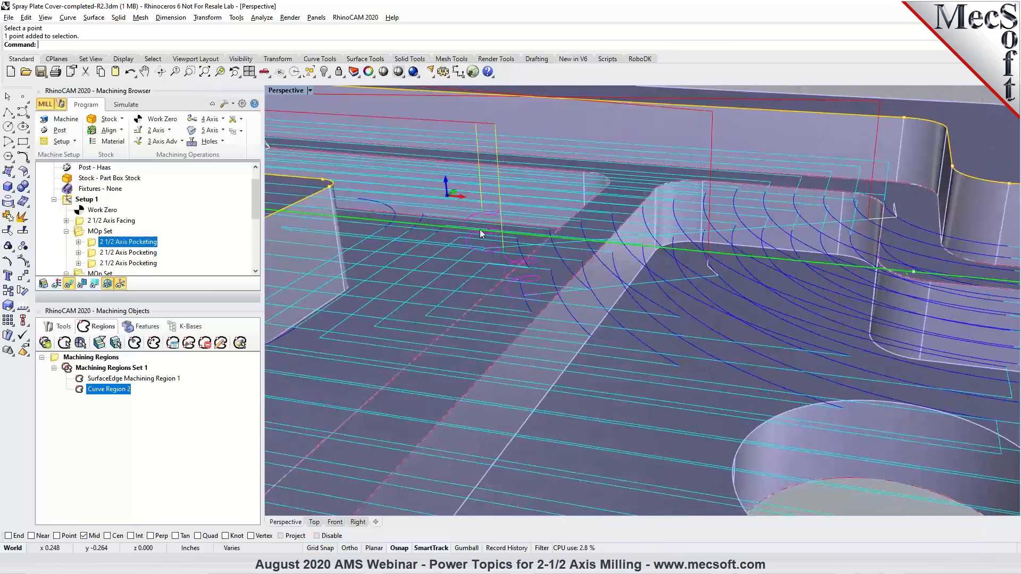
Step: Examine the pocketing toolpath's entry motions around the island and the open pocket area from several angles
scroll(513, 270, "down", 6)
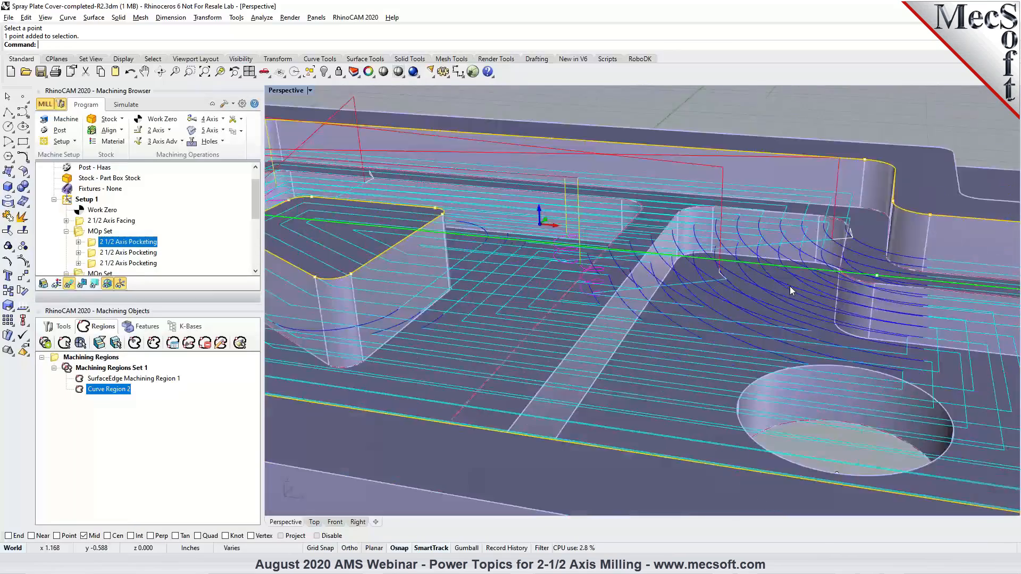
scroll(509, 267, "up", 5)
right_click_drag(503, 297, 459, 273)
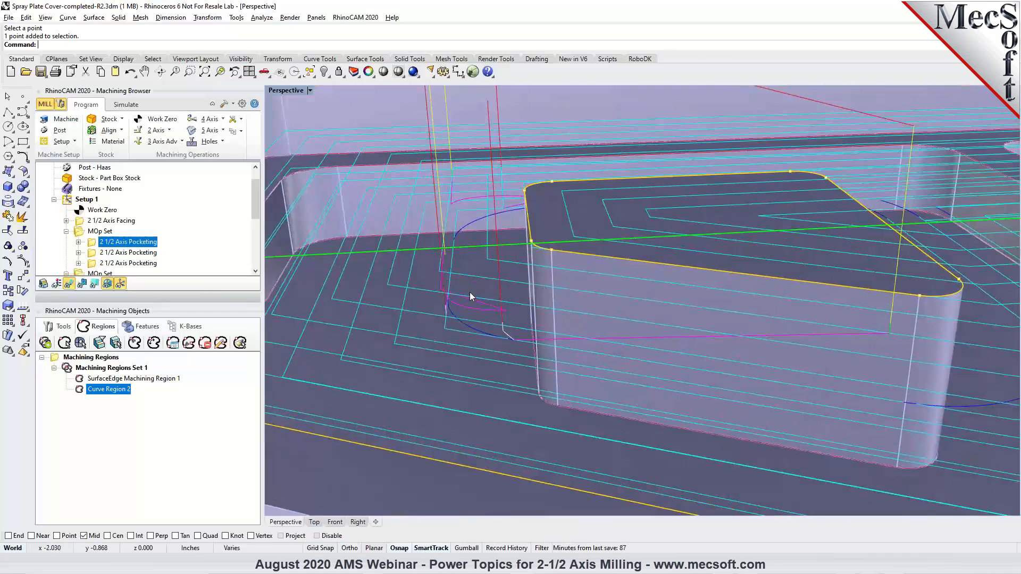
right_click_drag(667, 343, 752, 365)
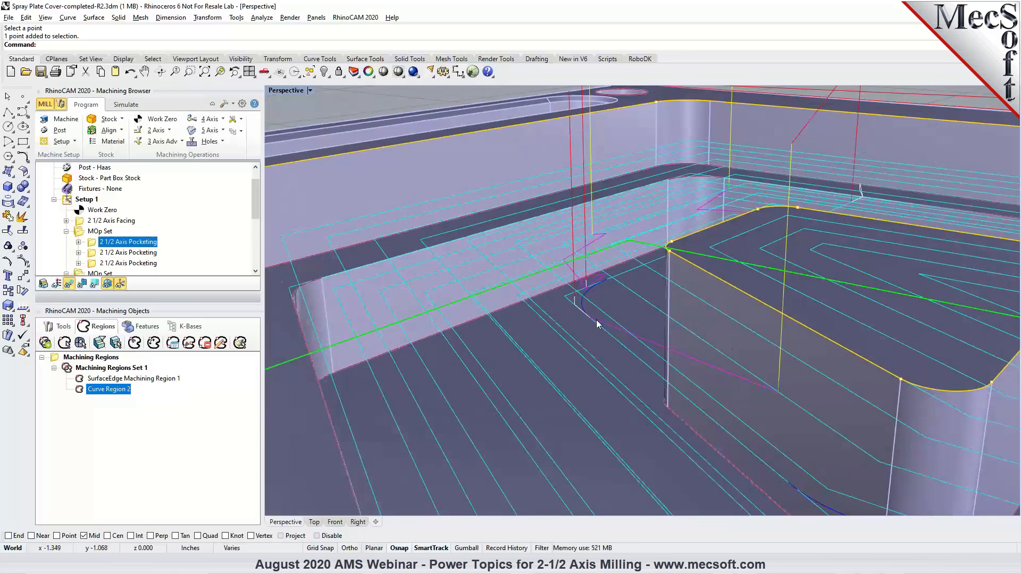
scroll(529, 227, "down", 3)
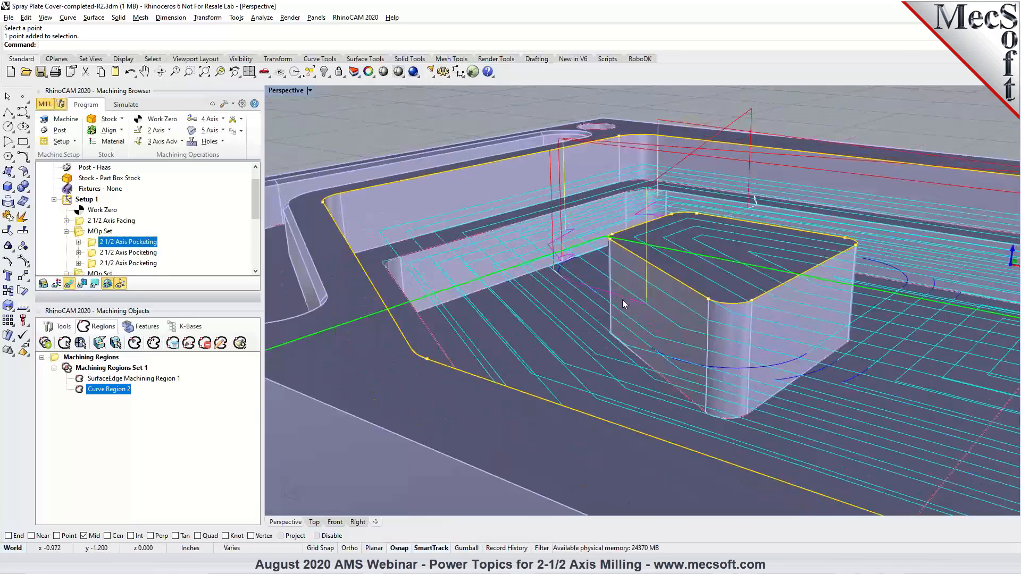
right_click_drag(451, 245, 467, 237)
scroll(419, 244, "down", 5)
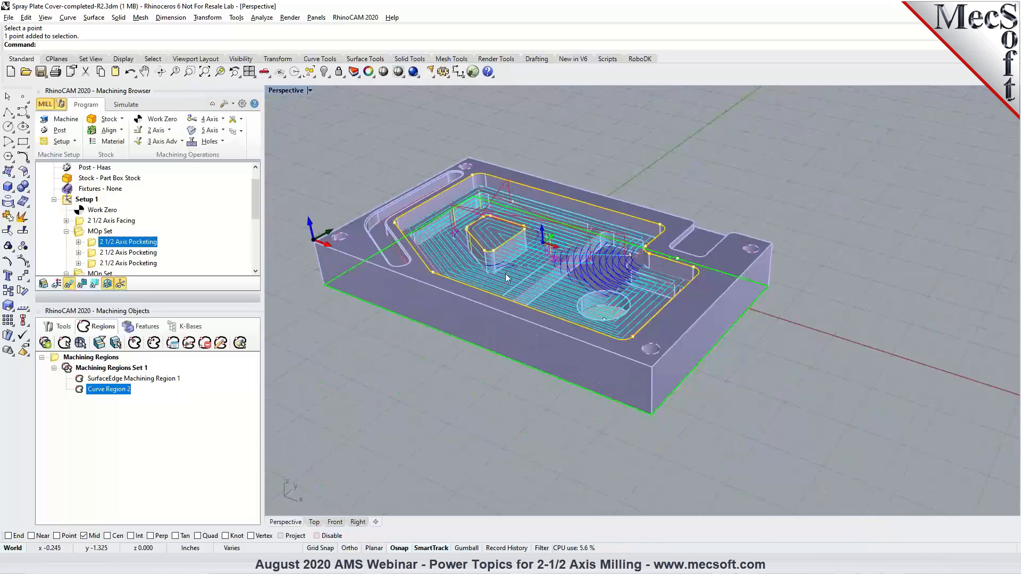
scroll(382, 197, "up", 2)
left_click(375, 174)
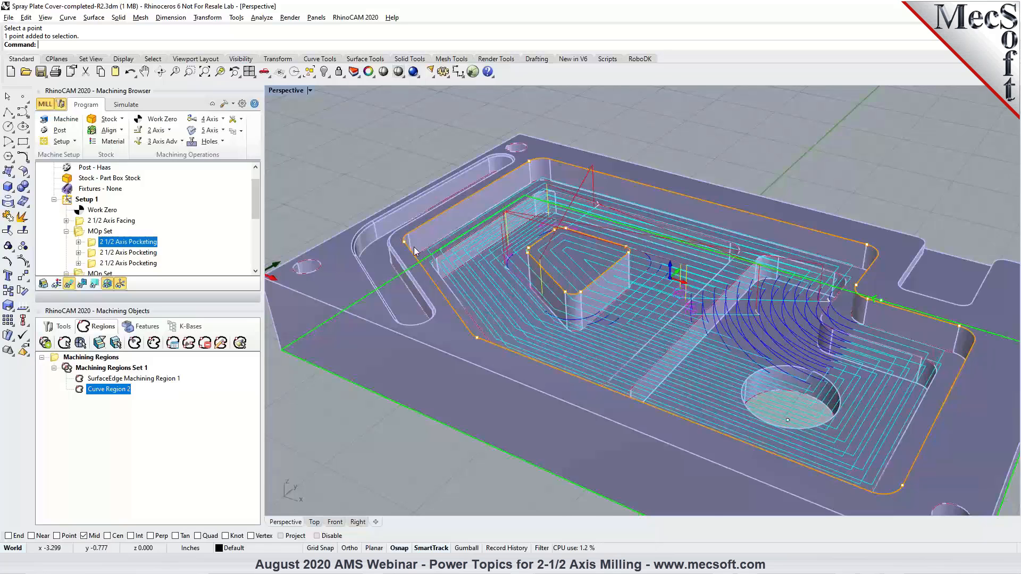
scroll(432, 271, "down", 2)
Step: Switch to the Rhino window holding Fret slots.3dm and open Deck_Parts.3dm there
mouse_move(522, 564)
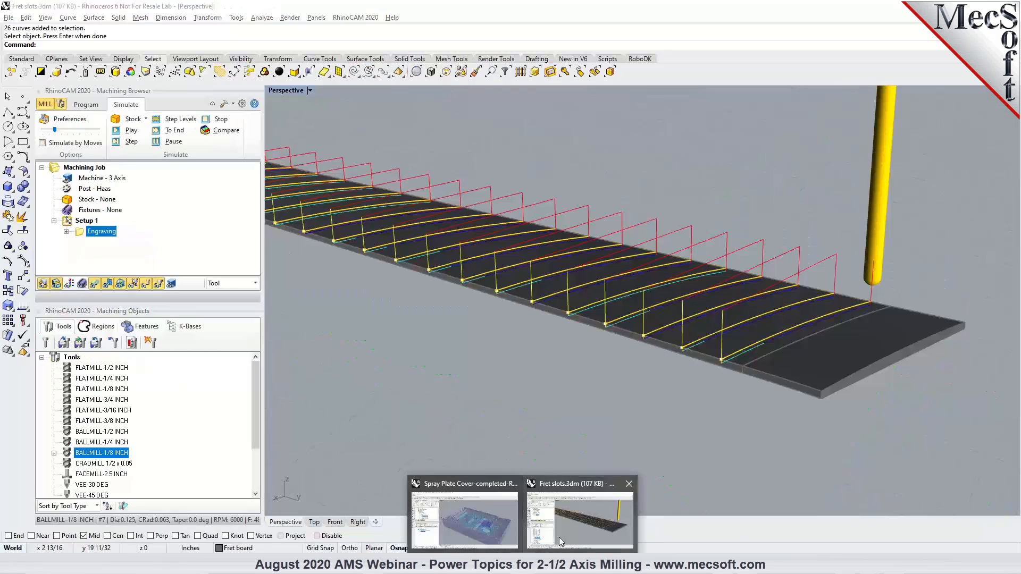
left_click(564, 537)
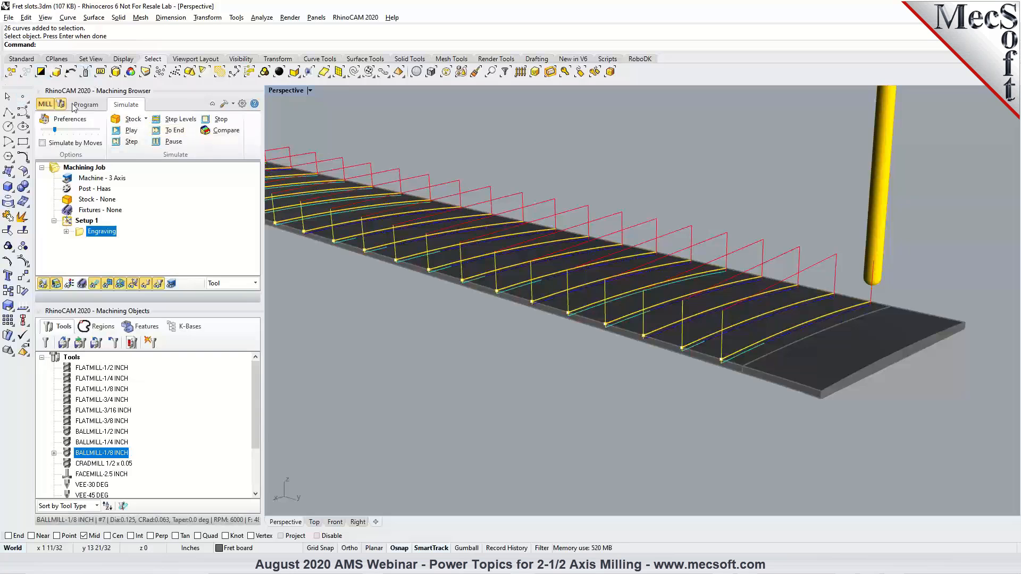
left_click(21, 58)
left_click(25, 72)
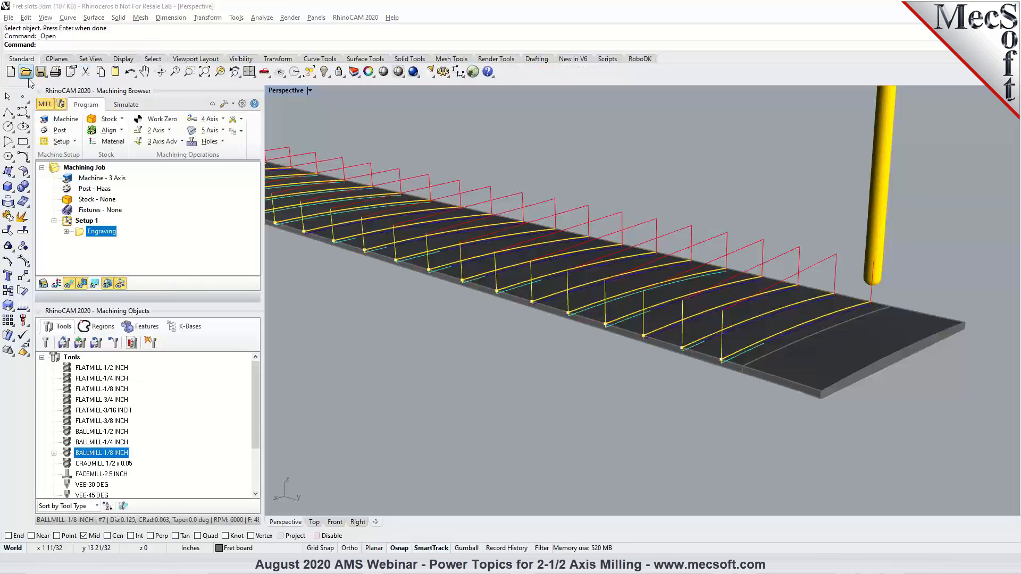
left_click(517, 320)
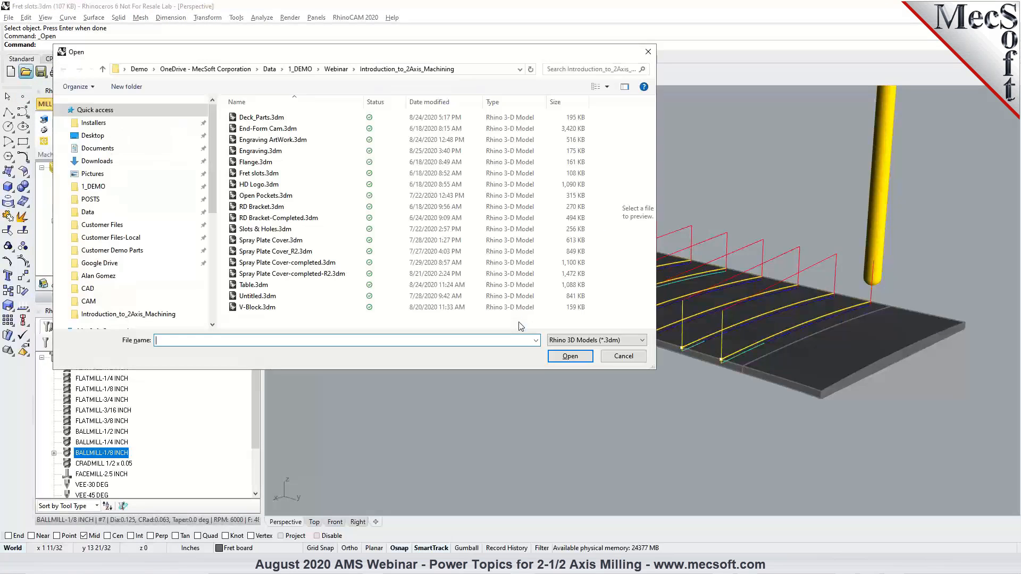
left_click(271, 118)
left_click(566, 356)
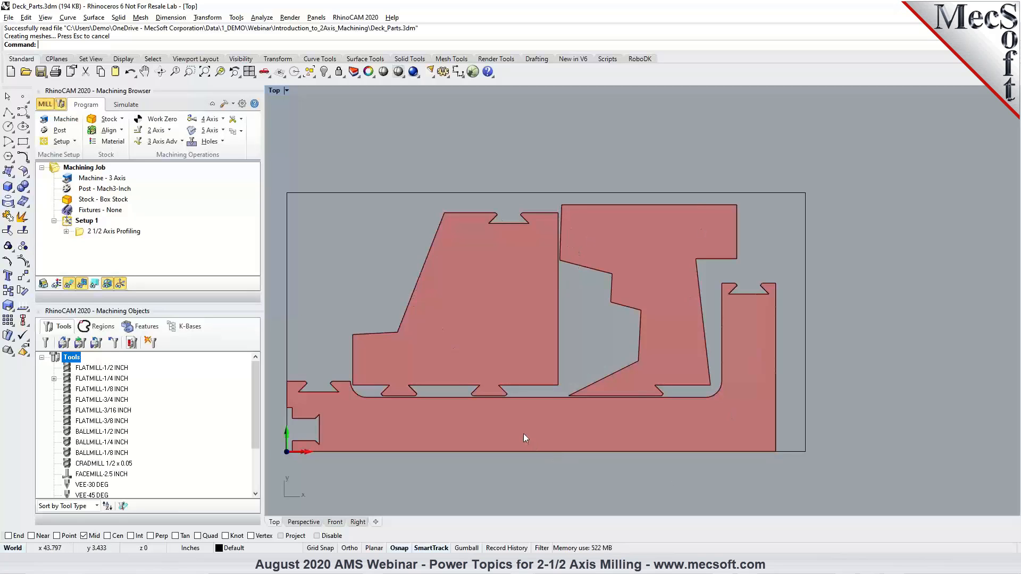
Step: Display the 2 1/2 Axis Profiling toolpath and examine it around the deck parts in perspective and from above
left_click(129, 233)
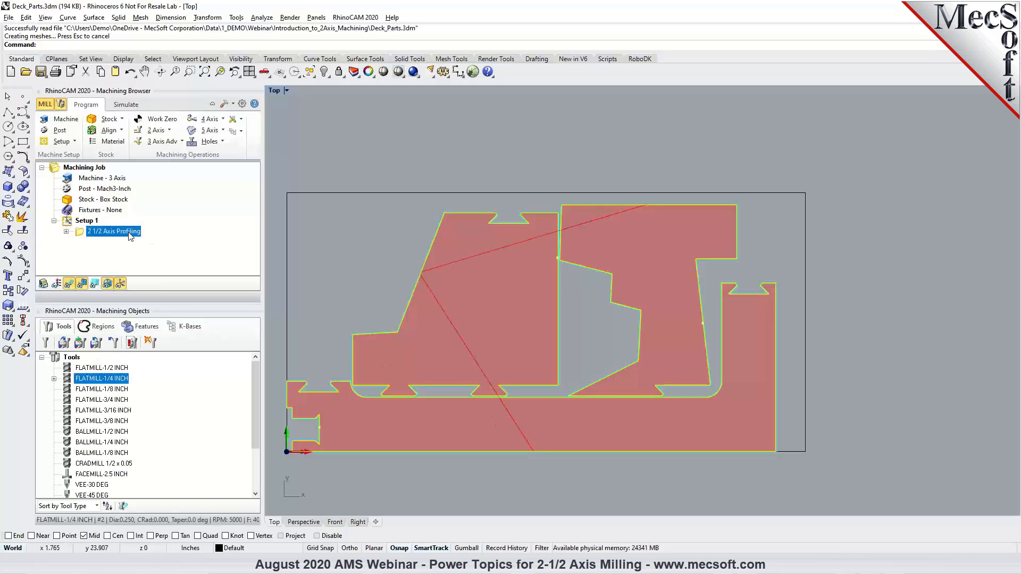
left_click(306, 523)
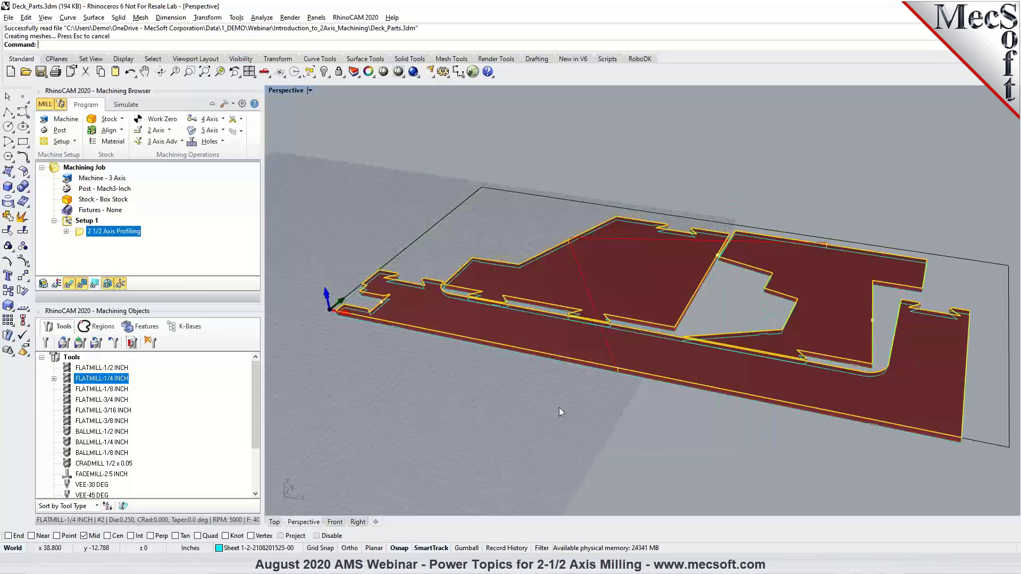
scroll(678, 325, "up", 7)
right_click_drag(695, 334, 815, 382)
scroll(815, 383, "down", 5)
scroll(597, 250, "up", 3)
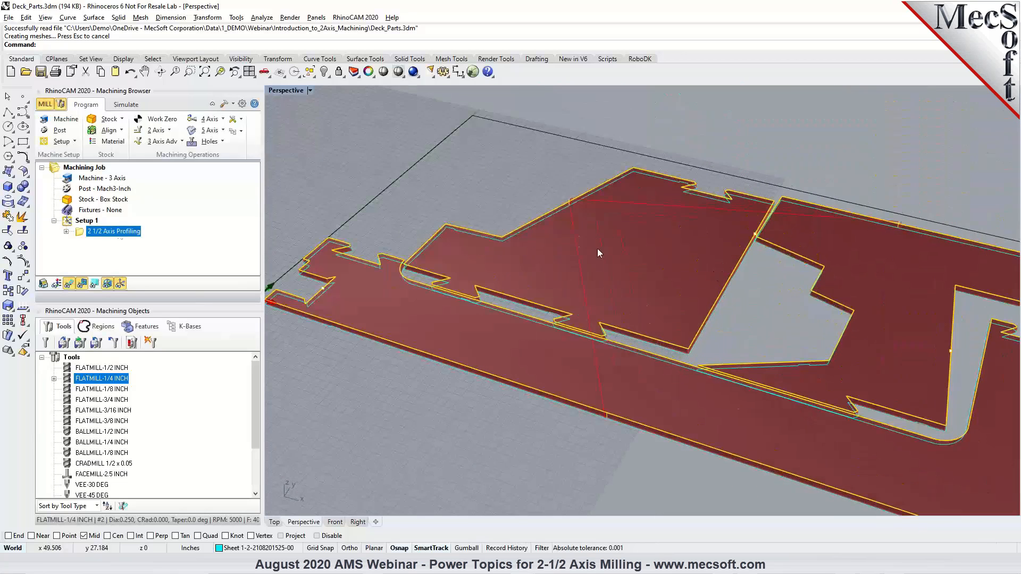
scroll(463, 247, "down", 2)
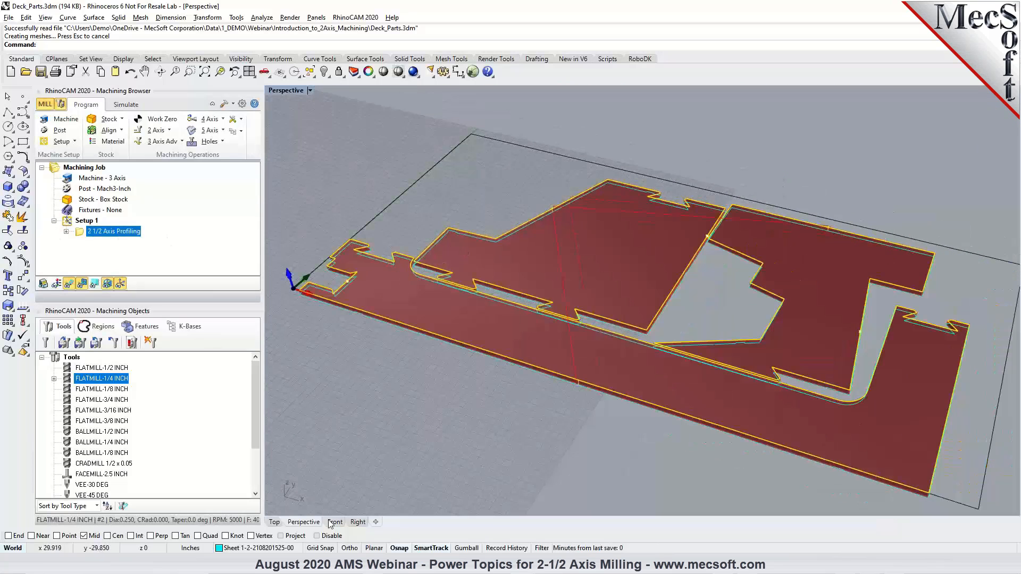
left_click(275, 522)
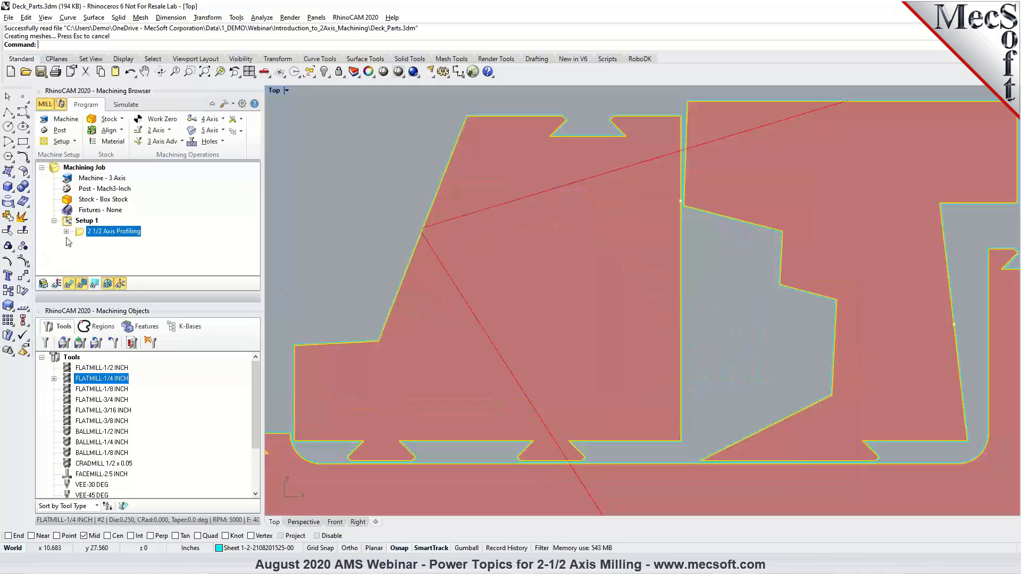
Step: Edit the 2 1/2 Axis Profiling operation and choose Rectangular bridges after comparing them with Triangular ones
double_click(85, 233)
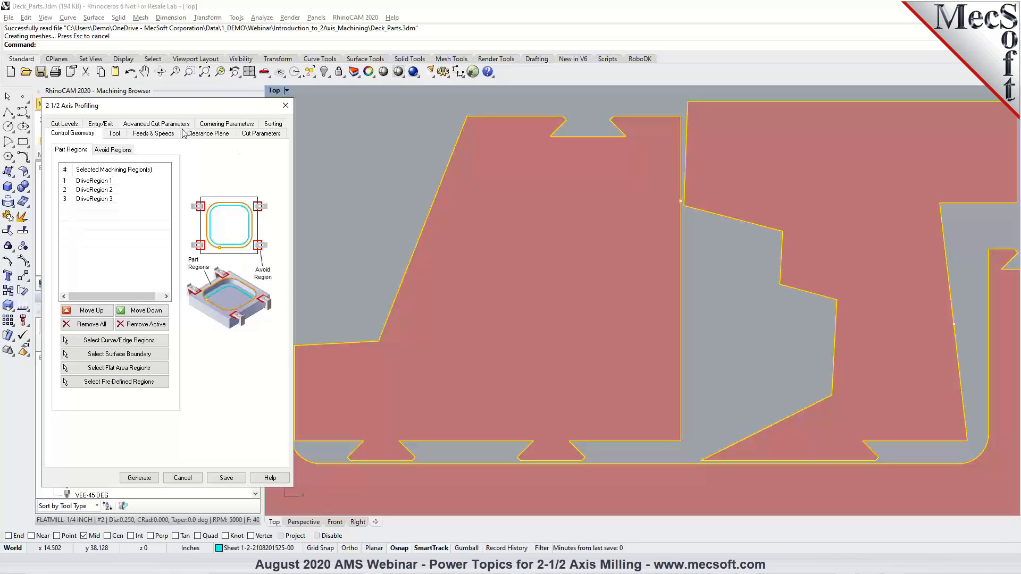
left_click(160, 124)
left_click(81, 320)
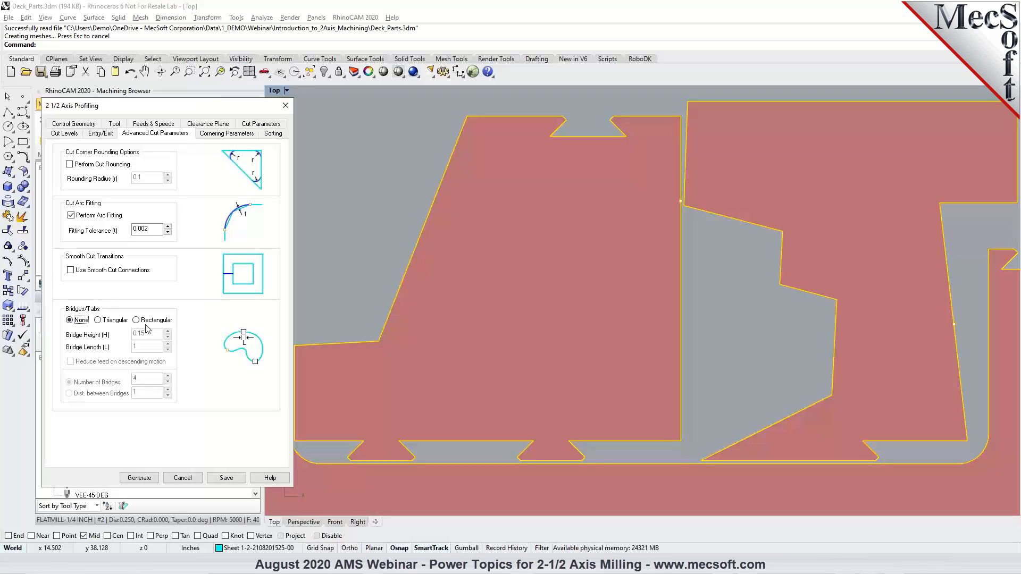
left_click(110, 321)
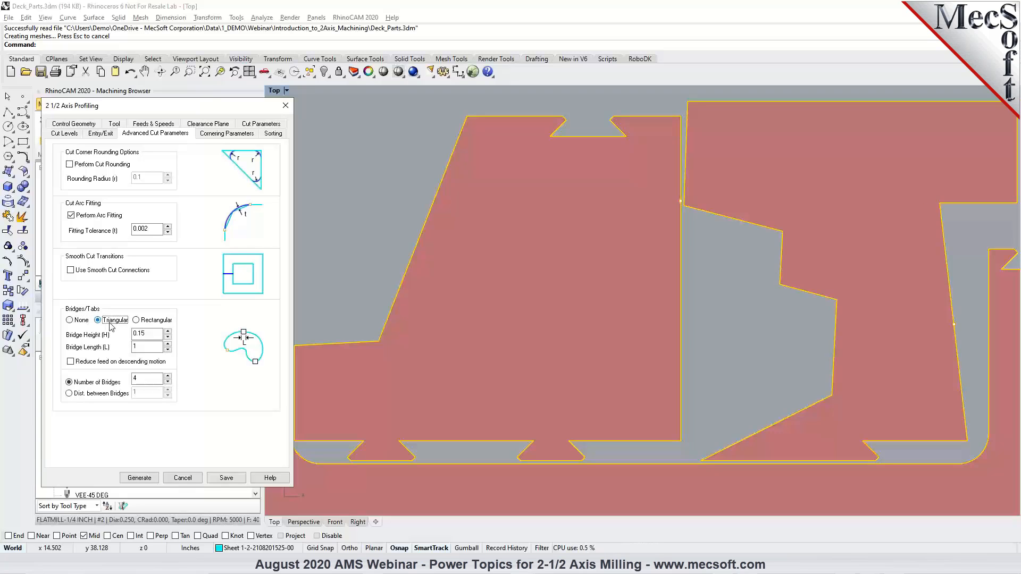
left_click(147, 323)
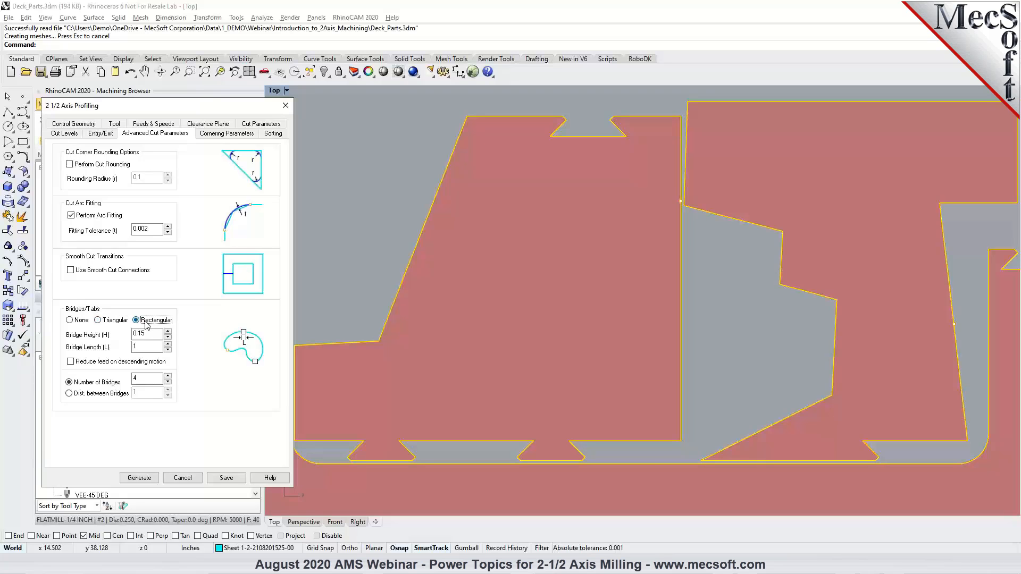
Step: Keep the bridge height at 0.15, bridge length at 1 and number of bridges at 4, and generate the profiling toolpath
left_click(146, 333)
left_click(143, 348)
left_click(149, 379)
scroll(457, 192, "down", 5)
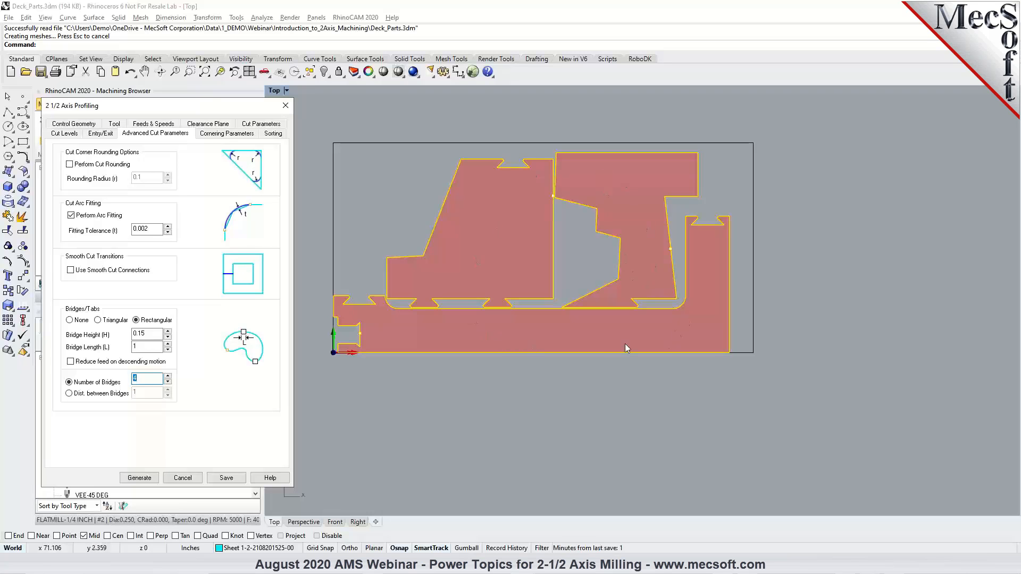
left_click(141, 334)
left_click(143, 347)
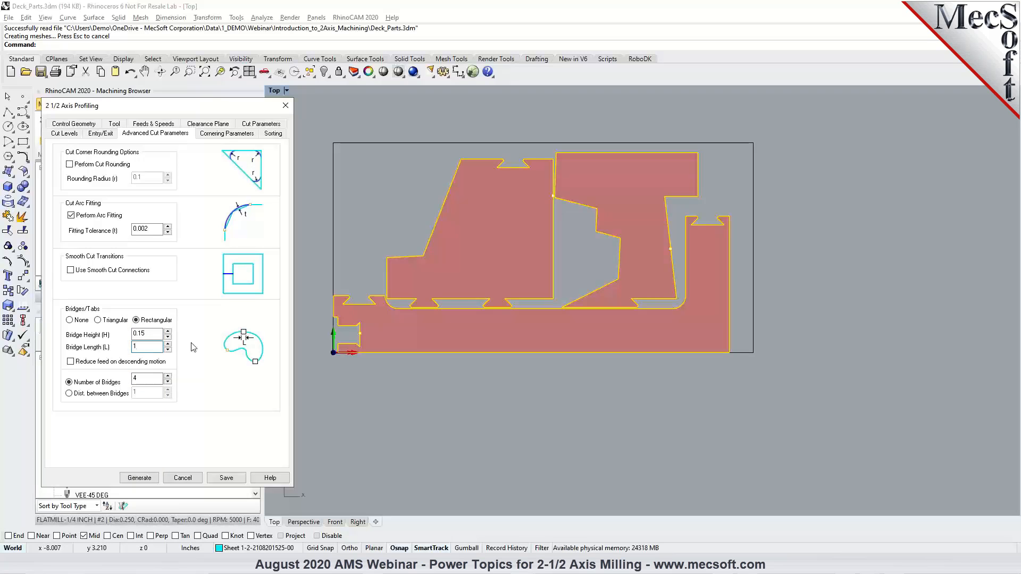
left_click(149, 478)
Step: Examine the rectangular bridges in the profiling toolpath along the deck parts' lower edges in perspective
left_click(303, 521)
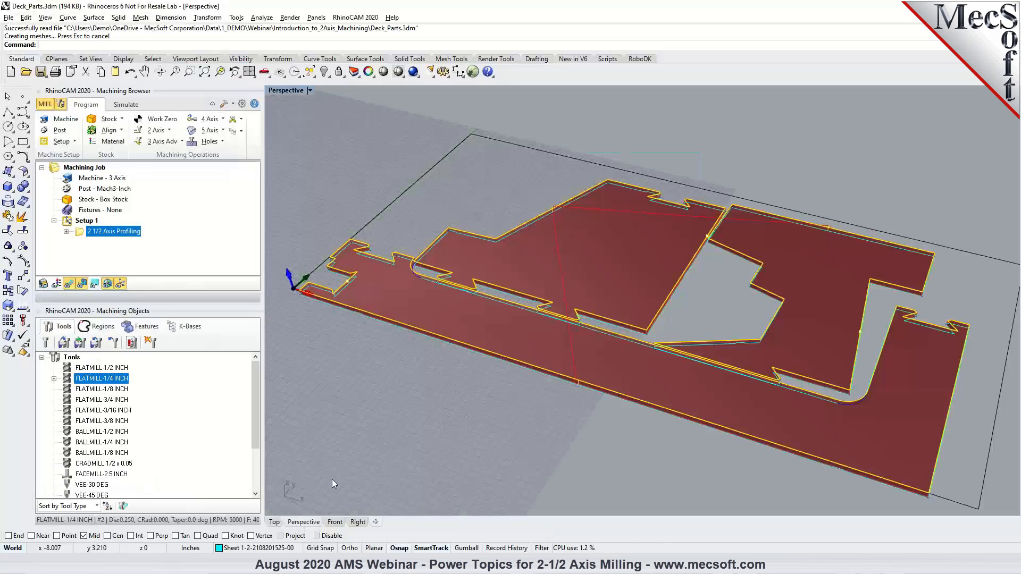
scroll(508, 394, "up", 5)
scroll(517, 365, "down", 5)
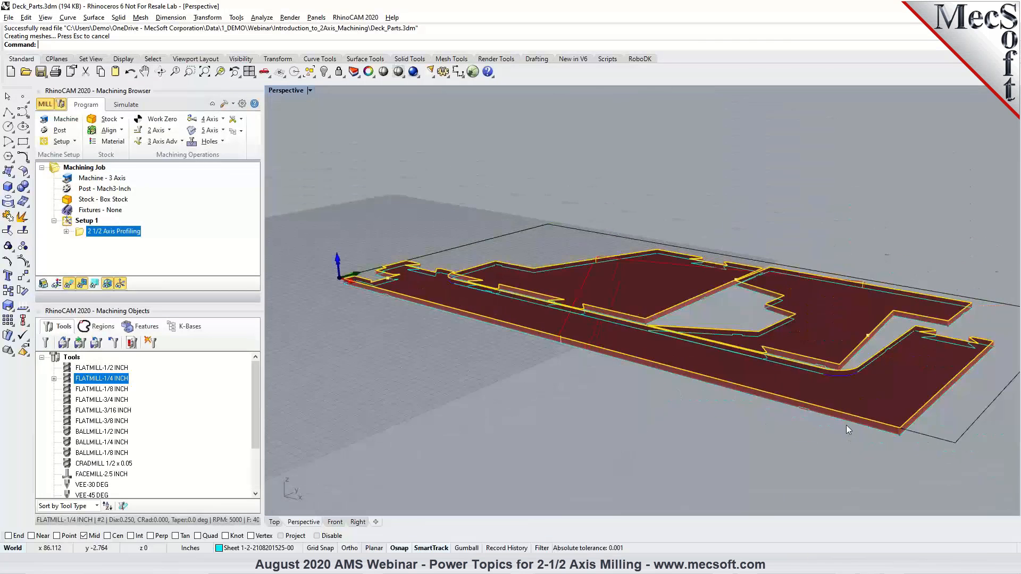
scroll(846, 426, "up", 8)
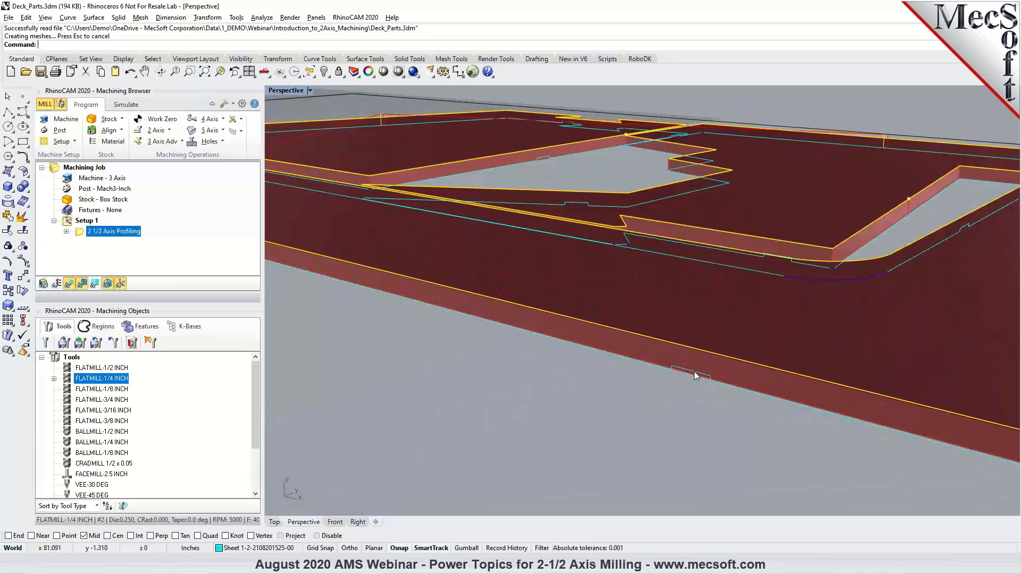
scroll(694, 372, "down", 1)
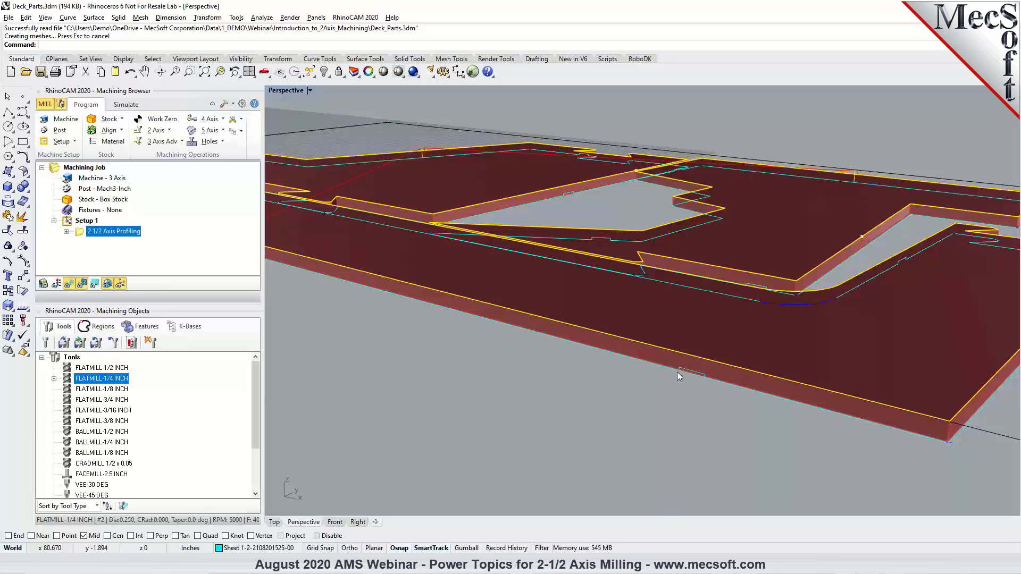
scroll(697, 371, "down", 2)
scroll(790, 331, "up", 1)
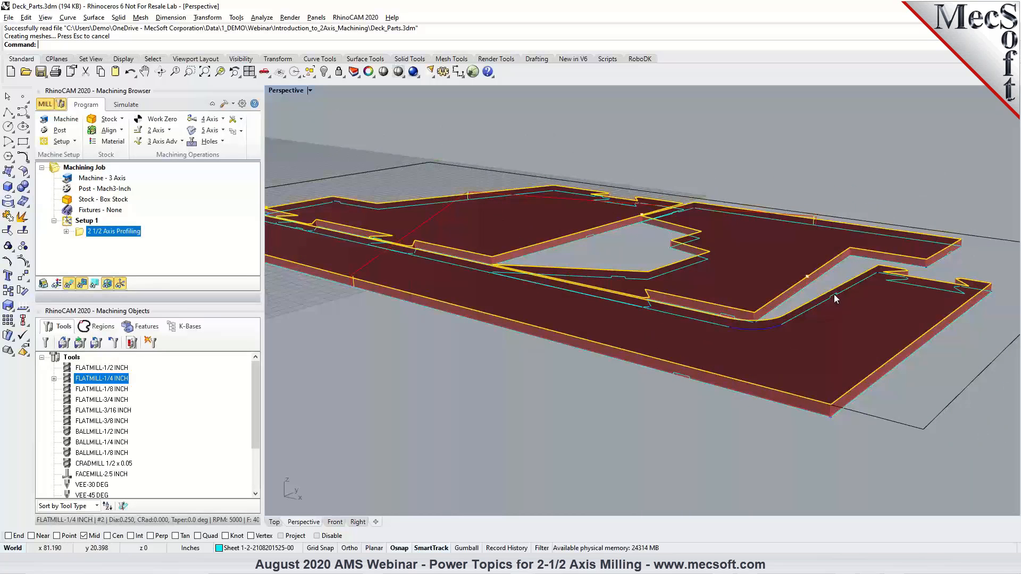
scroll(697, 296, "down", 2)
scroll(372, 260, "up", 2)
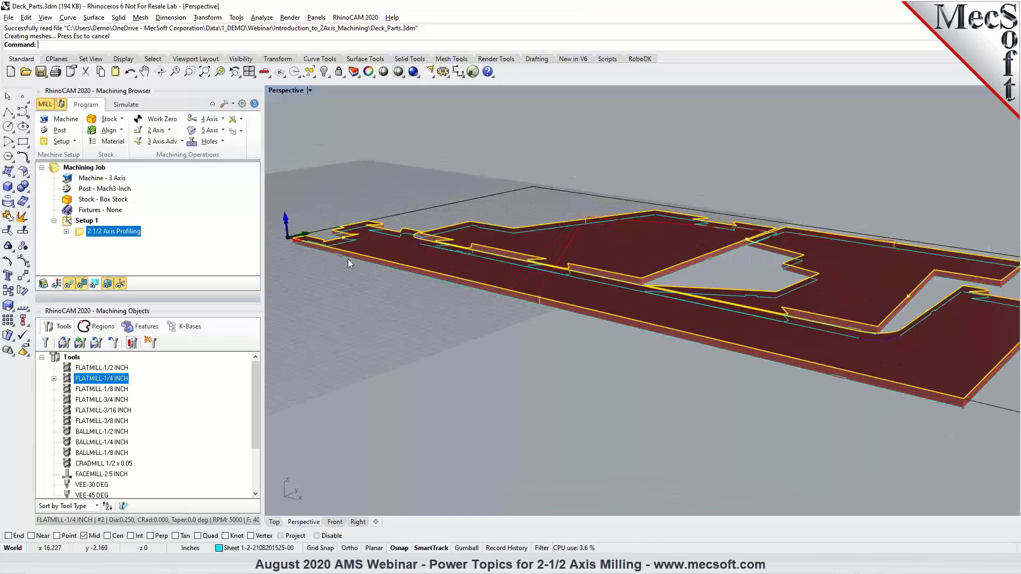
right_click_drag(520, 266, 375, 216)
Step: Simulate the profiling operation on the box stock through to the end and hide the toolpath
left_click(126, 105)
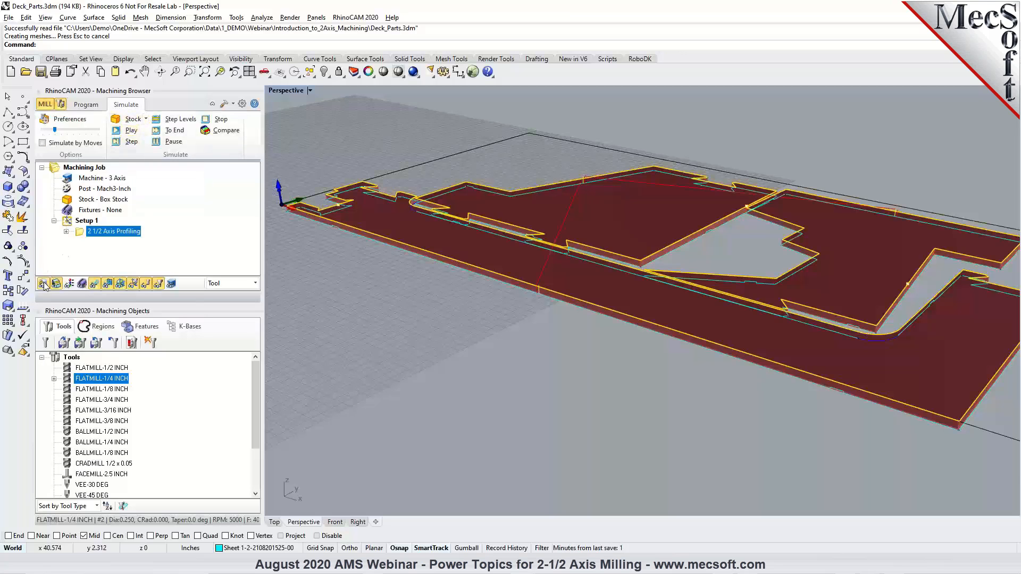
left_click(128, 130)
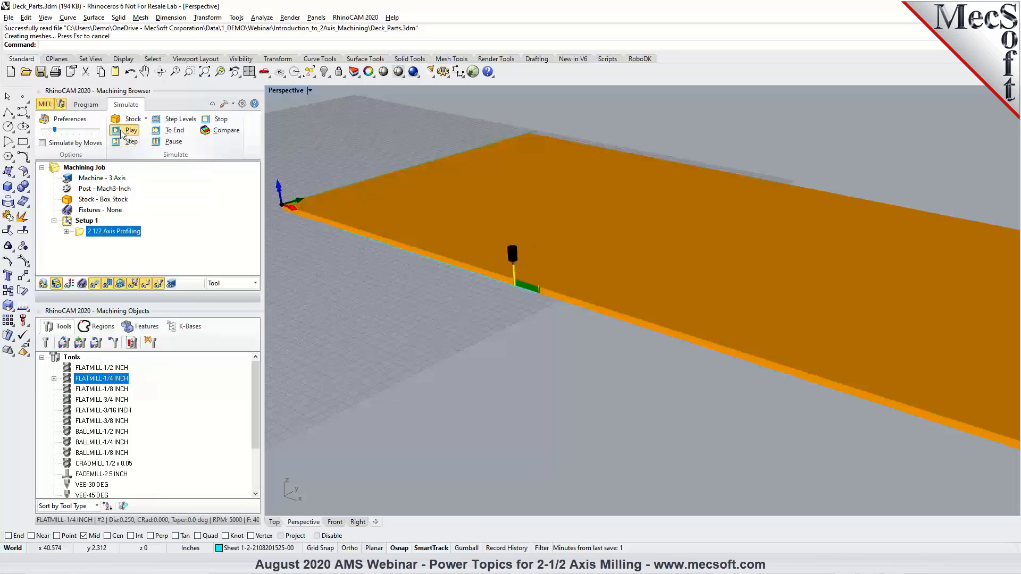
left_click(157, 137)
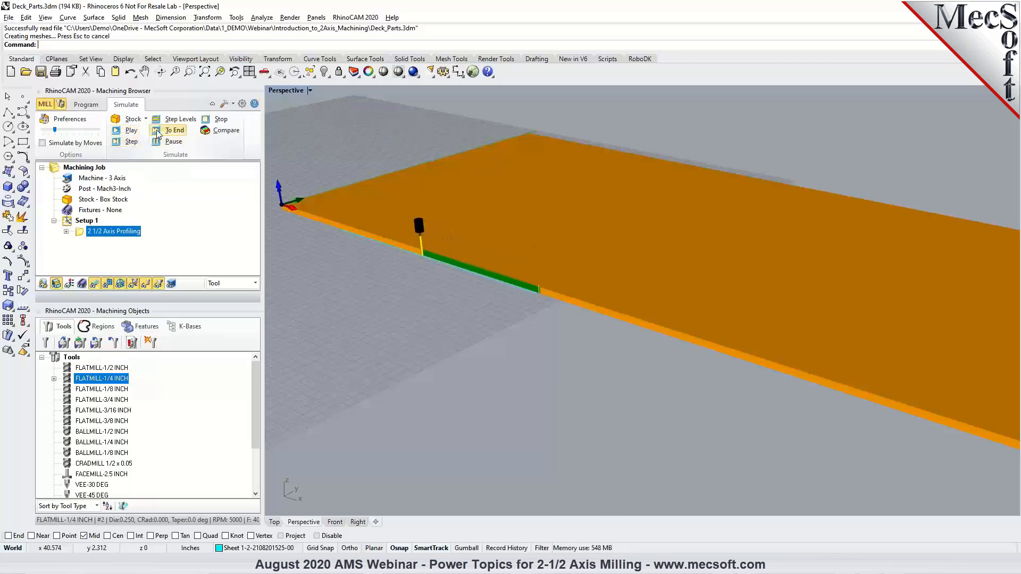
left_click(163, 131)
left_click(94, 287)
Step: Examine the underside of the simulated stock for the bridges left along each part's profile cut
right_click_drag(486, 311, 532, 191)
right_click_drag(671, 355, 711, 255)
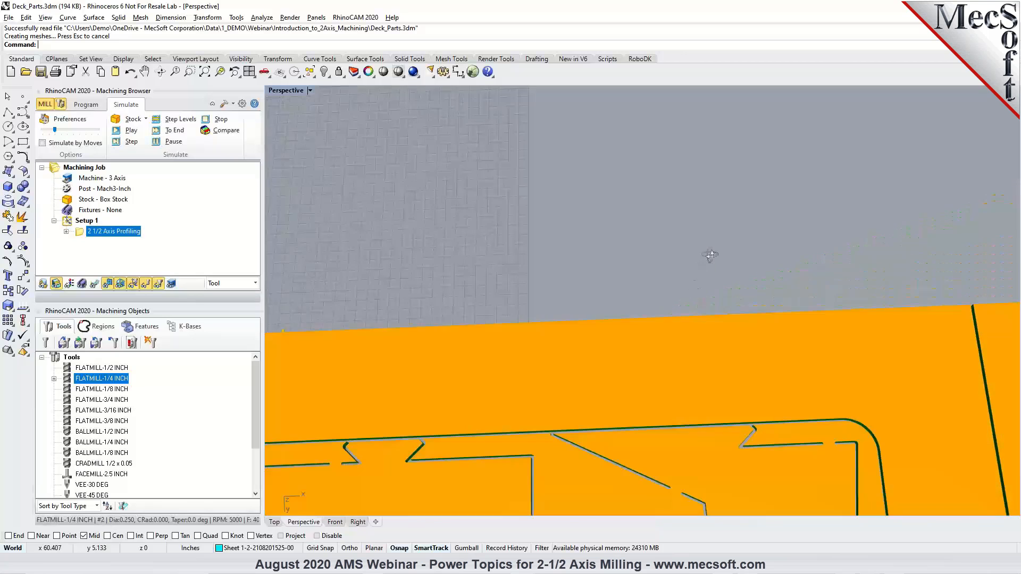
scroll(711, 255, "down", 6)
scroll(808, 388, "up", 14)
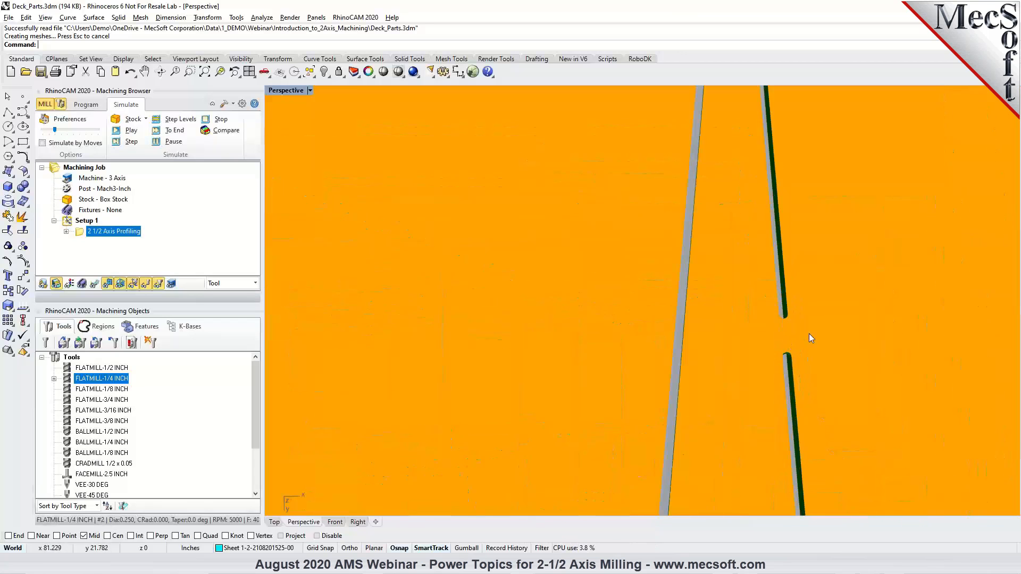
scroll(809, 334, "down", 8)
scroll(837, 465, "up", 6)
scroll(633, 444, "down", 3)
scroll(675, 434, "up", 3)
scroll(677, 434, "down", 5)
scroll(435, 284, "up", 6)
scroll(435, 284, "down", 6)
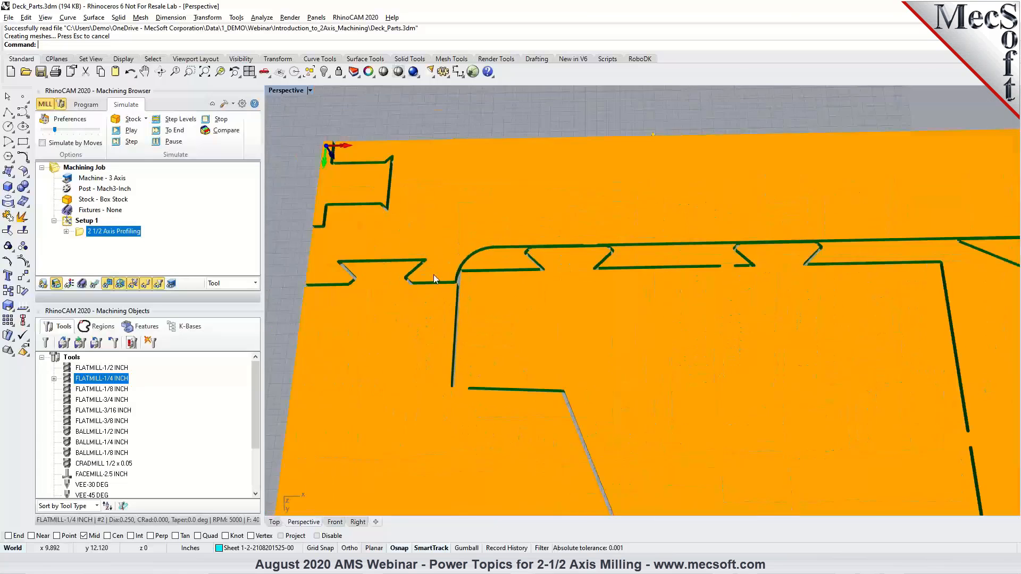
scroll(764, 341, "up", 7)
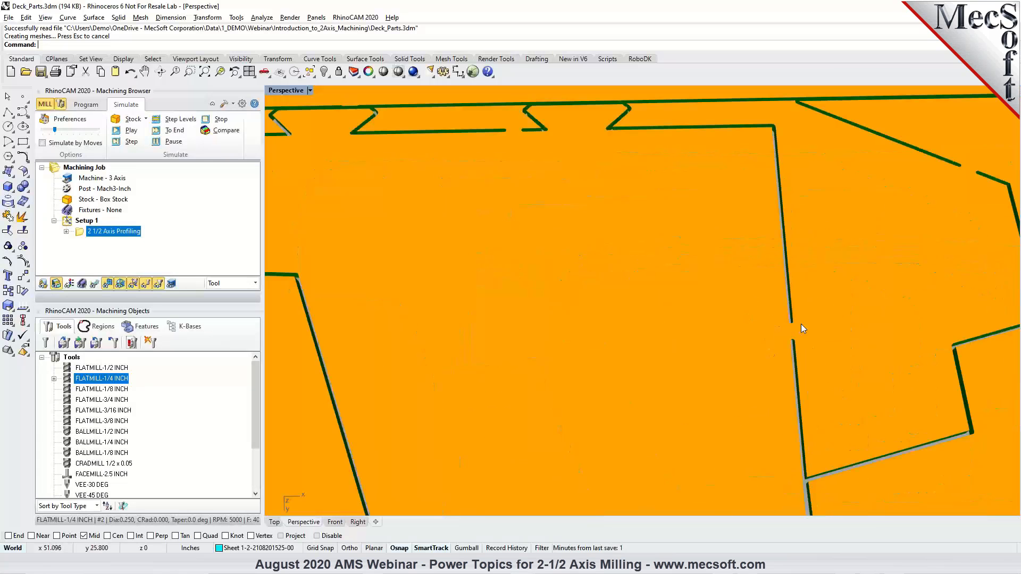
Step: Examine the bridges left on the simulated stock's underside and along its long outer edge
scroll(790, 332, "down", 3)
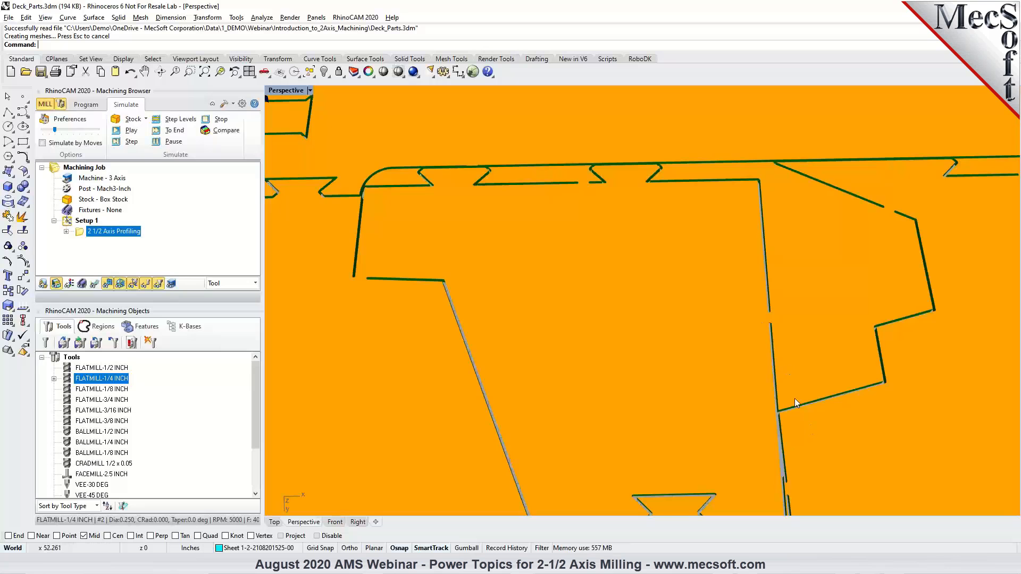
scroll(794, 398, "down", 3)
scroll(797, 446, "up", 3)
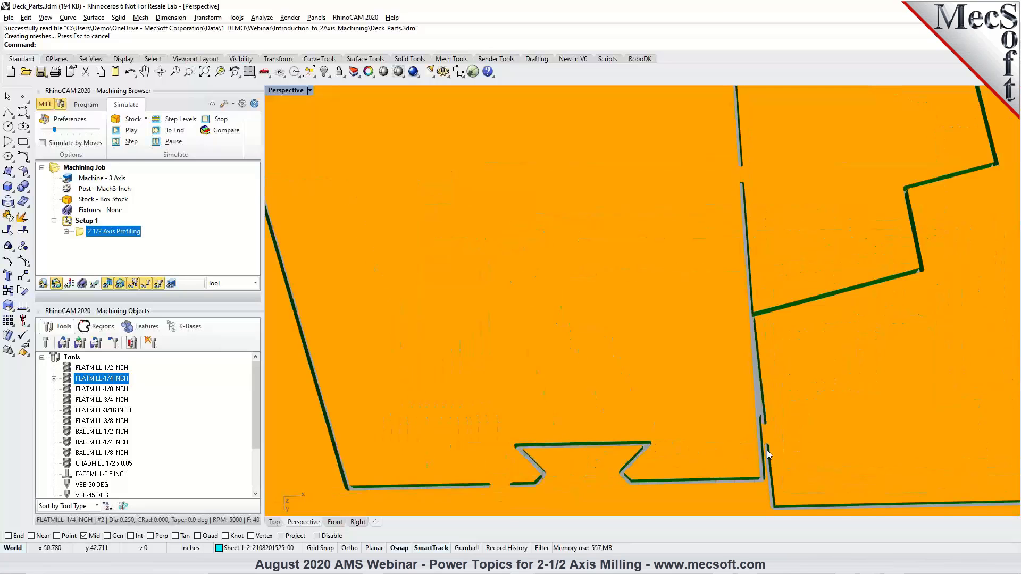
scroll(767, 450, "down", 3)
scroll(388, 162, "up", 3)
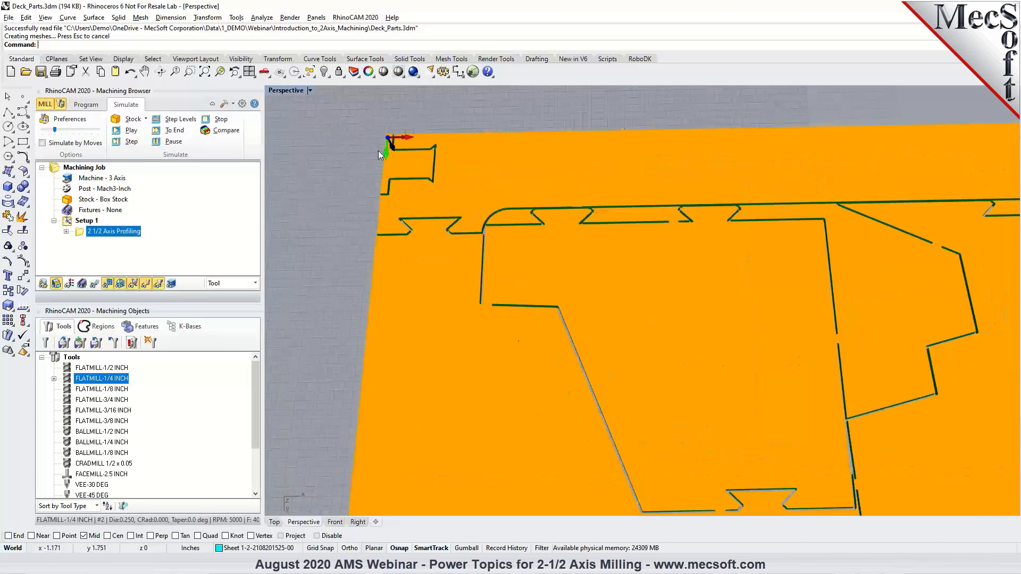
right_click_drag(637, 190, 454, 323)
scroll(366, 336, "up", 4)
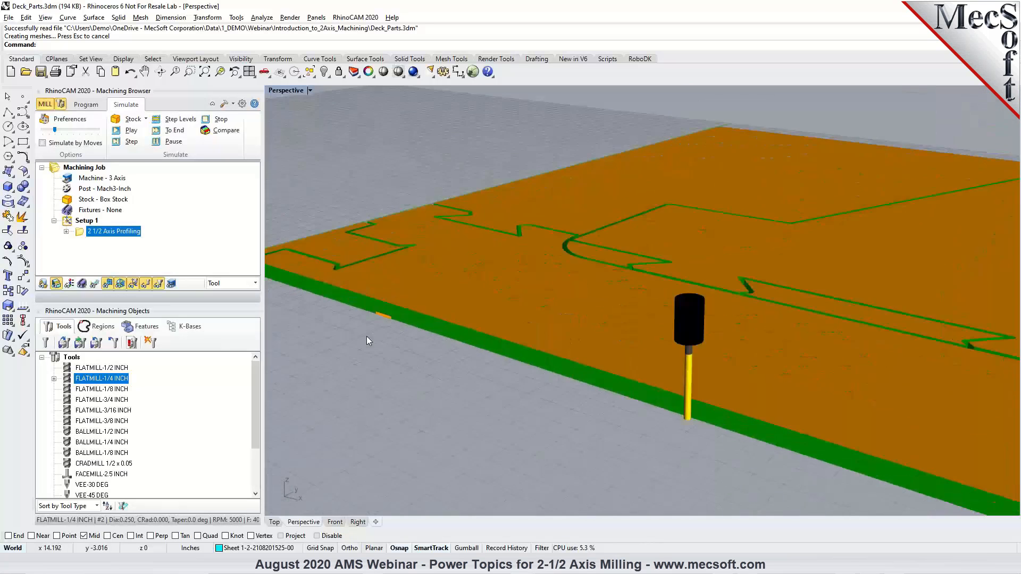
scroll(385, 279, "down", 5)
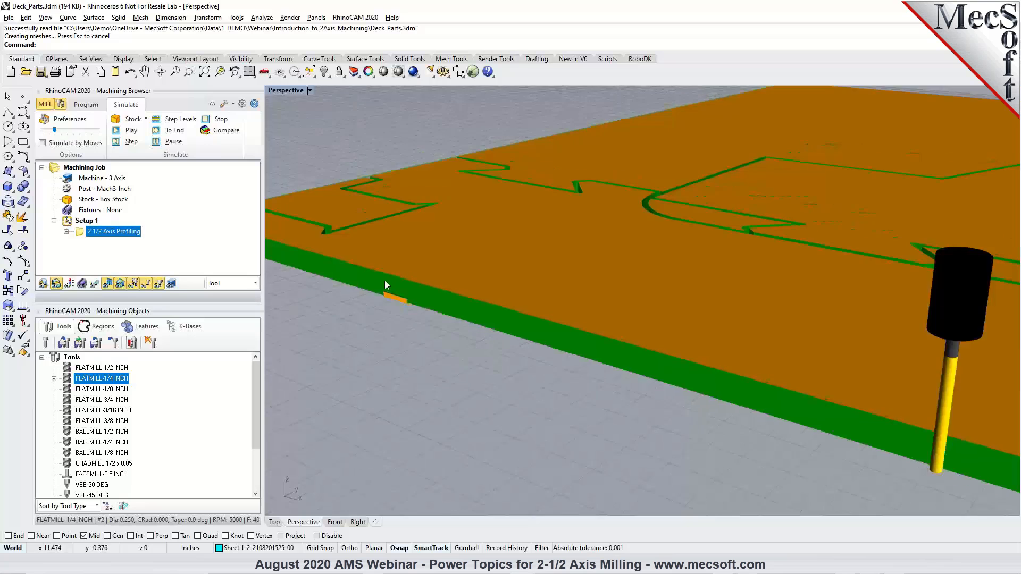
scroll(821, 402, "down", 2)
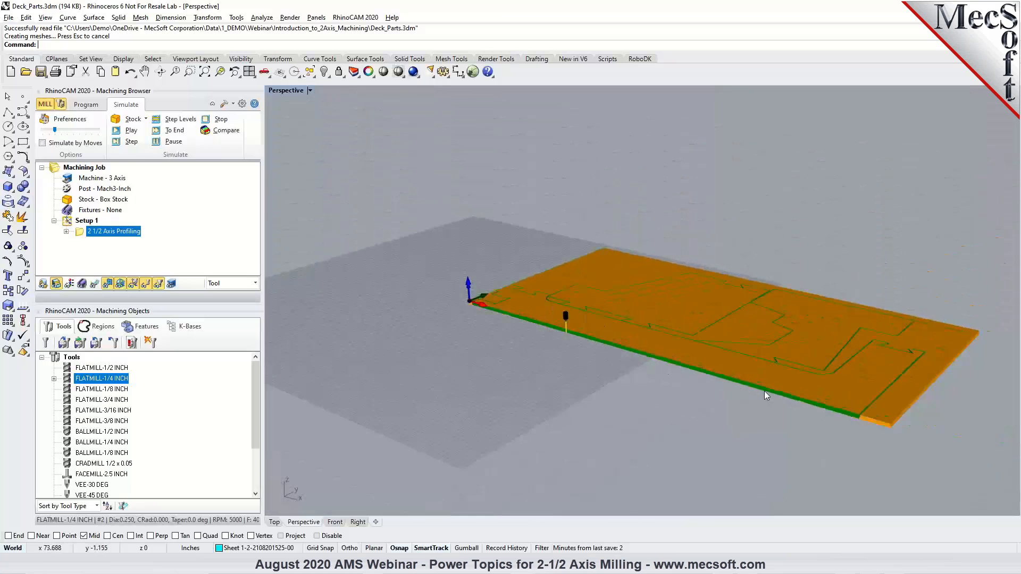
scroll(841, 405, "up", 5)
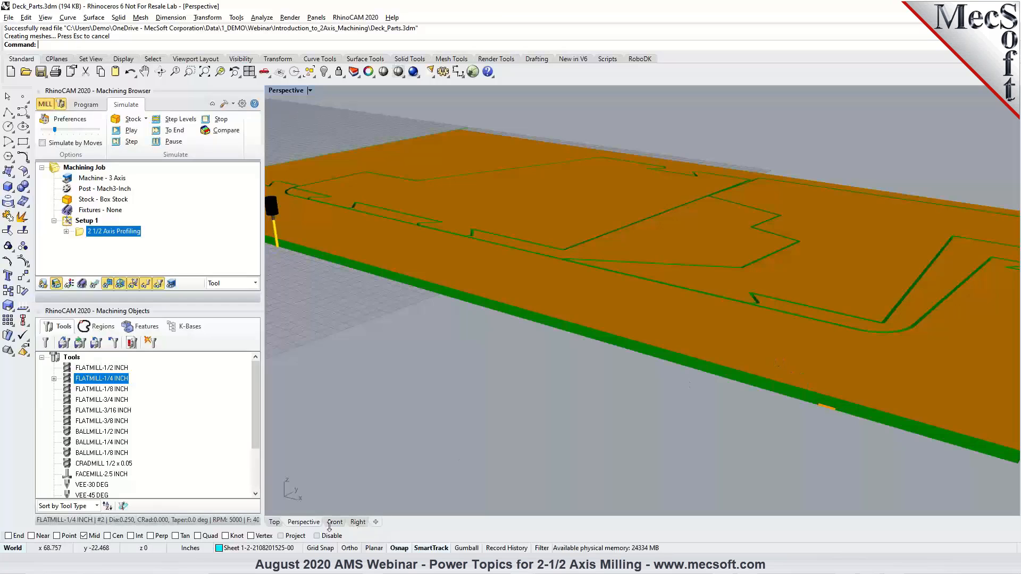
Step: Leave the simulation and bring up the machining regions with the deck parts in perspective and the profiling operation deselected
left_click(274, 522)
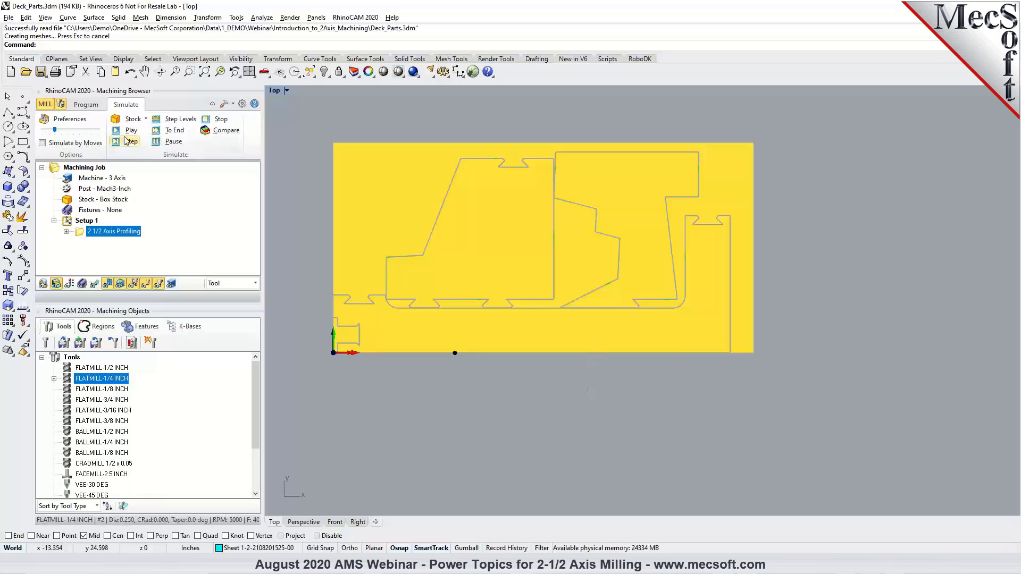
left_click(85, 106)
scroll(326, 171, "up", 3)
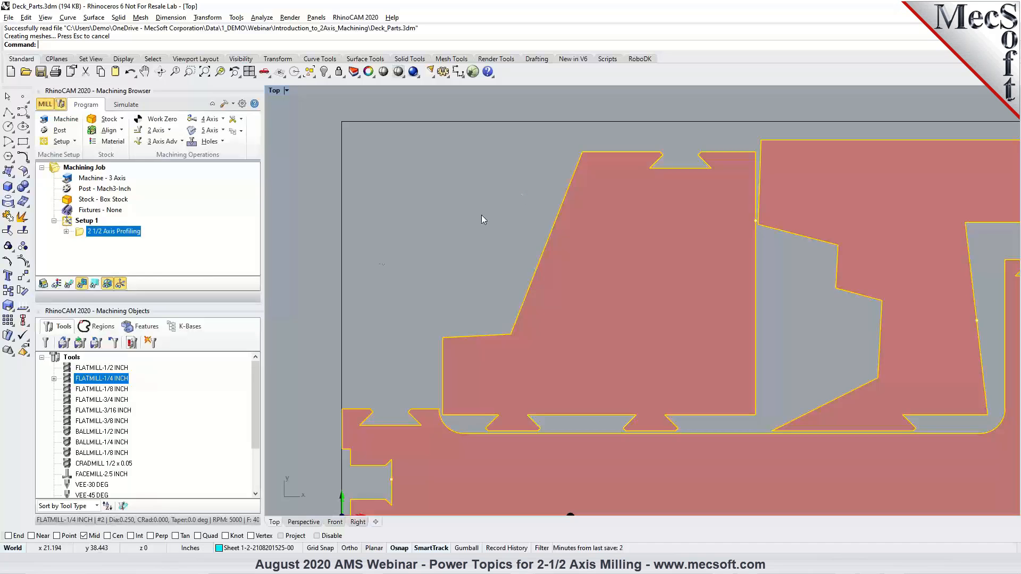
left_click(101, 327)
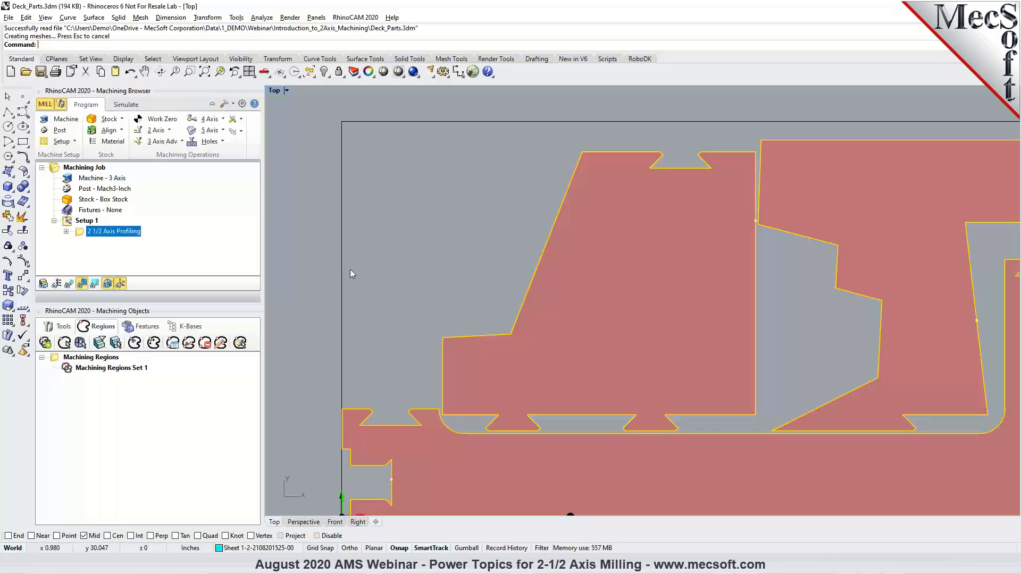
scroll(312, 245, "down", 3)
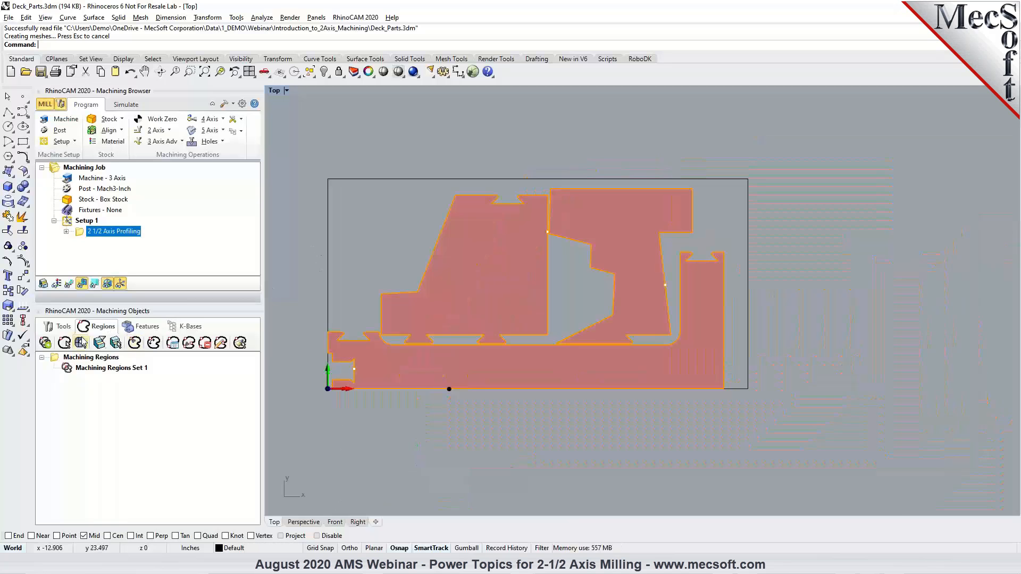
left_click(304, 522)
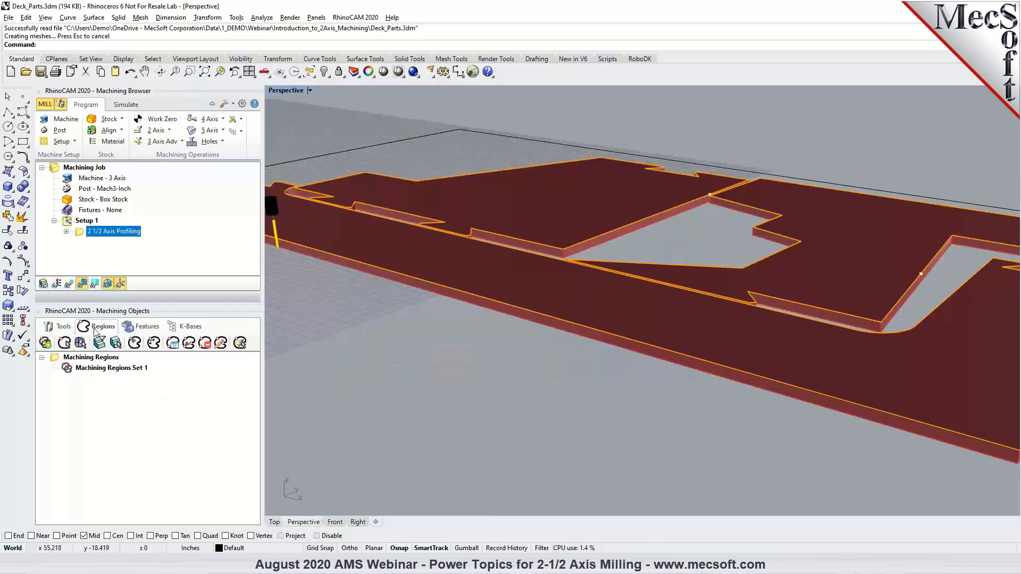
left_click(92, 169)
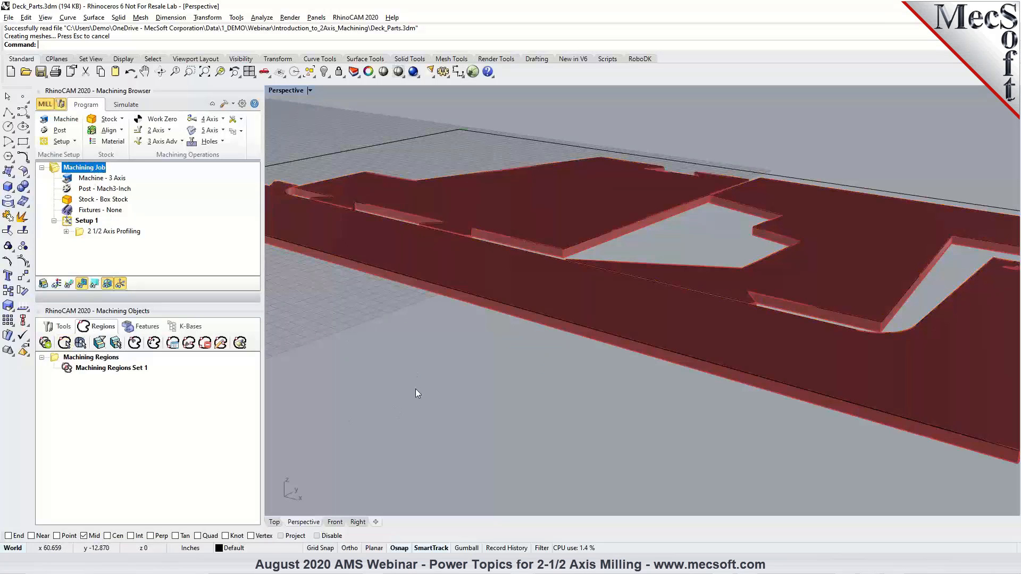
Step: Create a machining region from the outline curve of the long L-shaped deck part
left_click(64, 343)
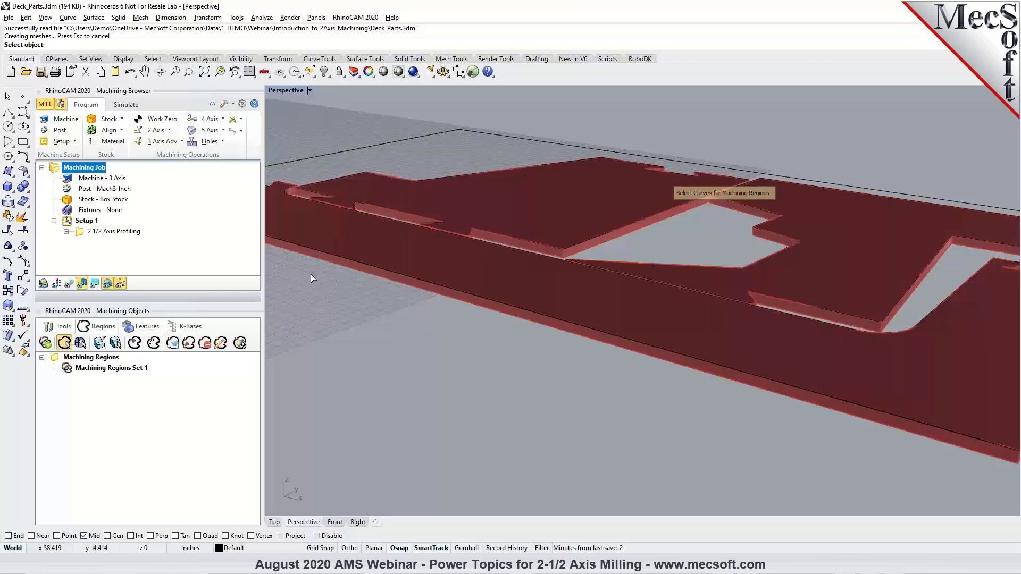
left_click(364, 264)
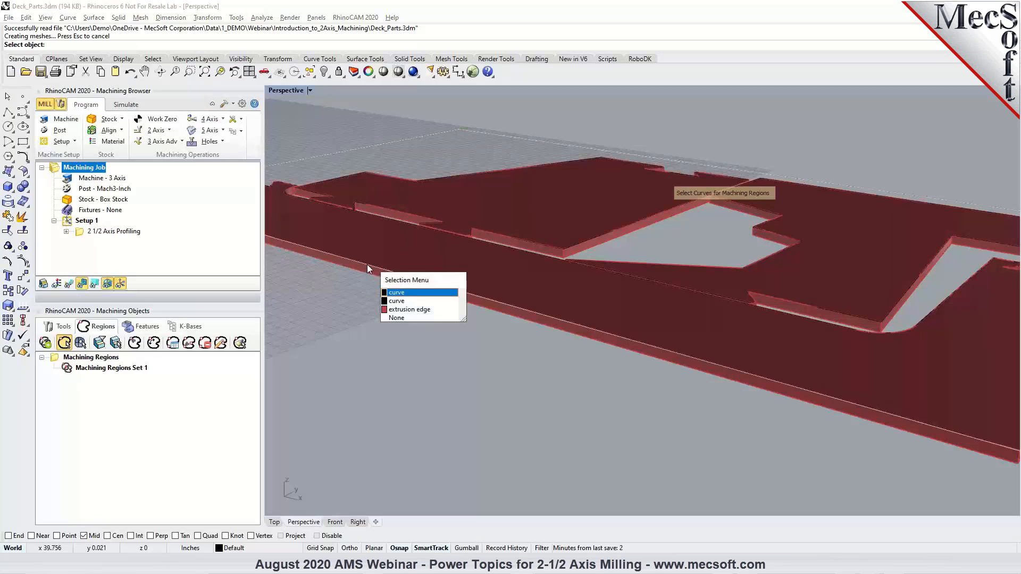
left_click(396, 305)
right_click(396, 305)
scroll(396, 305, "down", 4)
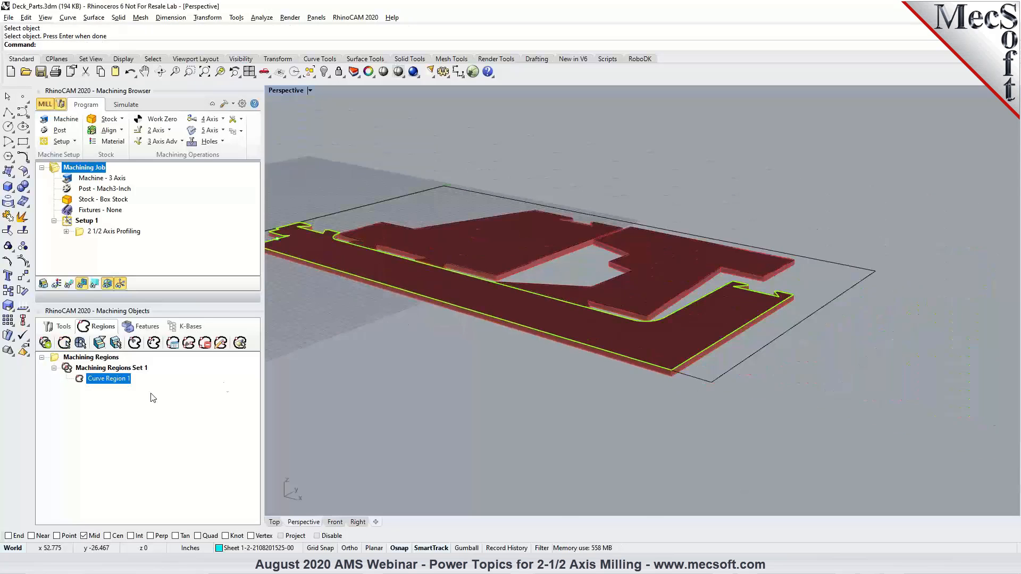
scroll(547, 240, "up", 2)
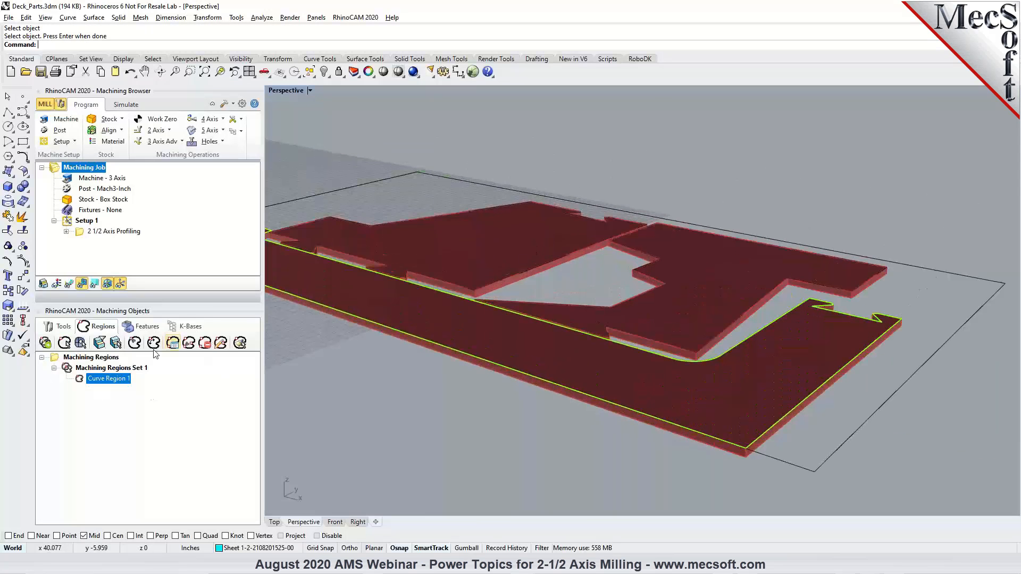
Step: Add a machining region from the outline curve of the deck part with the stepped inner notch
left_click(64, 343)
left_click(691, 351)
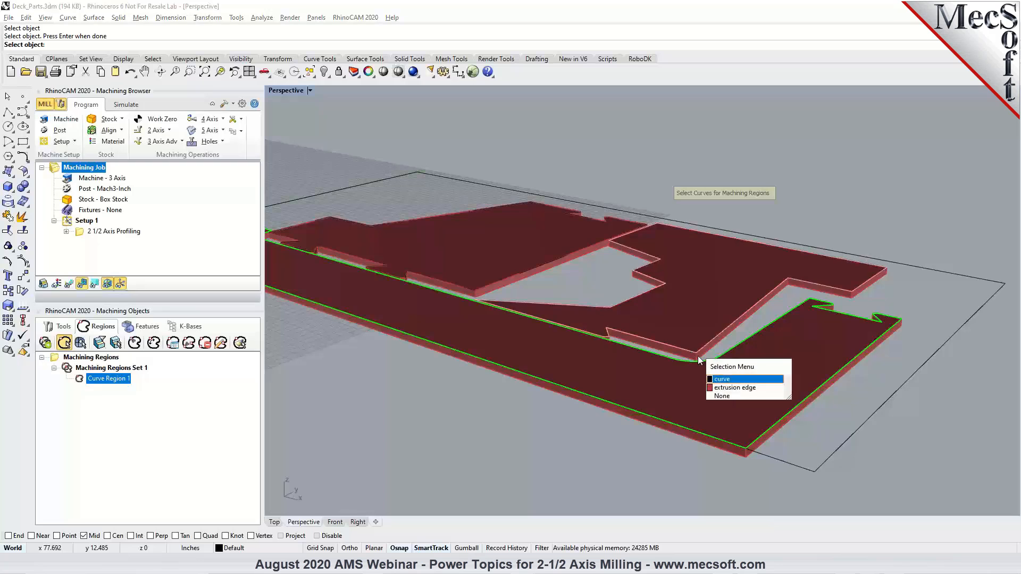
left_click(721, 379)
right_click(714, 379)
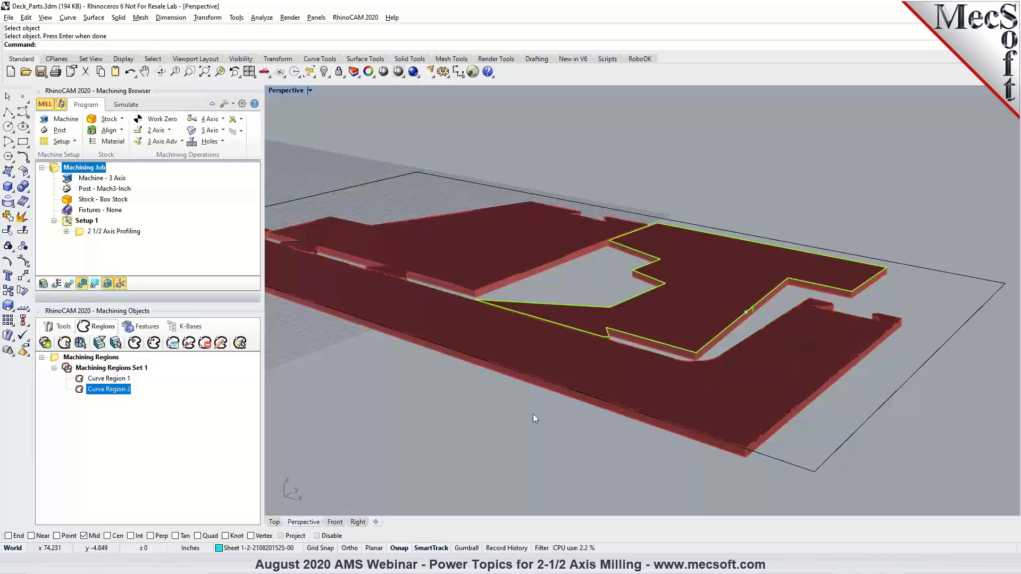
Step: Add a machining region from the outline curve of the remaining deck part with the long slanted side
left_click(64, 343)
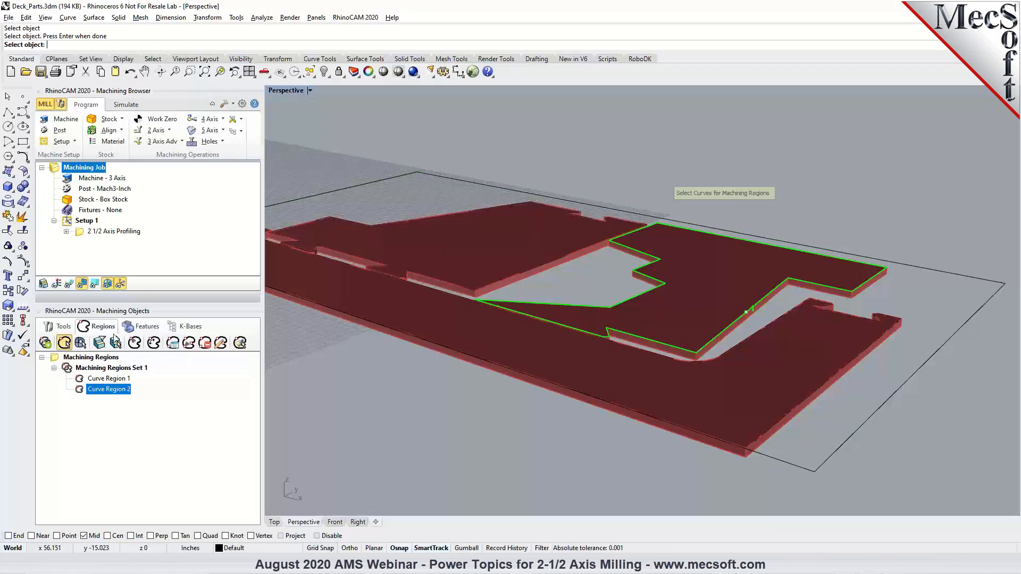
left_click(515, 276)
left_click(550, 300)
right_click(550, 301)
left_click(509, 425)
Step: Create 4 equally spaced bridge points on Curve Region 1 in the top view
left_click(105, 368)
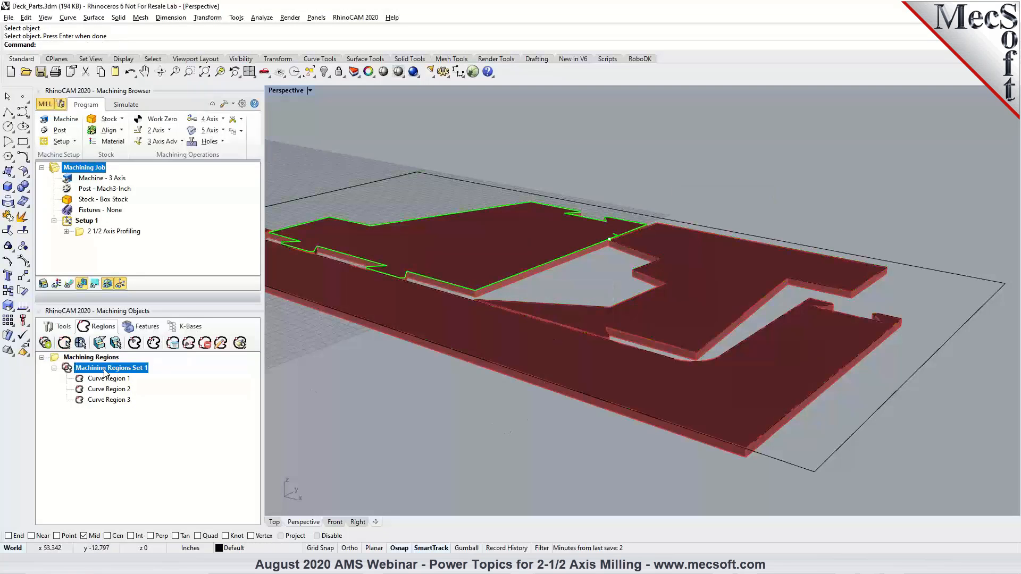
left_click(275, 522)
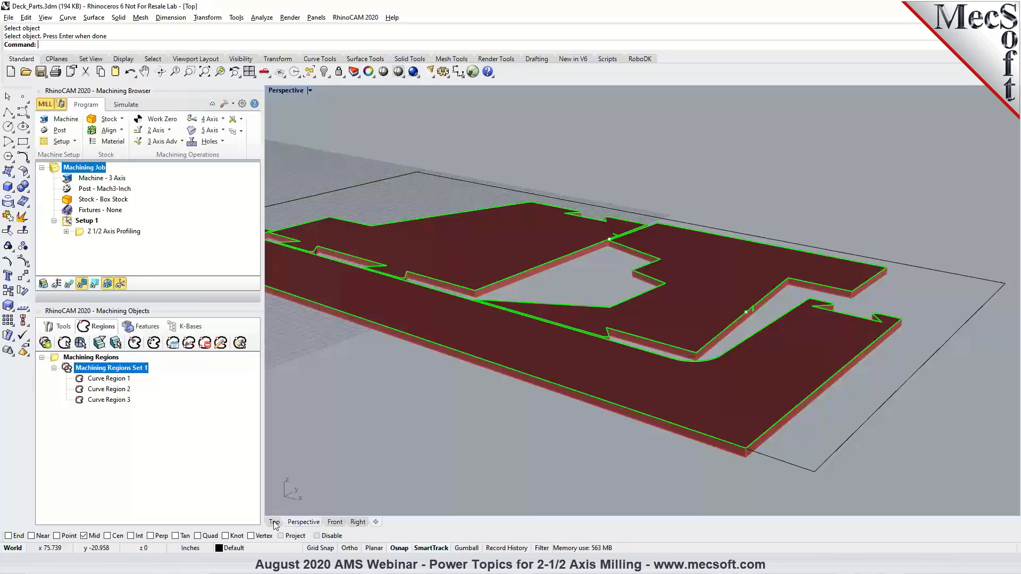
scroll(403, 308, "up", 4)
right_click_drag(403, 308, 456, 312)
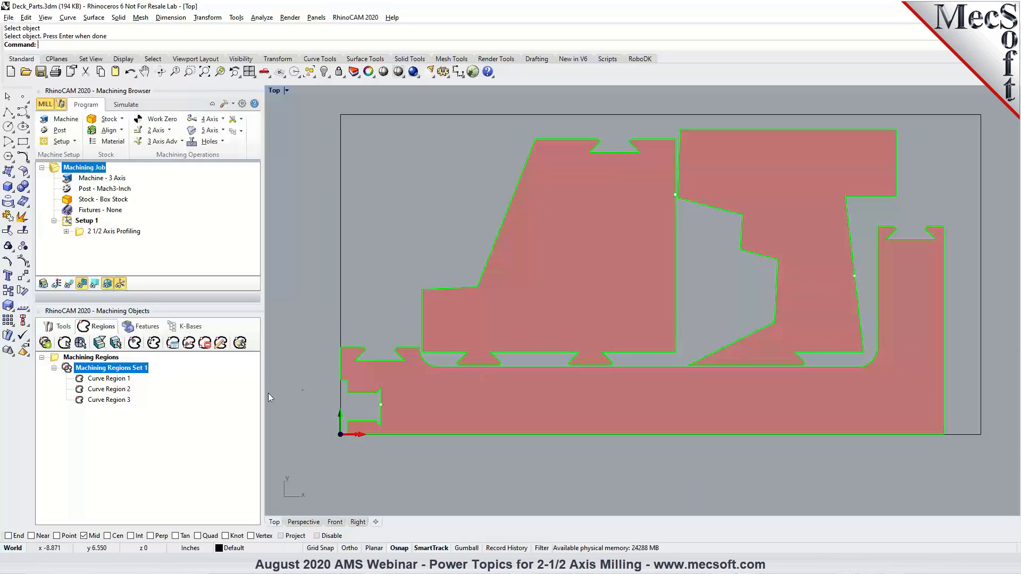
left_click(109, 378)
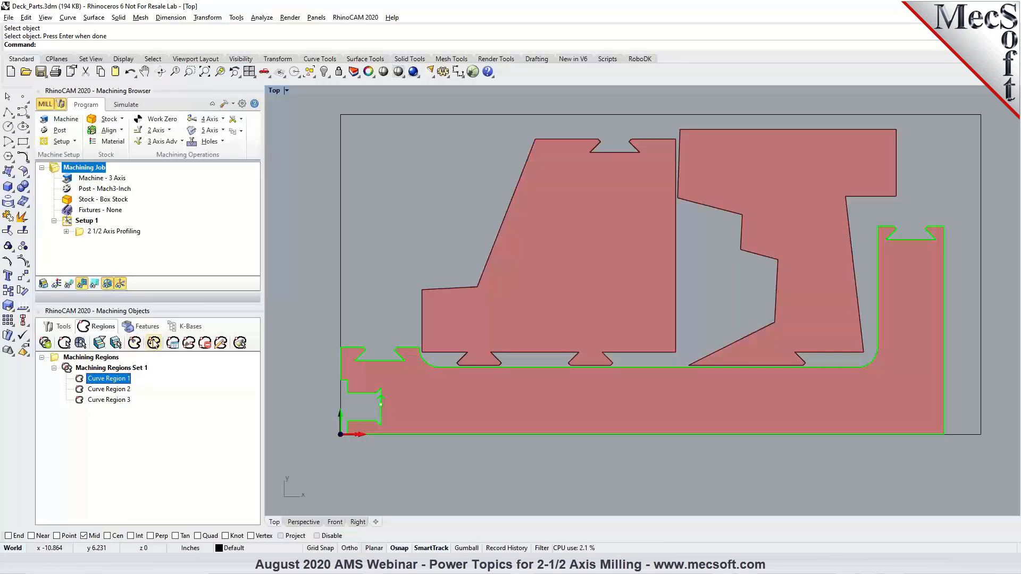
left_click(173, 344)
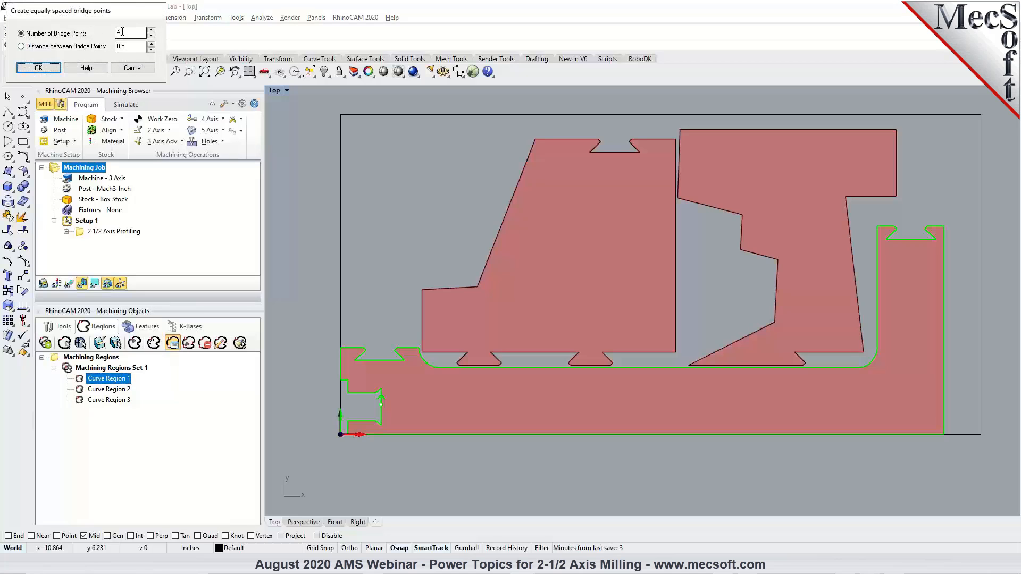
left_click(39, 68)
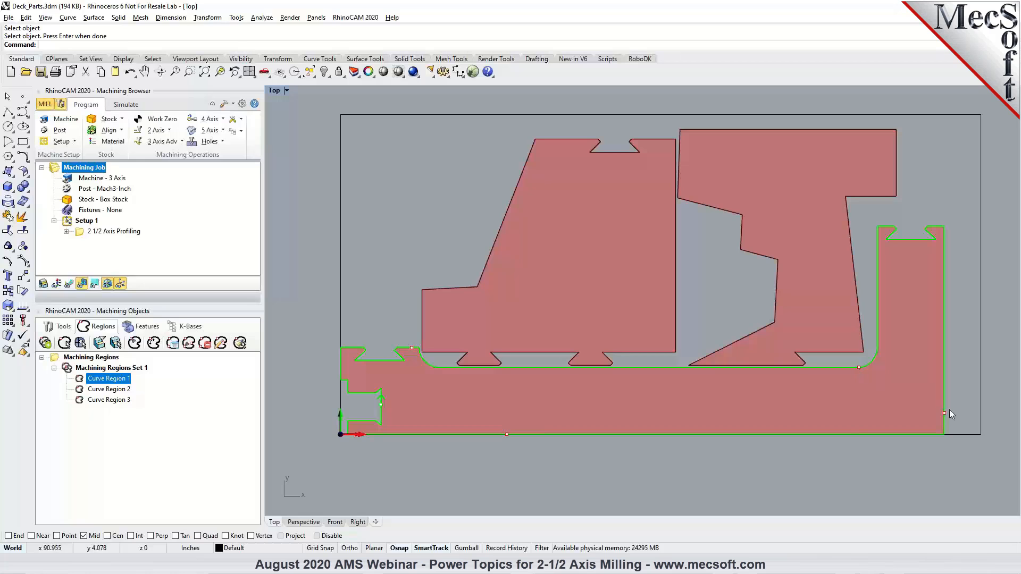
Step: Place bridge points by hand on Curve Region 2 at the midpoints of its bottom, right, top and inner notch edges
left_click(122, 393)
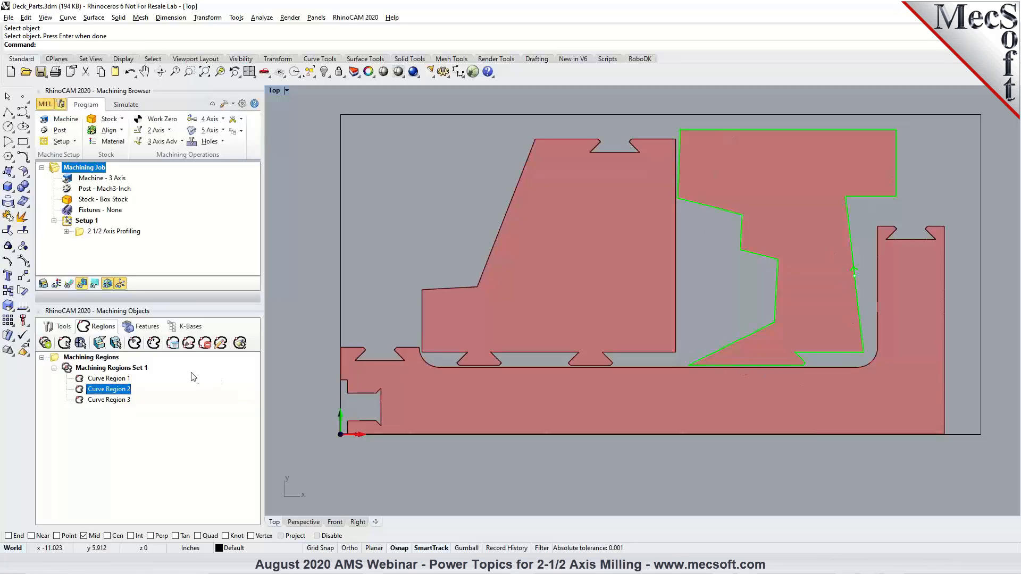
left_click(188, 343)
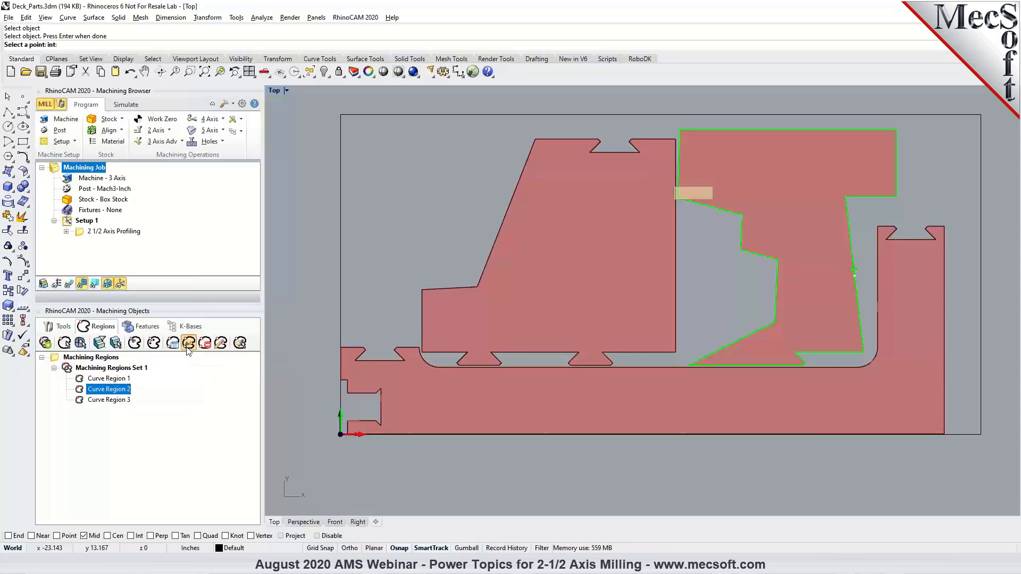
scroll(744, 365, "up", 3)
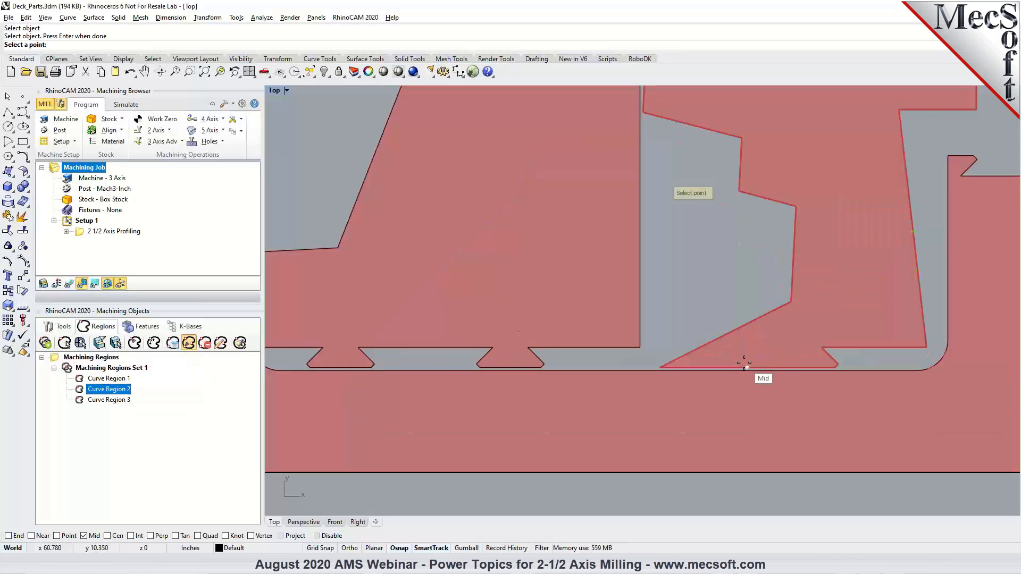
left_click(745, 367)
scroll(739, 368, "down", 4)
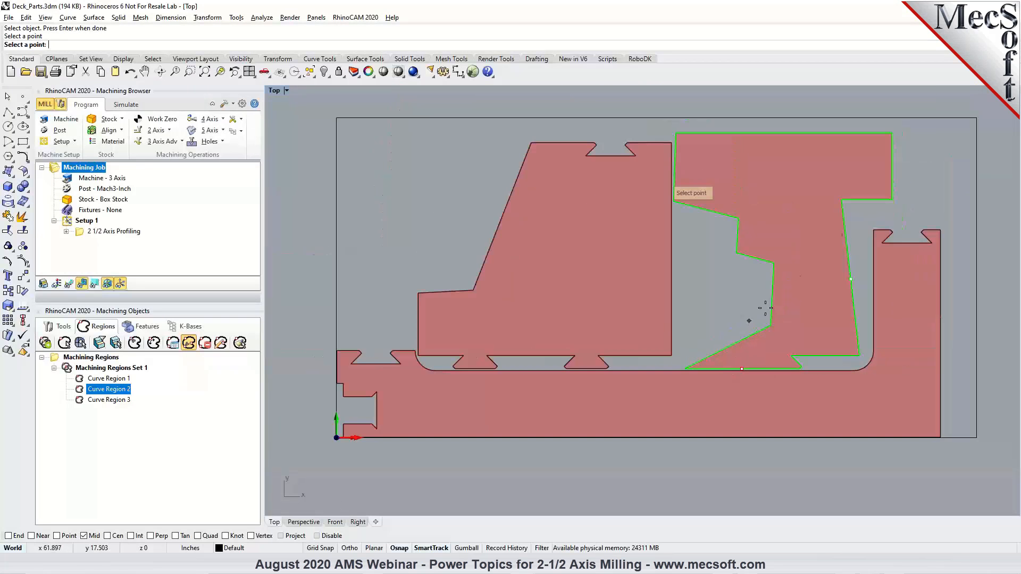
left_click(892, 164)
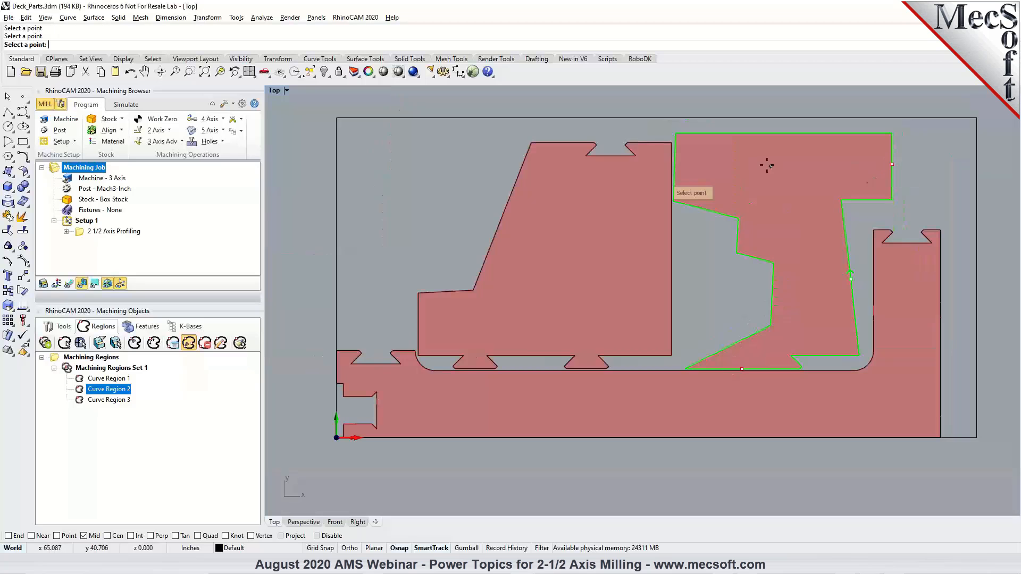
left_click(782, 133)
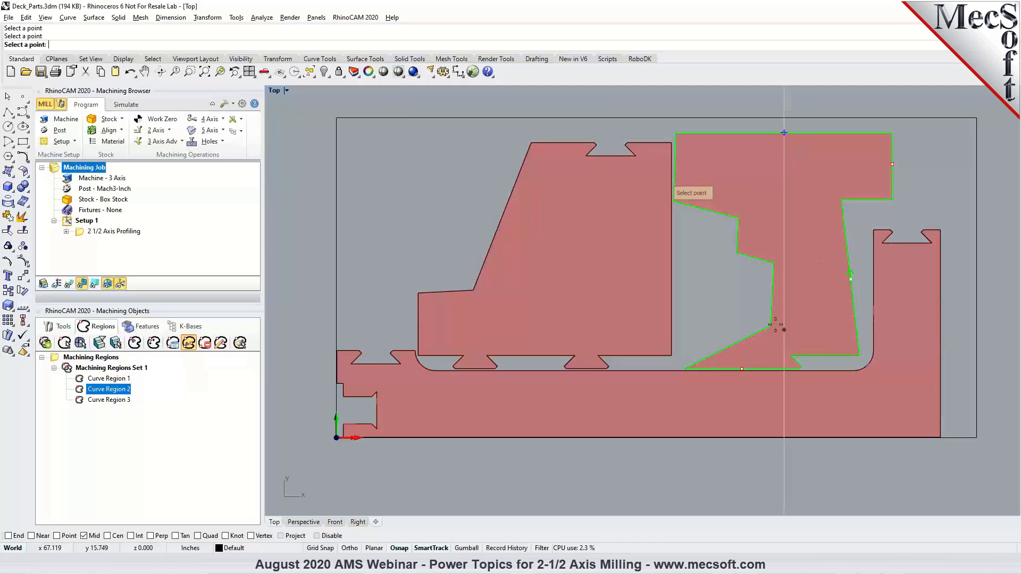
left_click(772, 296)
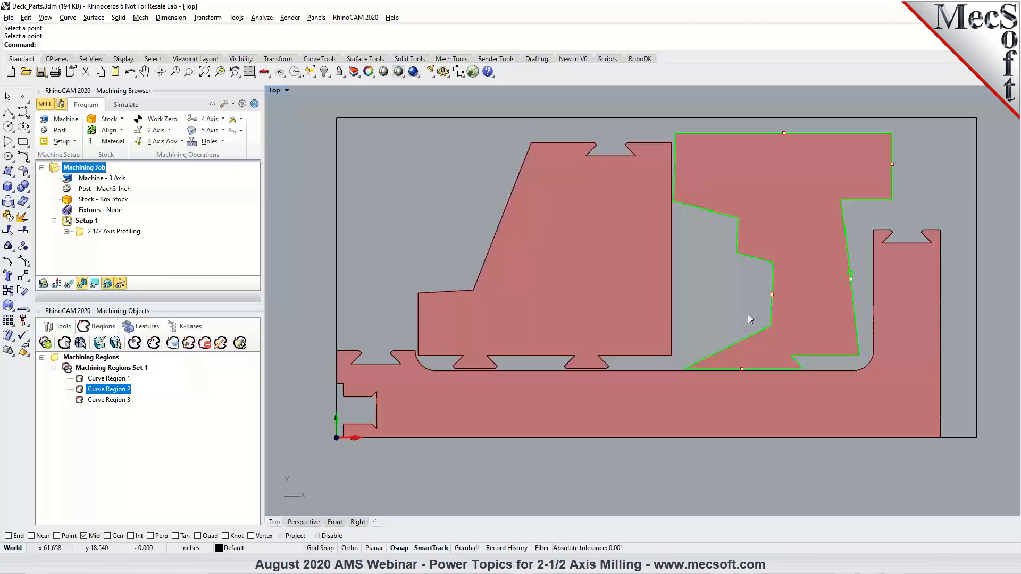
Step: Place bridge points by hand on Curve Region 3 at both bottom tabs, the upper part of its right edge and the slanted edge
left_click(119, 402)
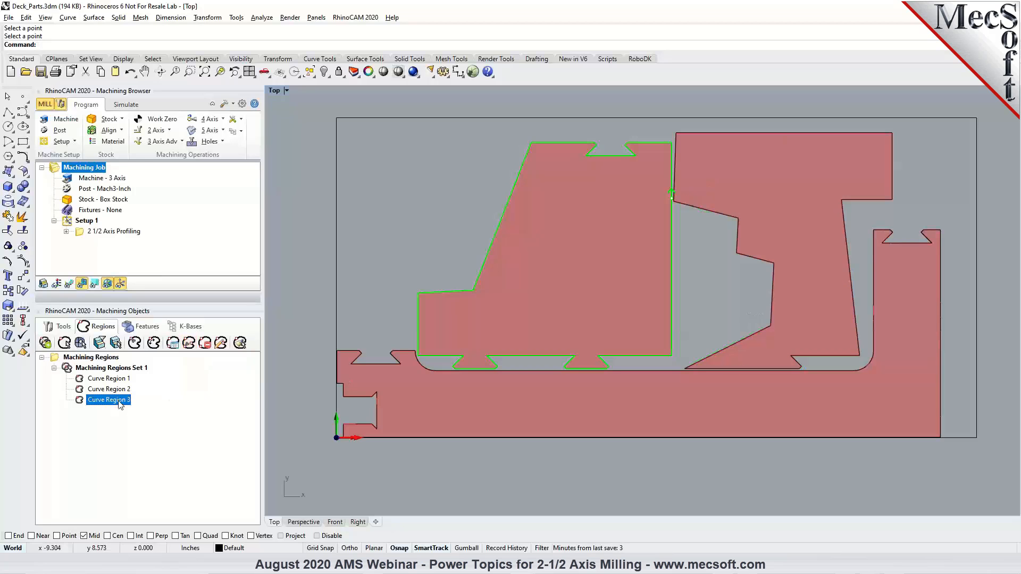
left_click(188, 344)
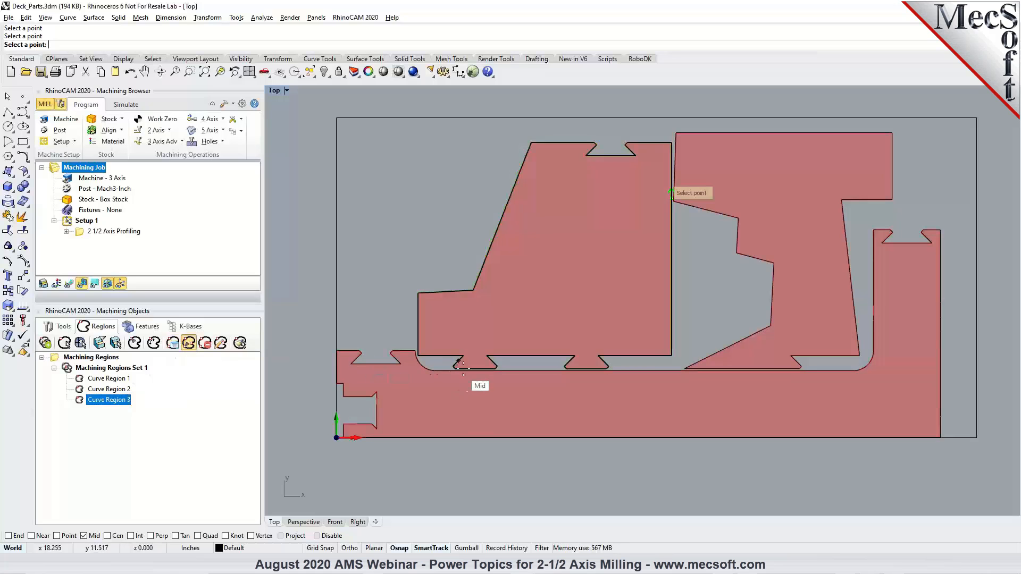
left_click(473, 368)
left_click(586, 368)
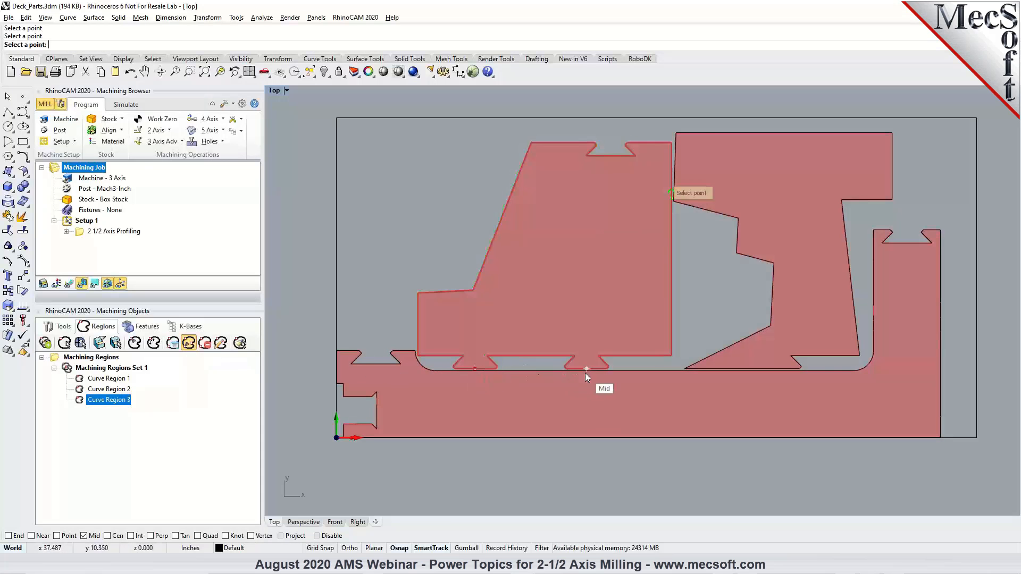
left_click(671, 170)
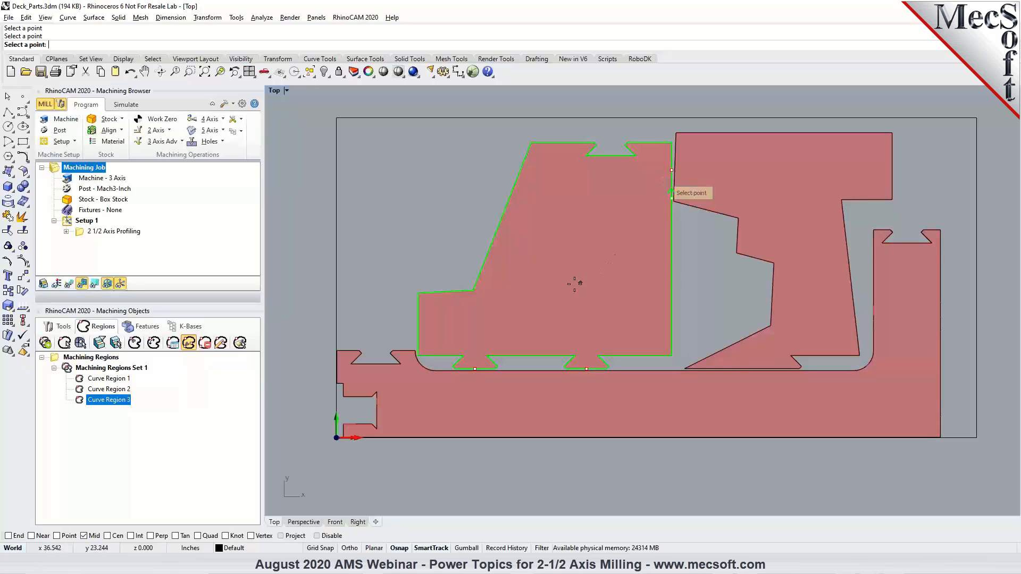
left_click(503, 214)
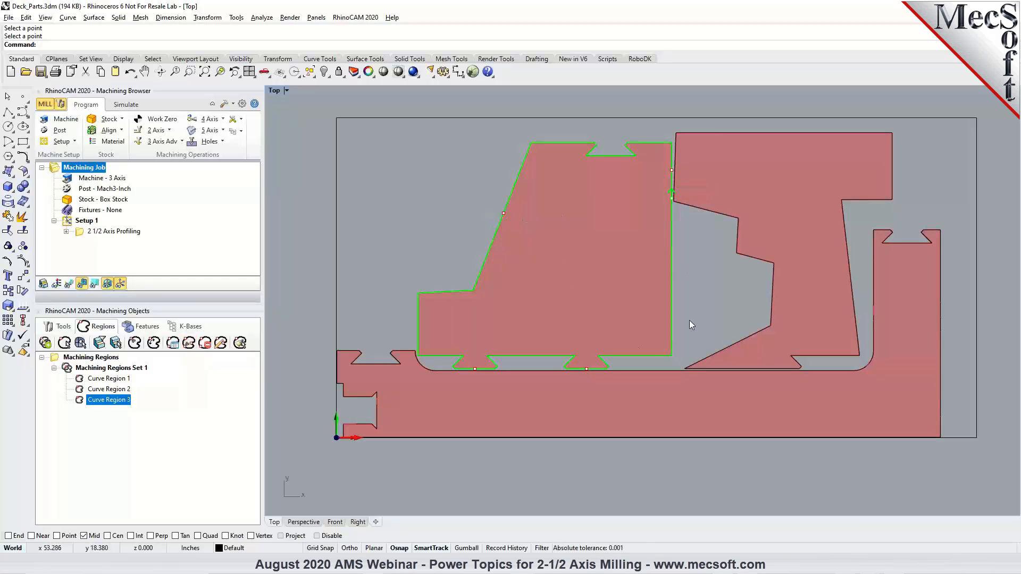
Step: Move Curve Region 1's bridge point near the rounded inner corner along the long inner edge to beneath the neighbouring part's base
left_click(108, 379)
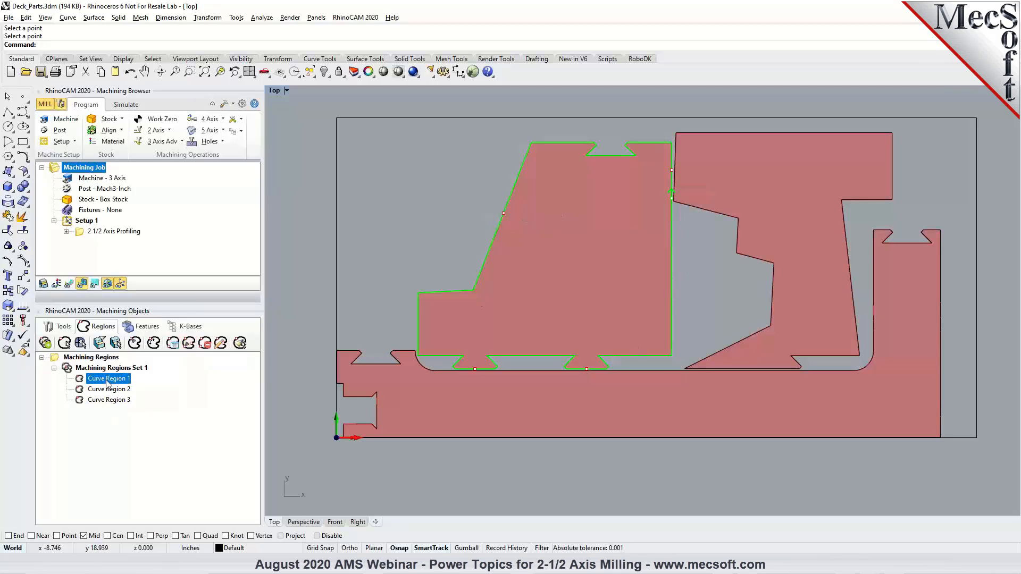
left_click(503, 437)
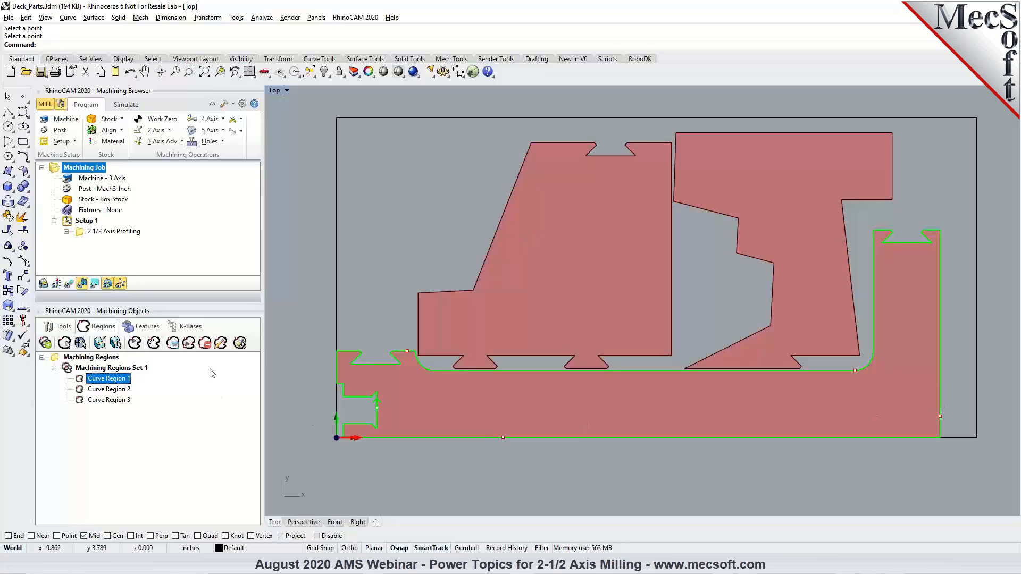
left_click(221, 343)
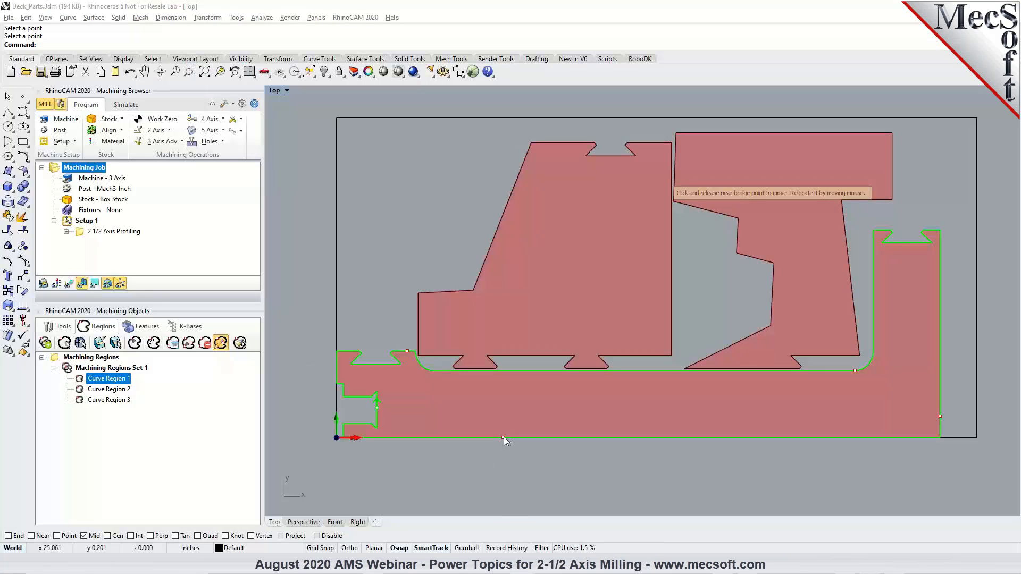
left_click(854, 373)
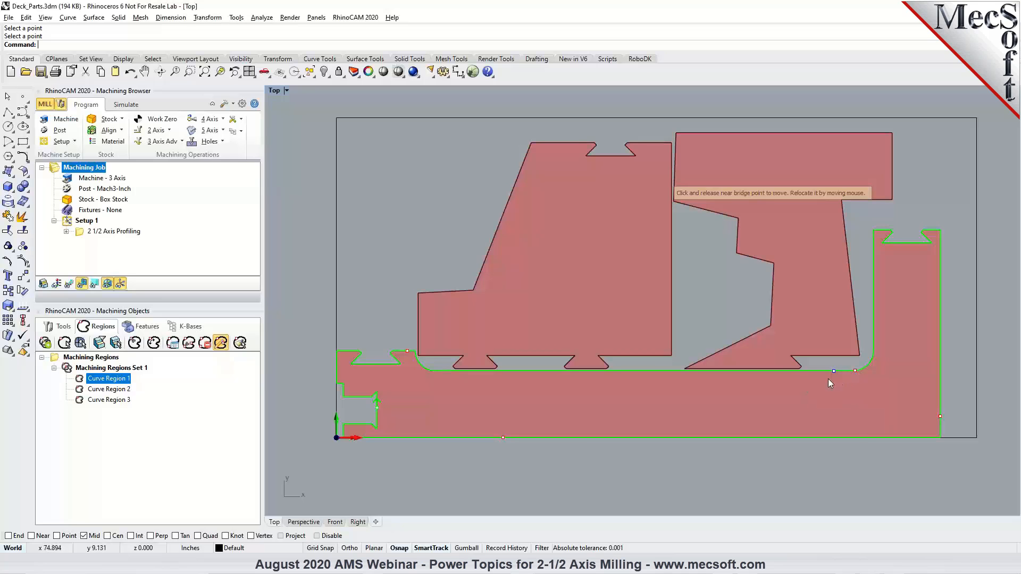
left_click(745, 375)
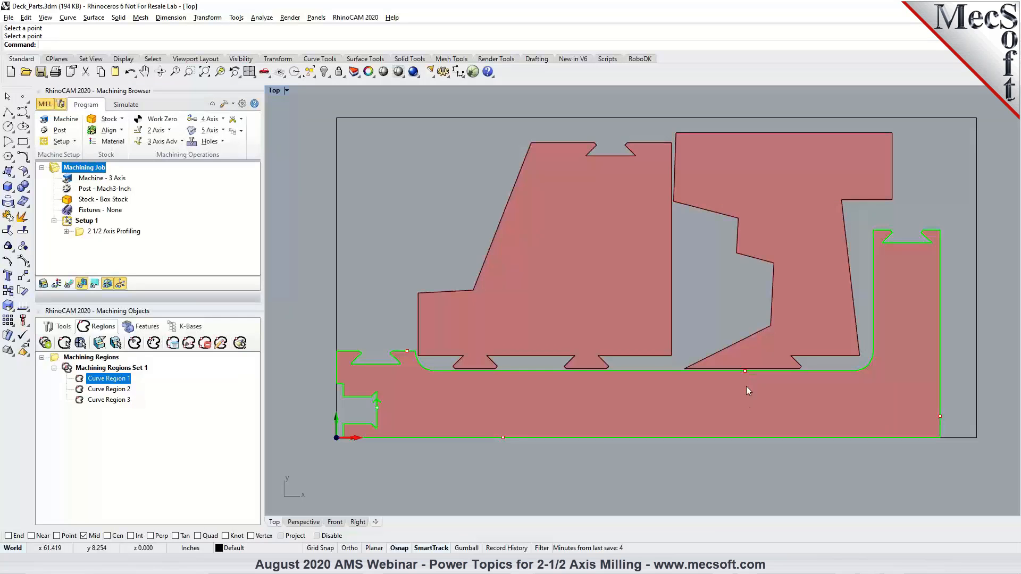
Step: Relocate Curve Region 1's upper-left and bottom bridge points to the inner edge beneath the two tabs, and shift its right-edge point upward
left_click(221, 347)
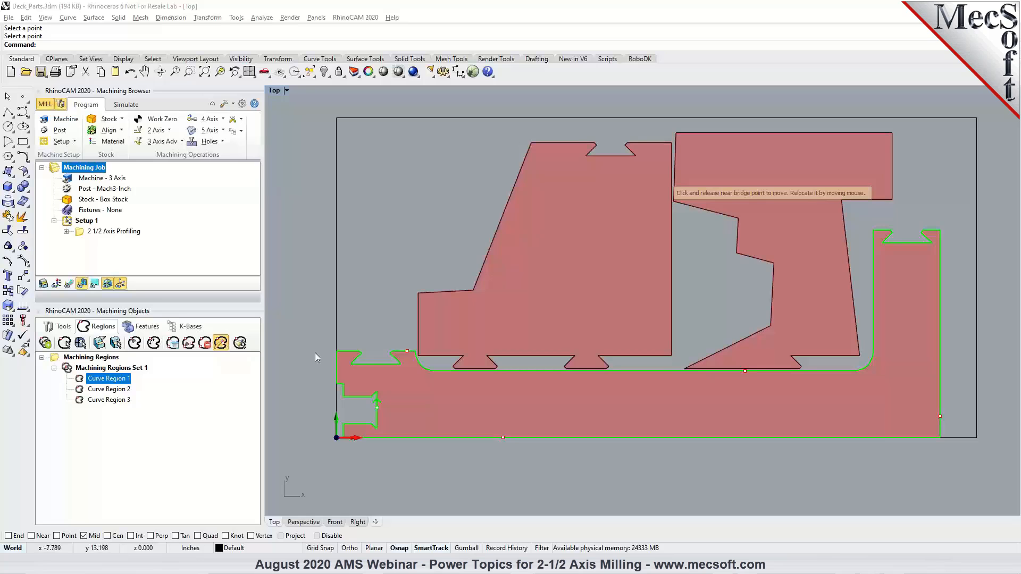
left_click(474, 378)
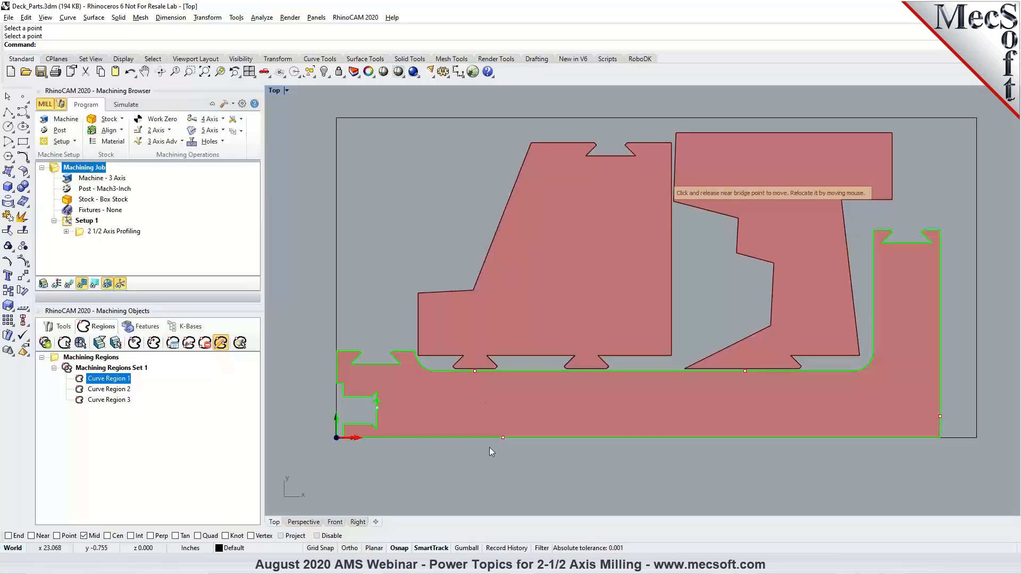
left_click(503, 439)
left_click(939, 349)
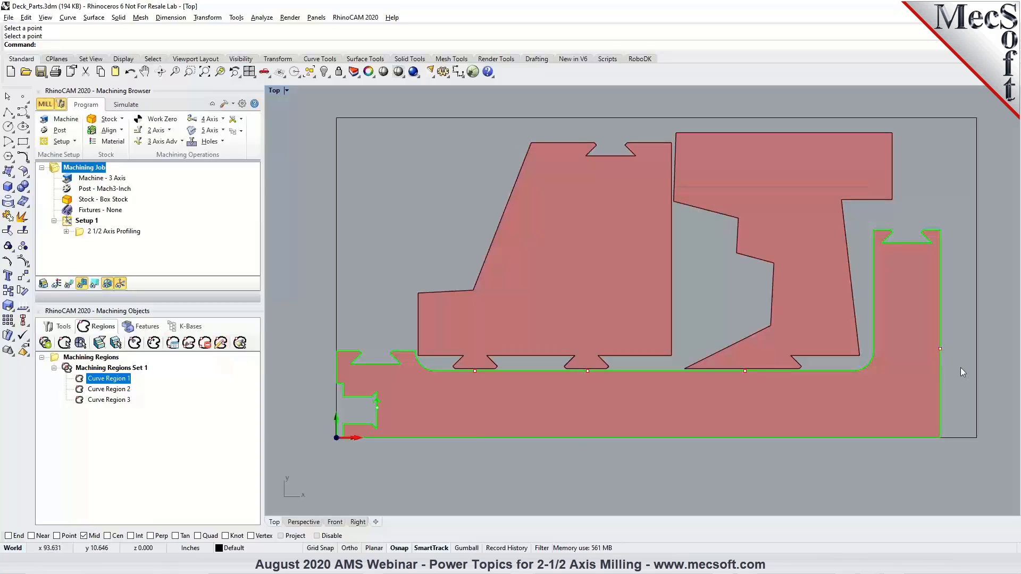
Step: Replace the 2 1/2 Axis Profiling part regions with the predefined Machining Regions Set 1 and generate the toolpath
scroll(956, 371, "down", 4)
scroll(978, 359, "up", 4)
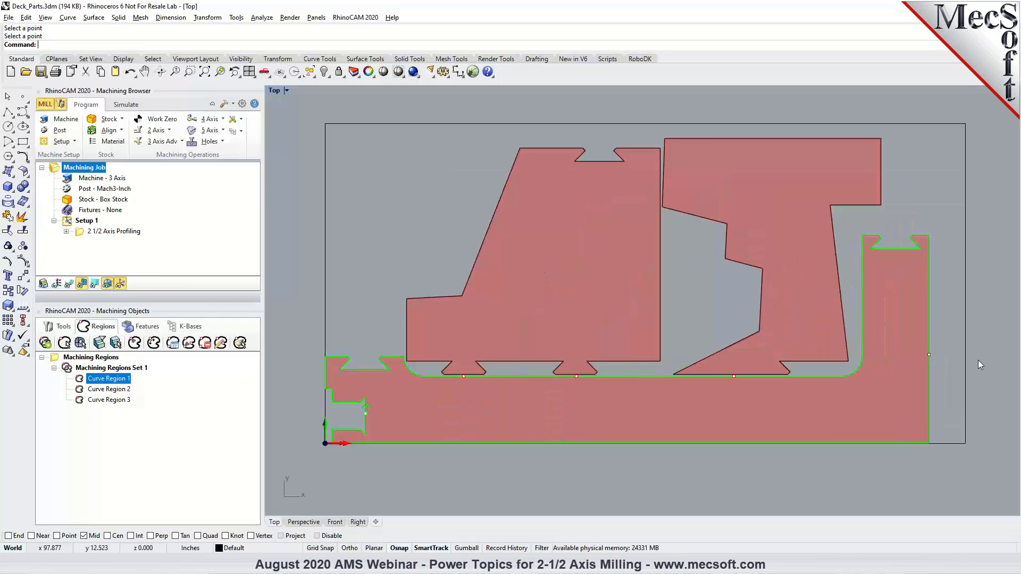
left_click(303, 521)
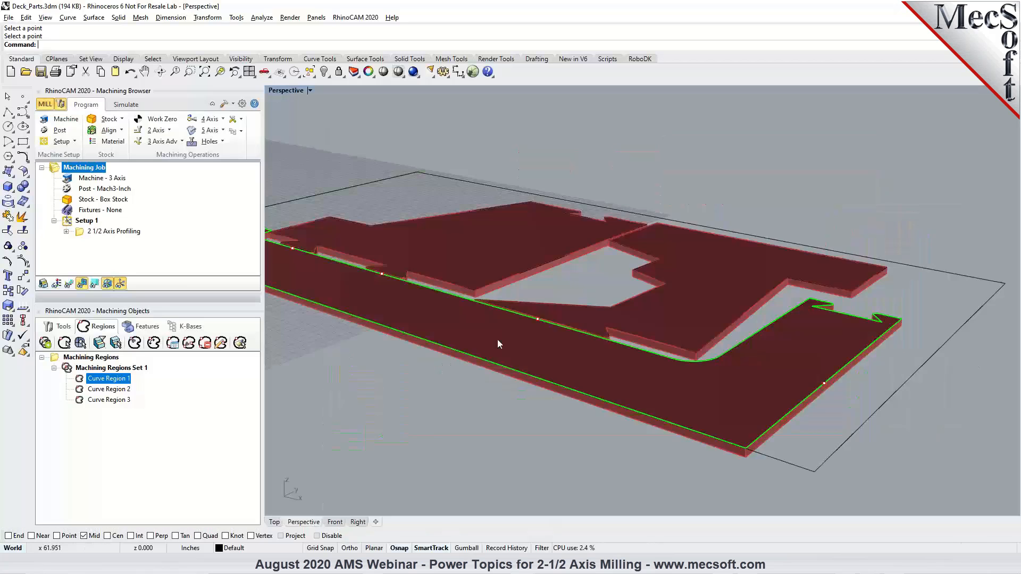
scroll(752, 357, "down", 3)
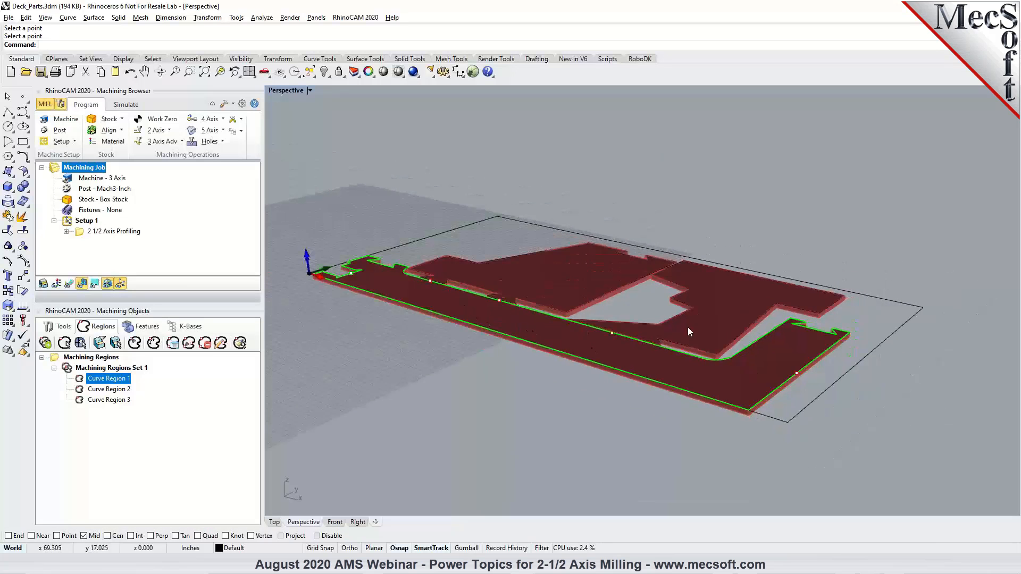
double_click(81, 234)
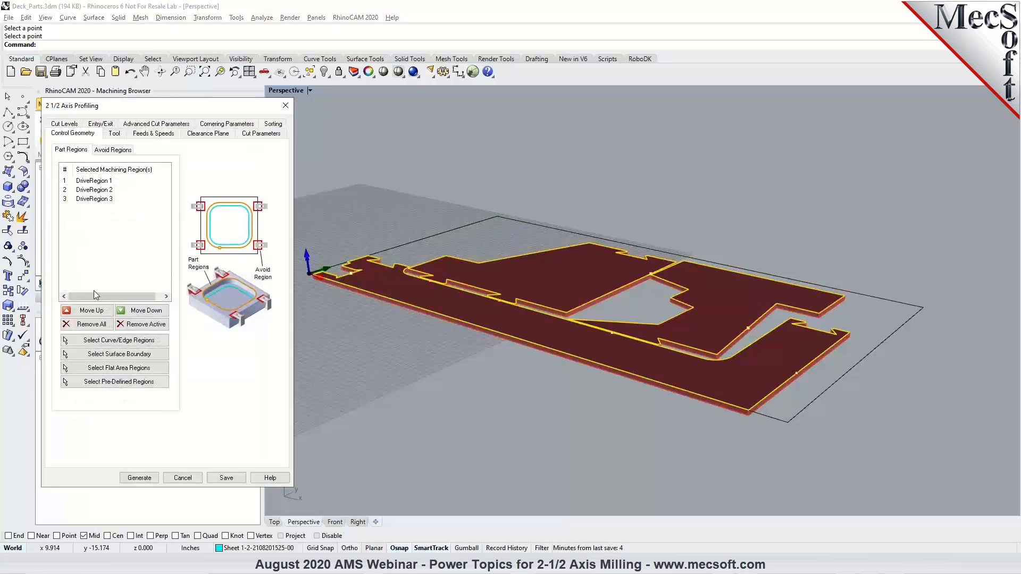
left_click(103, 325)
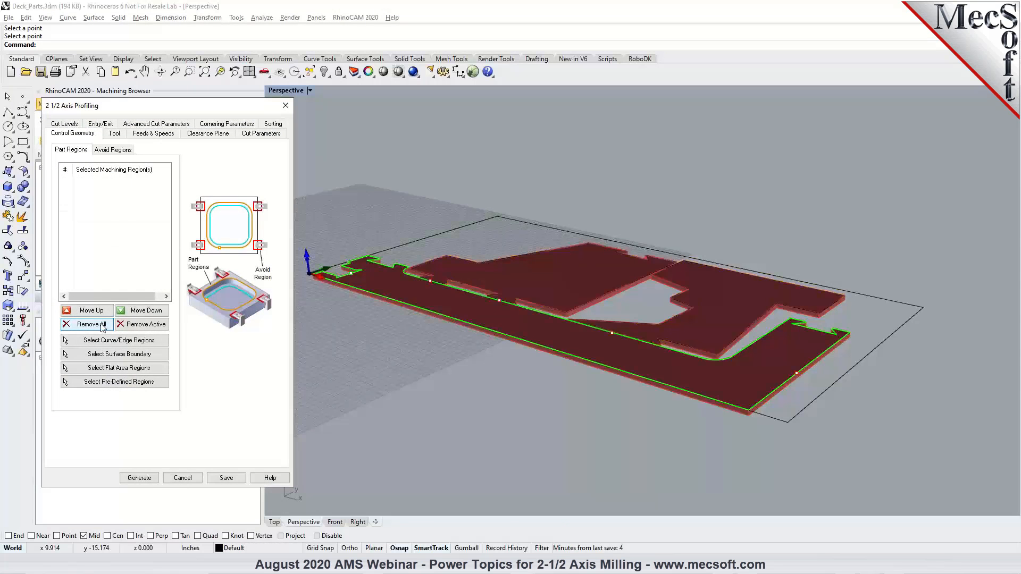
left_click(103, 382)
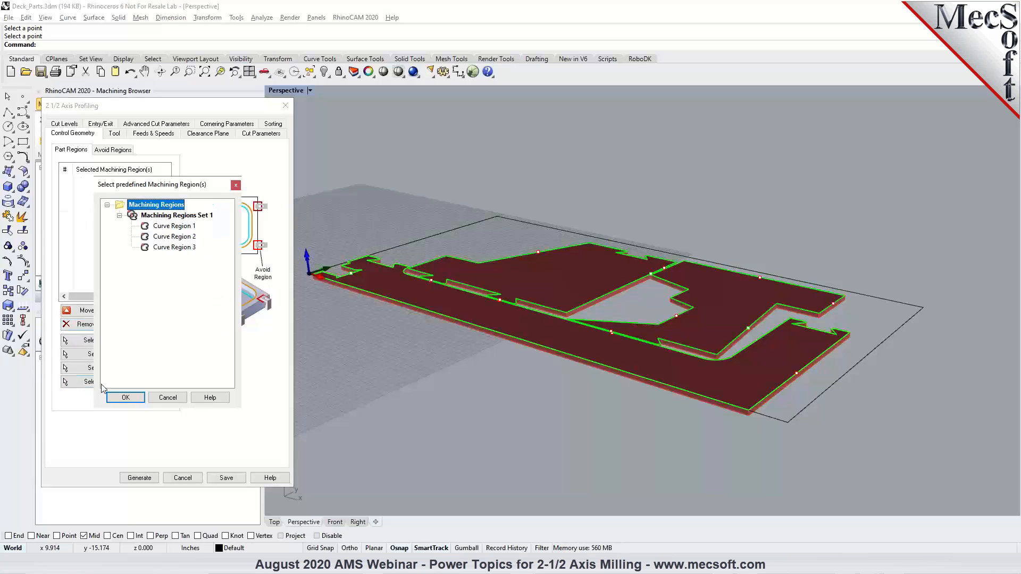
left_click(148, 217)
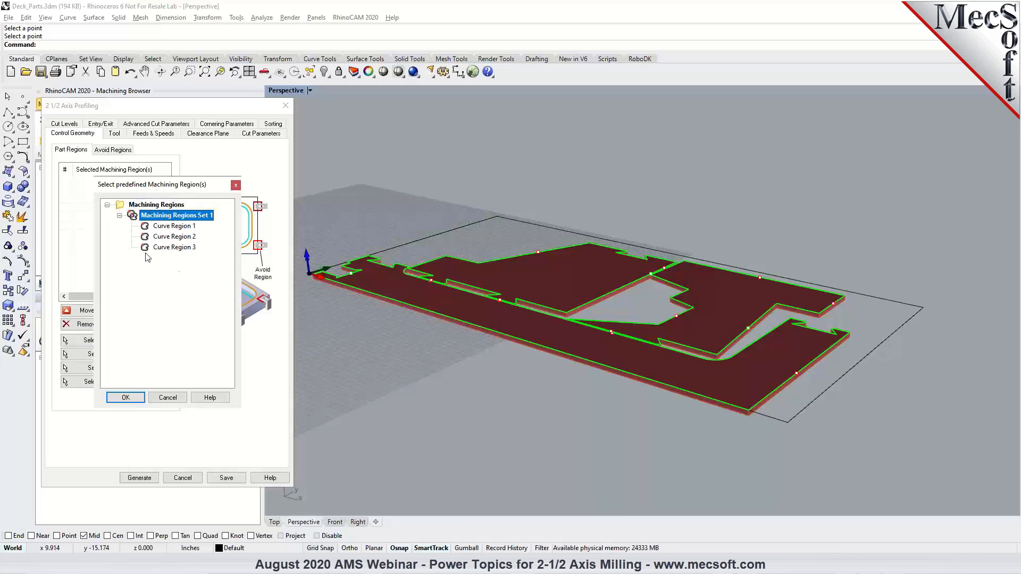
left_click(128, 397)
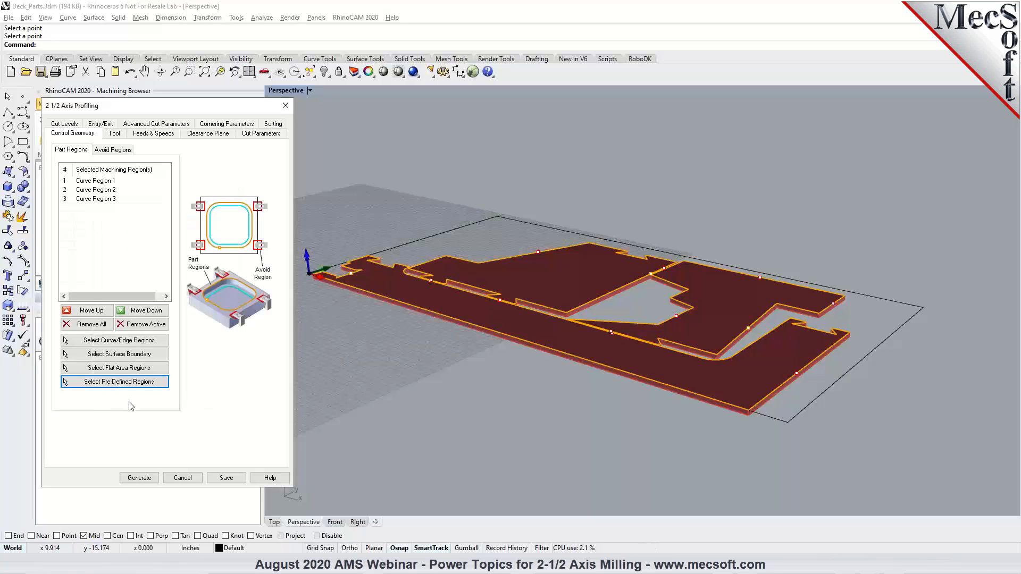
left_click(139, 477)
Step: Display the profiling toolpath and examine its bridges and start points around the deck parts
scroll(472, 308, "up", 4)
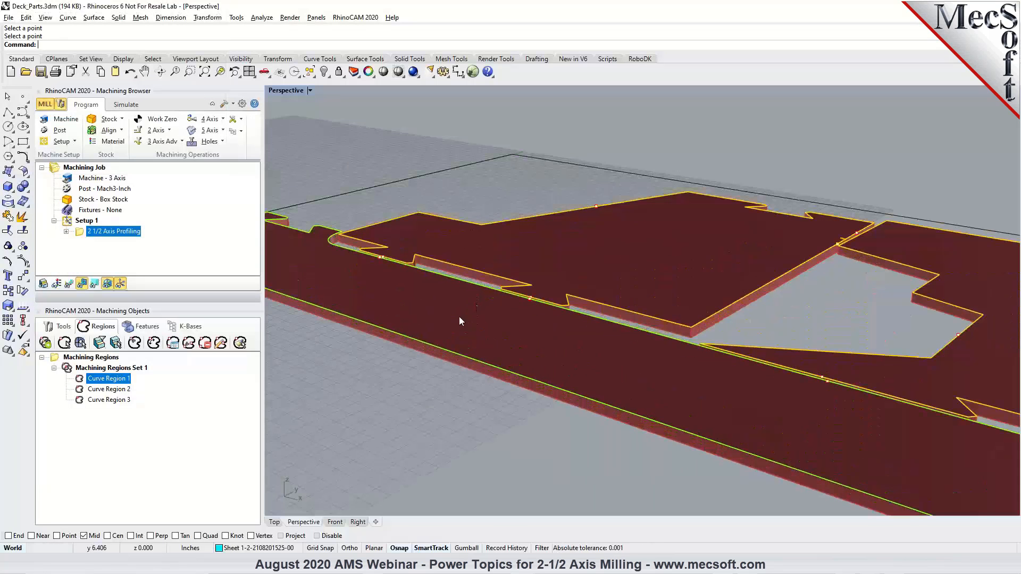
left_click(72, 286)
right_click_drag(621, 301, 549, 319)
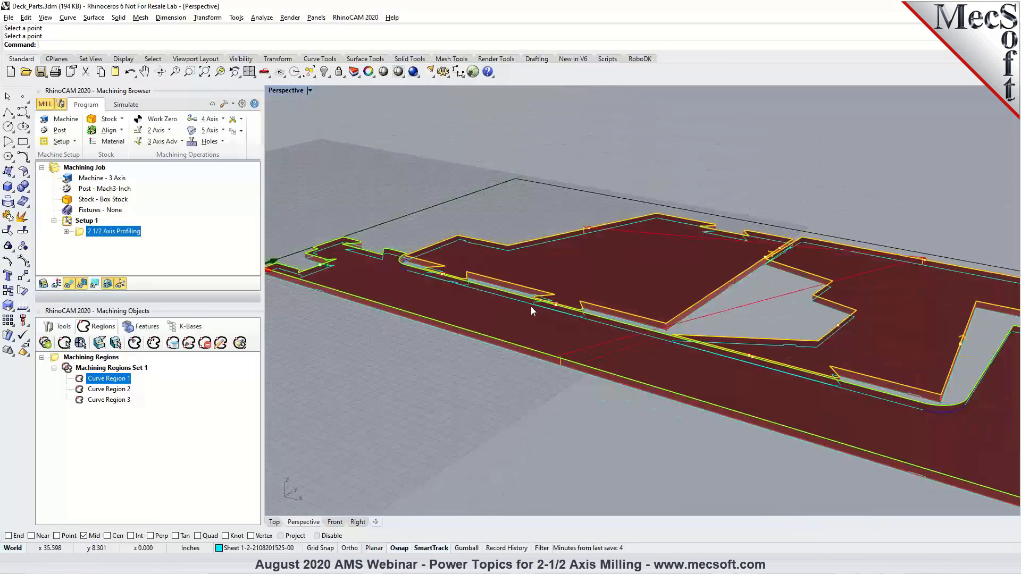
right_click_drag(463, 283, 607, 294)
scroll(456, 441, "up", 7)
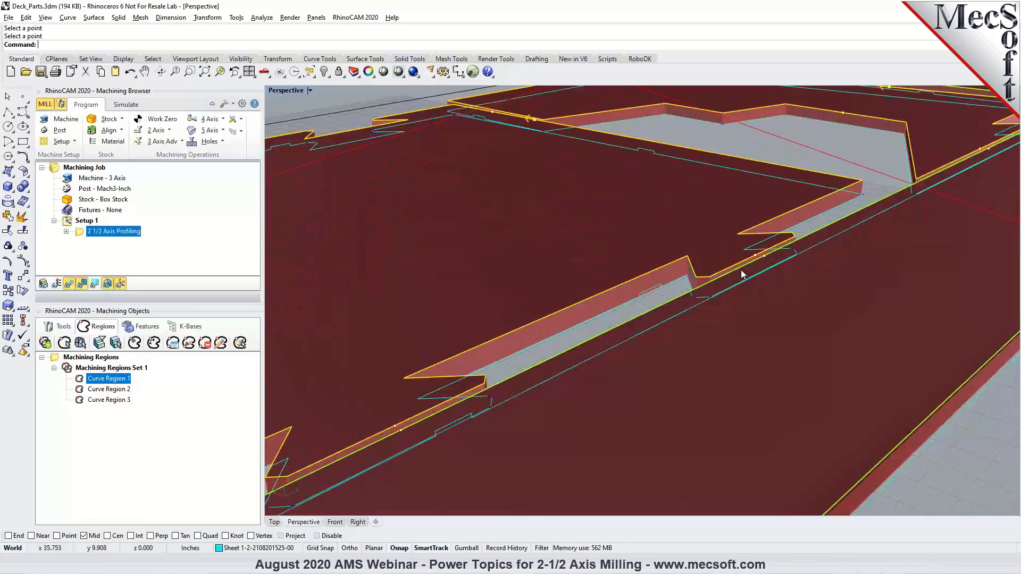
scroll(741, 287, "down", 5)
right_click_drag(739, 290, 577, 294)
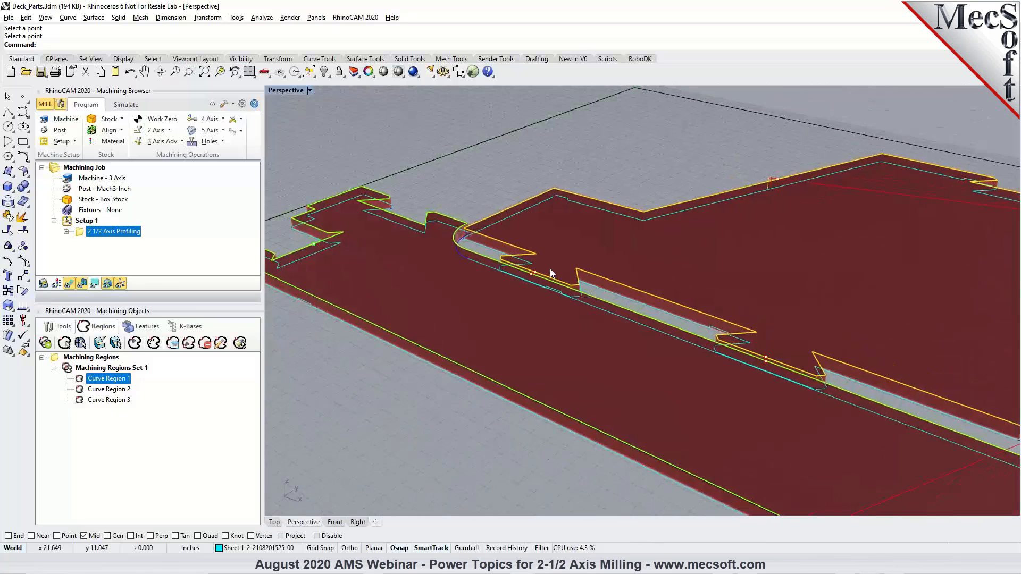
scroll(550, 271, "down", 8)
scroll(910, 365, "up", 5)
scroll(897, 362, "down", 3)
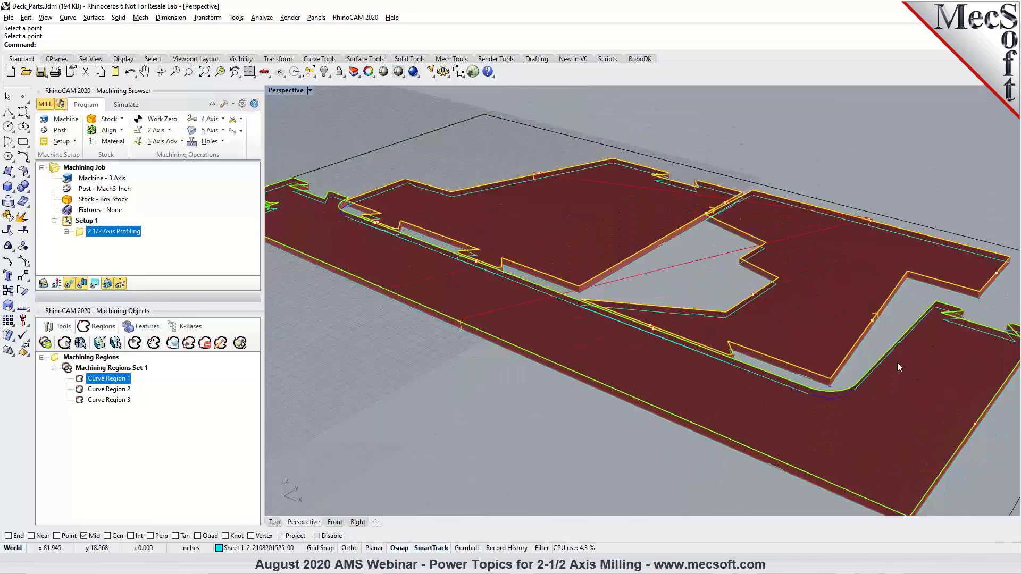
Step: Turn off the mid-point of longest side as cut start point for closed curves and regenerate the profiling toolpath
double_click(81, 234)
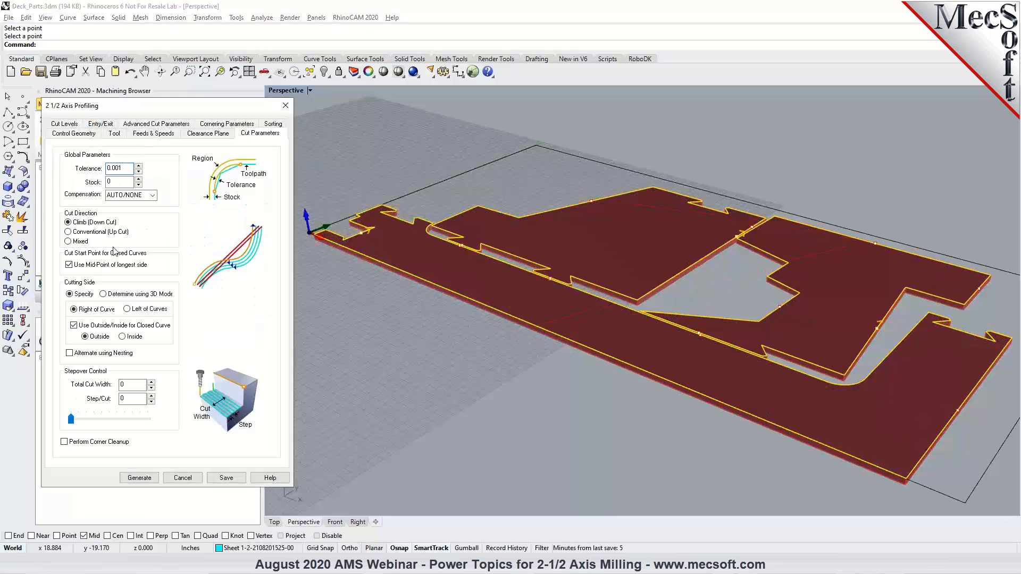
left_click(85, 264)
left_click(130, 472)
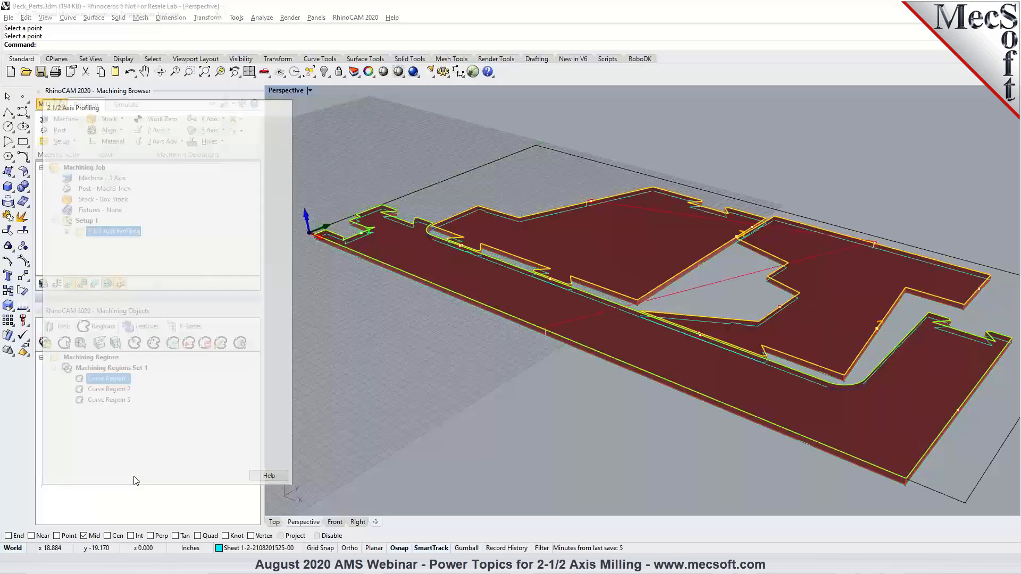
mouse_move(703, 384)
right_mouse_down()
mouse_move(695, 423)
mouse_move(608, 389)
mouse_move(667, 393)
right_mouse_up()
Step: Simulate the profiling operation on the stock, hide the toolpath to inspect the cut parts, and return to programming
left_click(126, 105)
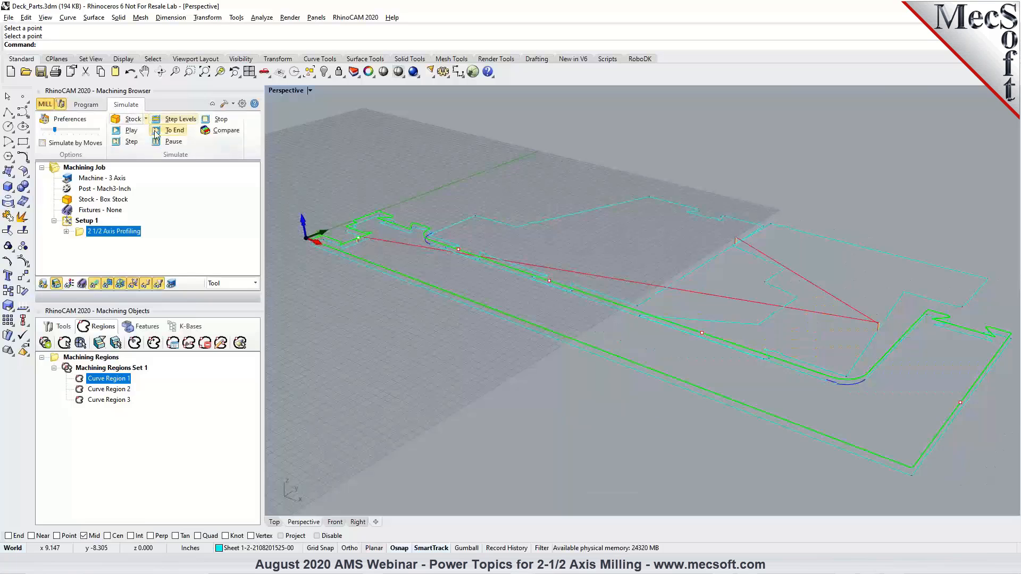
left_click(133, 119)
left_click(96, 284)
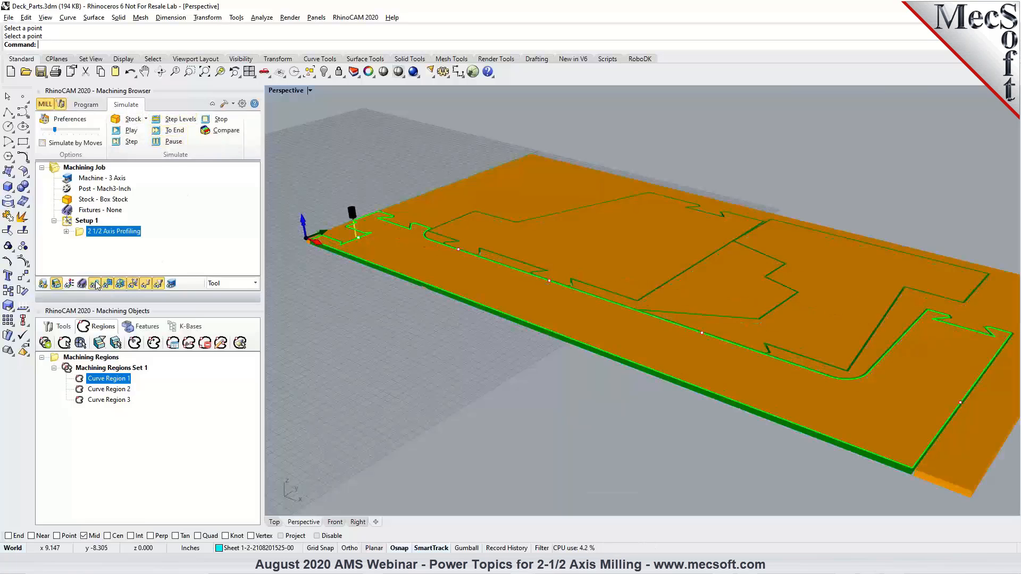
mouse_move(473, 285)
right_mouse_down()
mouse_move(445, 338)
mouse_move(425, 319)
right_mouse_up()
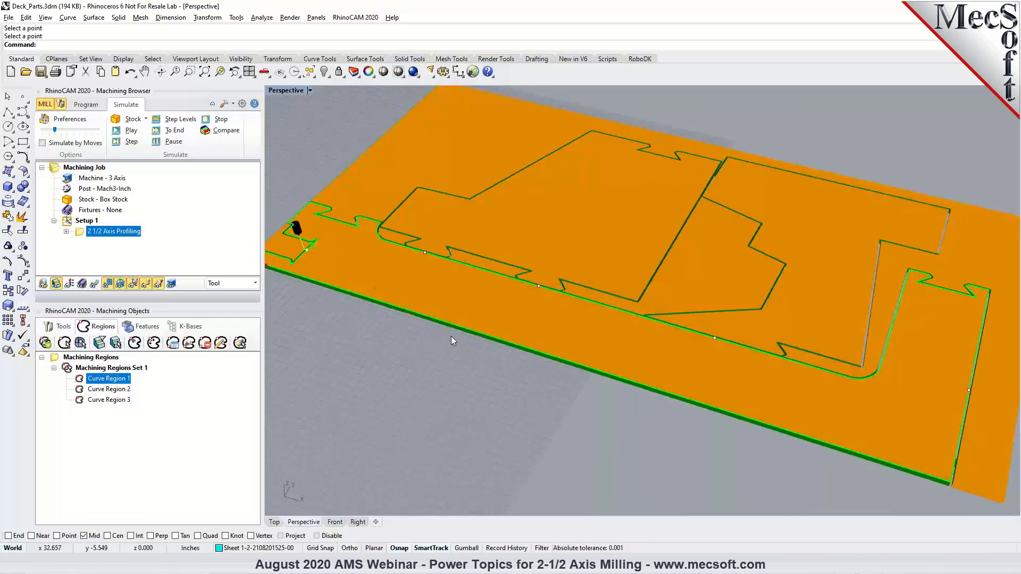
left_click(85, 105)
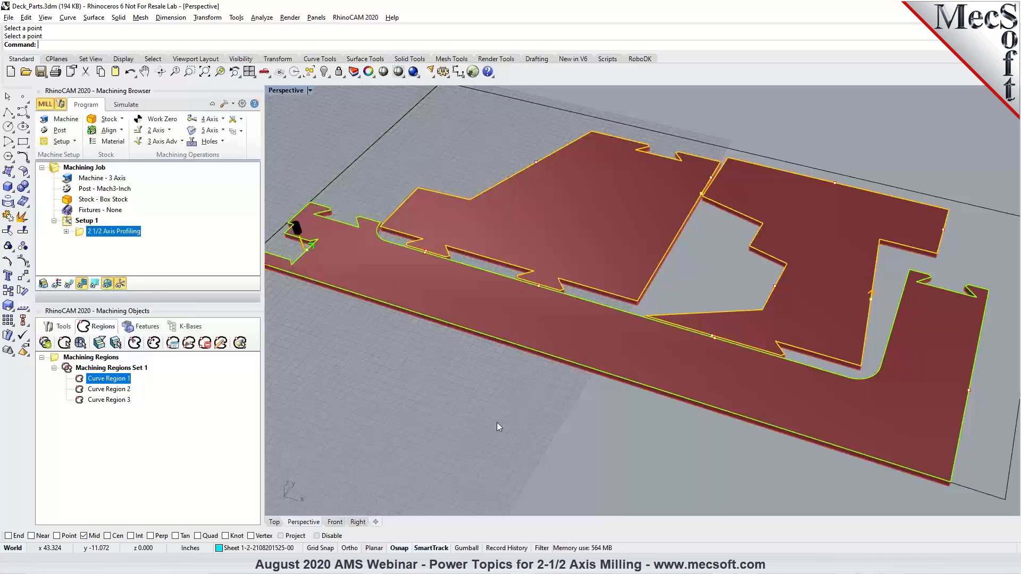
Step: Open Table.3dm from the Introduction_to_2Axis_Machining folder and examine the contoured edge around the table top
mouse_move(522, 567)
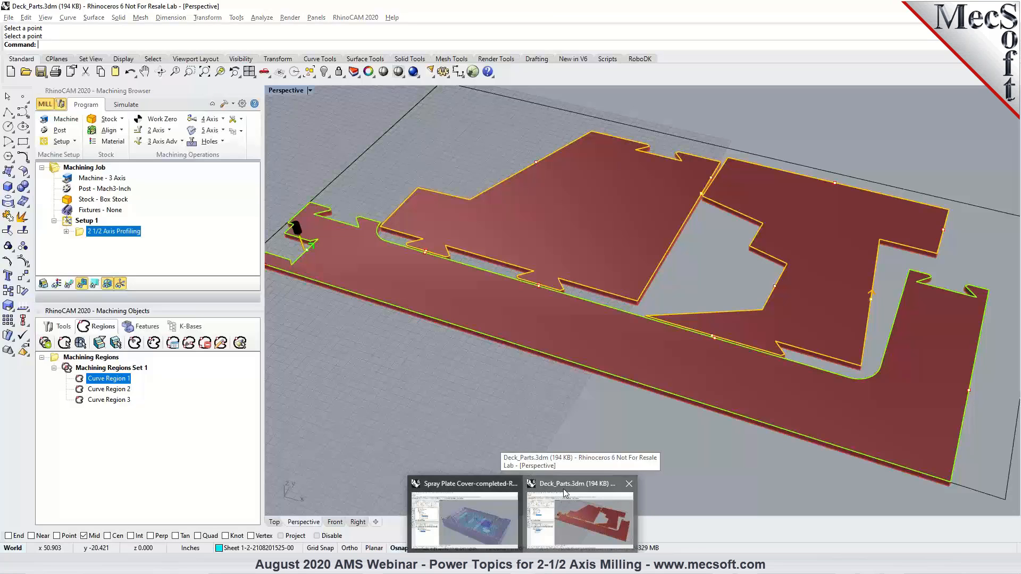
scroll(563, 484, "down", 3)
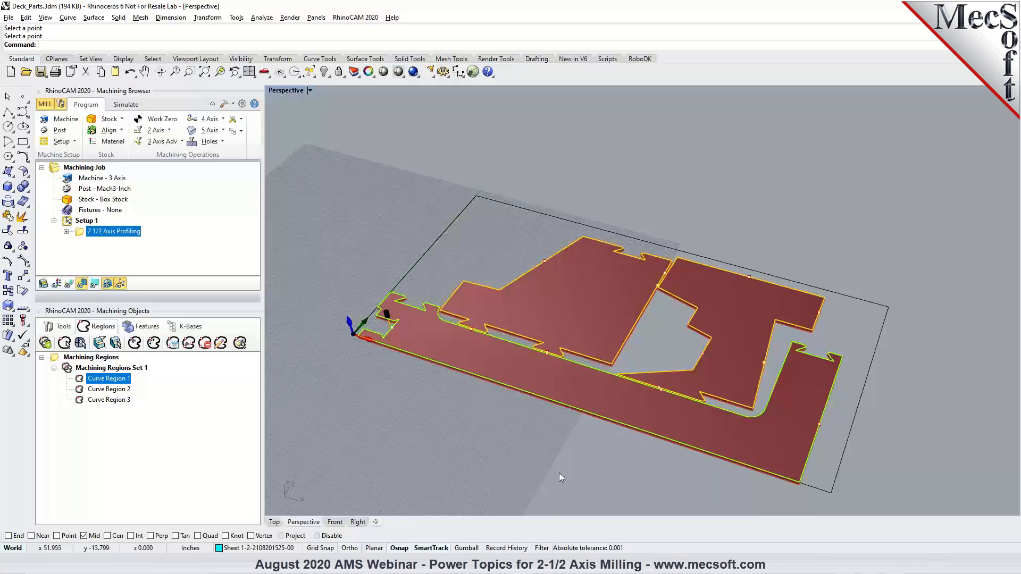
left_click(26, 72)
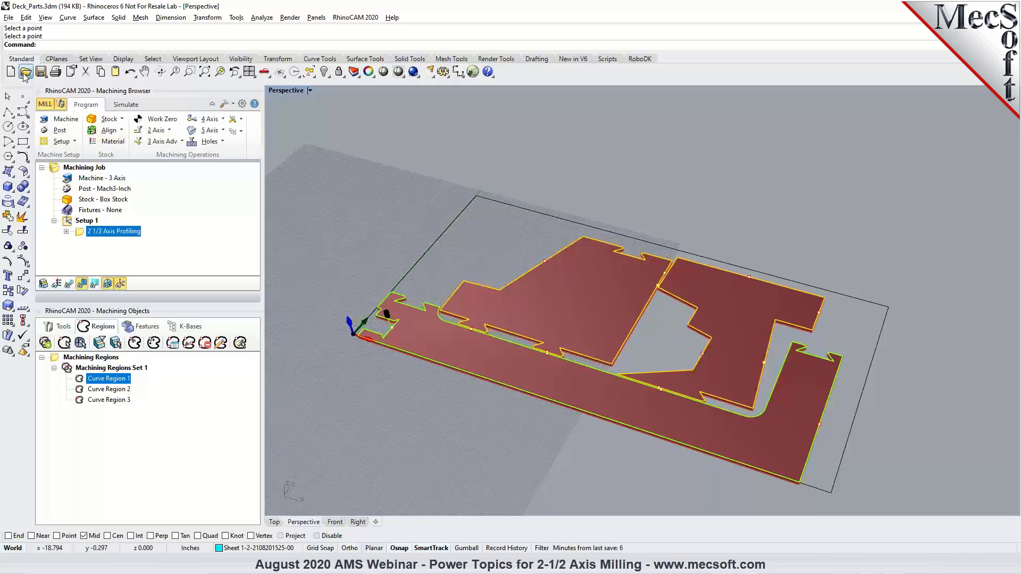
left_click(513, 322)
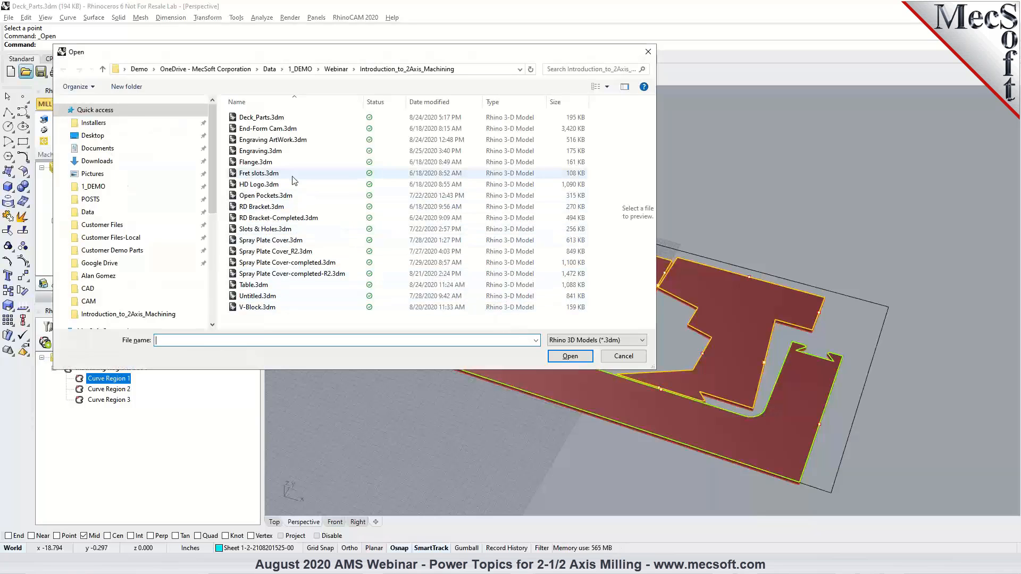
left_click(271, 286)
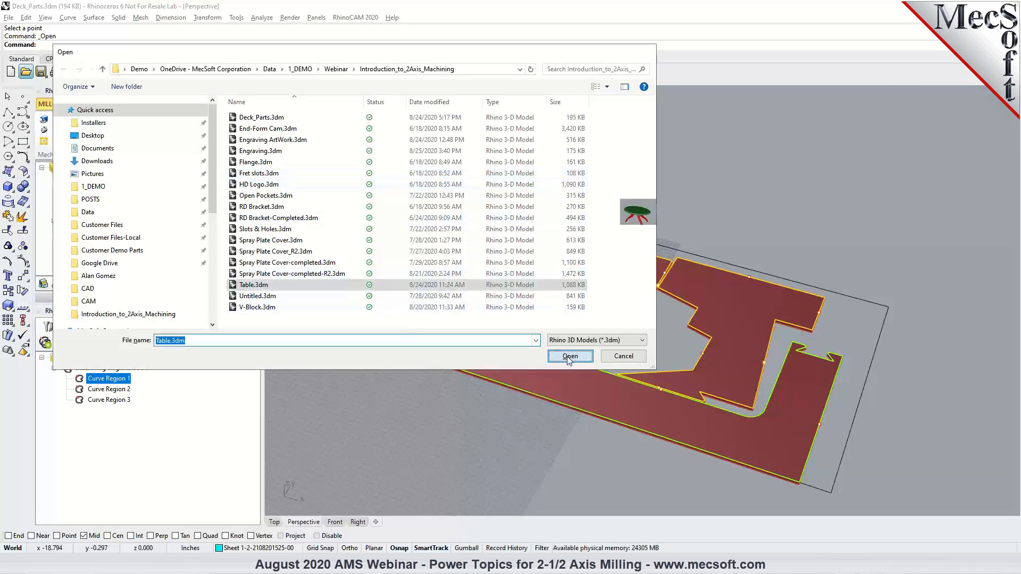
left_click(567, 355)
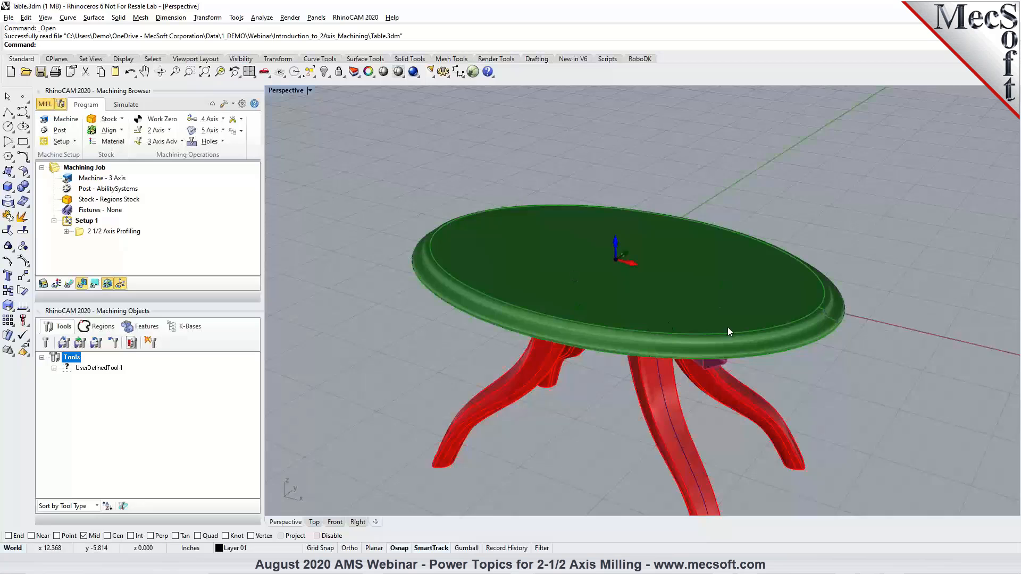
scroll(829, 311, "up", 5)
scroll(828, 311, "up", 1)
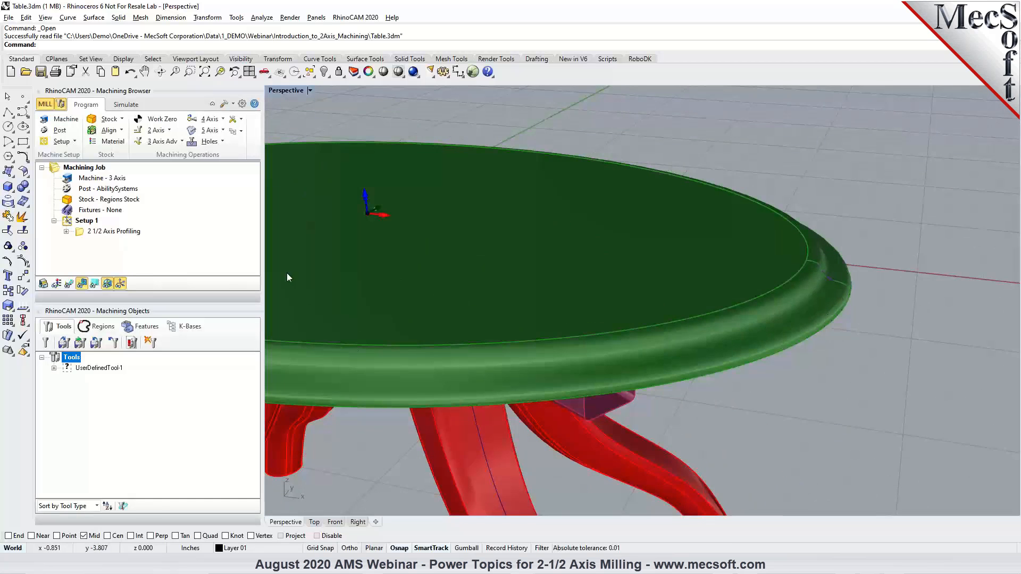
mouse_move(835, 294)
right_mouse_down()
mouse_move(841, 313)
mouse_move(852, 295)
right_mouse_up()
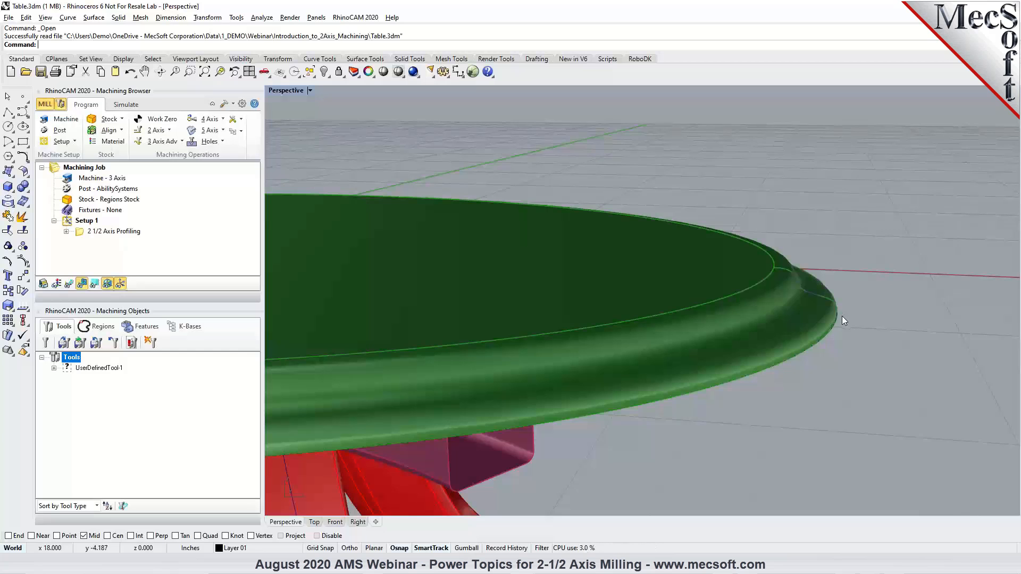
scroll(844, 318, "down", 2)
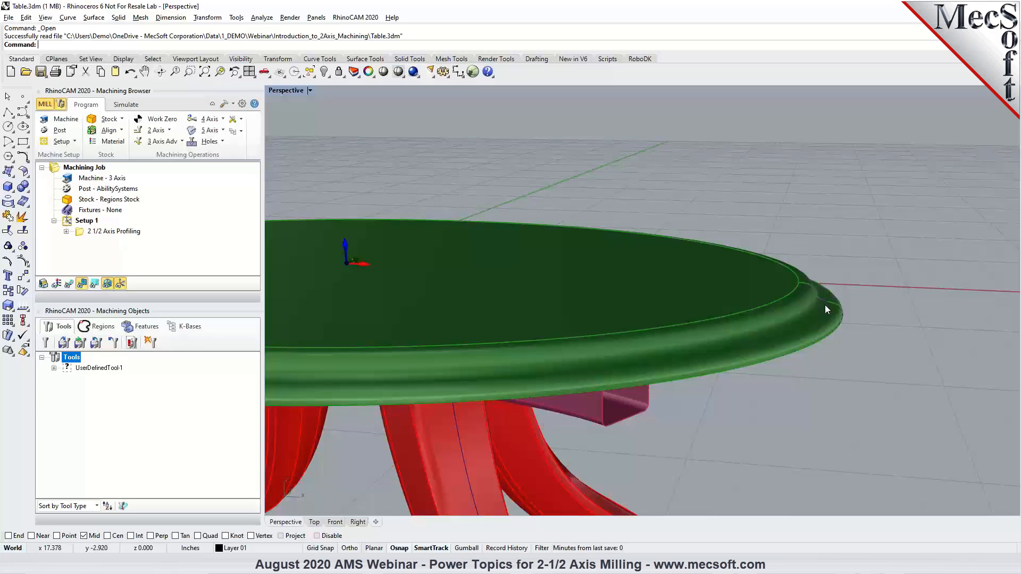
scroll(850, 298, "down", 3)
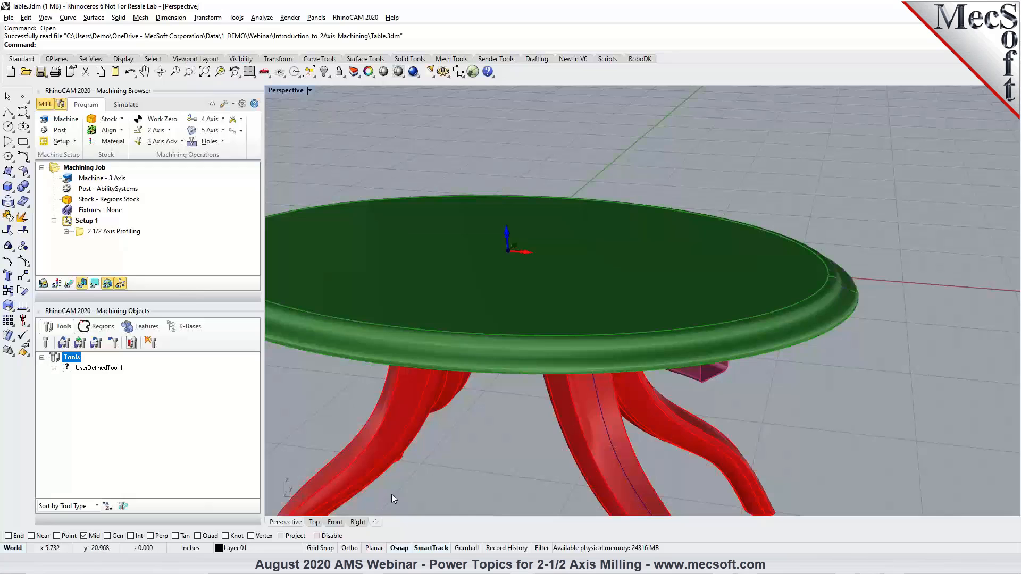
Step: In the Top view, hide the Leg layer and turn on the ToolProfile layer
left_click(314, 522)
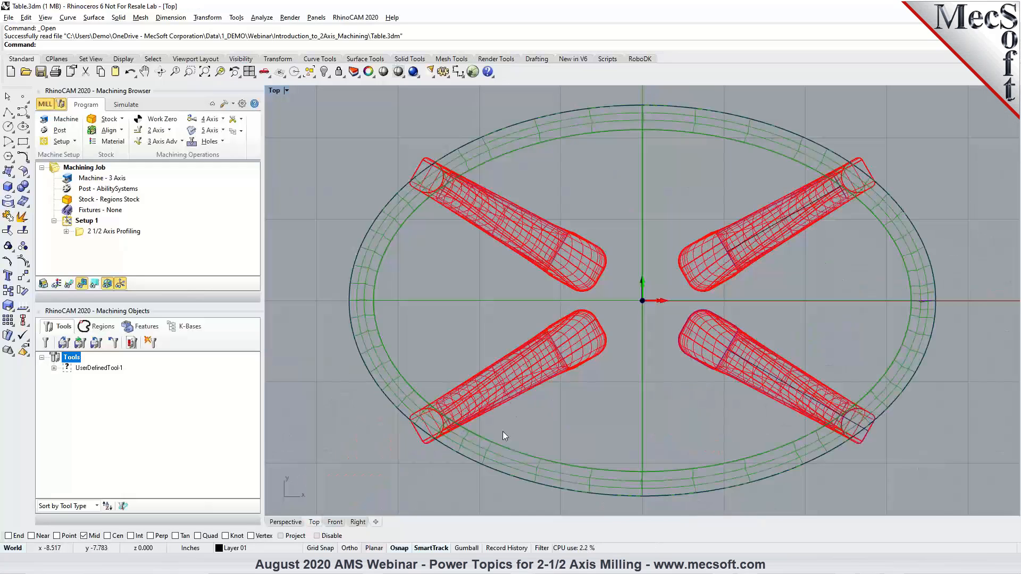
left_click(355, 73)
left_click_drag(707, 156, 874, 151)
left_click(891, 209)
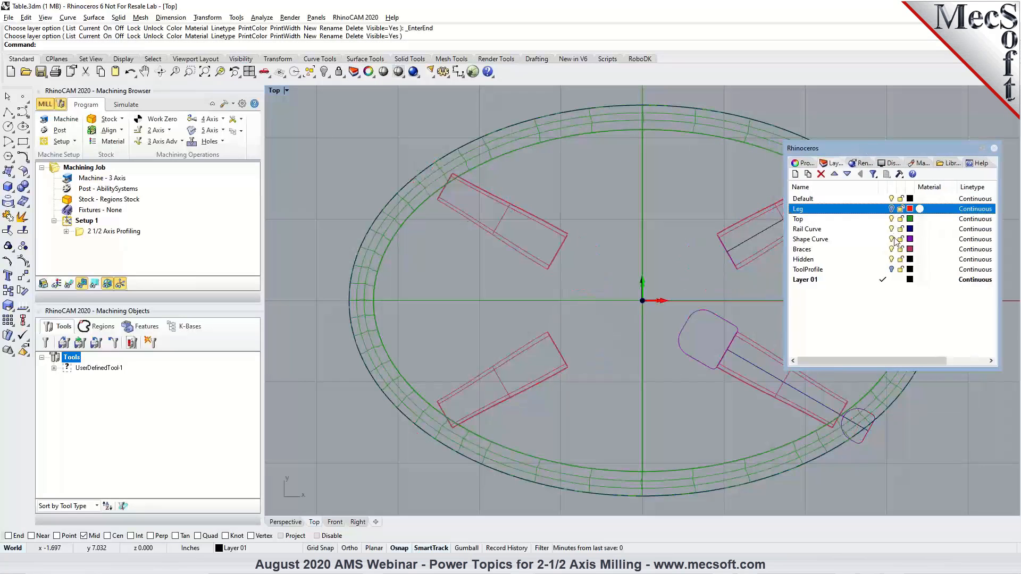
left_click(891, 270)
left_click(993, 149)
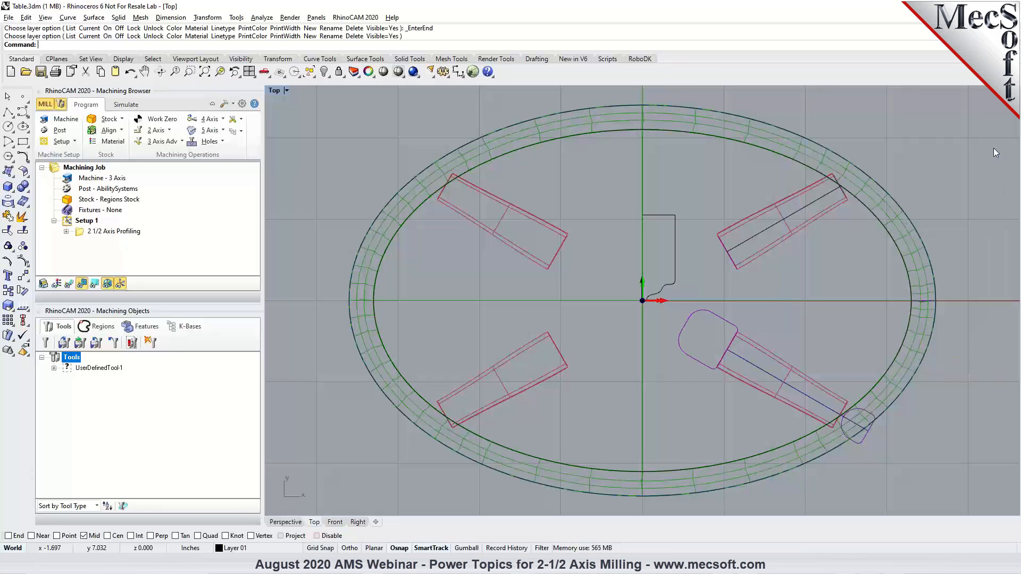
Step: Try loading the stepped profile curve at the origin as the shape of UserDefinedTool-1
scroll(677, 261, "up", 5)
left_click(550, 400)
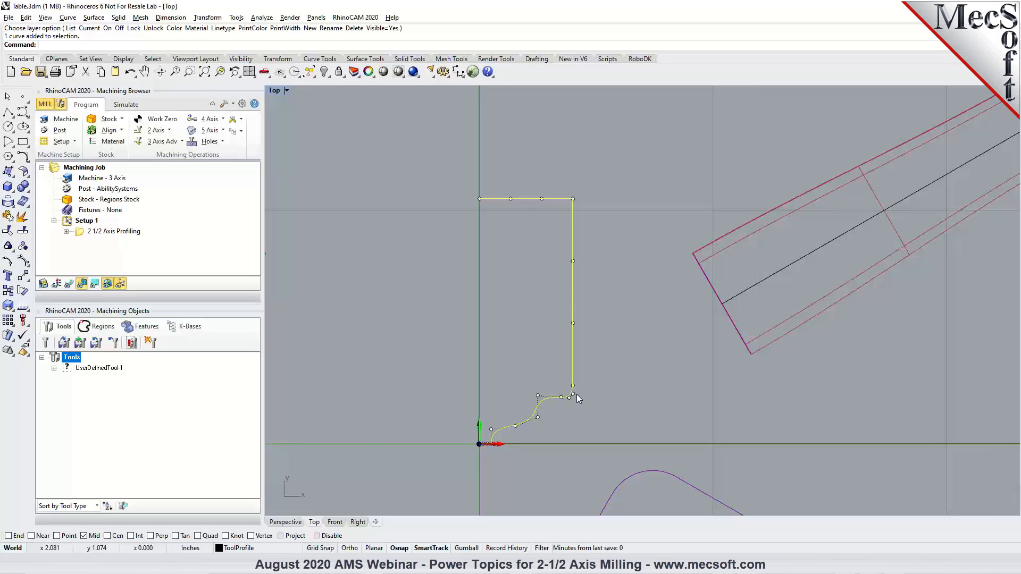
left_click(620, 384)
left_click(573, 343)
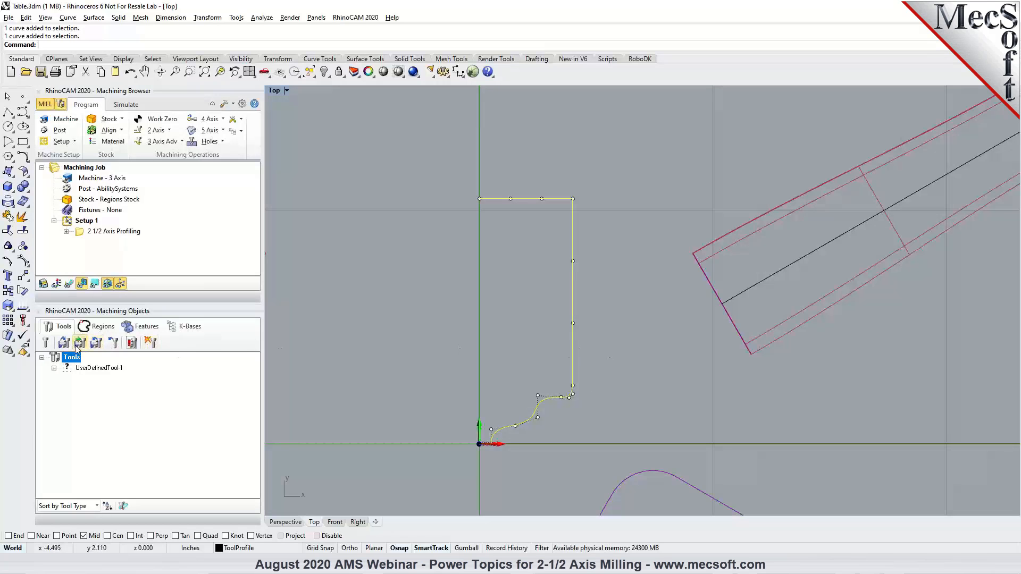
left_click(47, 344)
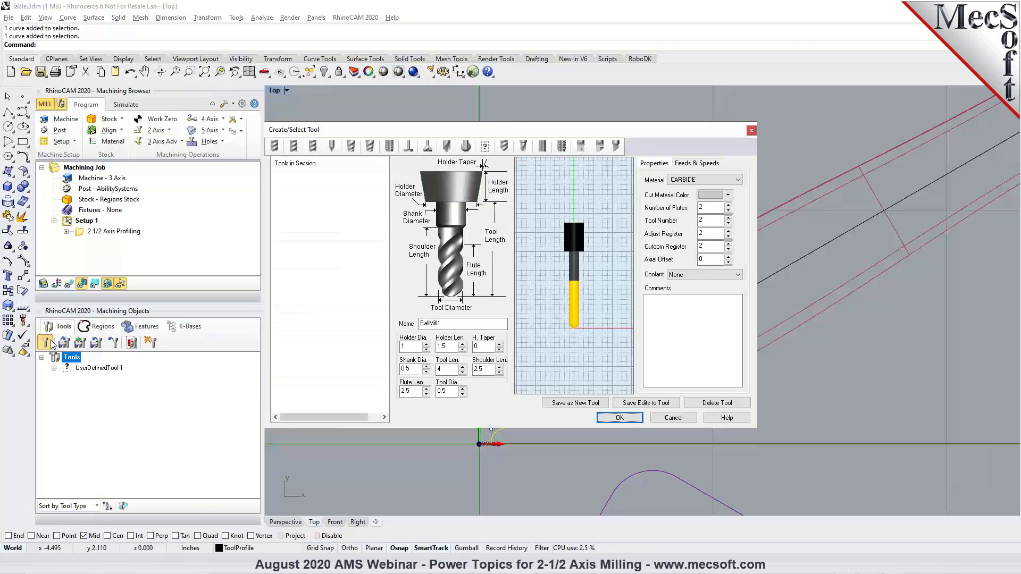
left_click(484, 146)
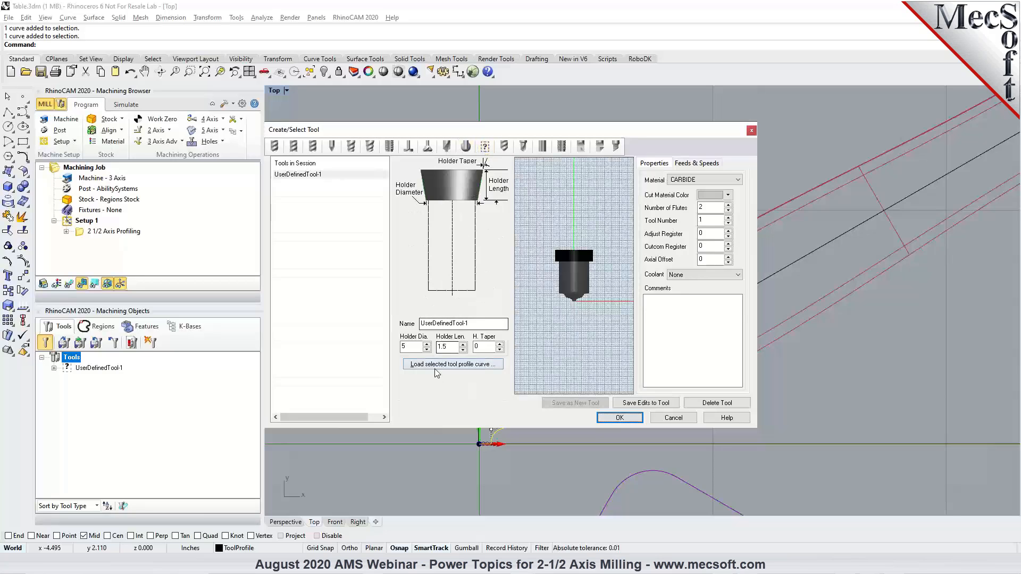
left_click(444, 366)
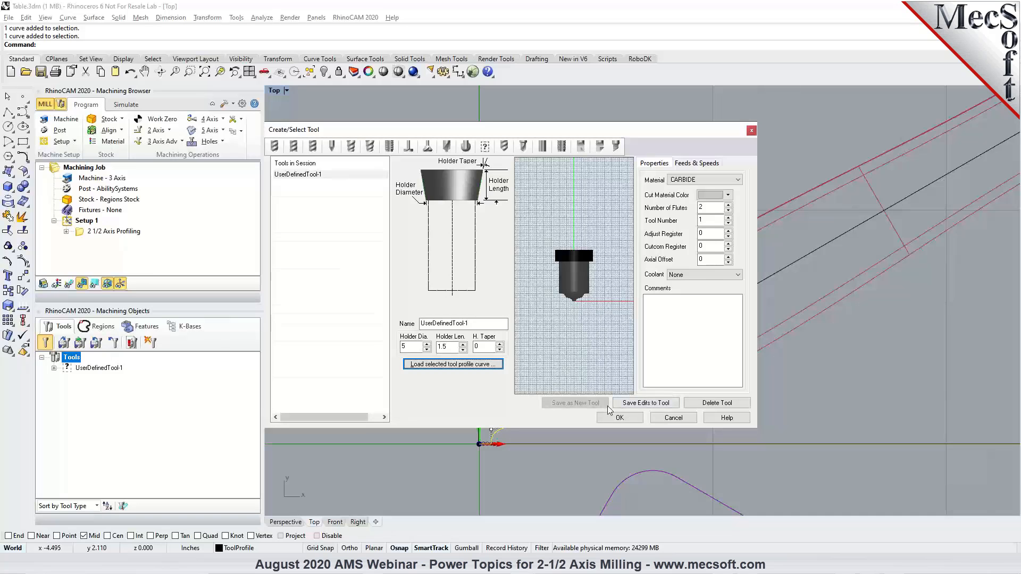
left_click(673, 418)
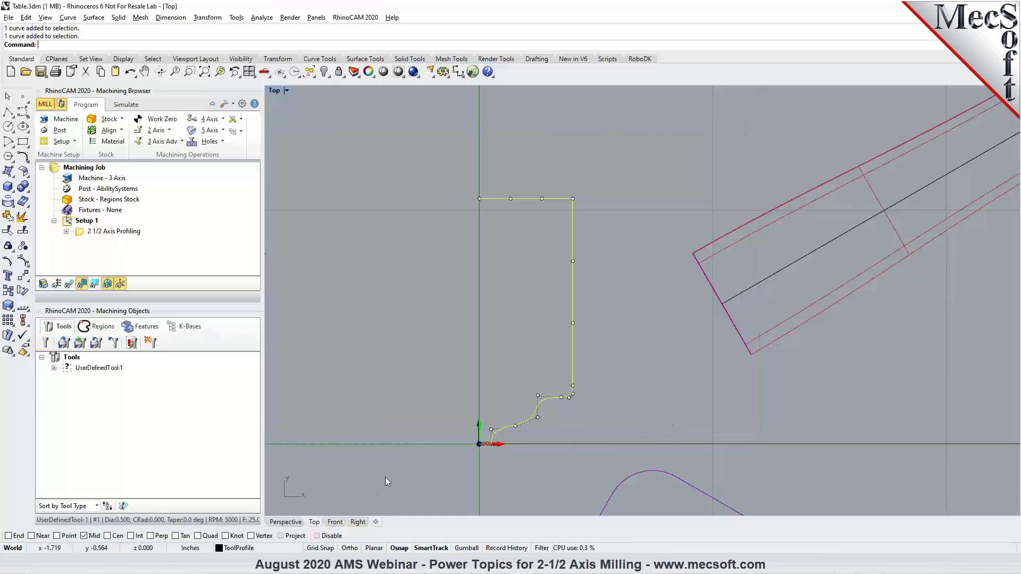
Step: In Perspective view, open the existing 2 1/2 Axis Profiling operation and review its control geometry, tool, clearance plane and cut parameters
left_click(284, 522)
key("Escape")
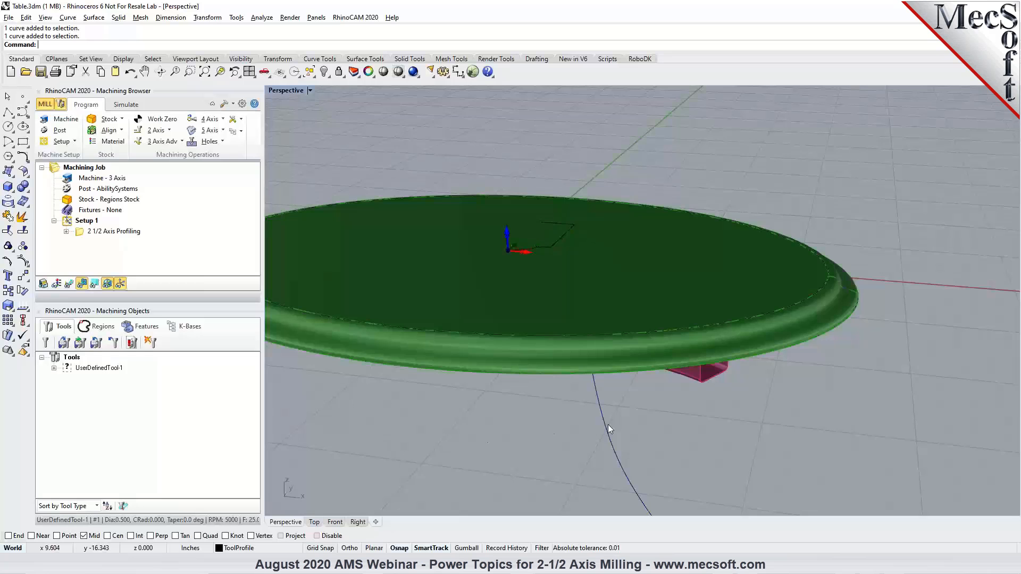
scroll(625, 441, "down", 3)
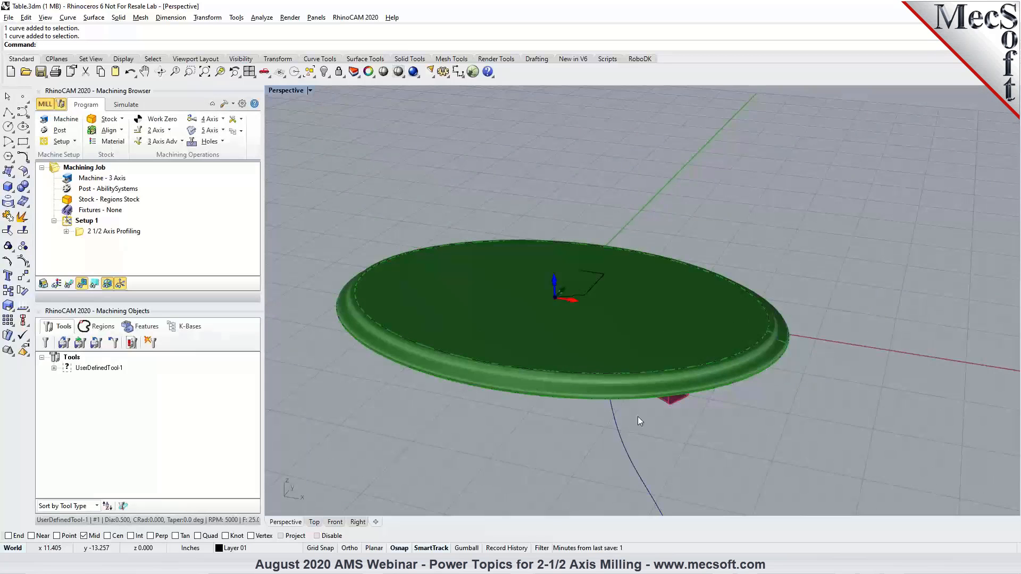
left_click(168, 131)
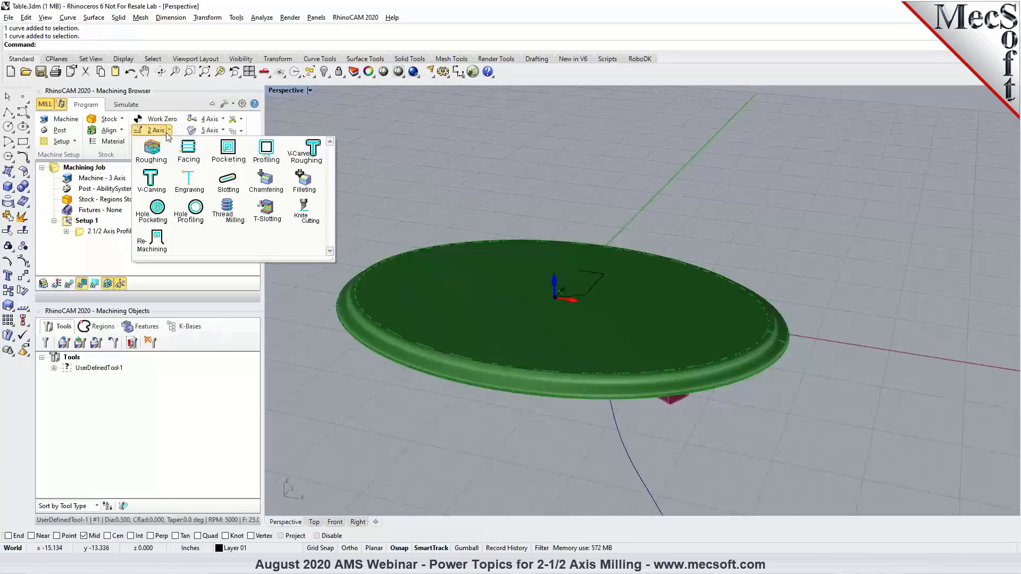
double_click(89, 234)
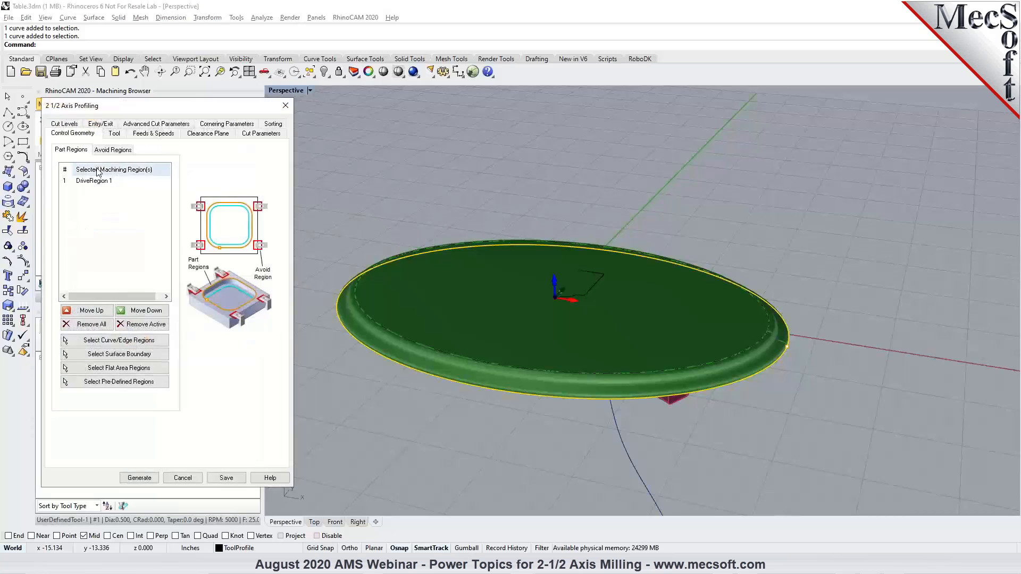
left_click(114, 133)
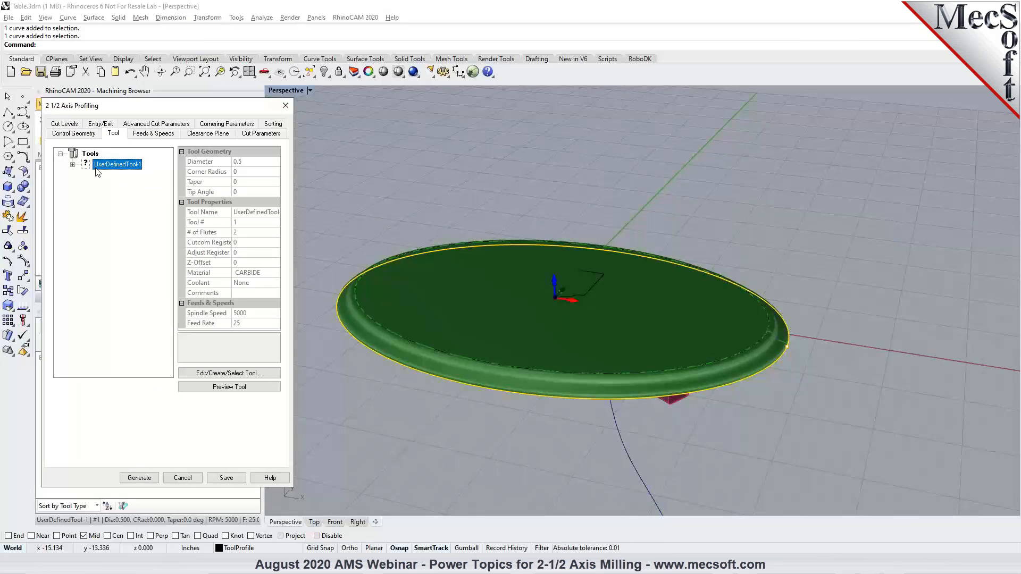
left_click(213, 134)
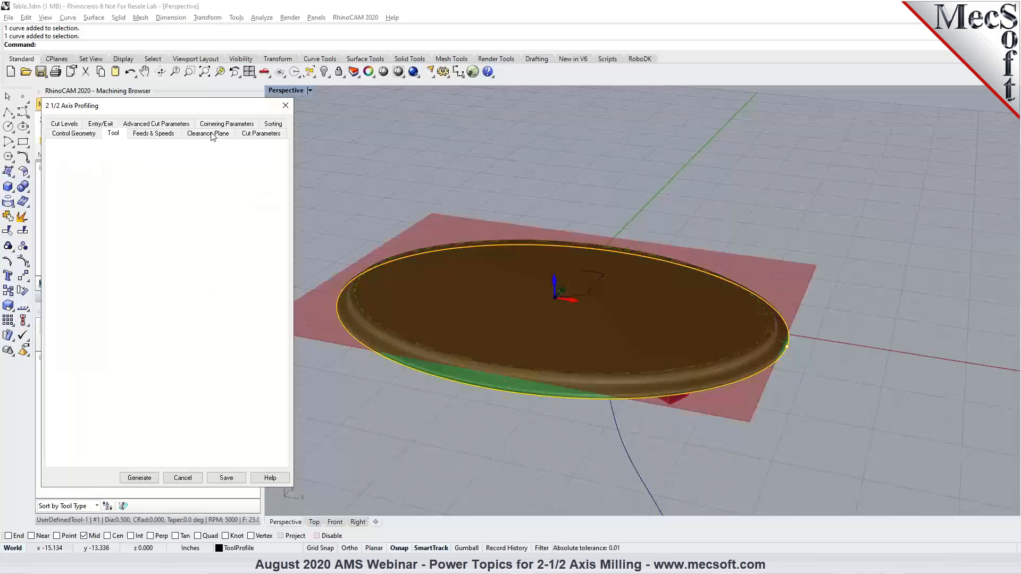
left_click(260, 134)
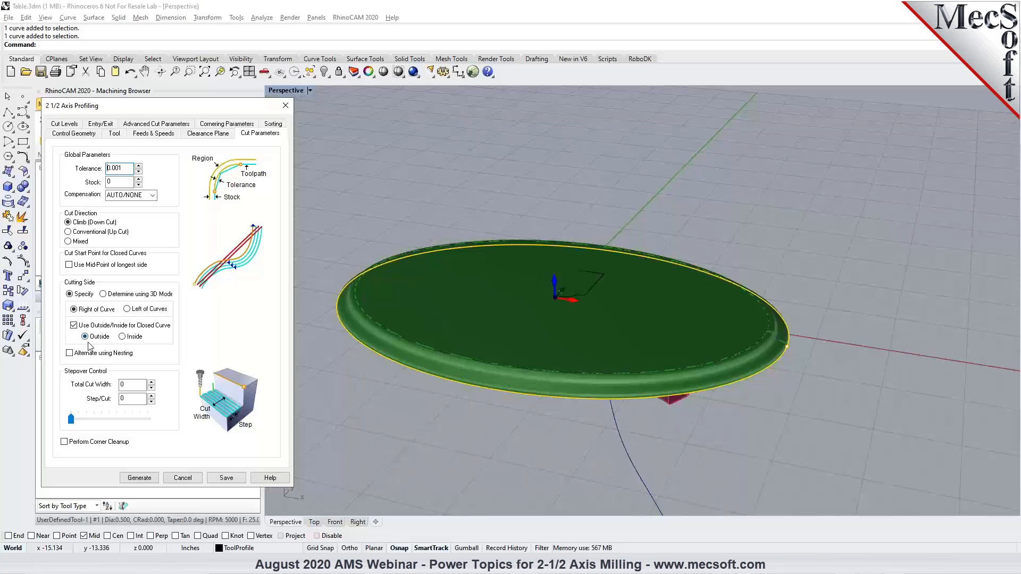
Step: Set the location of cut geometry to At Bottom for the table edge profiling and generate the toolpath
left_click(64, 123)
scroll(773, 362, "up", 2)
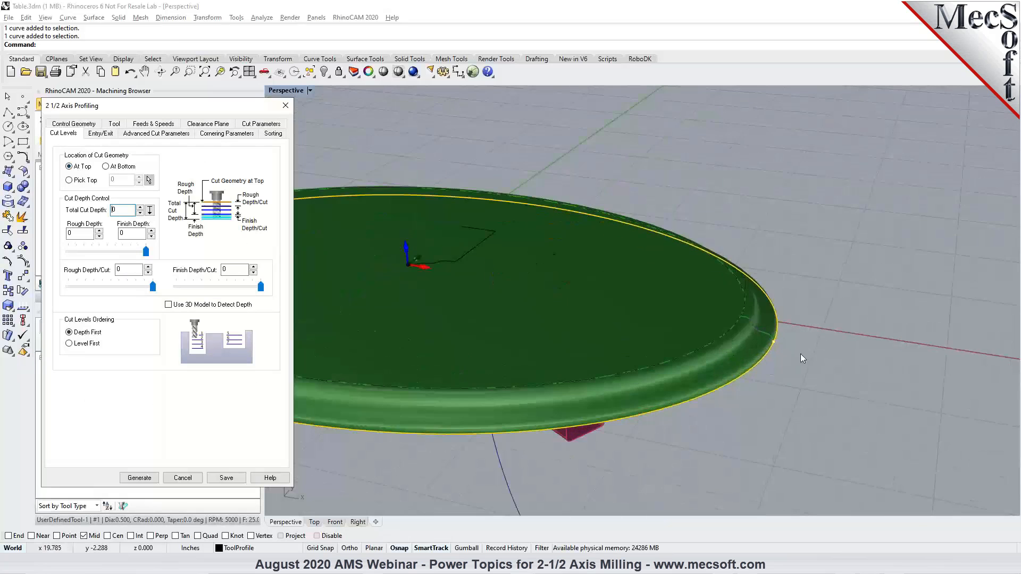
scroll(802, 358, "up", 1)
right_click_drag(768, 339, 771, 323)
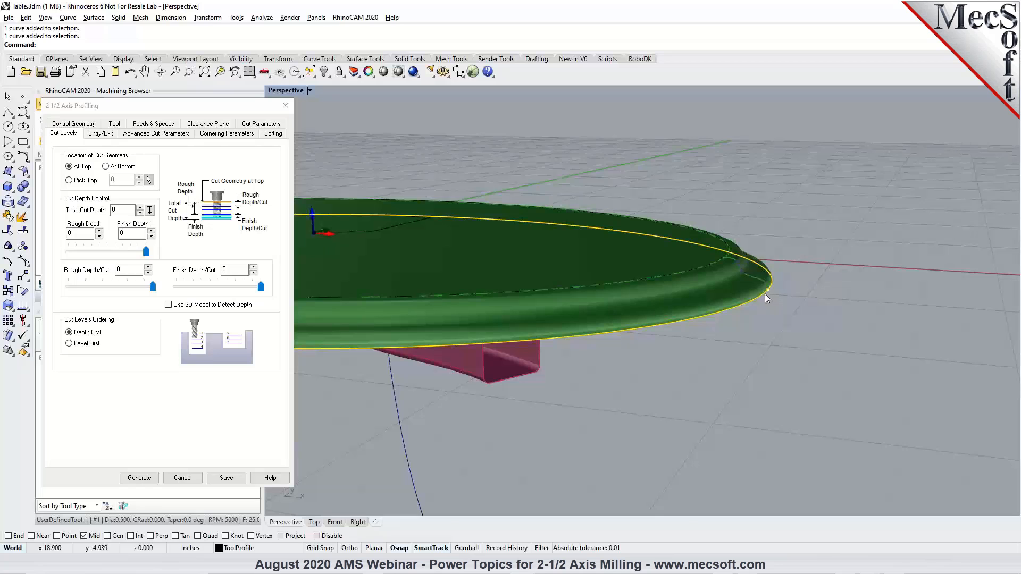
left_click(114, 168)
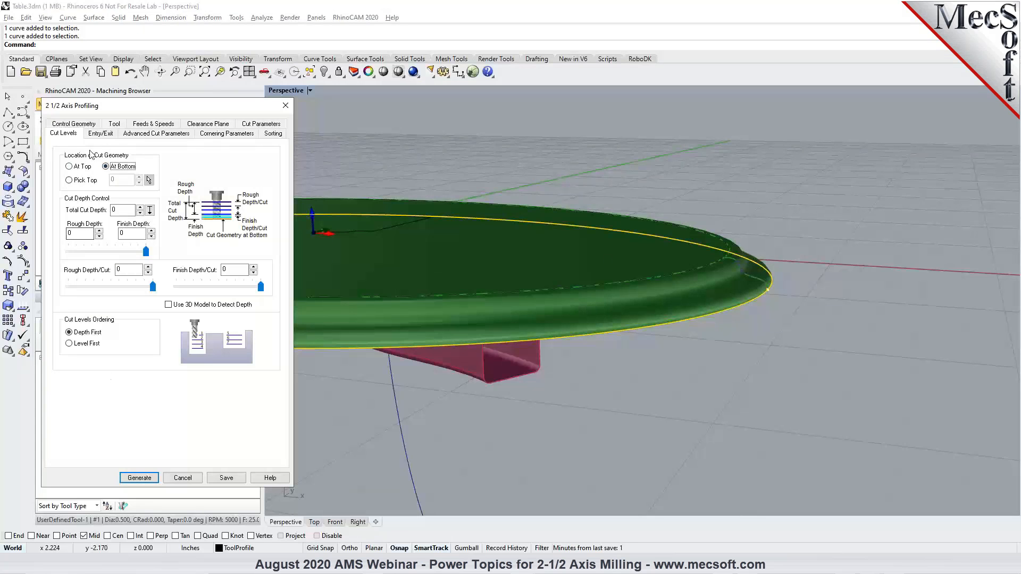
left_click(101, 133)
left_click(137, 477)
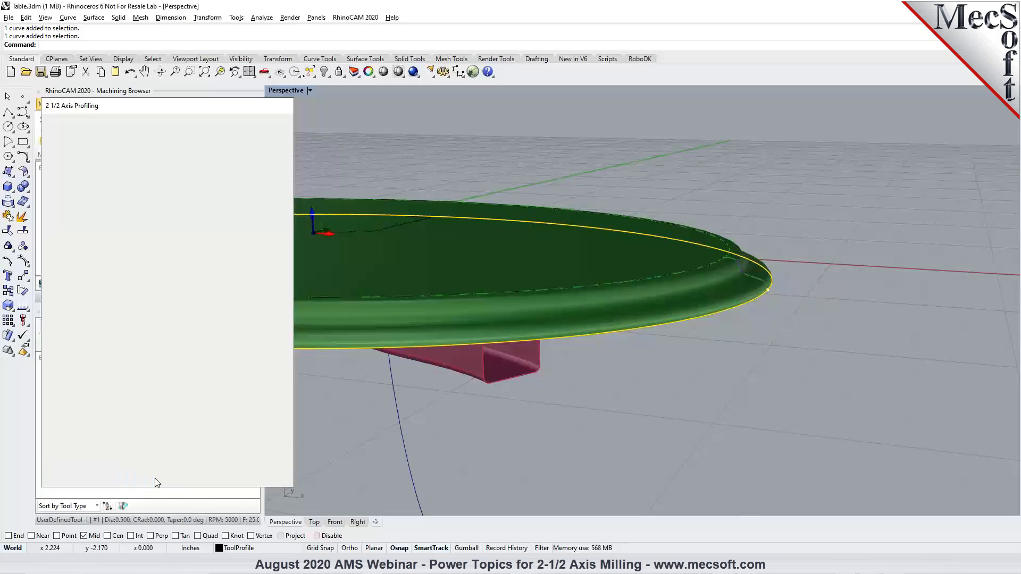
Step: Simulate the 2 1/2 Axis Profiling operation on the table top stock and watch the form tool cut the edge
scroll(784, 261, "down", 5)
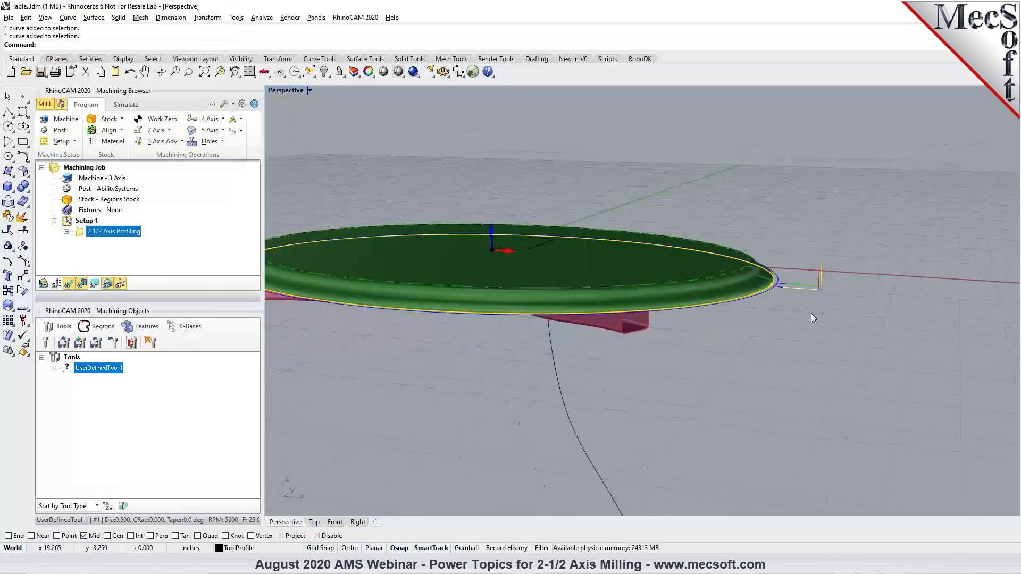
right_click_drag(811, 314, 816, 362)
scroll(786, 258, "up", 3)
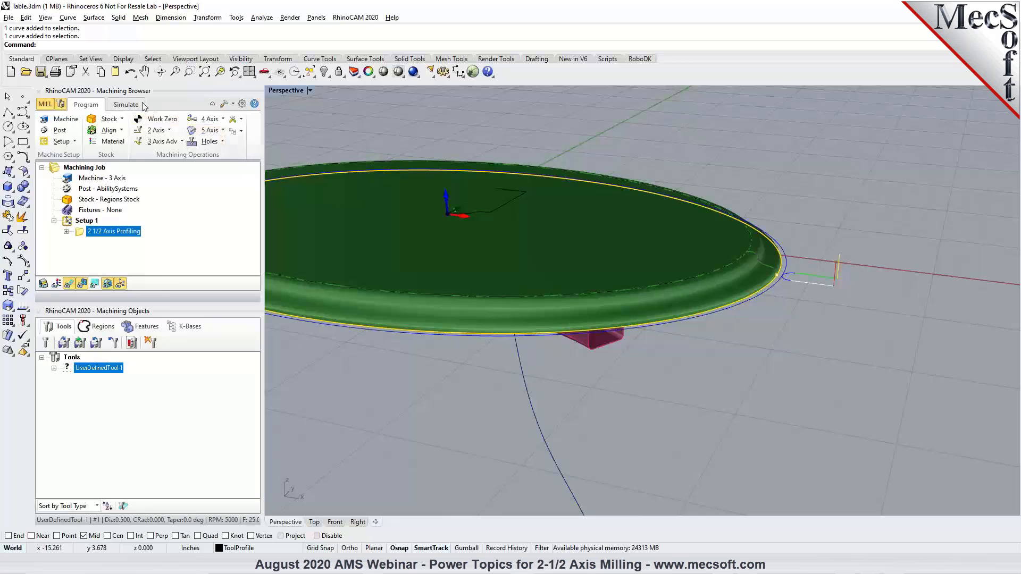
left_click(126, 105)
left_click(122, 136)
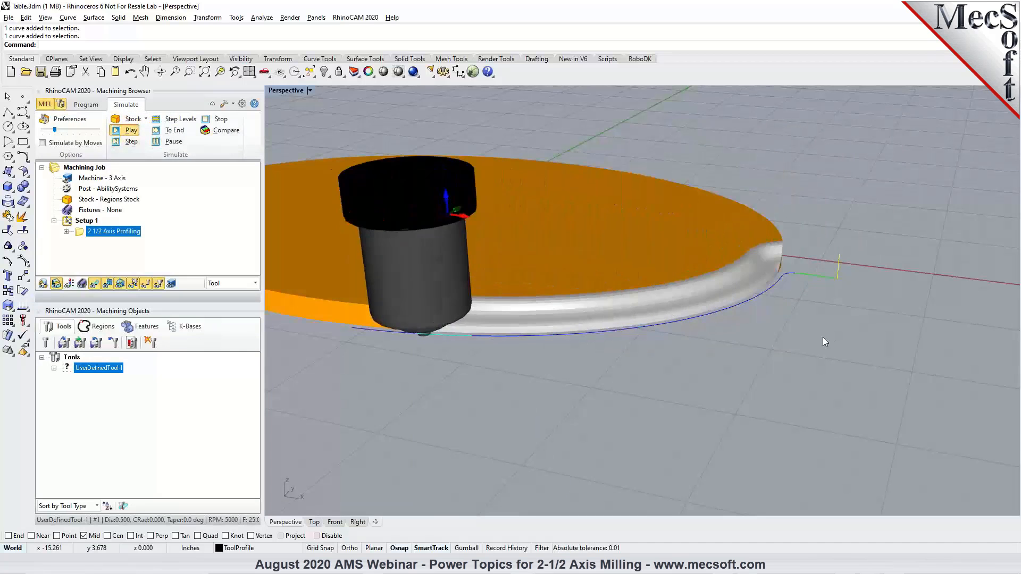
scroll(828, 335, "down", 3)
right_click_drag(777, 366, 715, 346)
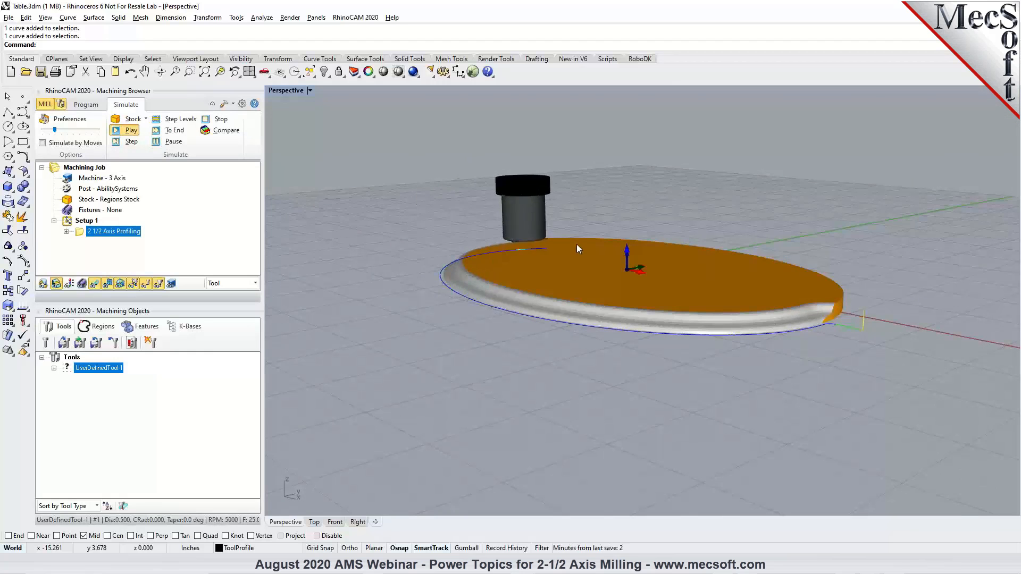
right_click_drag(691, 388, 769, 355)
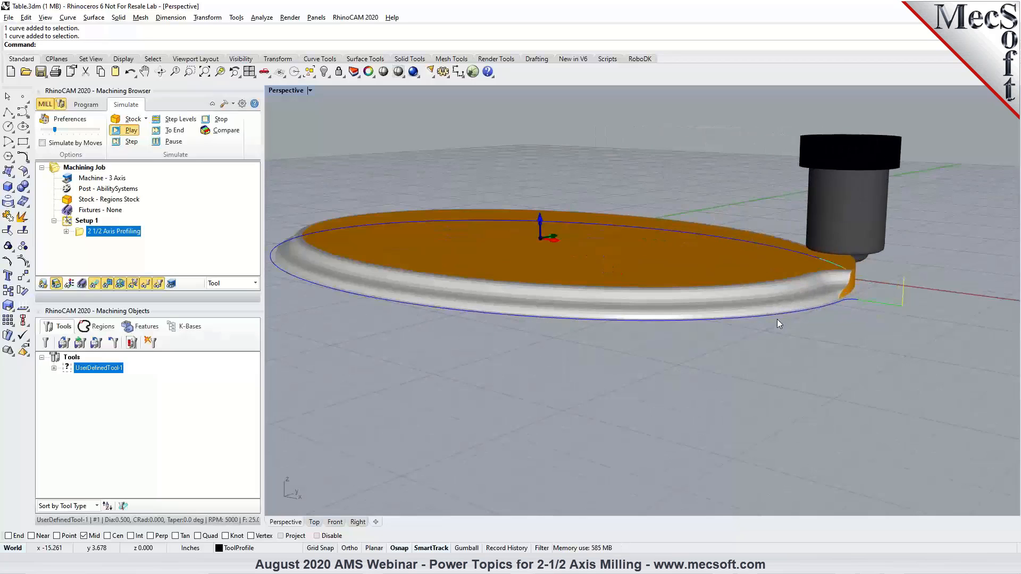
Step: Set the total cut width of the 2 1/2 Axis Profiling operation to 0.5 and regenerate the toolpath
right_click_drag(851, 333, 877, 329)
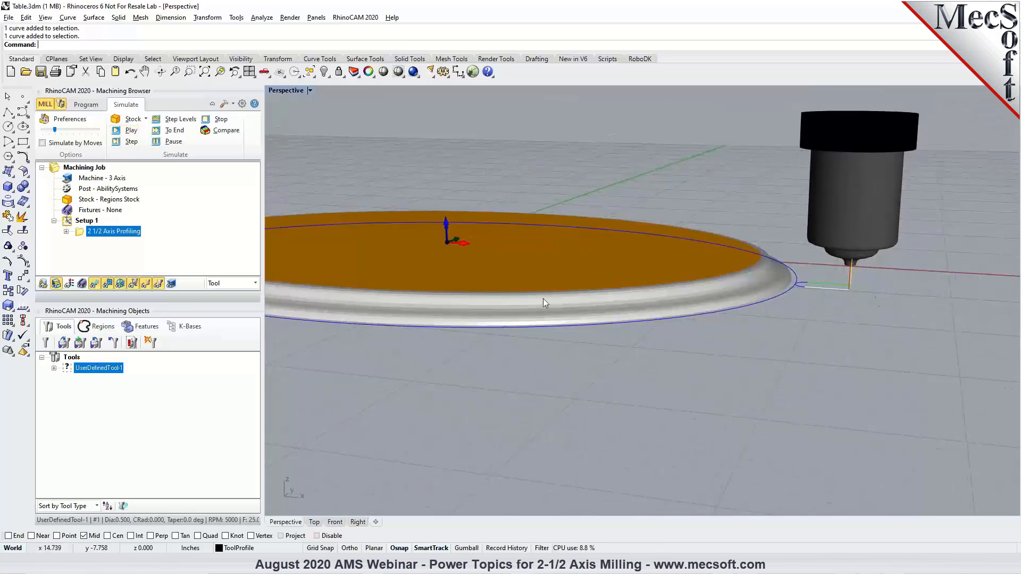
double_click(83, 234)
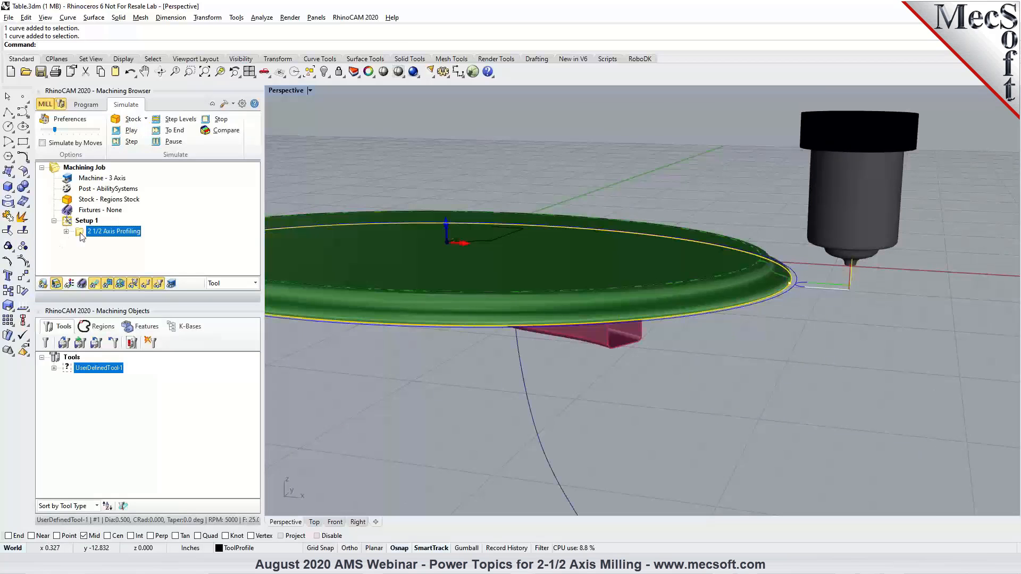
left_click(270, 136)
left_click(135, 383)
type(".5")
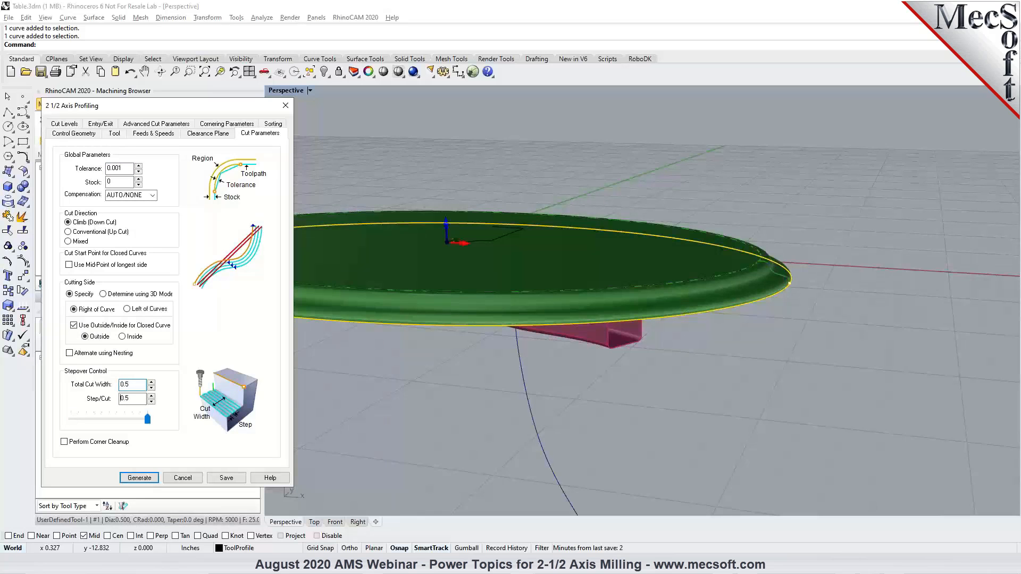
left_click(140, 478)
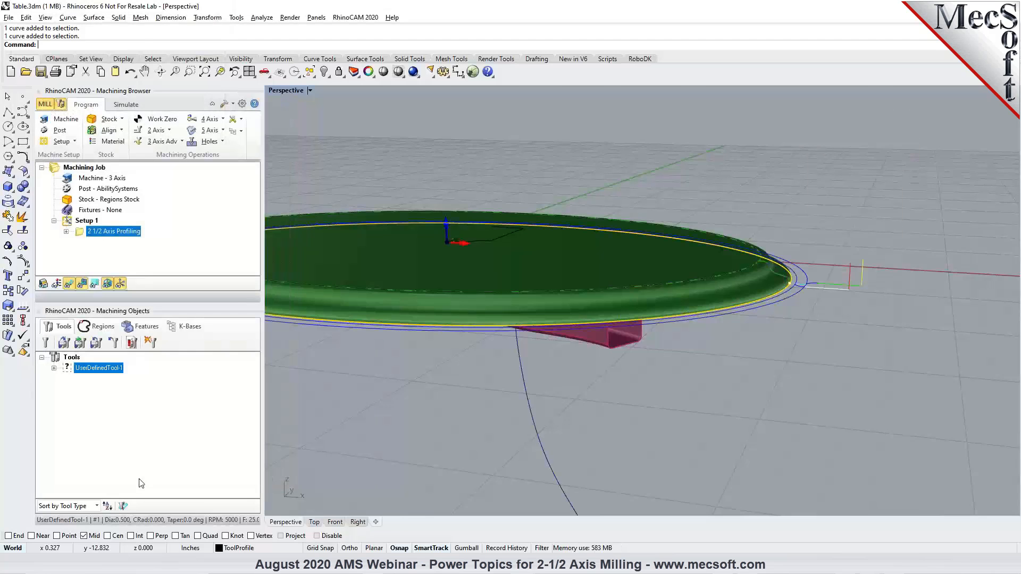
Step: Simulate the regenerated profiling toolpath on the table top stock and inspect the contoured edge
left_click(130, 106)
left_click(128, 130)
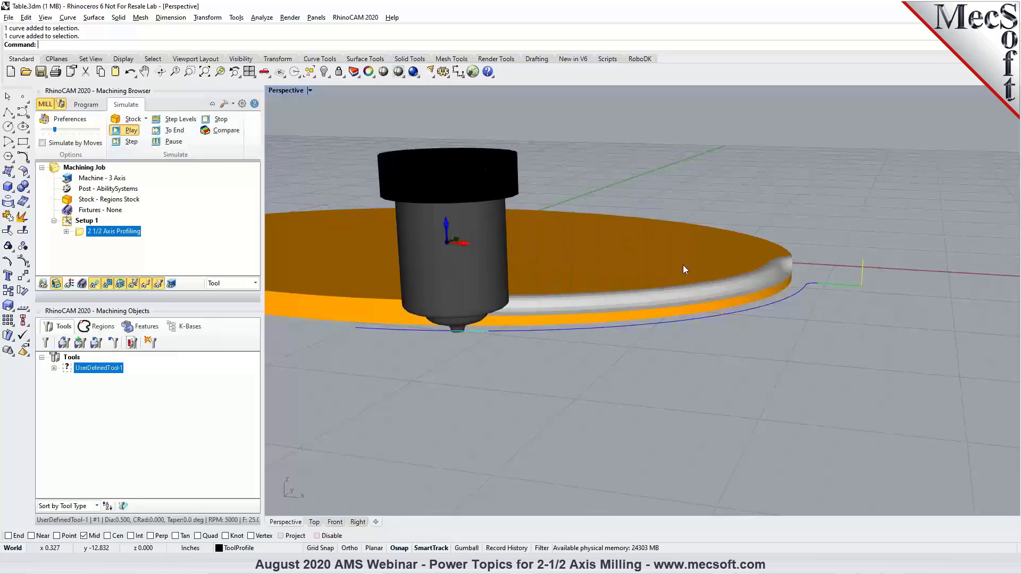
scroll(787, 349, "down", 2)
right_click_drag(791, 363, 768, 367)
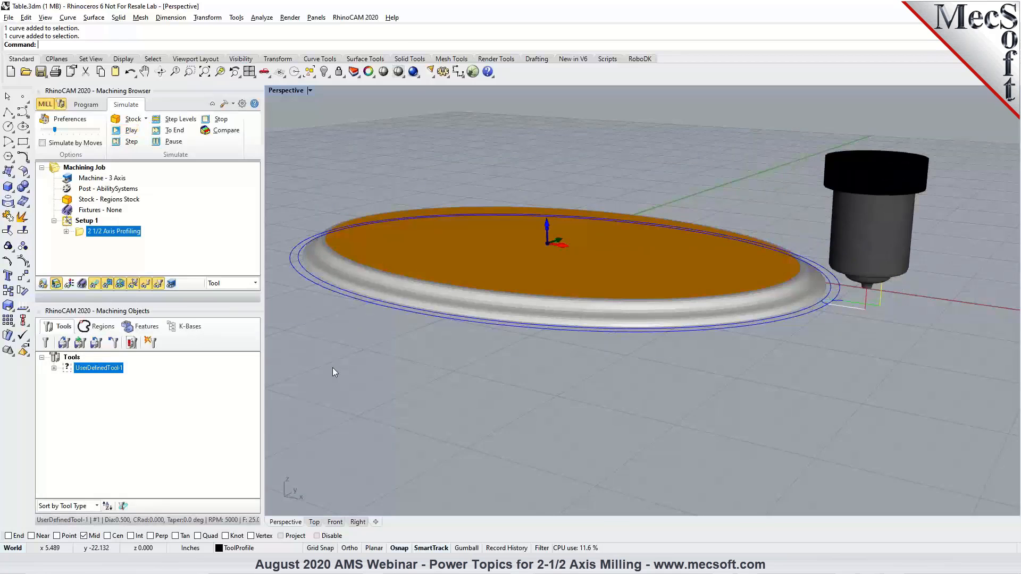
right_click_drag(662, 355, 685, 357)
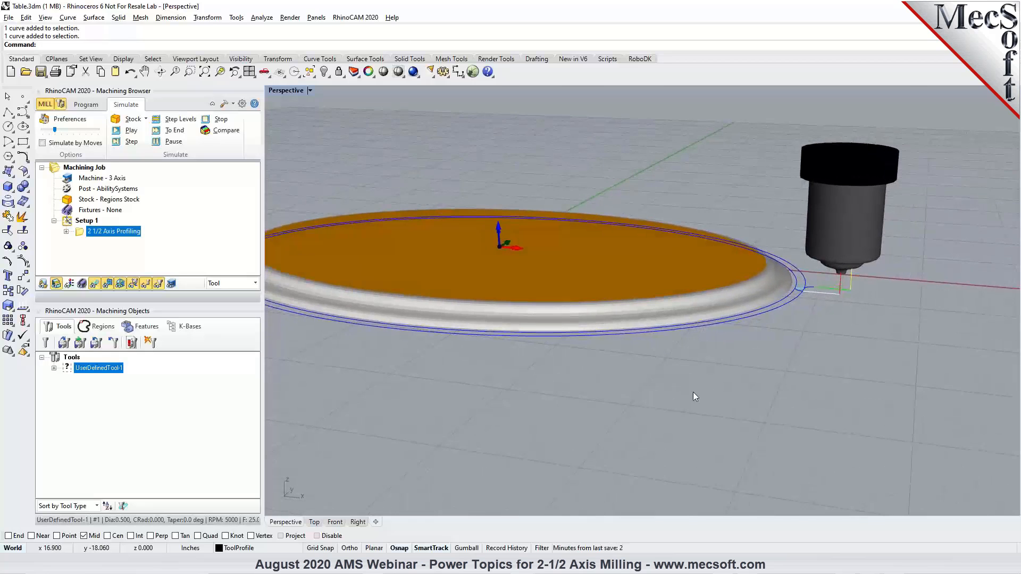